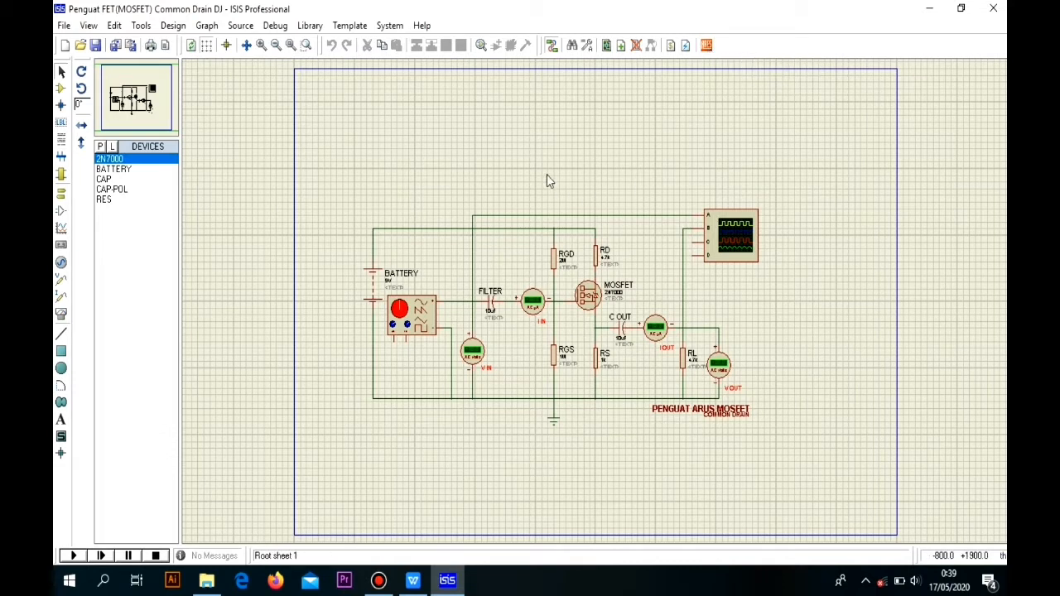
Step: Run the simulation, move the signal generator window below the oscilloscope to examine the waveforms, and stop the simulation
left_click(71, 558)
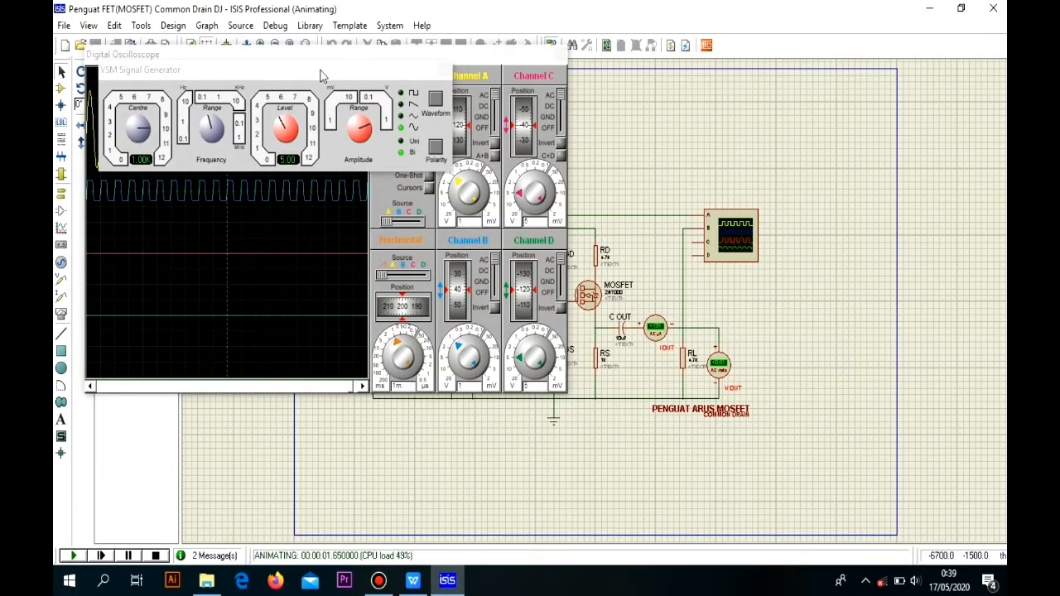
left_click_drag(323, 73, 307, 414)
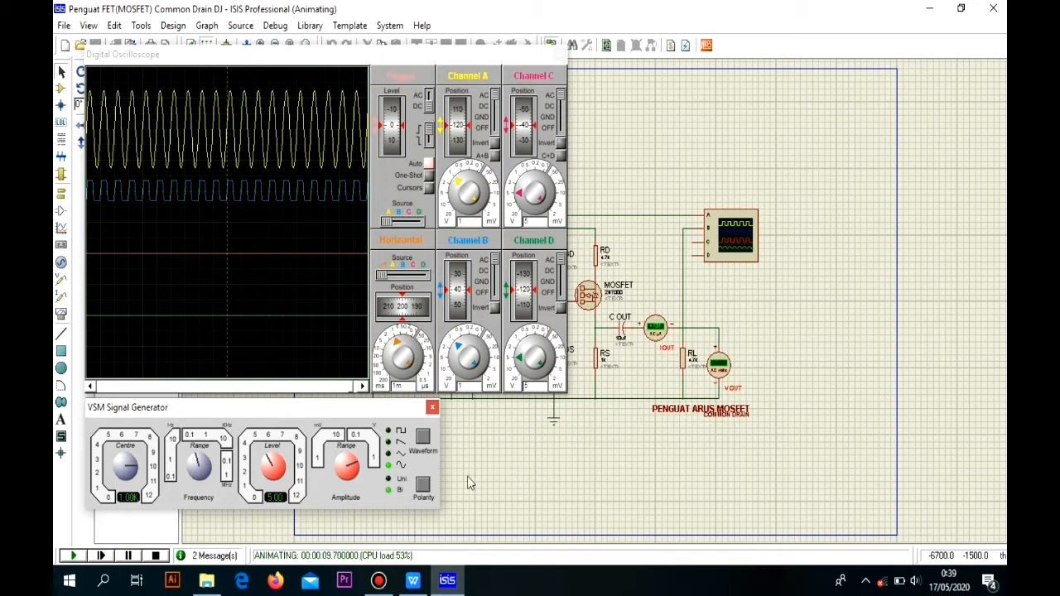
left_click(161, 556)
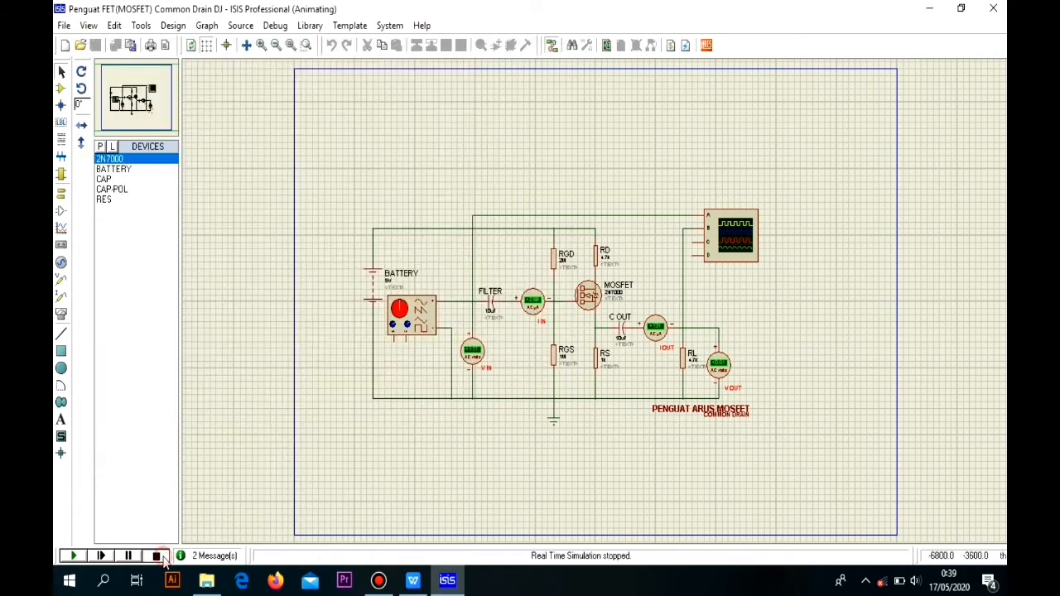
left_click(378, 580)
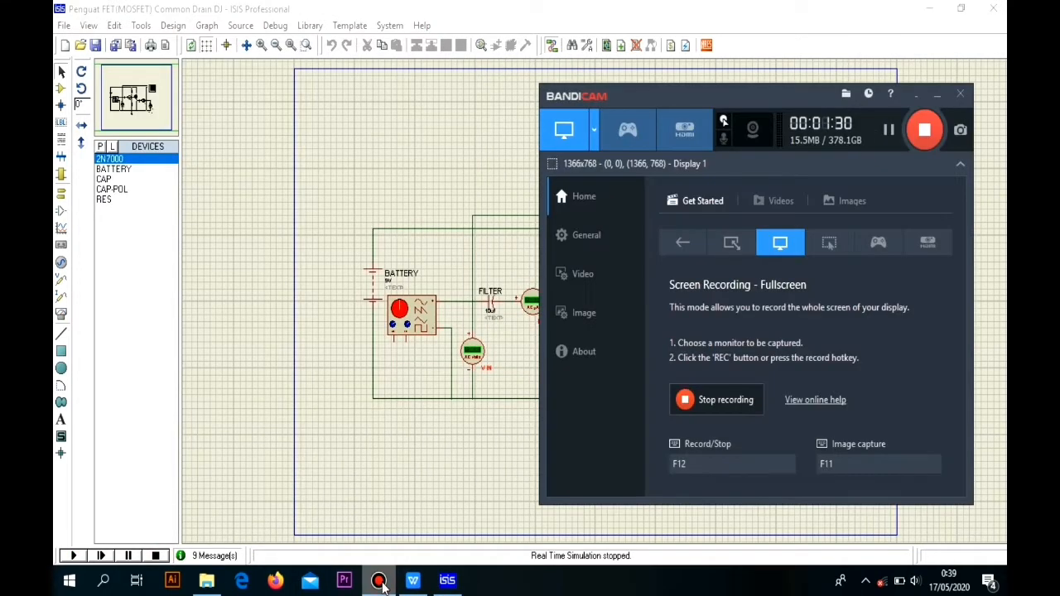
left_click(378, 580)
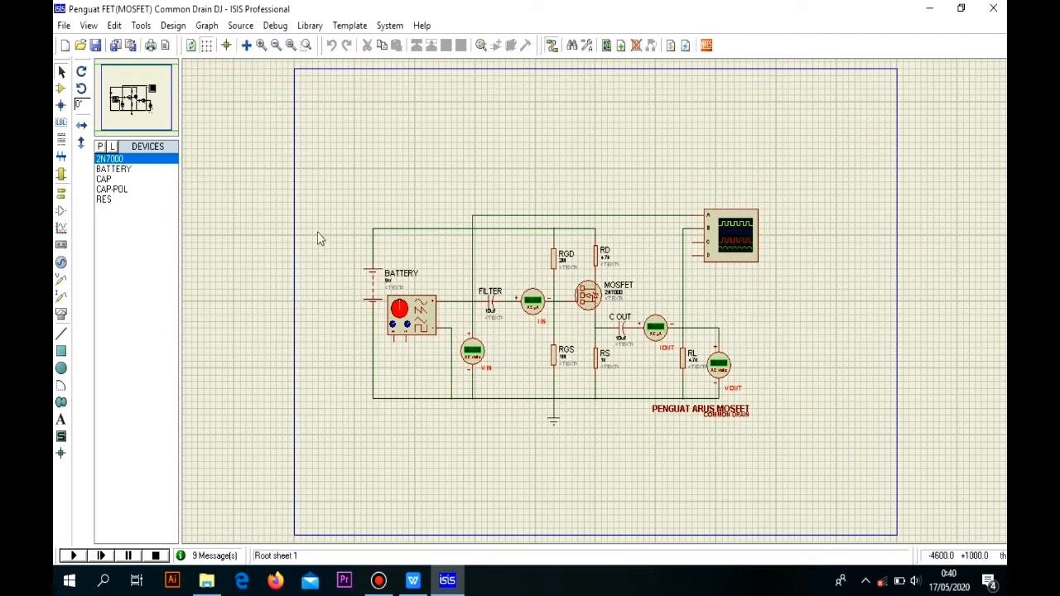
left_click(374, 290)
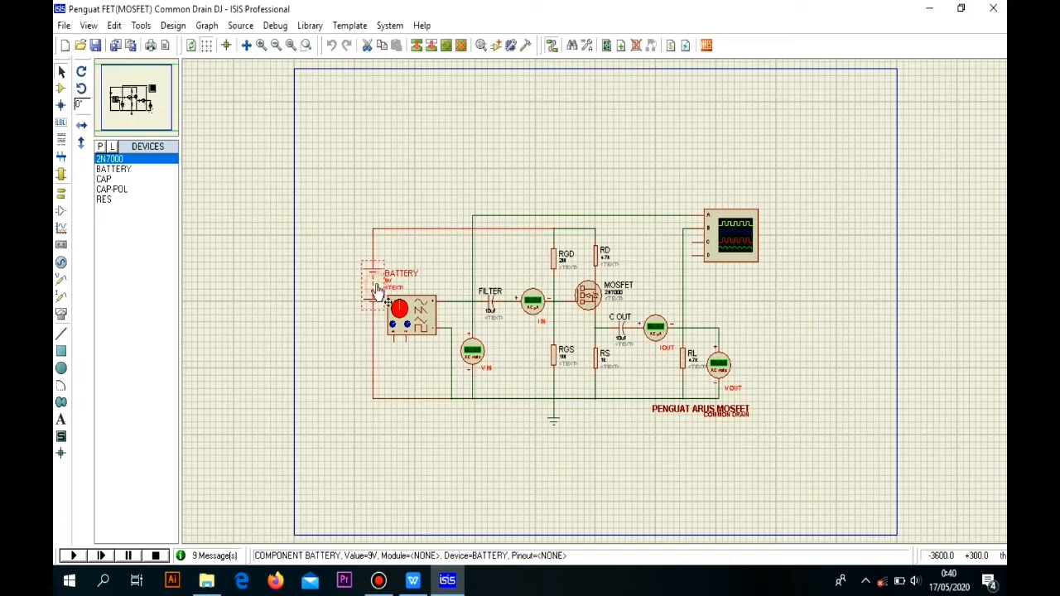
left_click(409, 325)
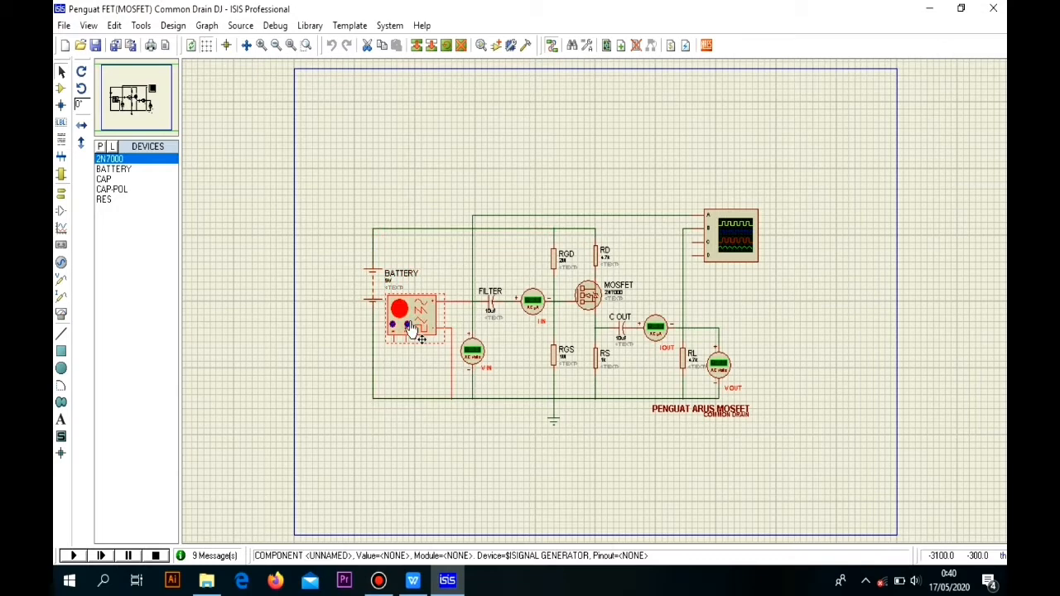
left_click(744, 238)
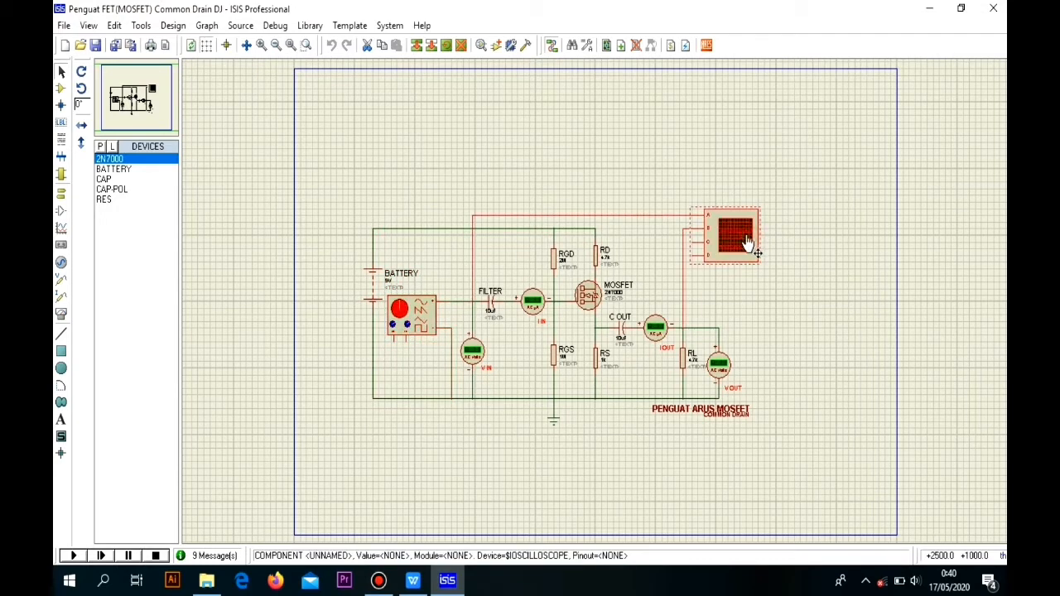
left_click(651, 157)
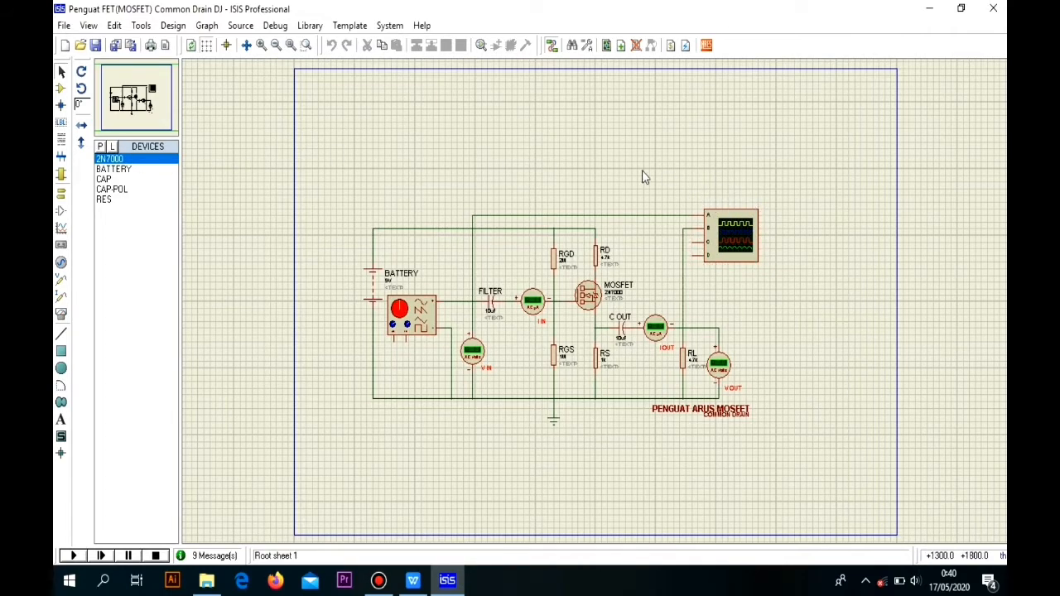
Step: Look up RES in the device library and examine the generic resistor's PCB footprint
left_click(99, 146)
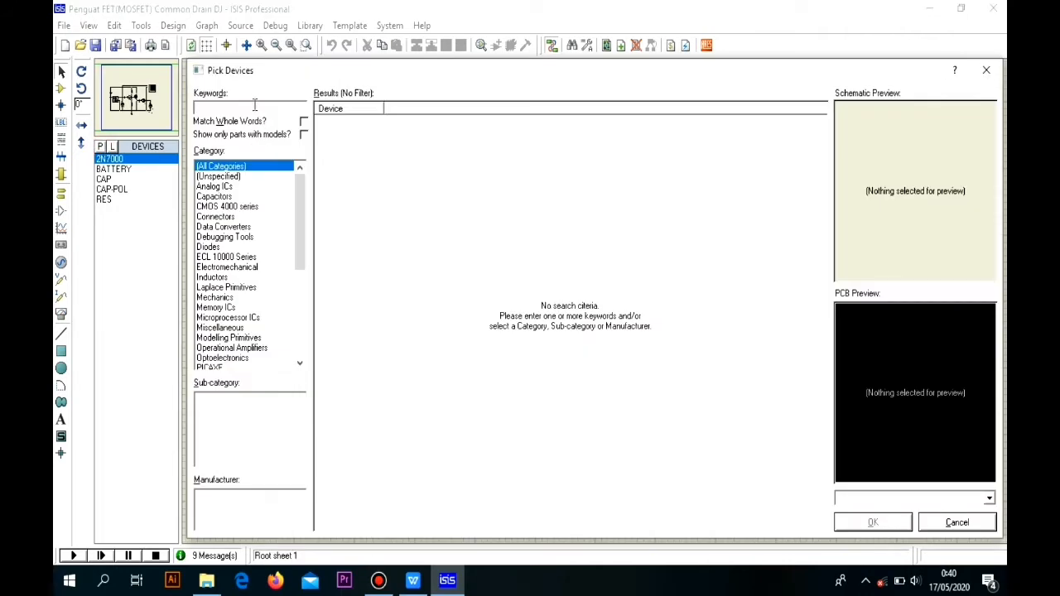
type("RES")
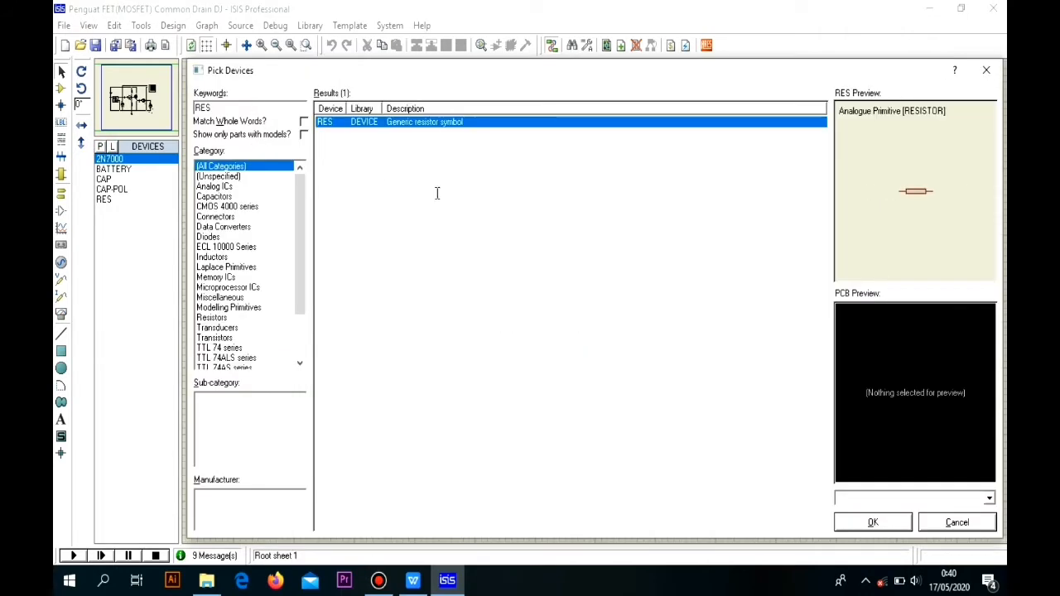
left_click(409, 122)
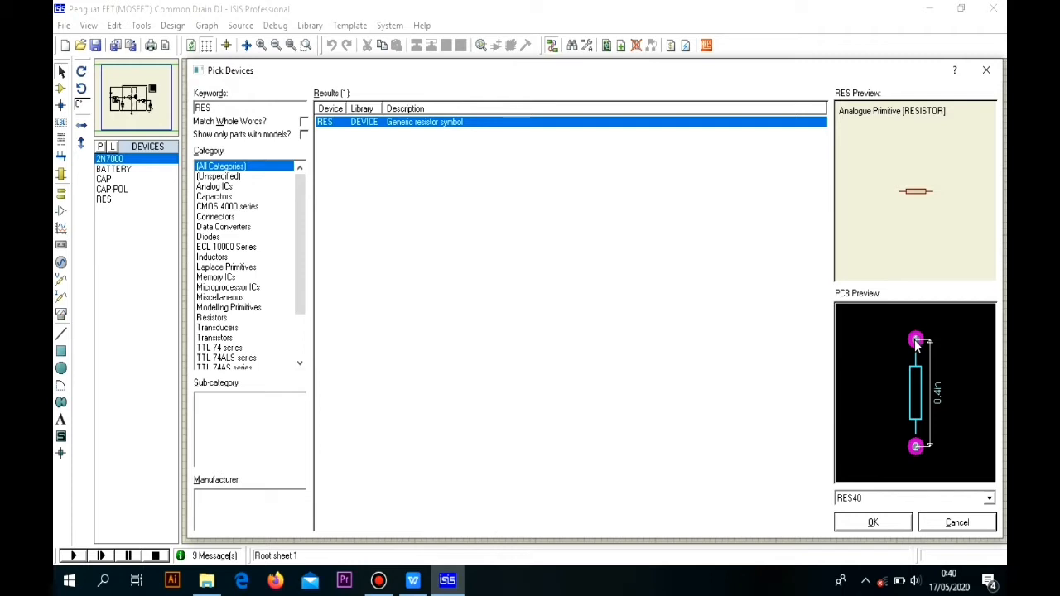
Step: Search the device library for TBLOCK, compare the footprints, and add the two-pin TBLOCK-I2 to the design's devices
left_click(286, 108)
double_click(201, 107)
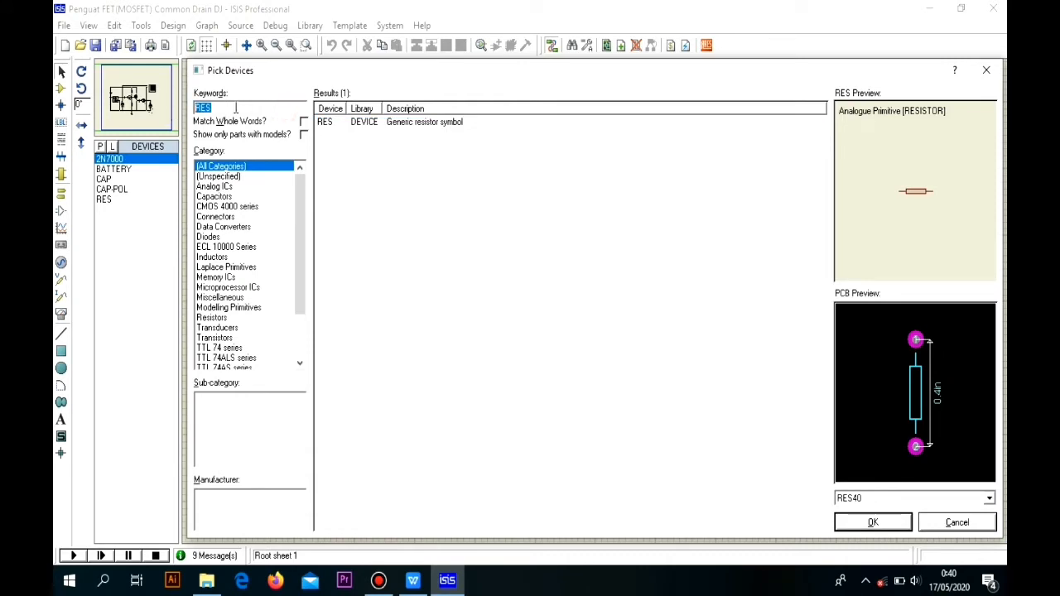
type("TBLOCK")
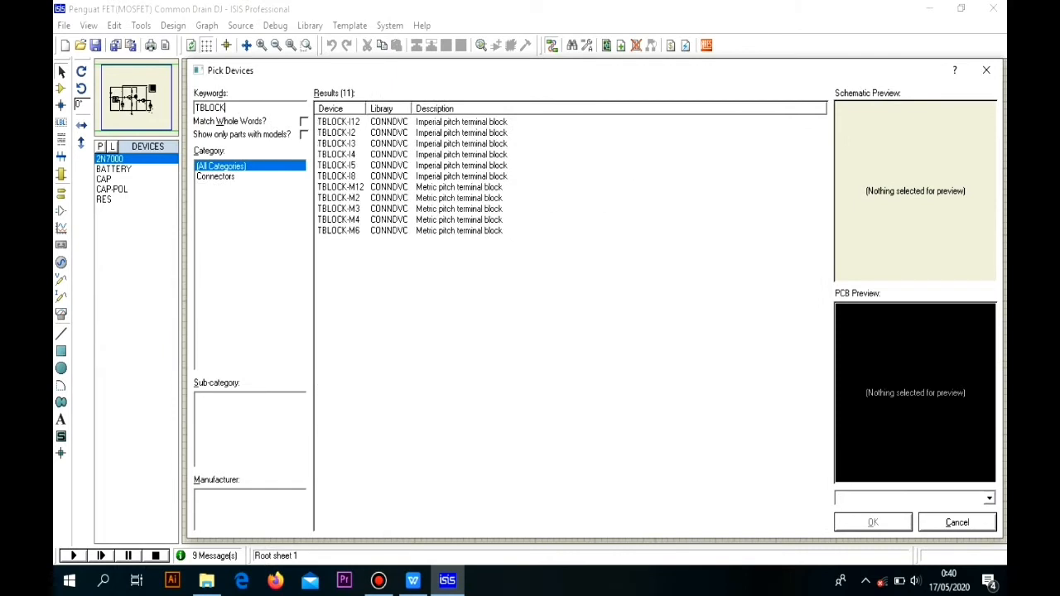
left_click(346, 233)
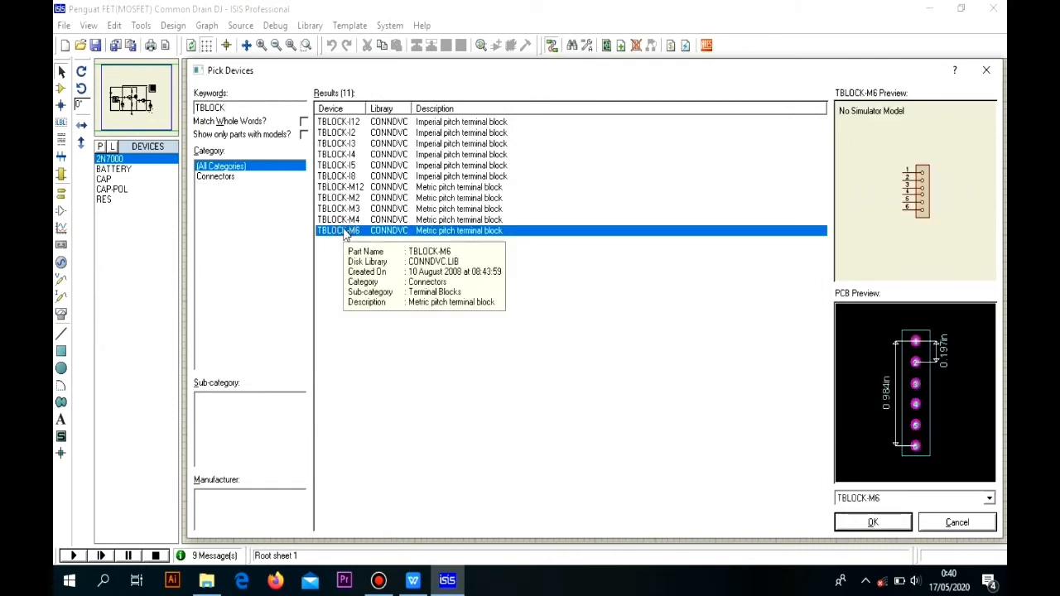
left_click(340, 221)
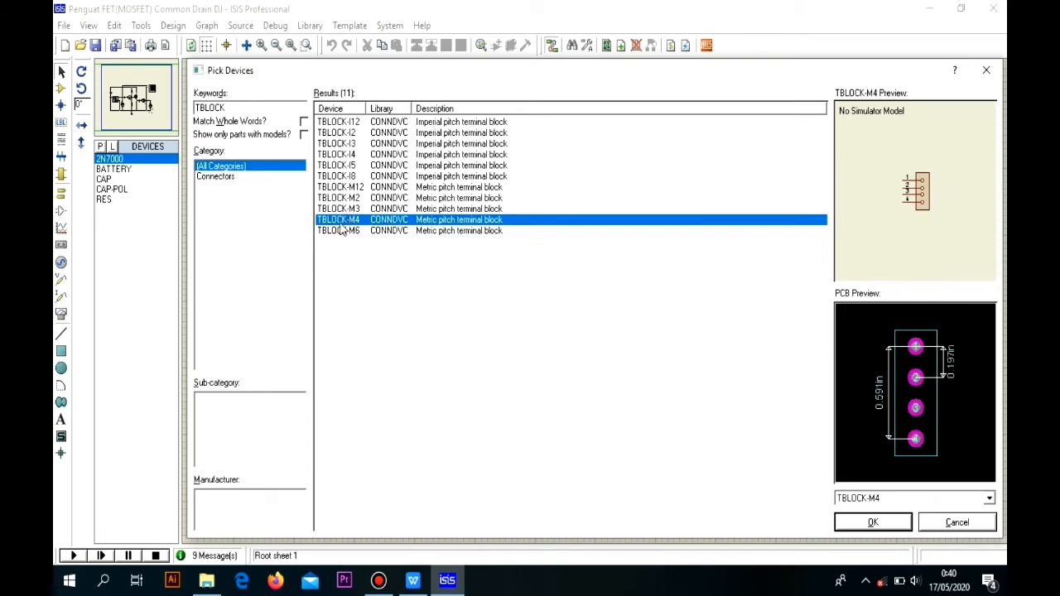
left_click(331, 133)
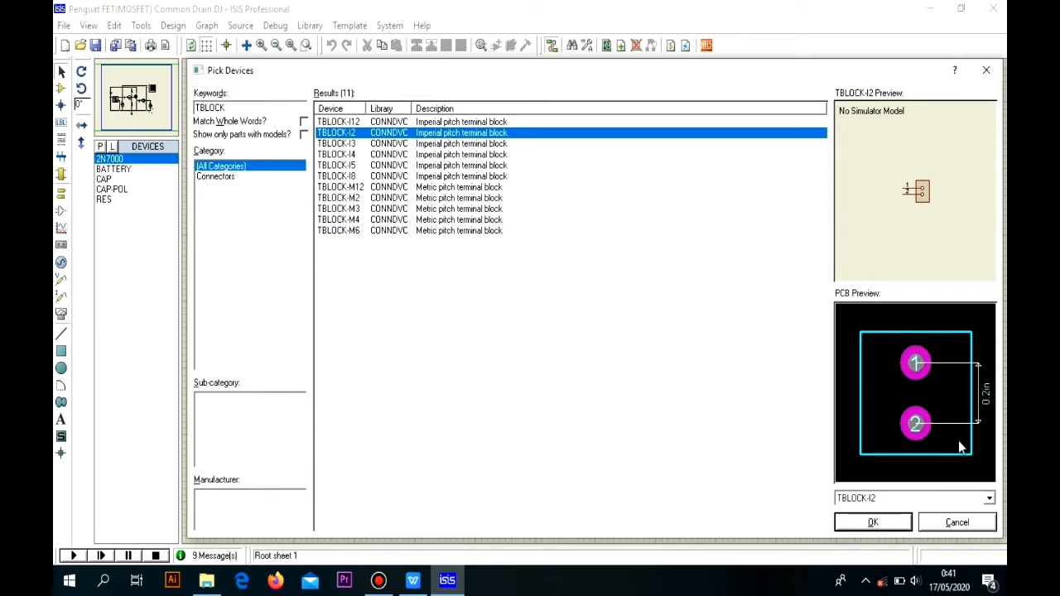
double_click(338, 137)
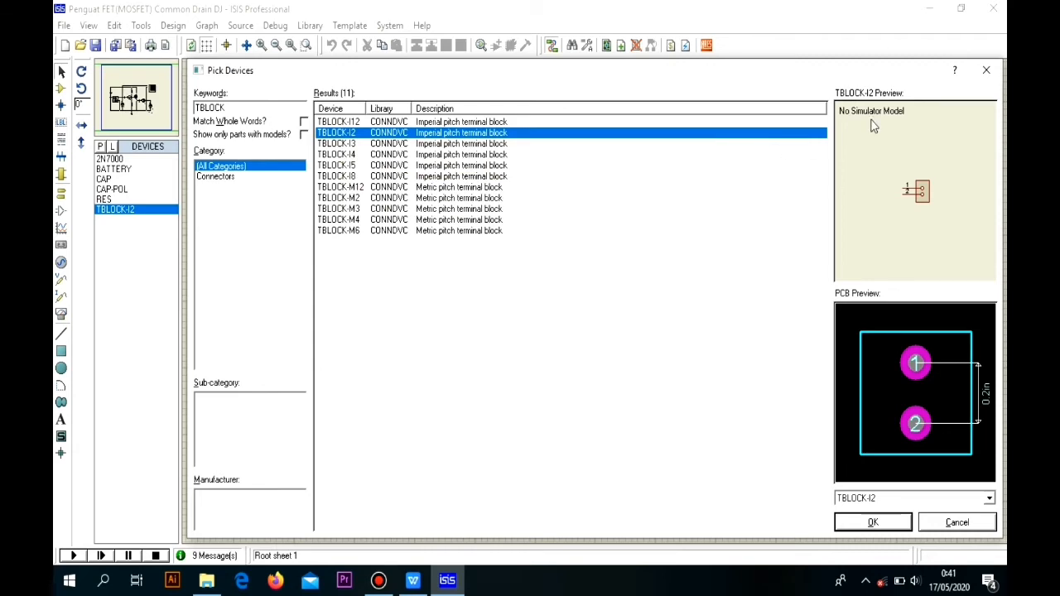
left_click(985, 71)
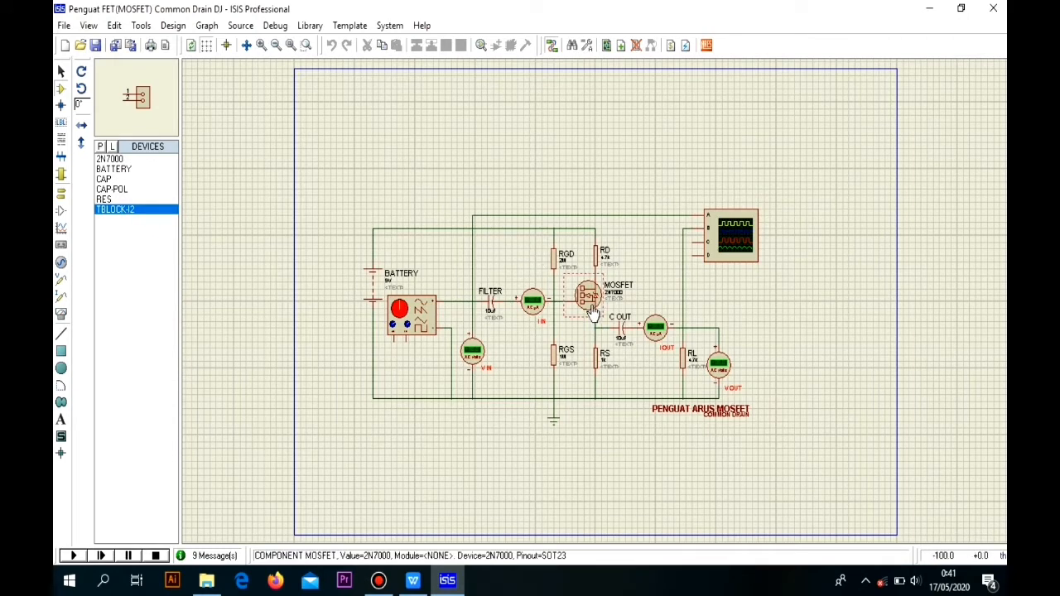
scroll(597, 305, "up", 2)
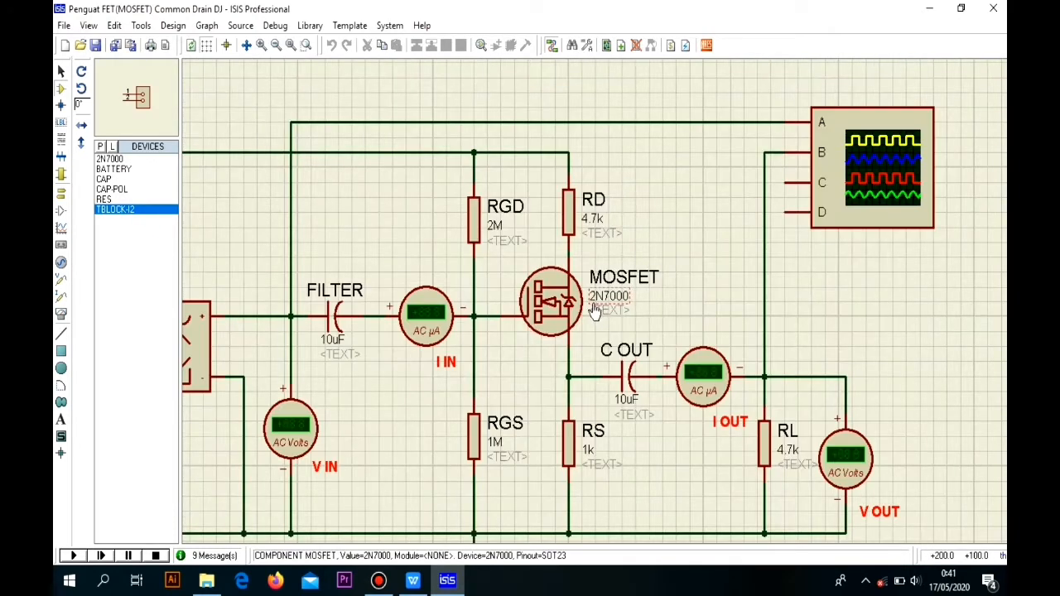
scroll(594, 311, "down", 2)
double_click(576, 313)
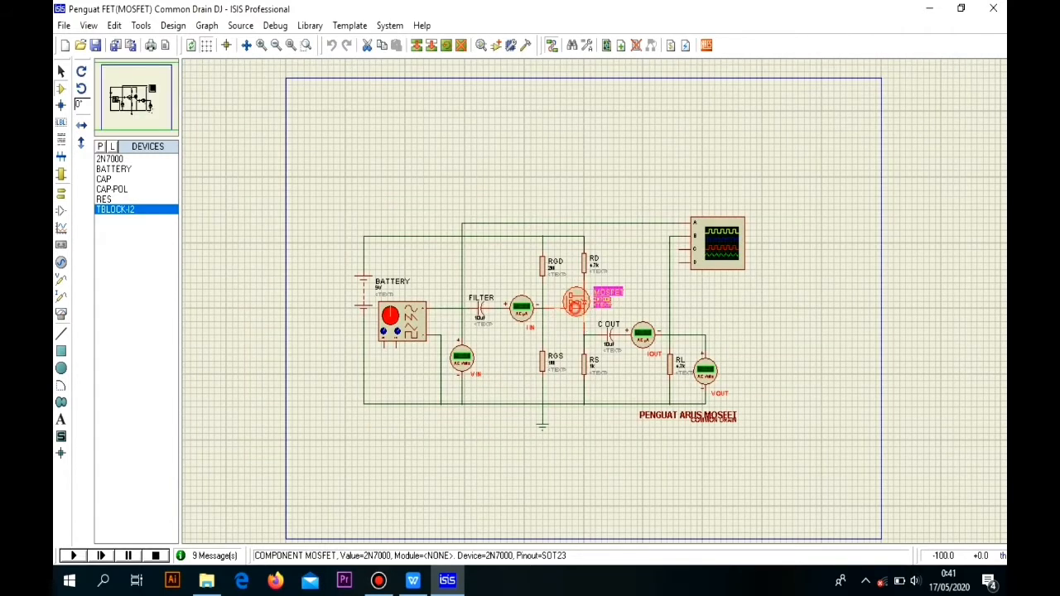
left_click(677, 206)
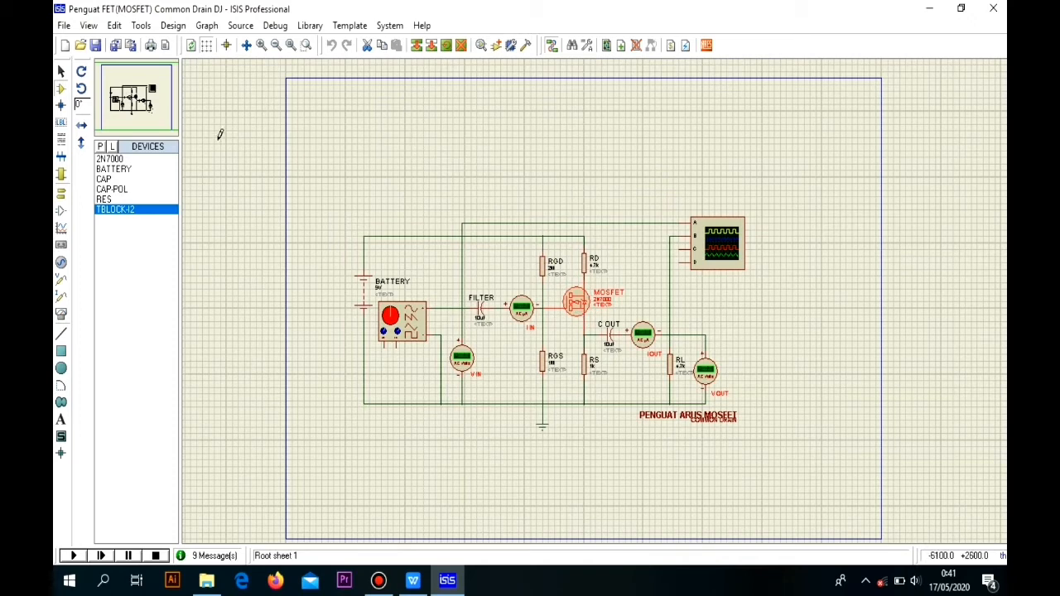
Step: Find 2N7000 in the device library, pick the FET library version with the TO92 package, and replace all its instances in the schematic
left_click(100, 147)
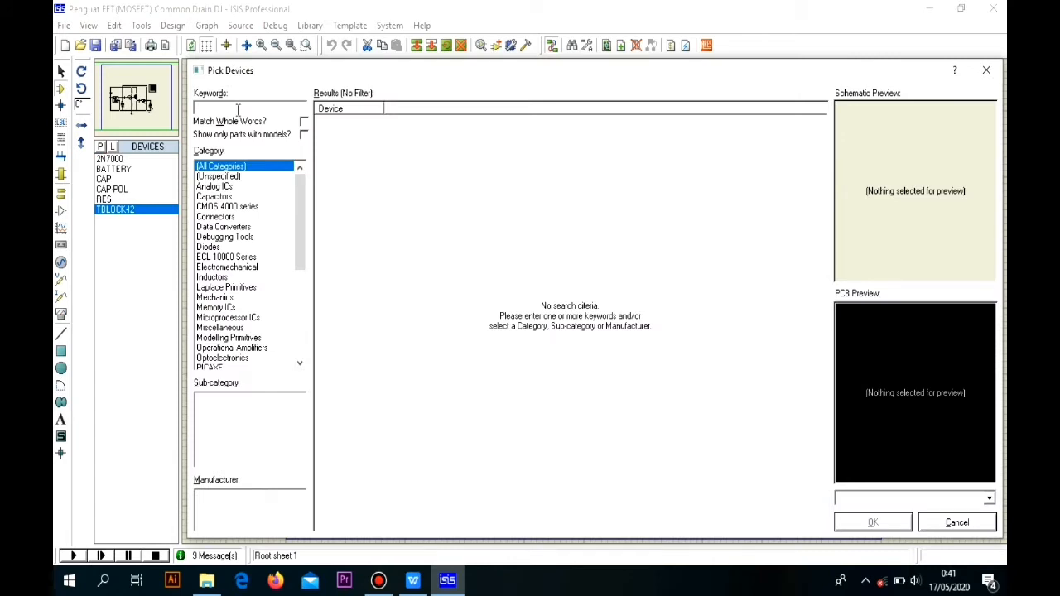
type("2")
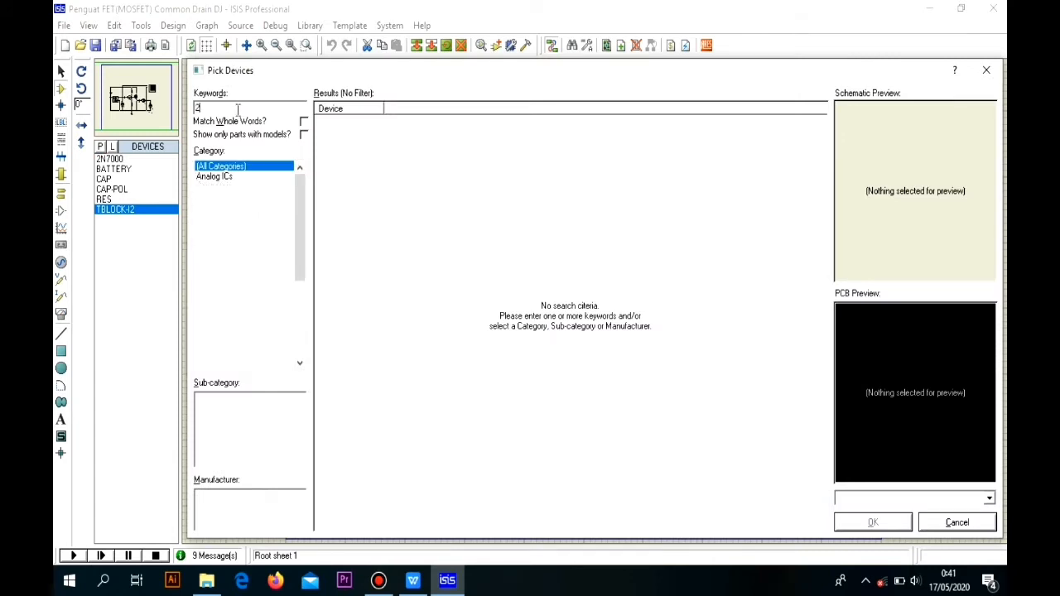
type("N7000")
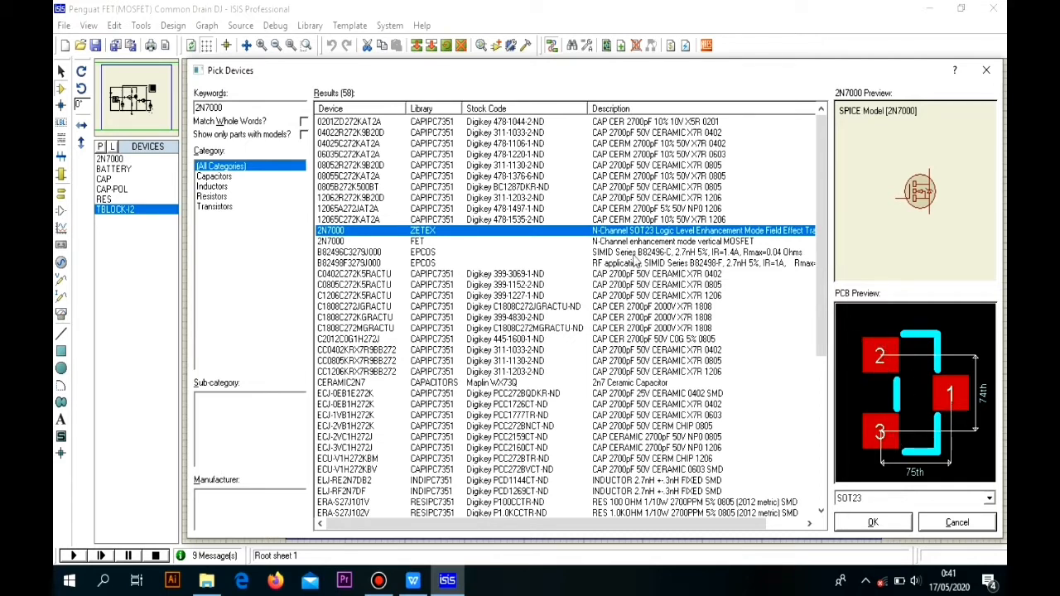
left_click(424, 243)
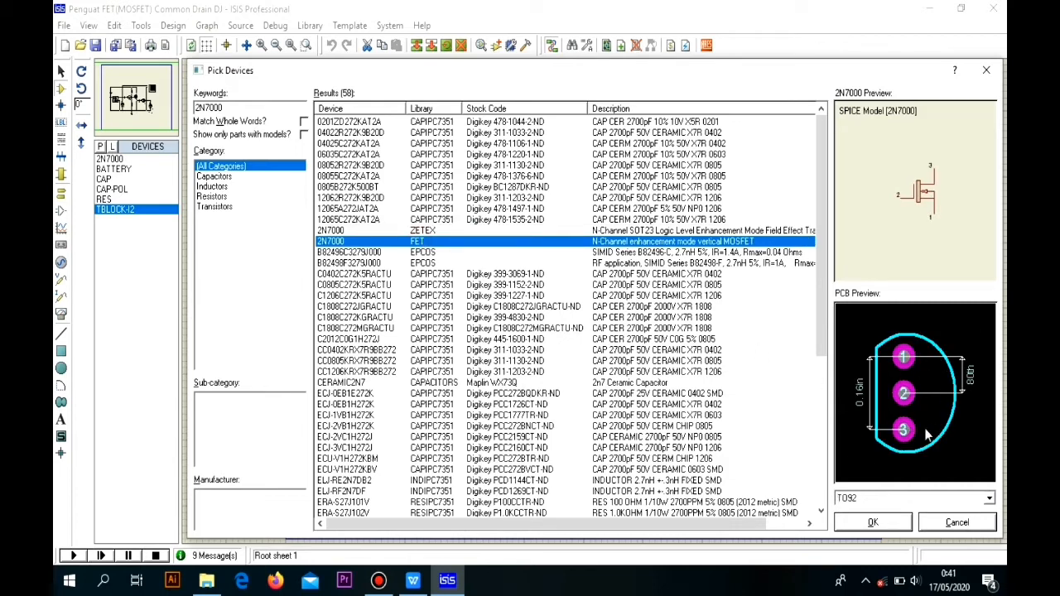
double_click(328, 241)
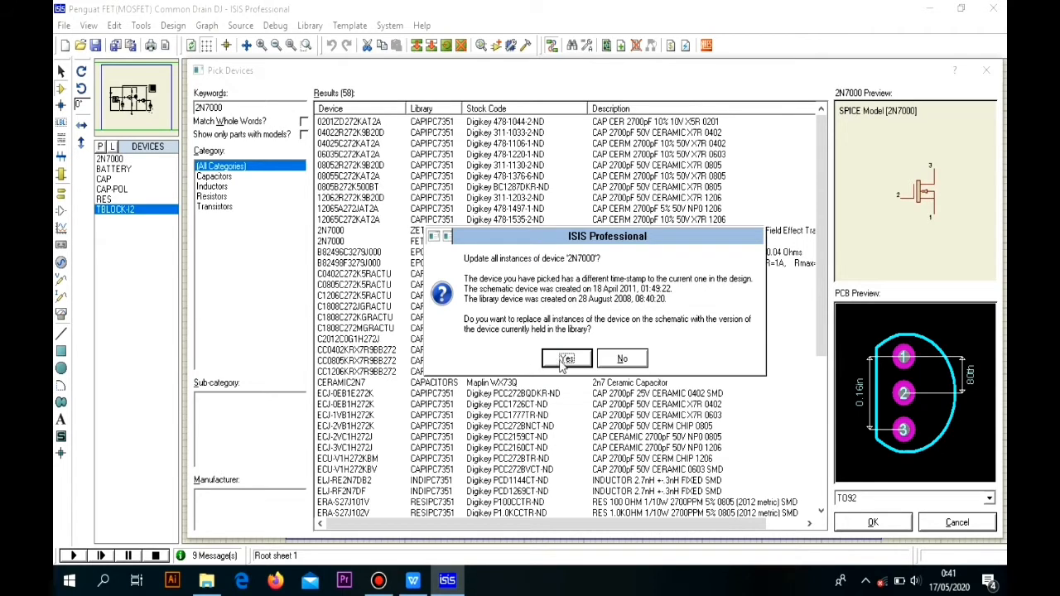
left_click(566, 358)
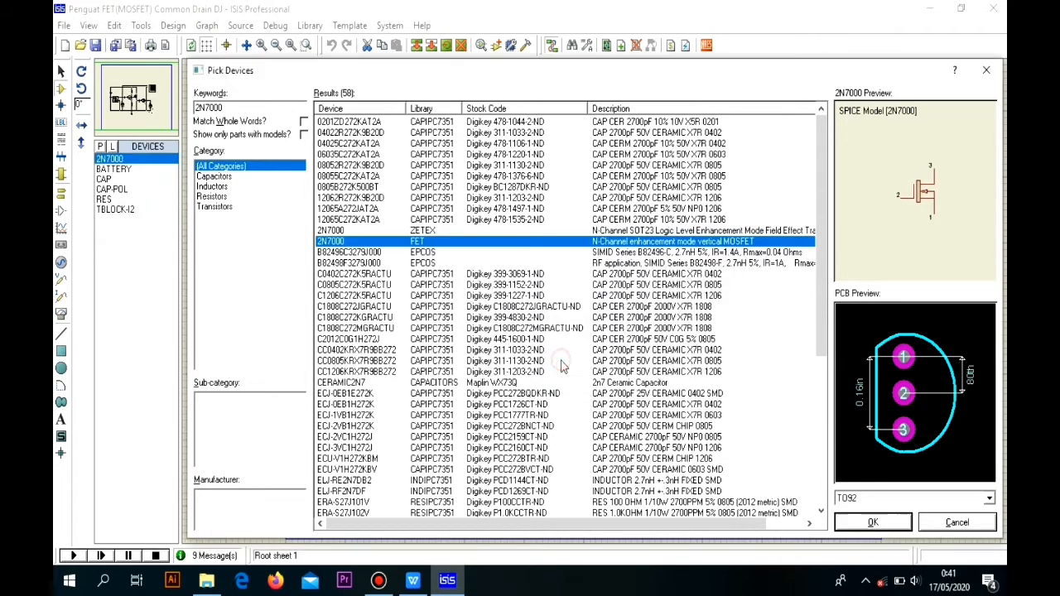
left_click(984, 69)
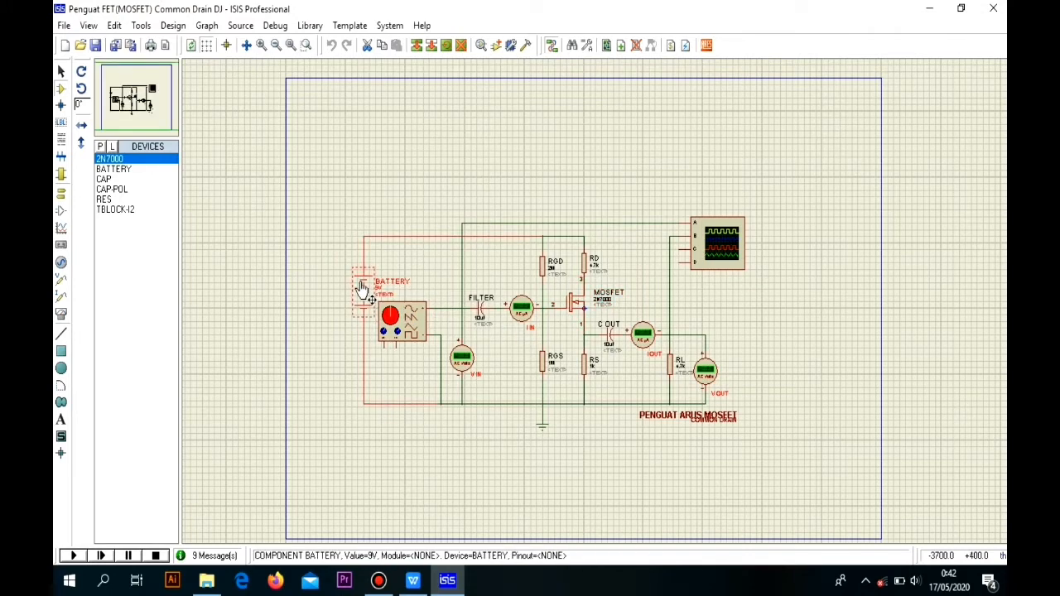
Step: Delete the battery and its attached wires from the schematic
scroll(530, 257, "up", 1)
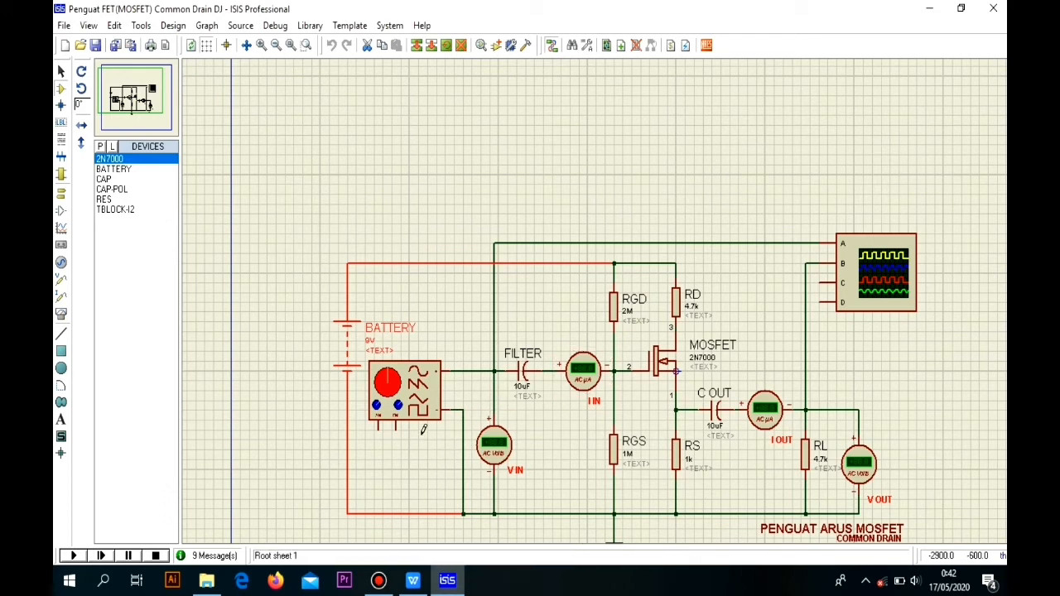
right_click(346, 341)
right_click(346, 341)
Step: Place a TBLOCK-I2 terminal block, rotated 180 degrees, near the battery's former location above the signal generator
left_click(115, 210)
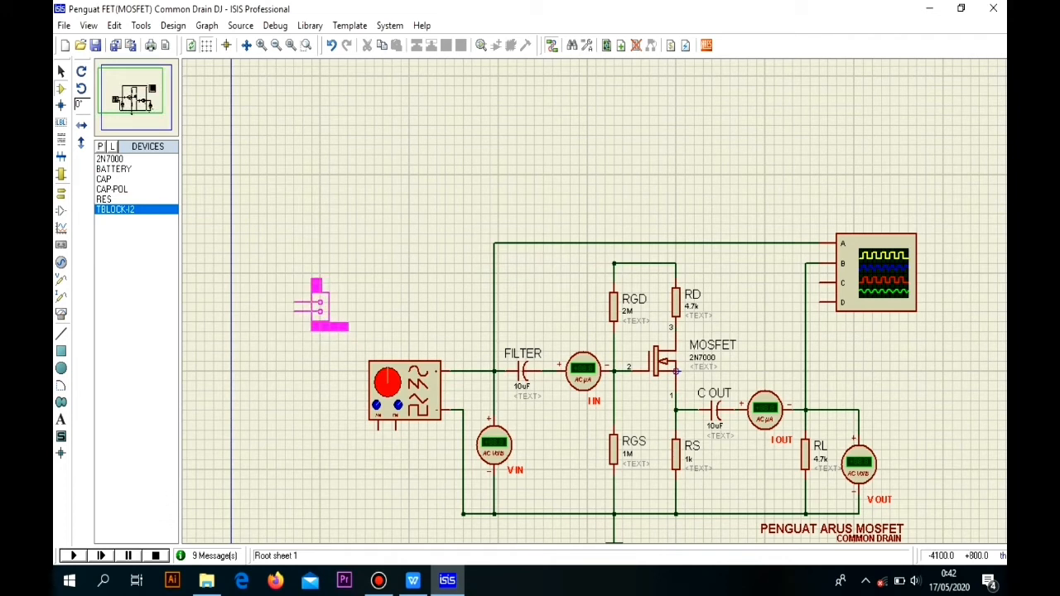
key("Num_Lock")
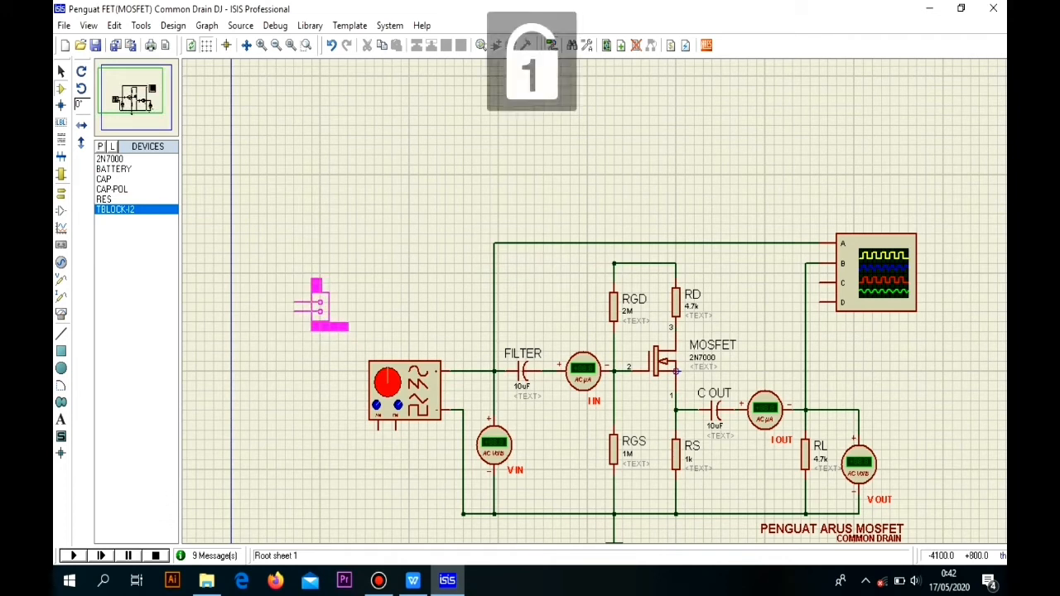
key("KP_Add")
key("KP_Add")
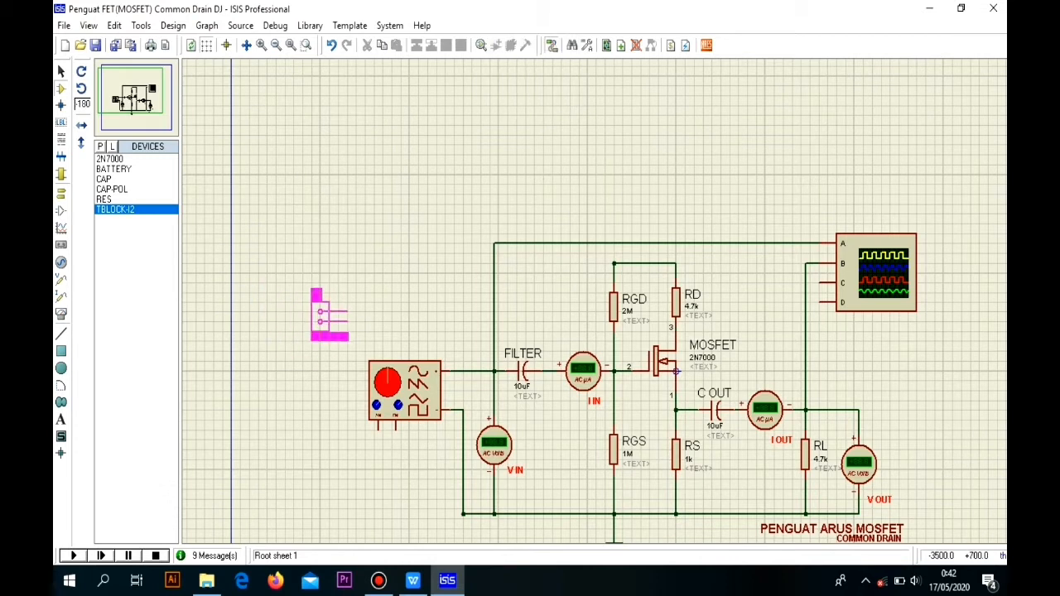
left_click(317, 314)
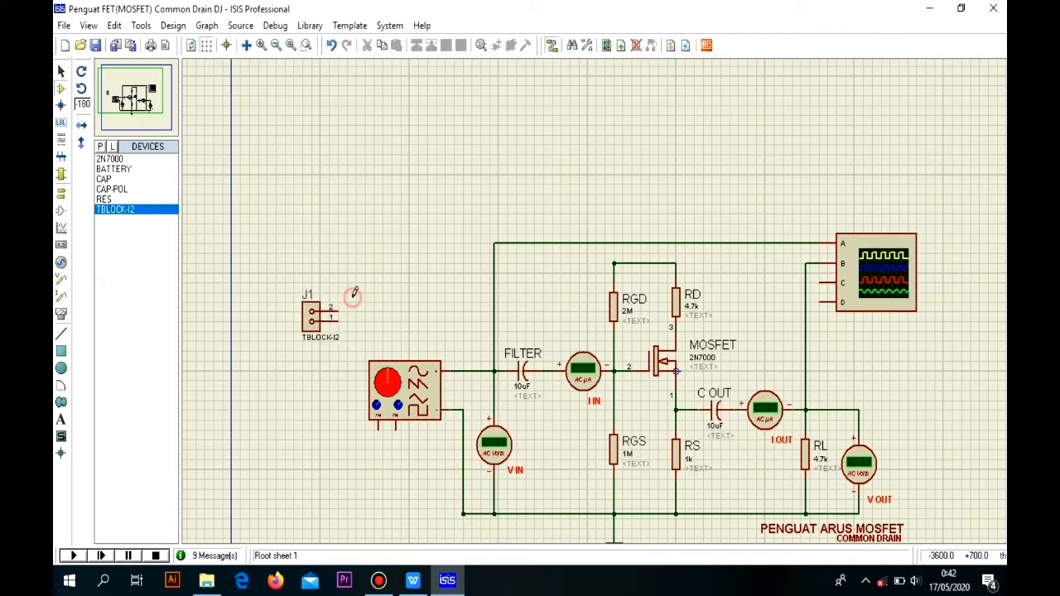
Step: Wire pin 2 of the terminal block to the supply junction above resistor RGD
left_click(339, 309)
left_click(613, 264)
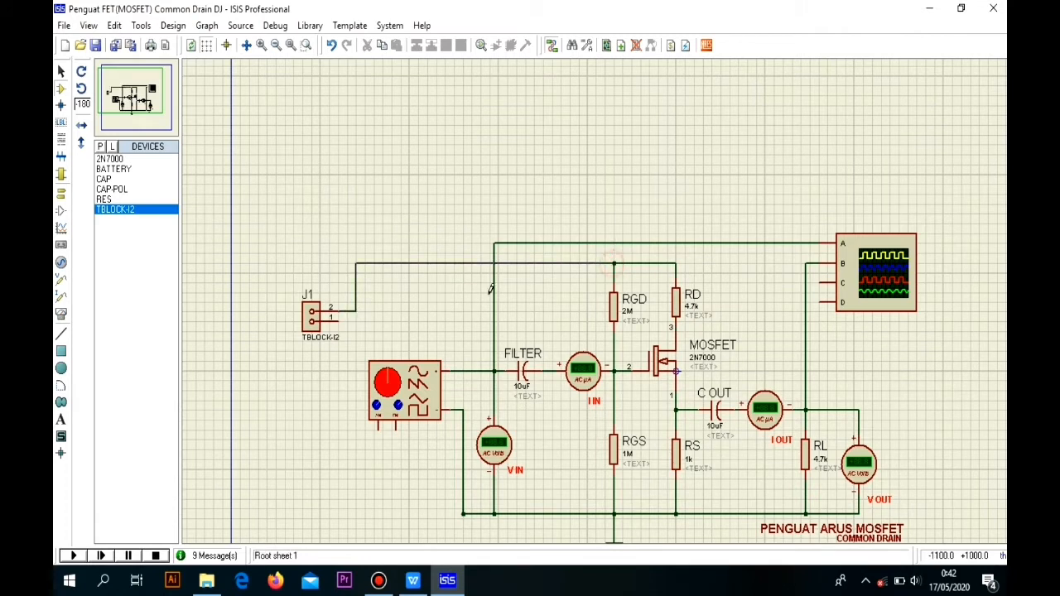
Step: Wire pin 1 of terminal block J1 to the ground rail junction below the signal generator
left_click(339, 315)
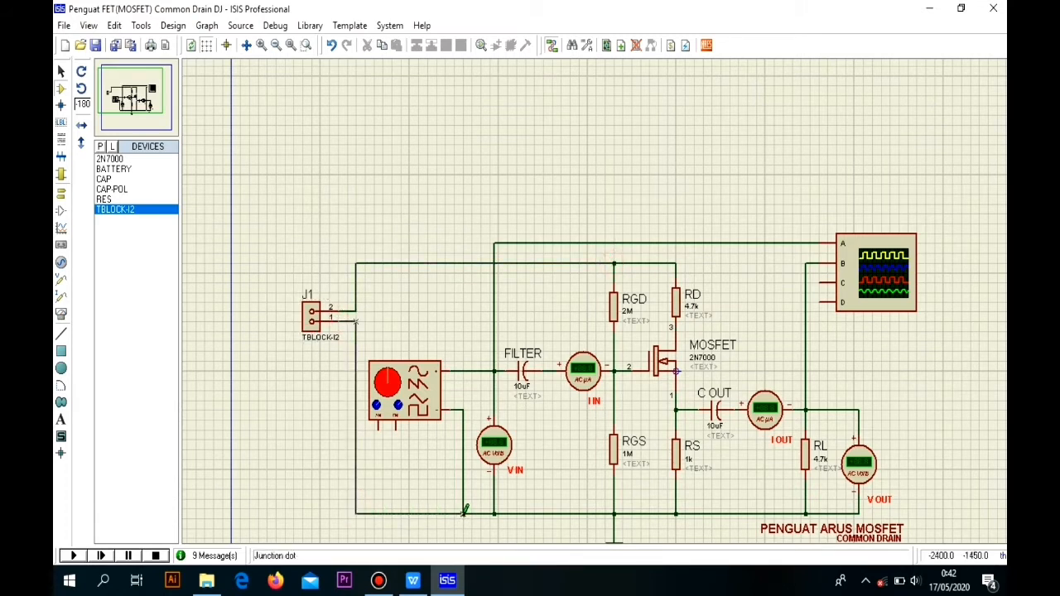
left_click(463, 514)
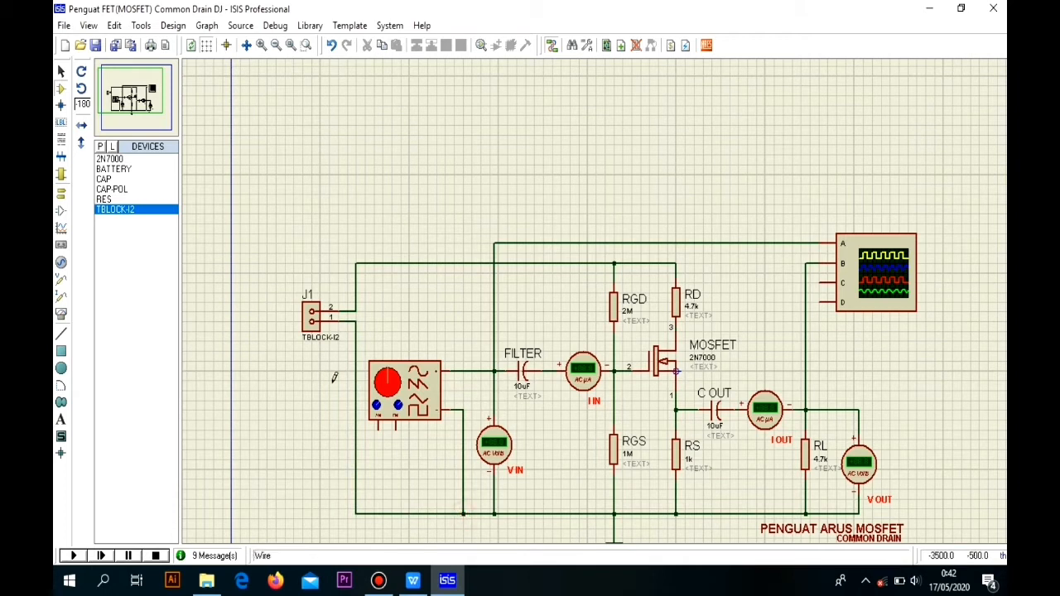
Step: Replace the signal generator with a second TBLOCK-I2 terminal block at the same location
left_click(420, 386)
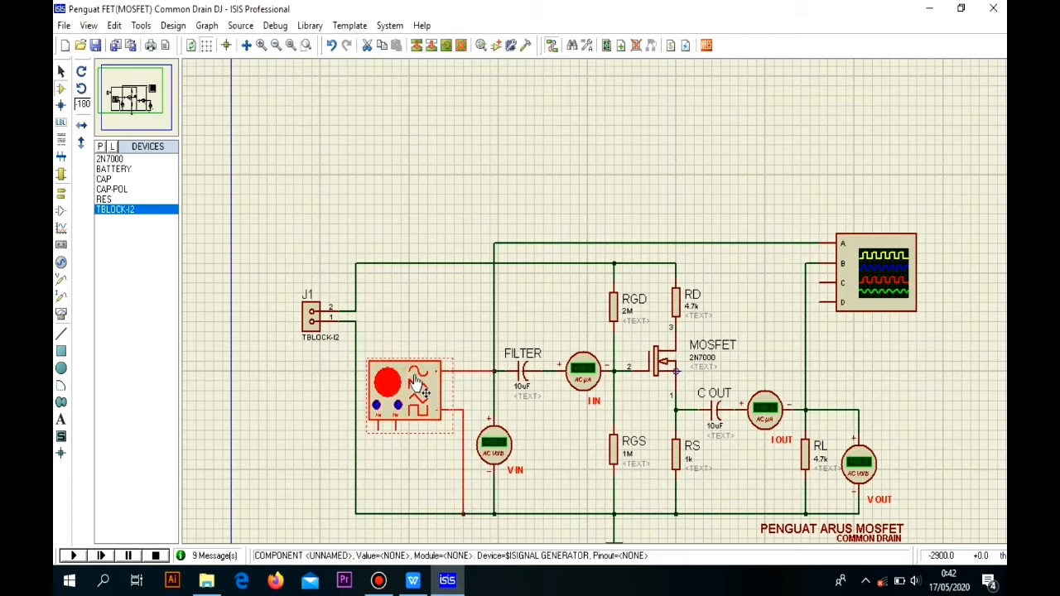
key("Delete")
left_click(124, 210)
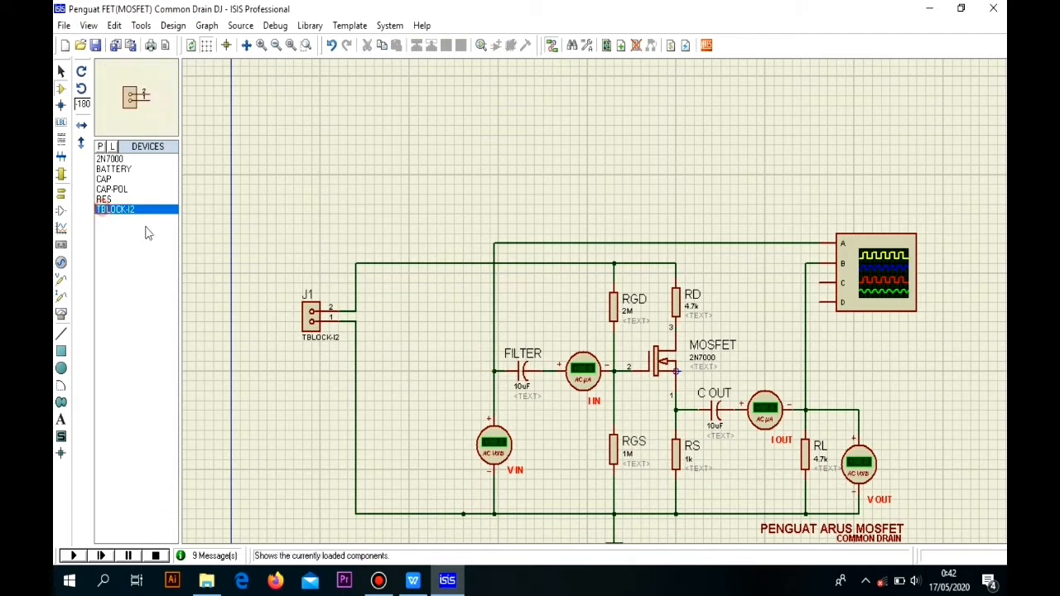
left_click(414, 405)
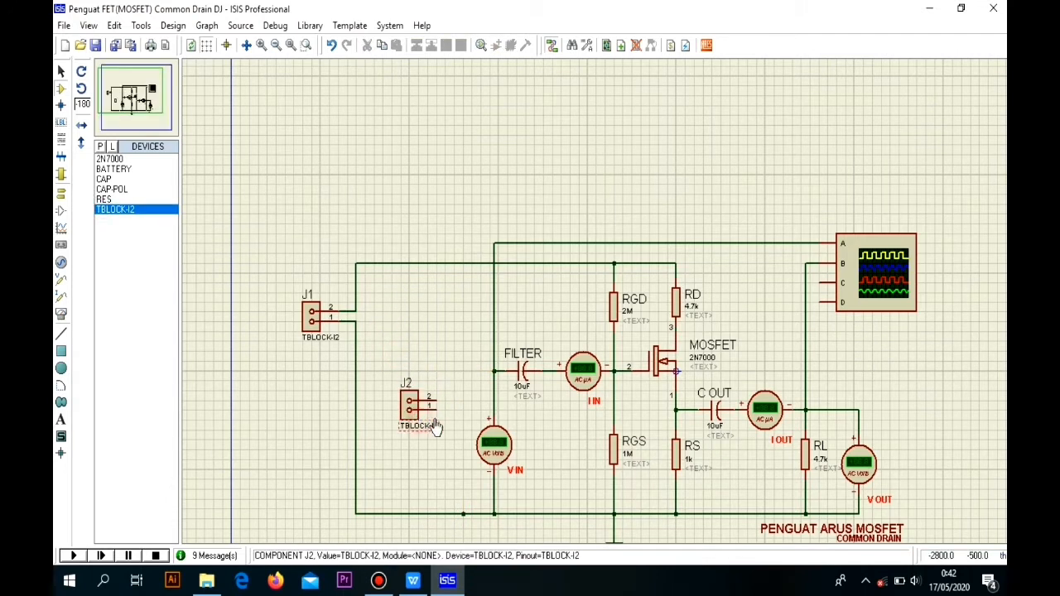
Step: Wire pin 1 of J2 to the ground rail junction and pin 2 to the input junction beside the FILTER capacitor
left_click(438, 409)
left_click(463, 513)
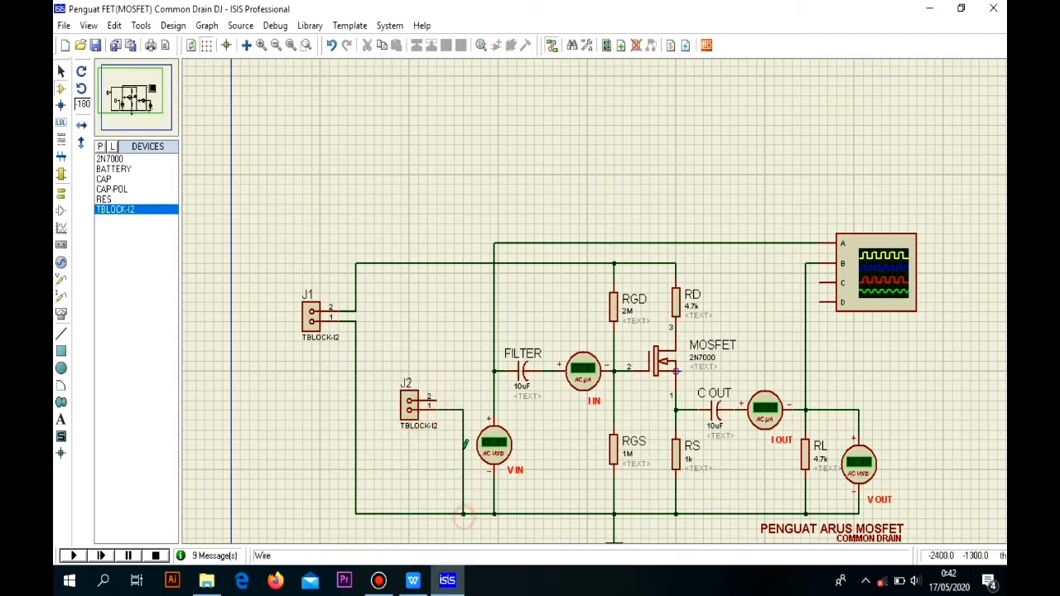
left_click(439, 397)
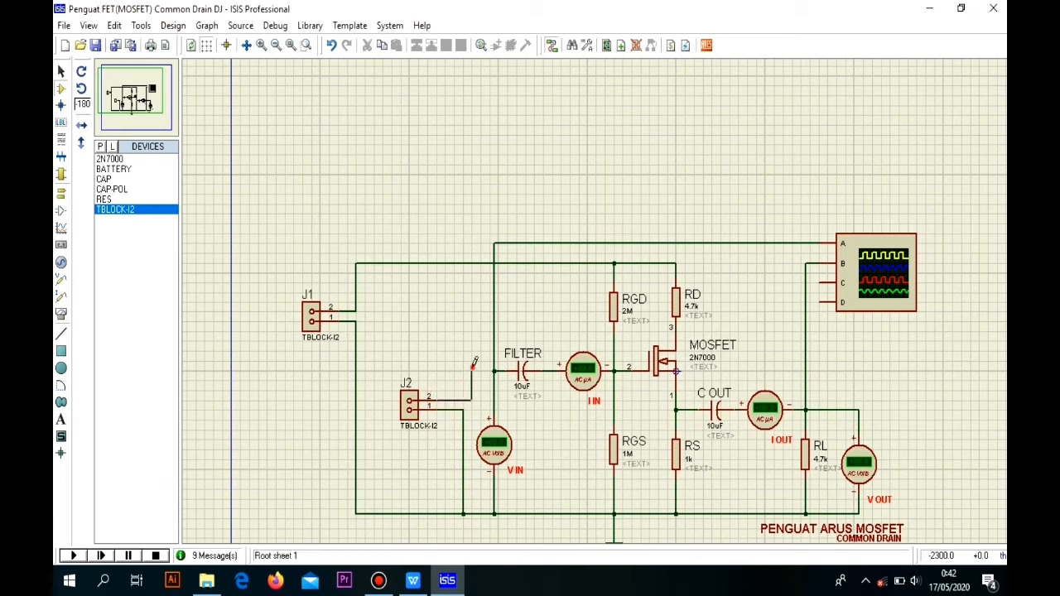
left_click(493, 370)
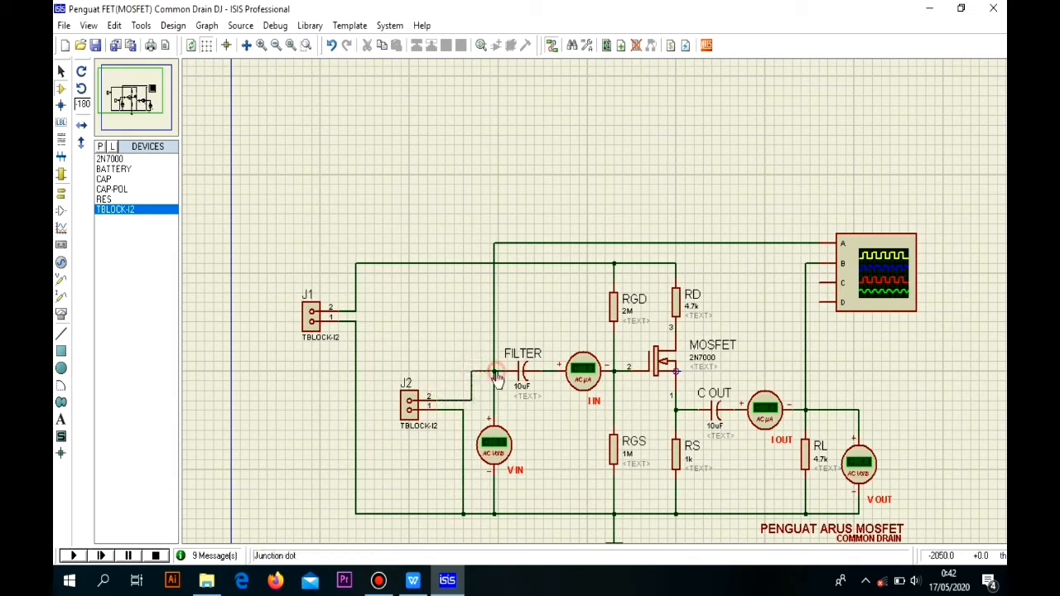
Step: Delete the V IN voltmeter and clean up the stray wire remnant it left at the ground rail
right_click(499, 454)
right_click(499, 453)
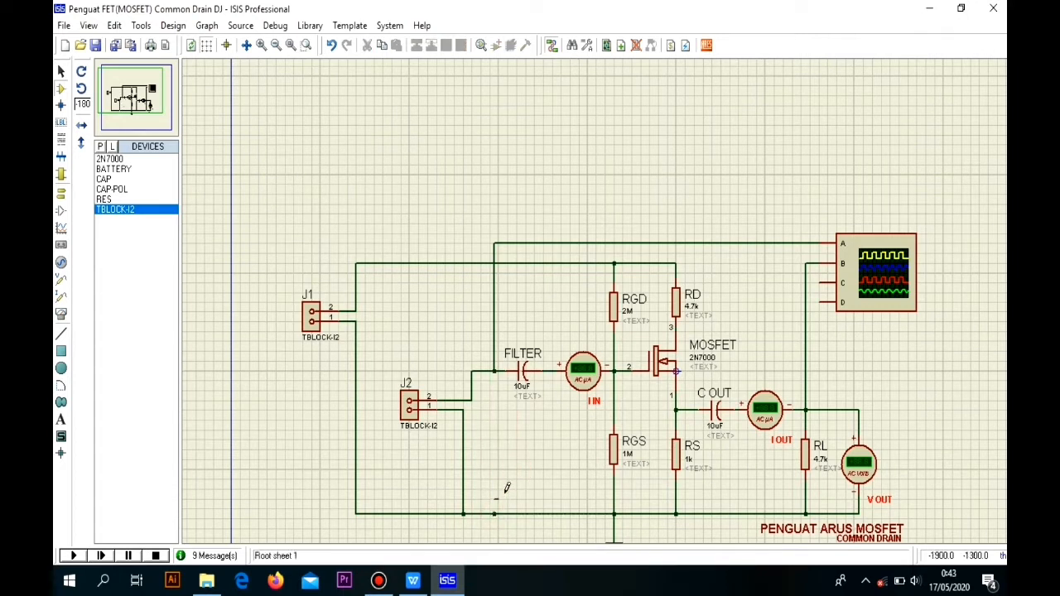
left_click_drag(486, 492, 530, 534)
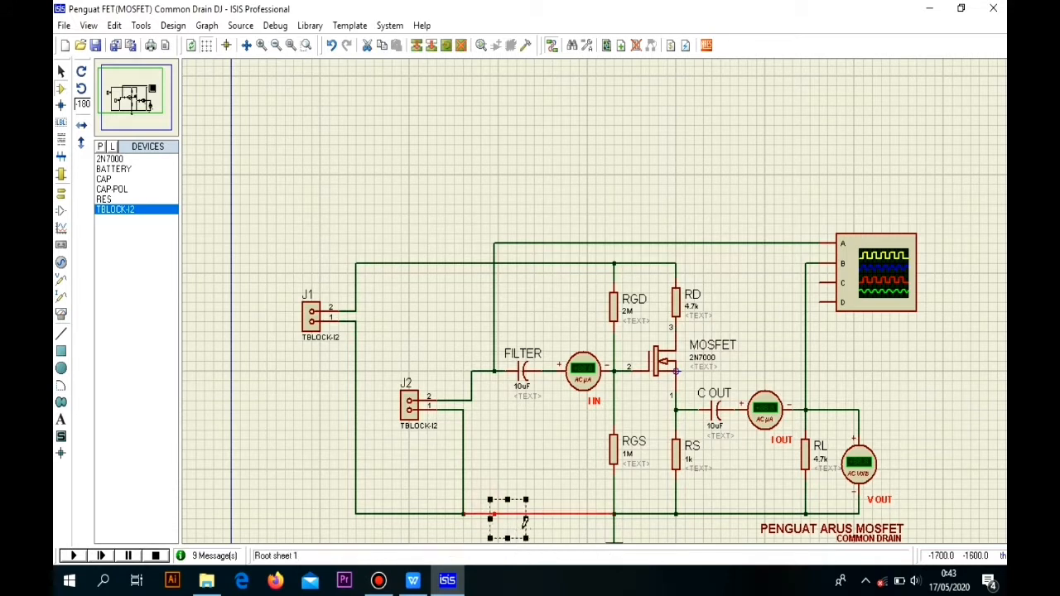
key("Delete")
Step: Delete the I IN ammeter and wire the FILTER capacitor directly to the gate junction between RGD and RGS
right_click(578, 376)
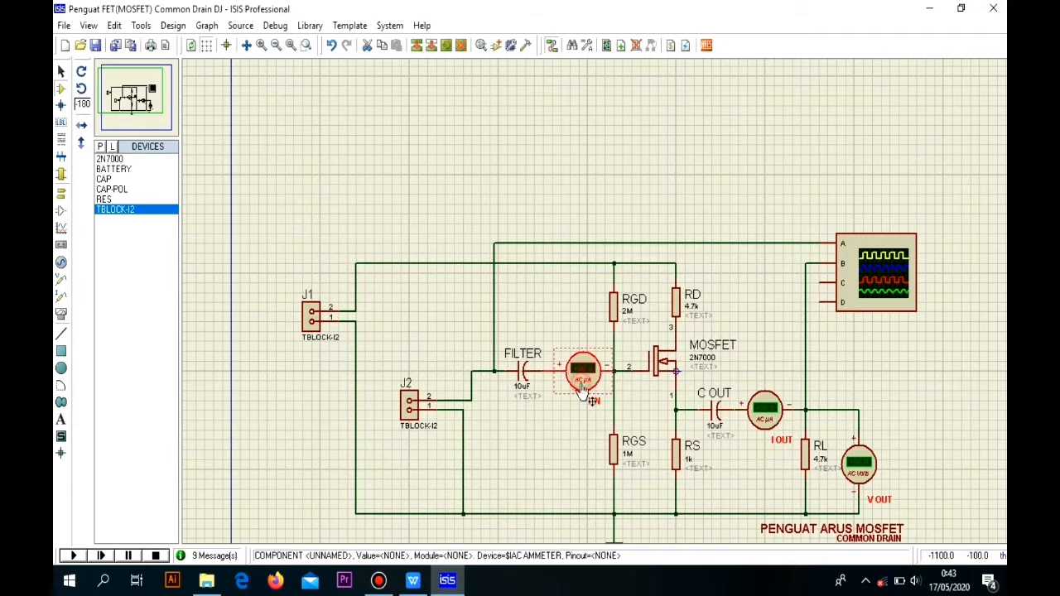
right_click(579, 377)
left_click(542, 371)
left_click(613, 371)
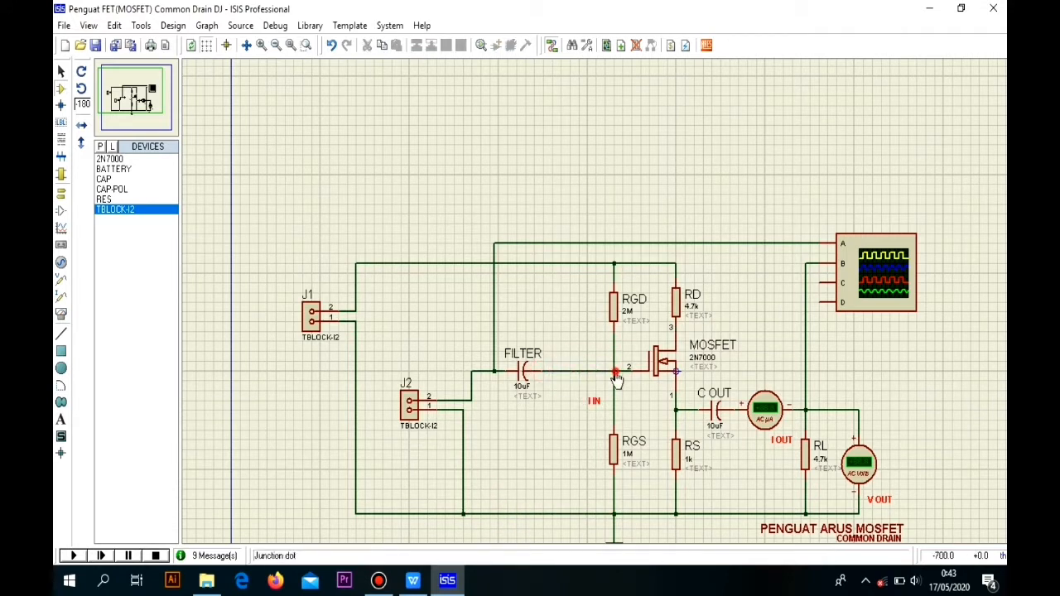
Step: Replace the MOSFET with a fresh 2N7000 at 0° rotation, connected to the gate junction, RD and the RS junction
right_click(664, 356)
right_click(664, 356)
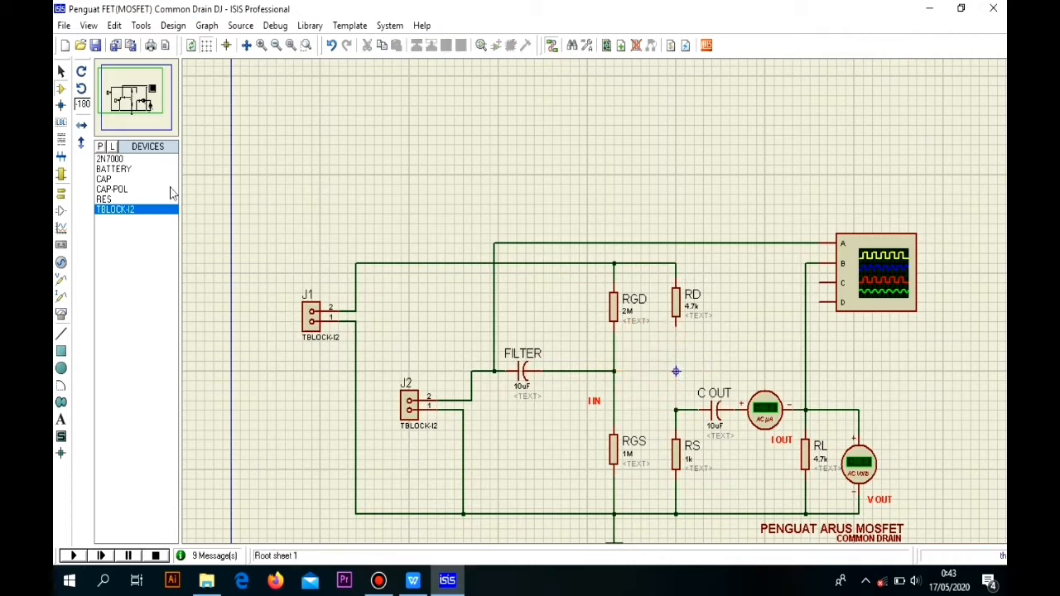
left_click(110, 158)
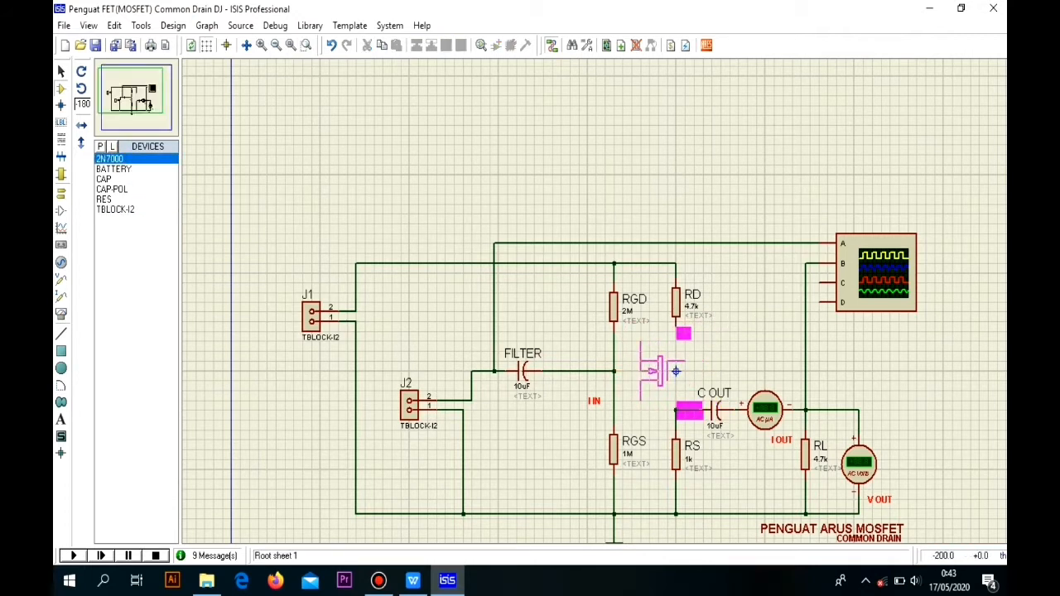
key("Num_Lock")
key("KP_Subtract")
key("KP_Subtract")
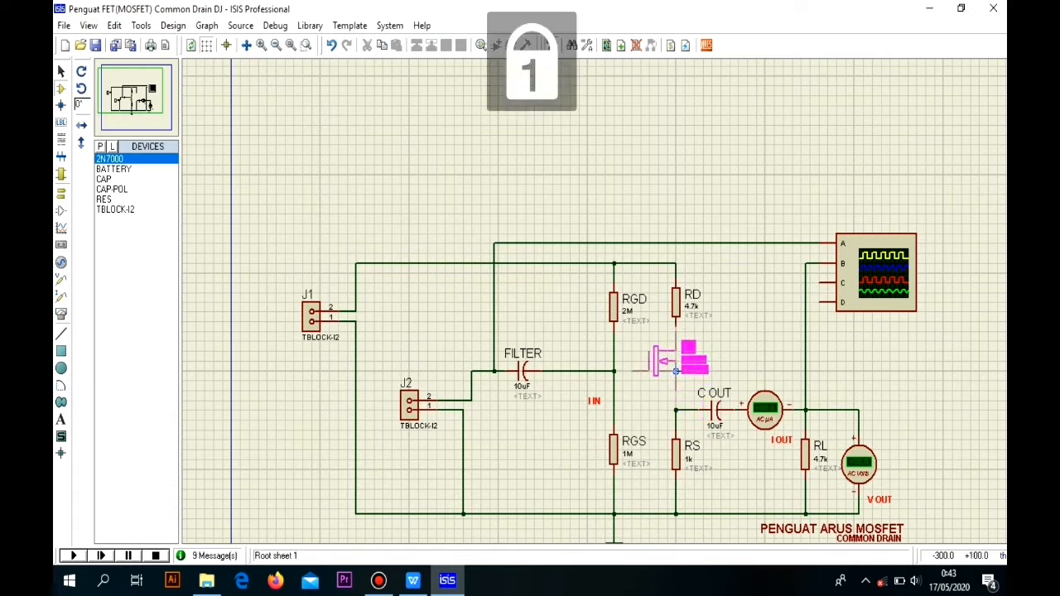
left_click(651, 370)
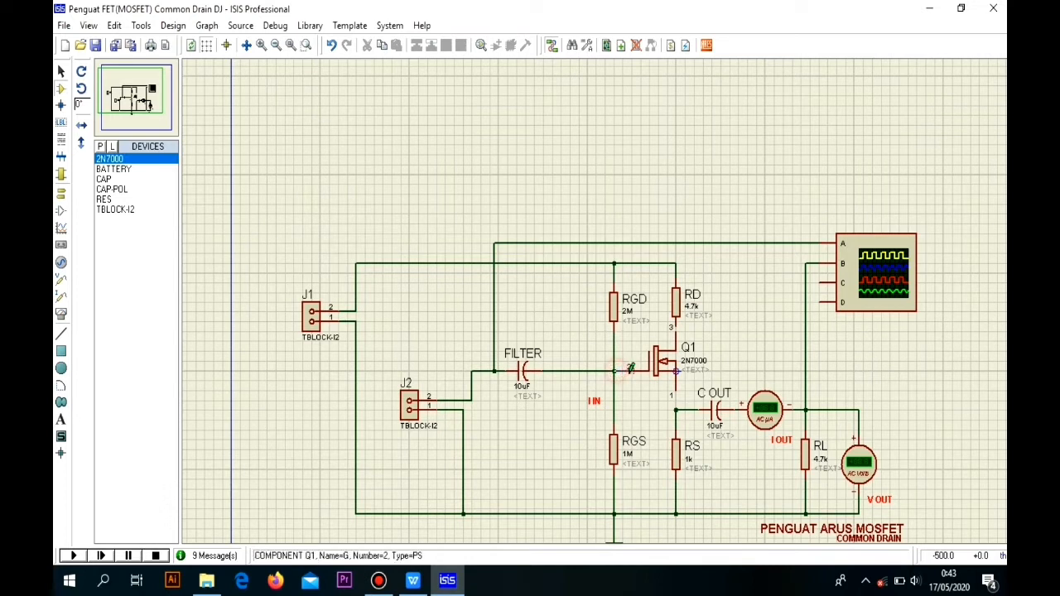
left_click(676, 328)
left_click(676, 346)
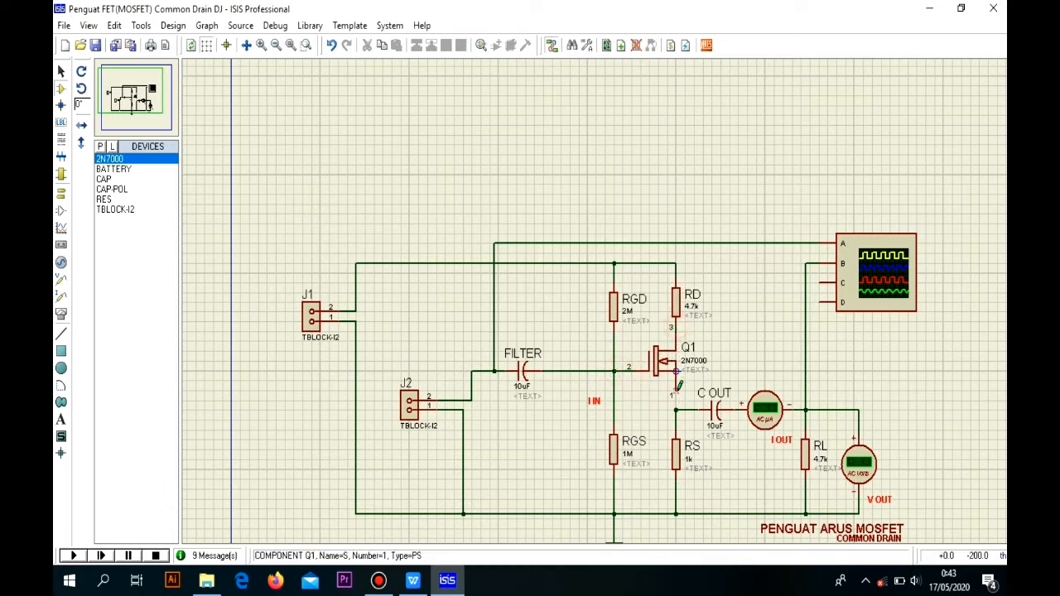
Step: Replace the oscilloscope with a third TBLOCK-I2 terminal block at 0° rotation
left_click(863, 266)
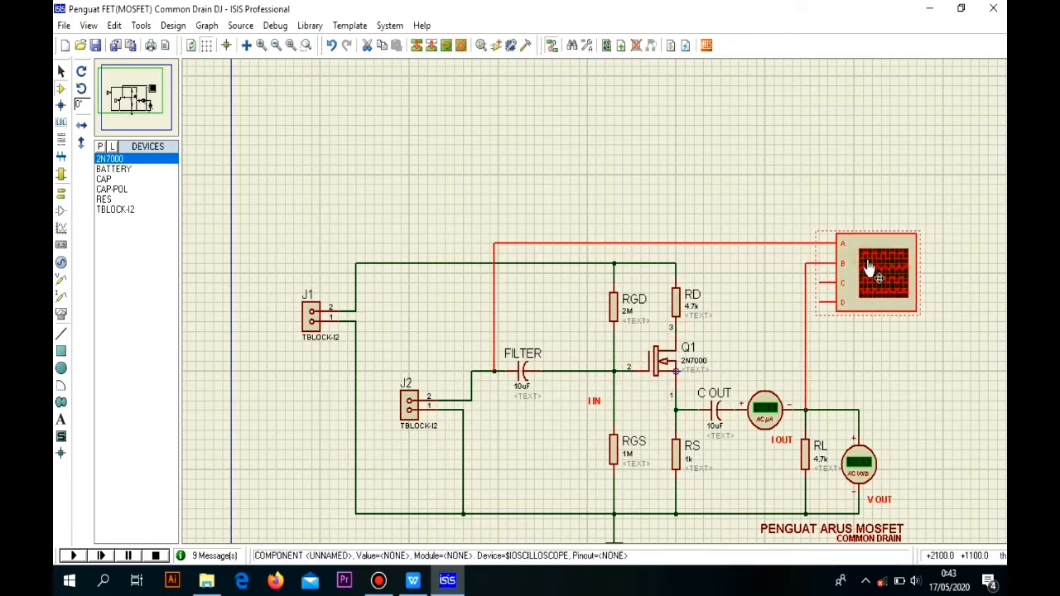
key("Delete")
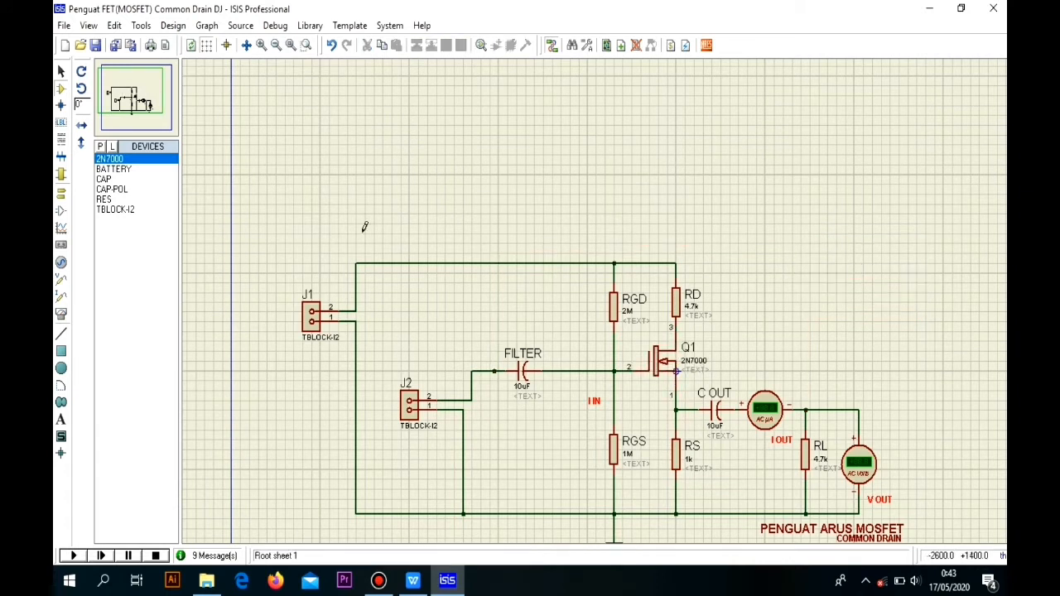
left_click(115, 209)
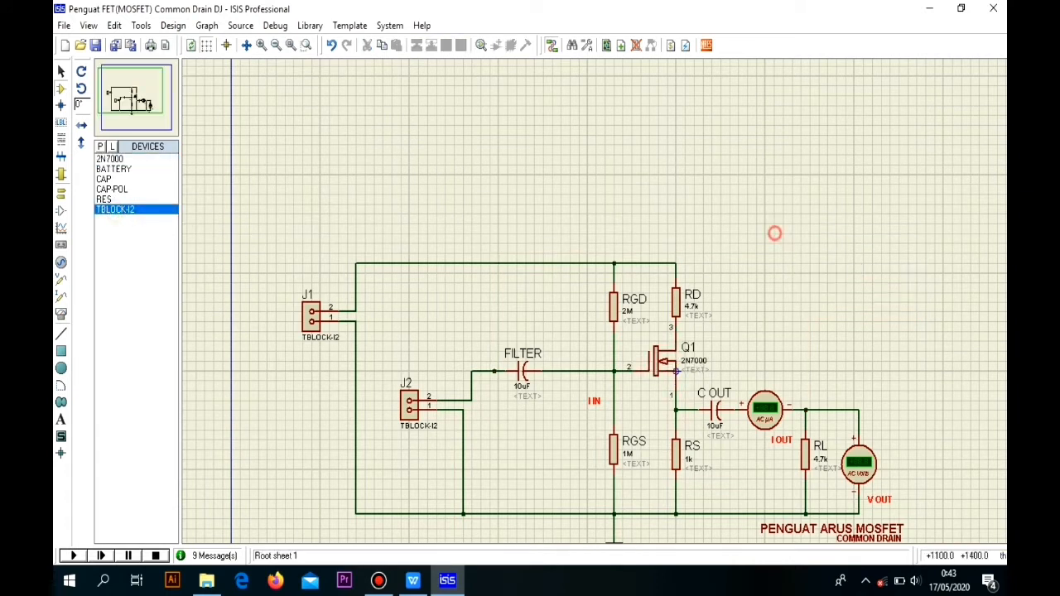
left_click(848, 256)
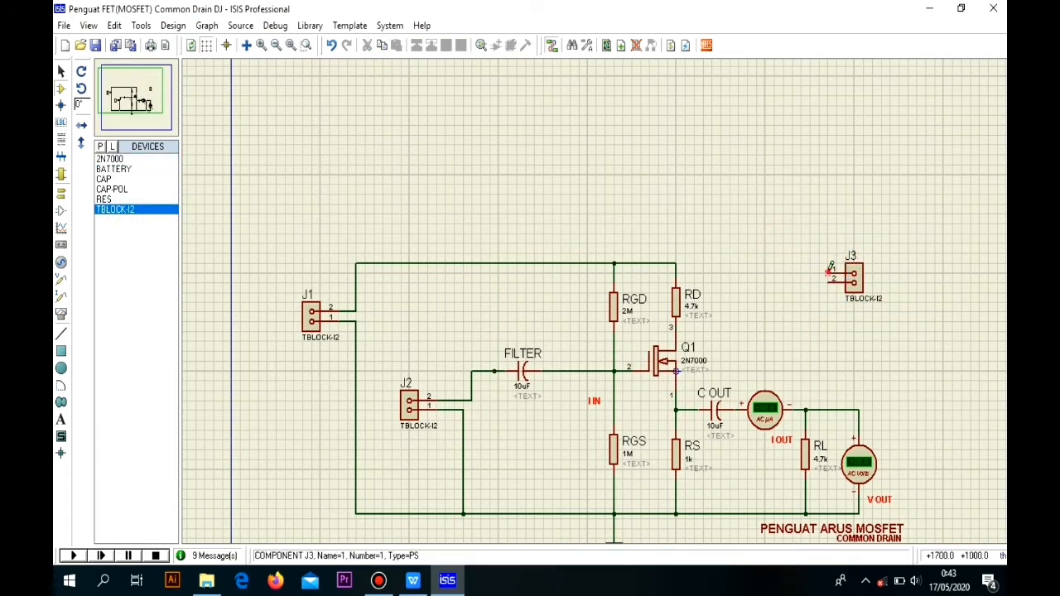
Step: Wire pin 1 of J3 to the input junction beside FILTER and pin 2 to the output junction above RL
left_click(832, 272)
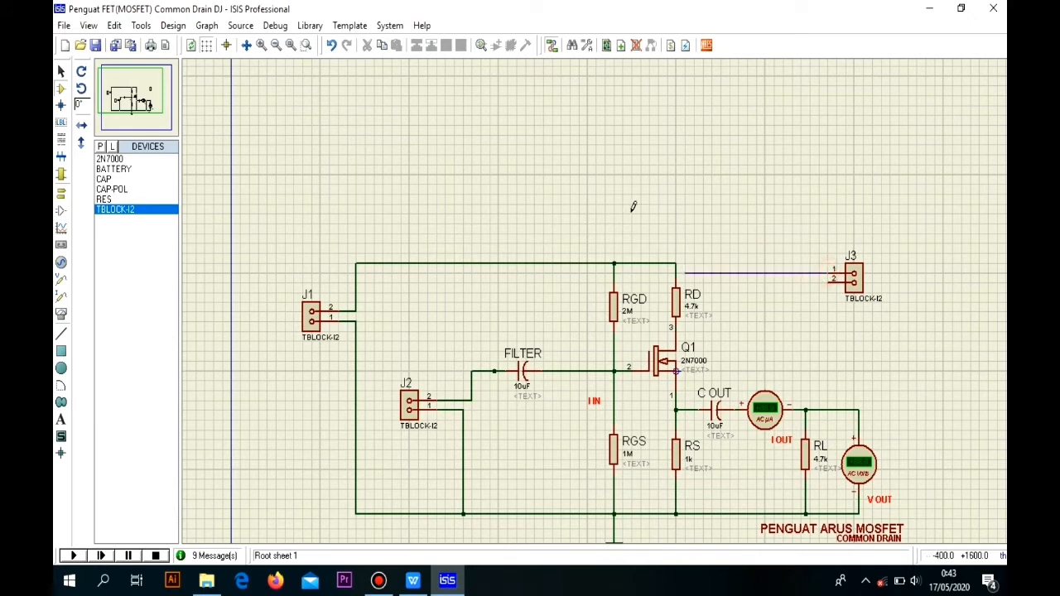
left_click(506, 242)
left_click(494, 371)
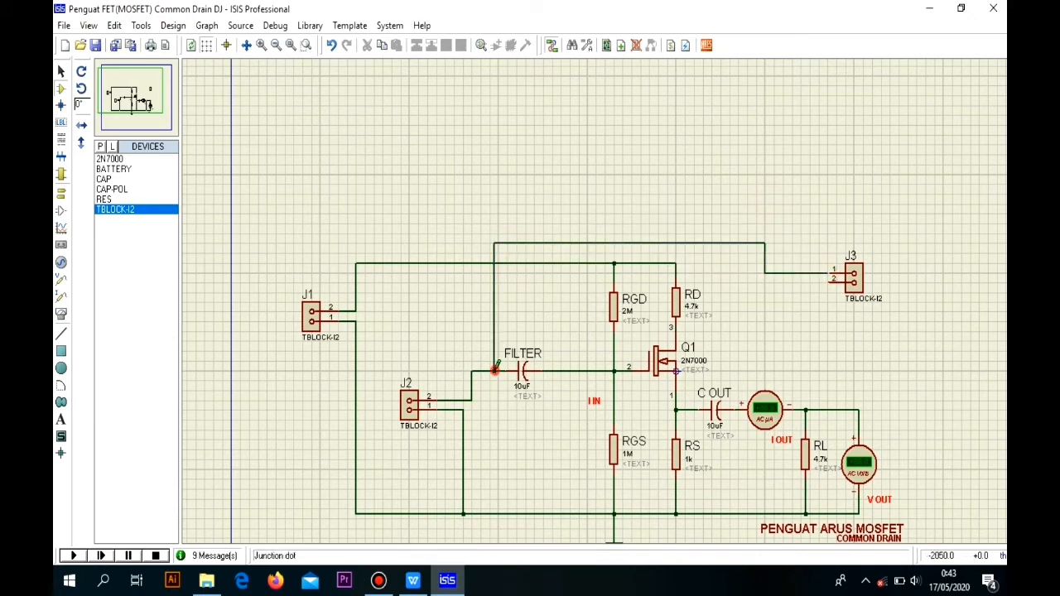
left_click(806, 409)
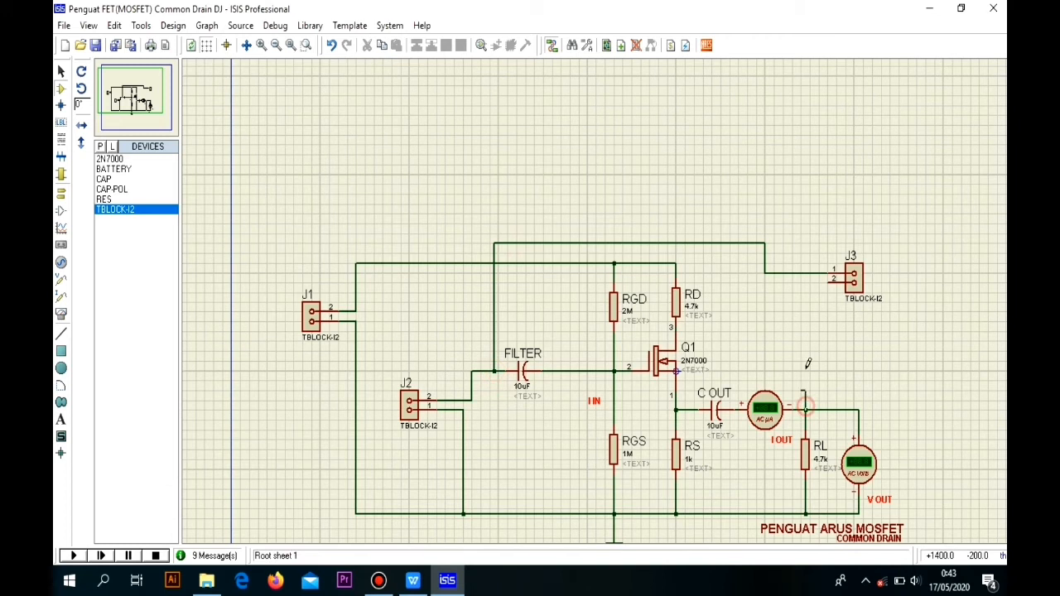
left_click(815, 280)
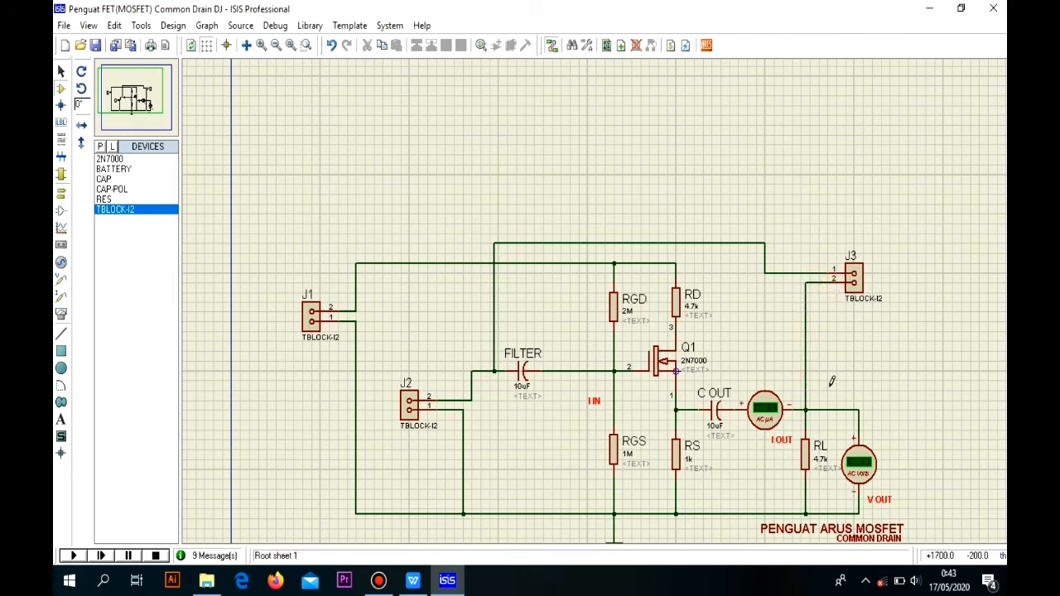
Step: Delete the V OUT voltmeter with its wires and label, and the I OUT ammeter
left_click_drag(832, 381, 903, 535)
key("Delete")
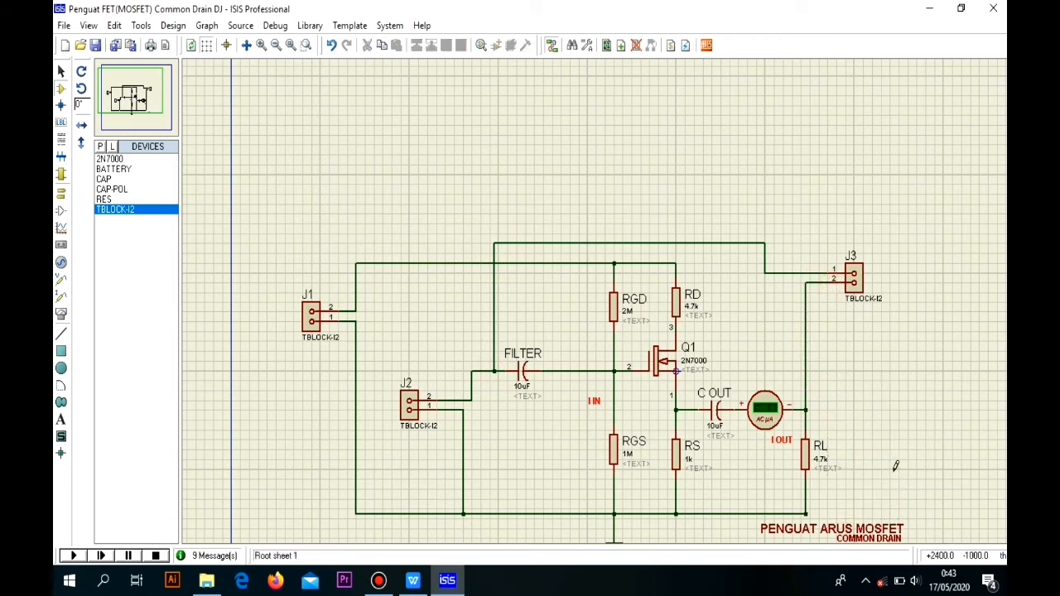
left_click(766, 414)
key("Delete")
Step: Wire the C OUT capacitor directly to the output junction above RL
left_click(737, 414)
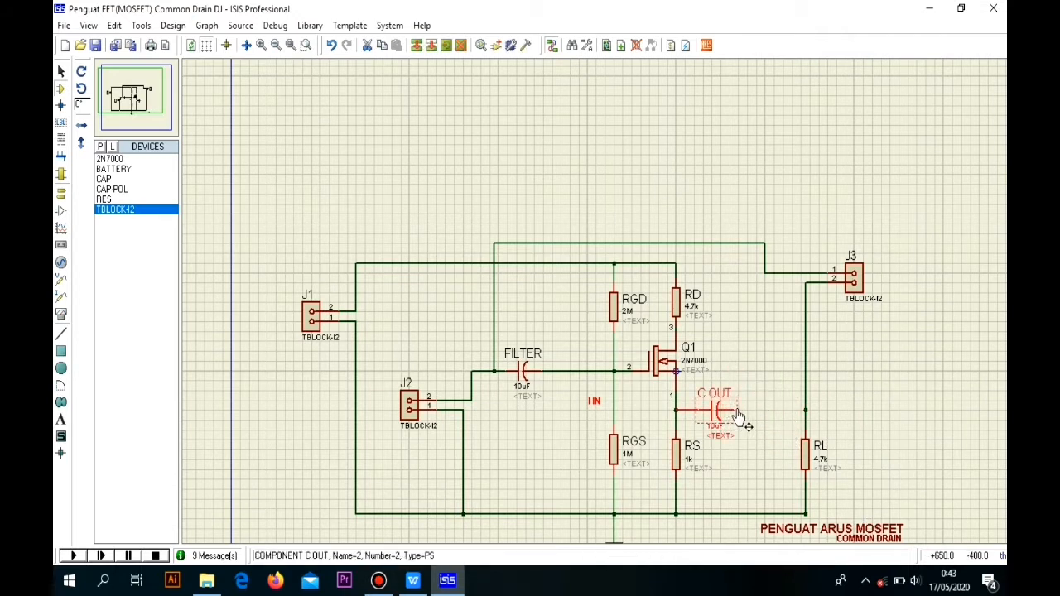
left_click(736, 410)
left_click(803, 409)
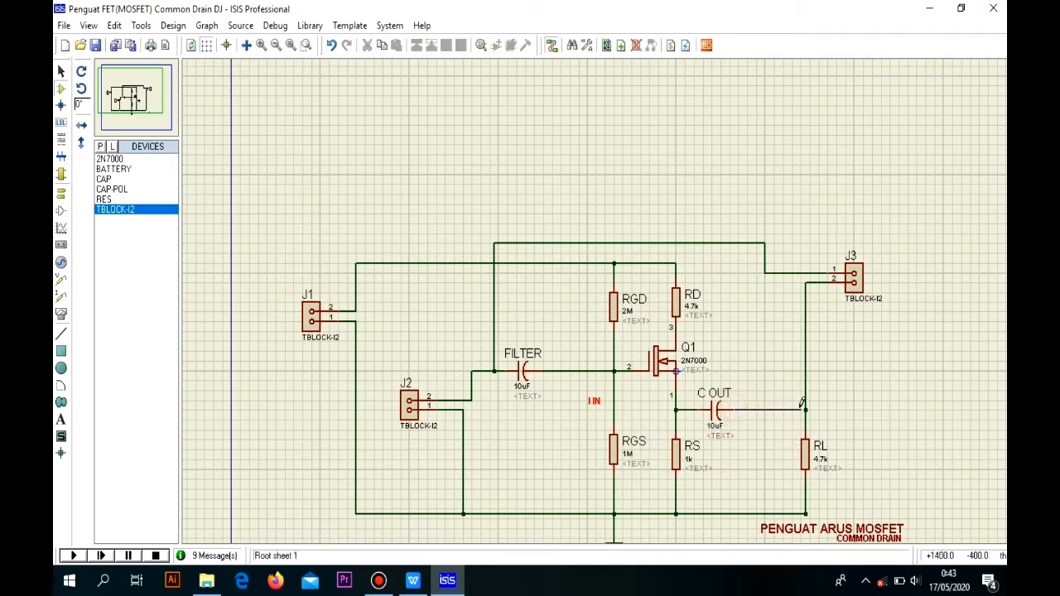
Step: Delete the leftover I IN text label beside RGS
scroll(870, 323, "down", 1)
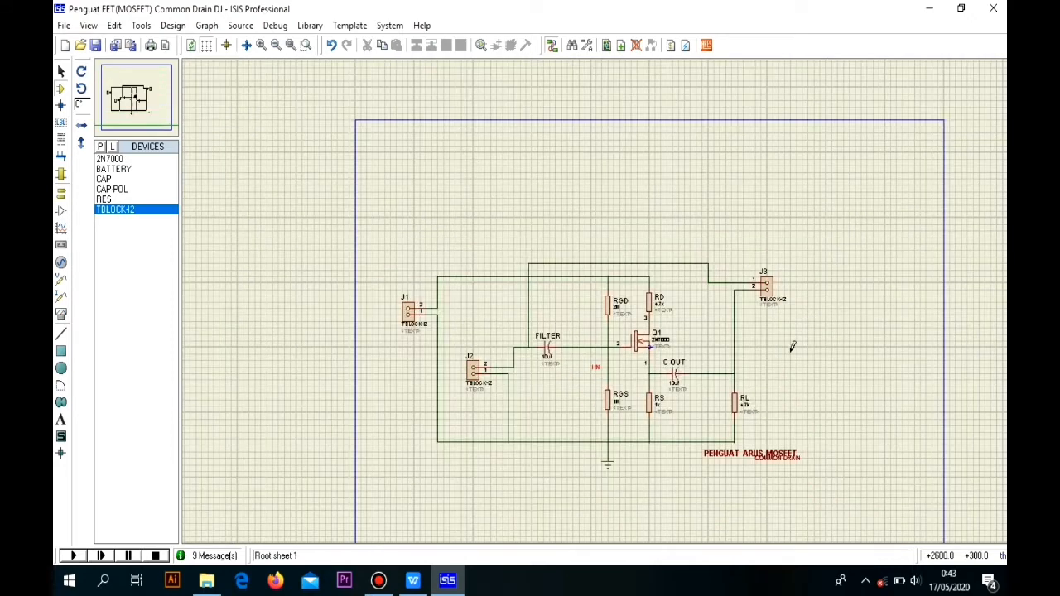
scroll(649, 463, "up", 2)
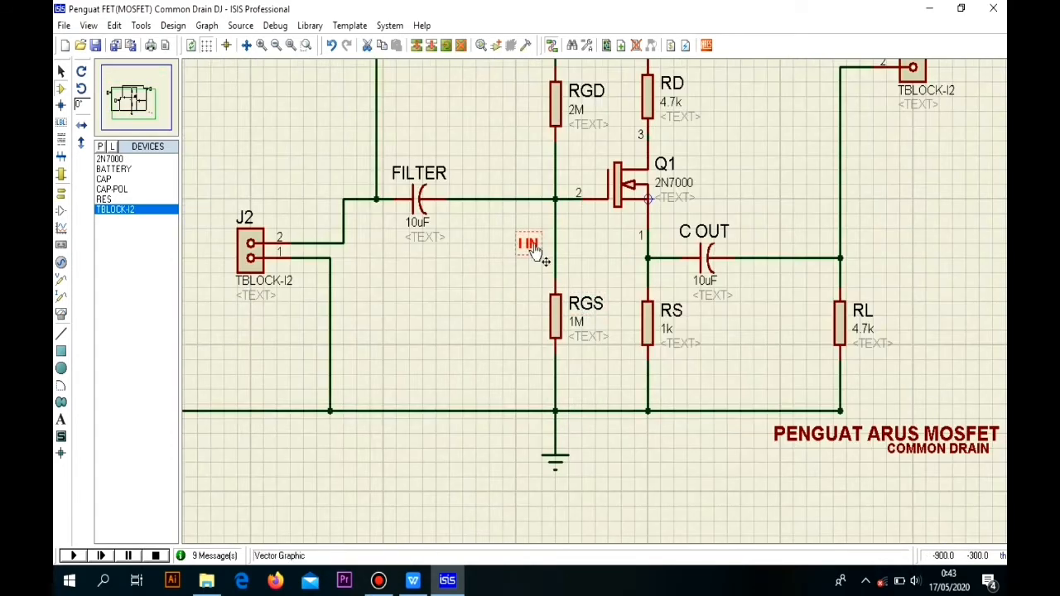
scroll(536, 238, "down", 3)
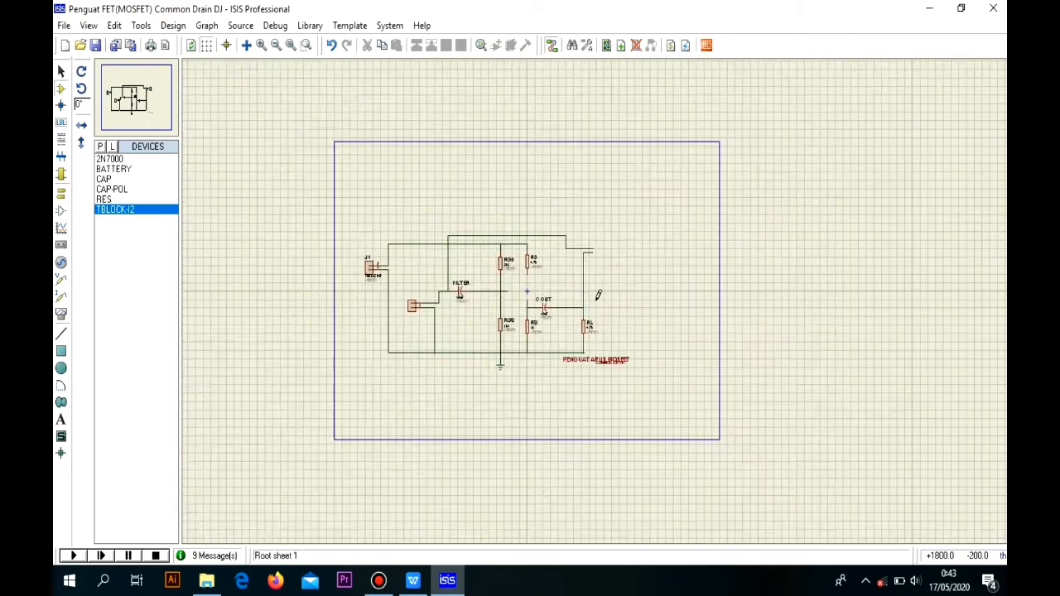
scroll(593, 291, "up", 1)
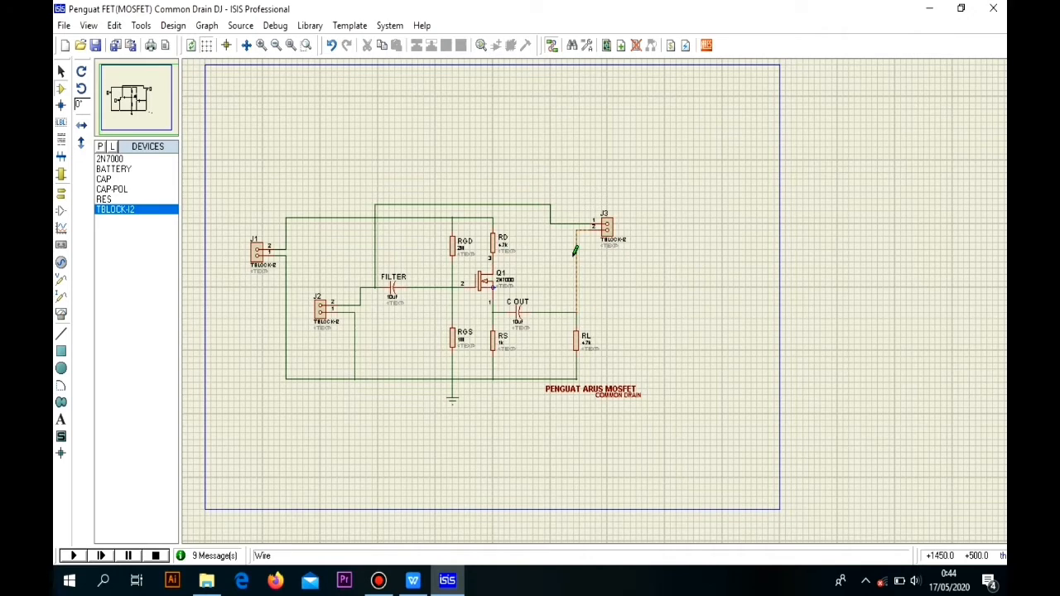
Step: Save the schematic and transfer its netlist to ARES, creating a new layout from the DEFAULT template
left_click(708, 48)
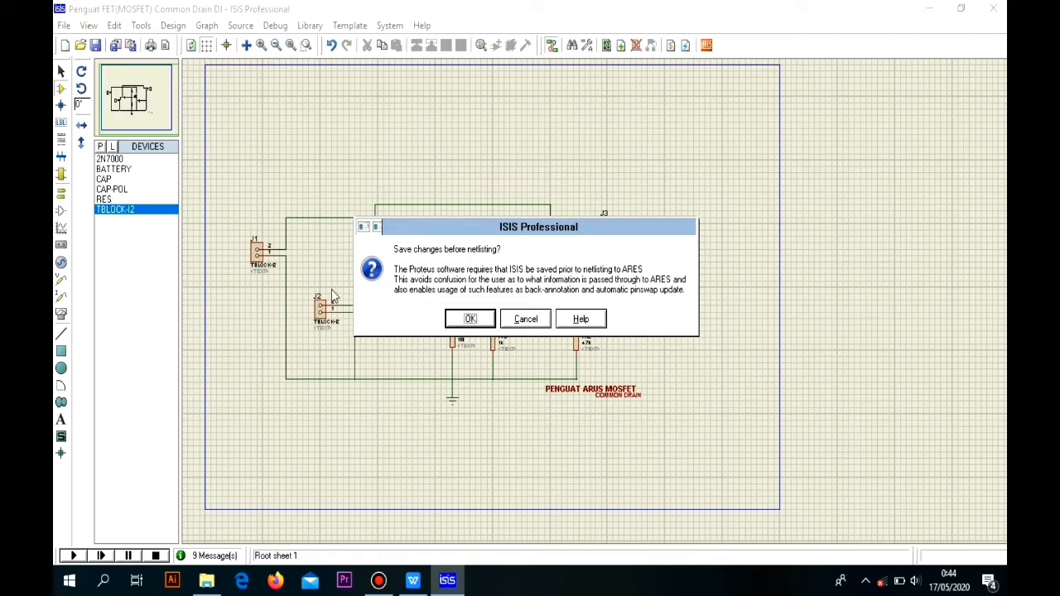
left_click(471, 320)
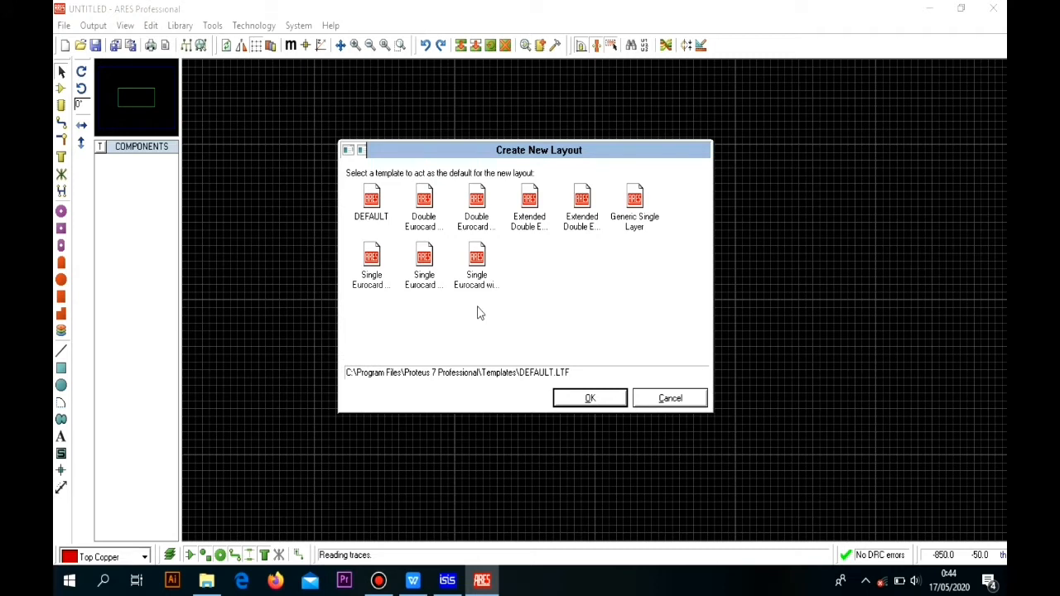
double_click(373, 207)
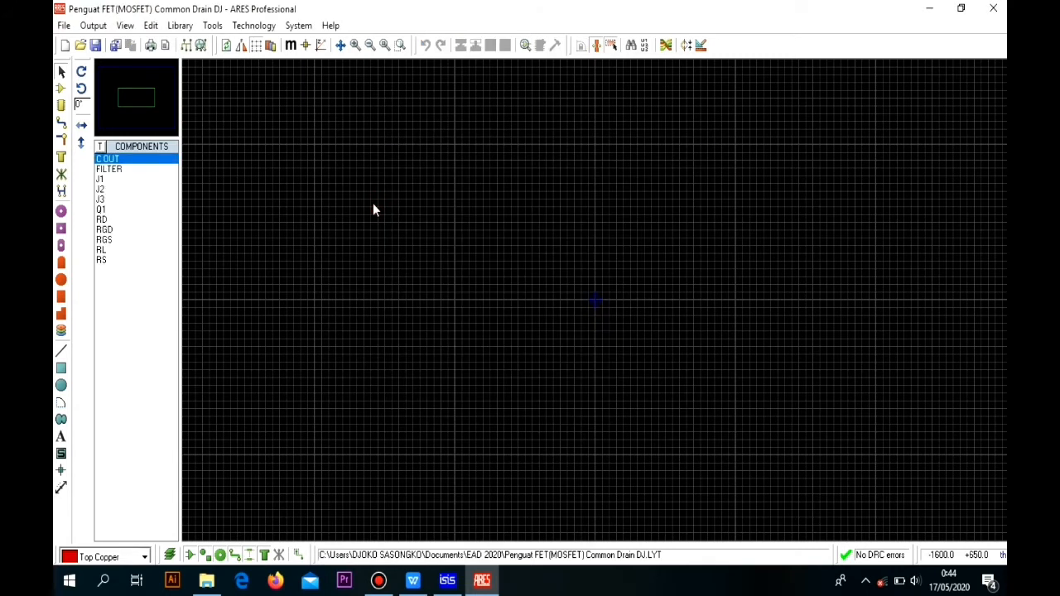
Step: Check the connector references J1, J2 and J3 in the layout's component list
left_click(104, 200)
left_click(108, 180)
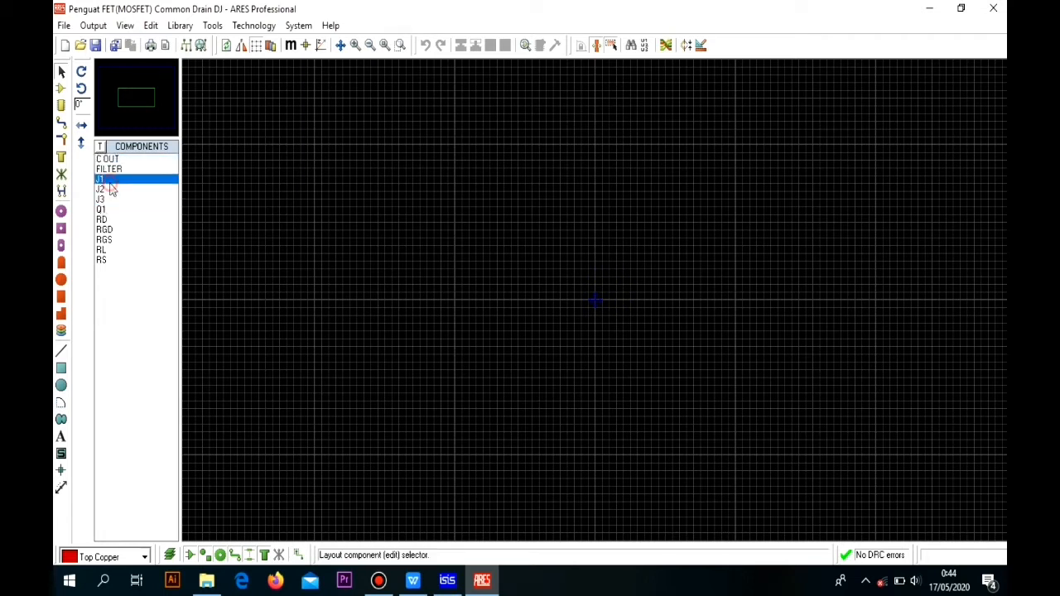
left_click(113, 189)
left_click(115, 171)
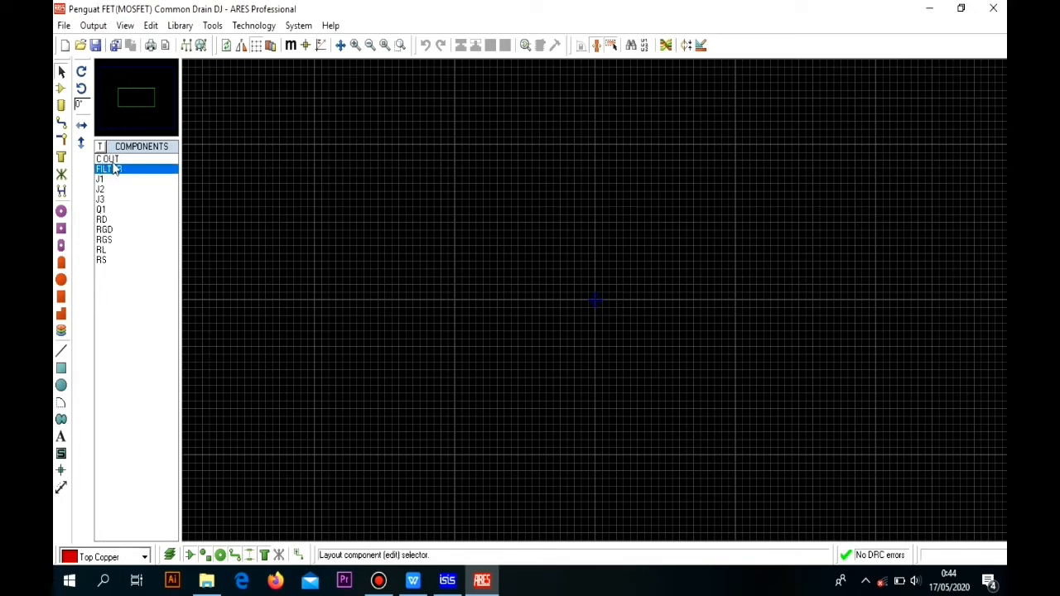
Step: Close ARES and, in the ISIS schematic, rename terminal block J1 as BATTERY and J2 as SG
left_click(993, 8)
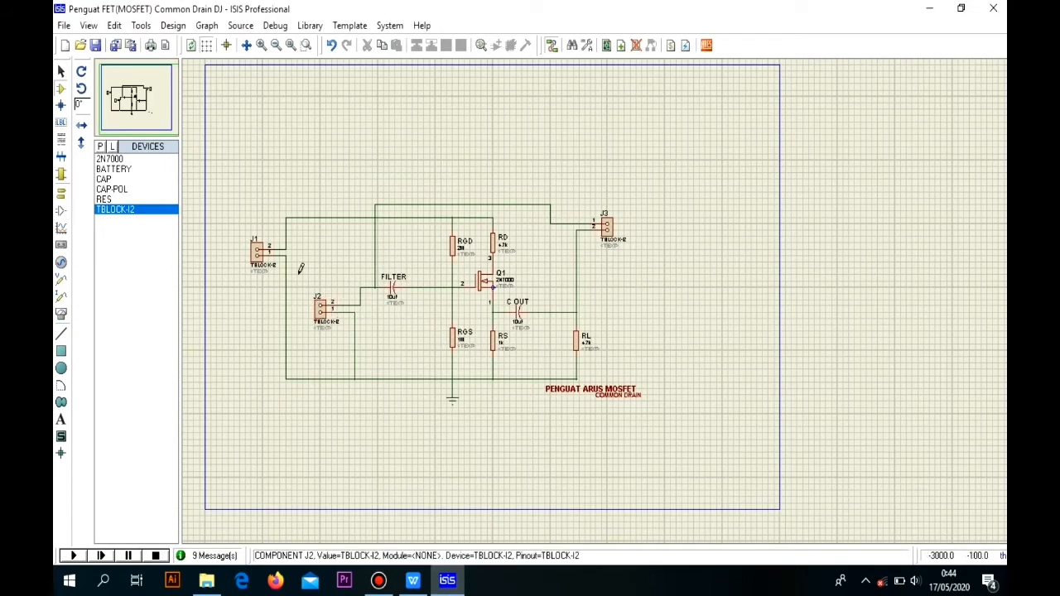
double_click(260, 254)
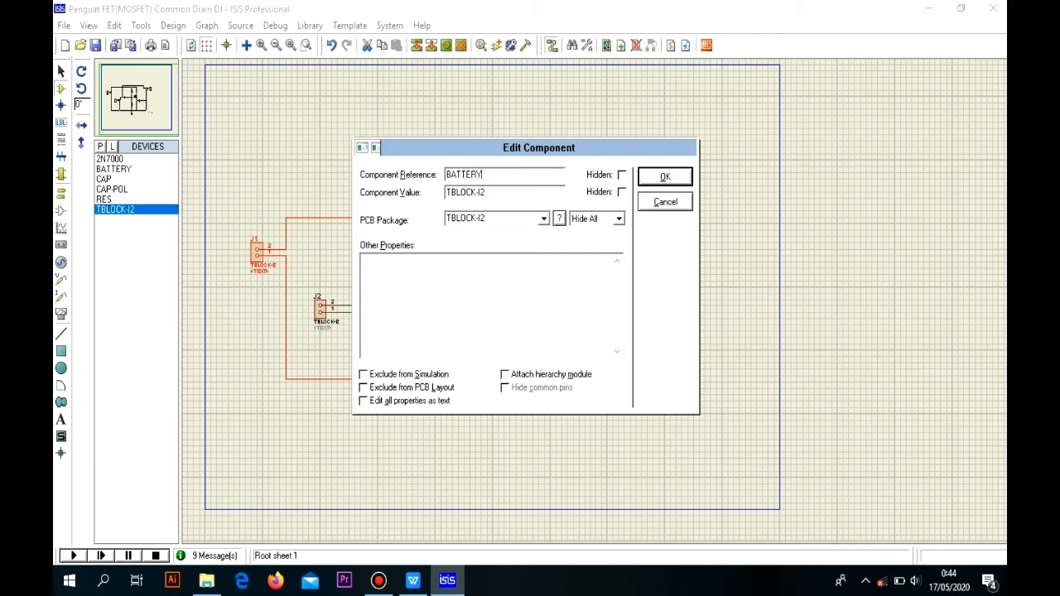
left_click(676, 177)
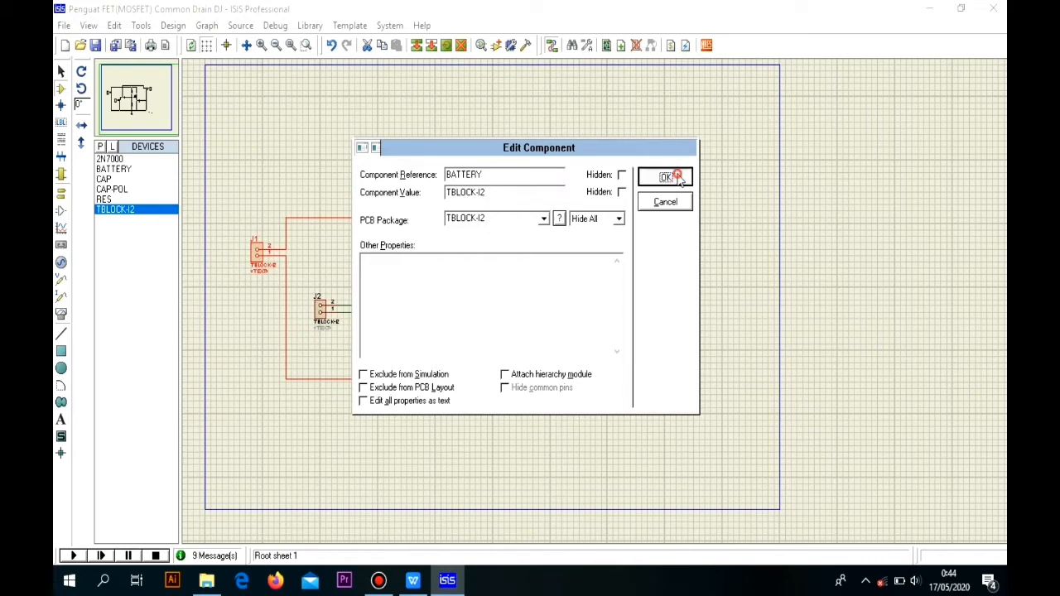
double_click(323, 318)
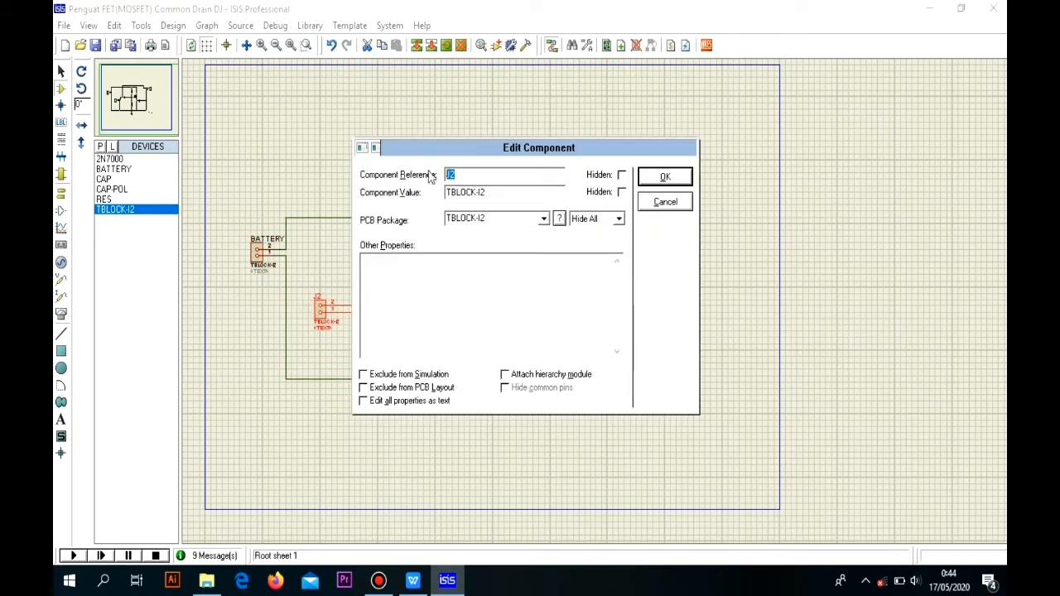
type("SG")
key("Return")
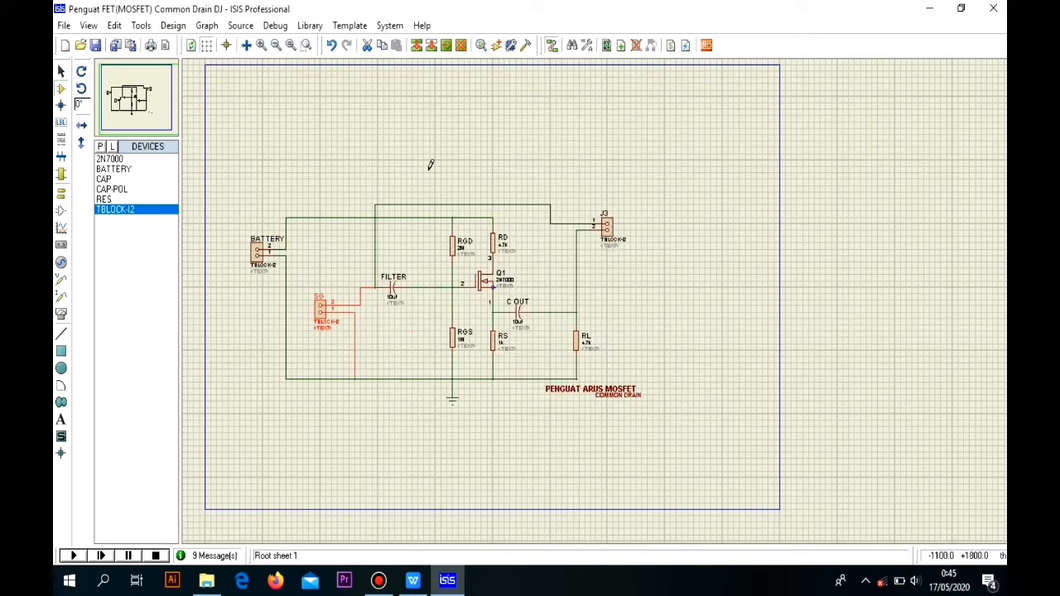
Step: Rename terminal block J3 as OSI and transistor Q1 as MOSFET
double_click(606, 223)
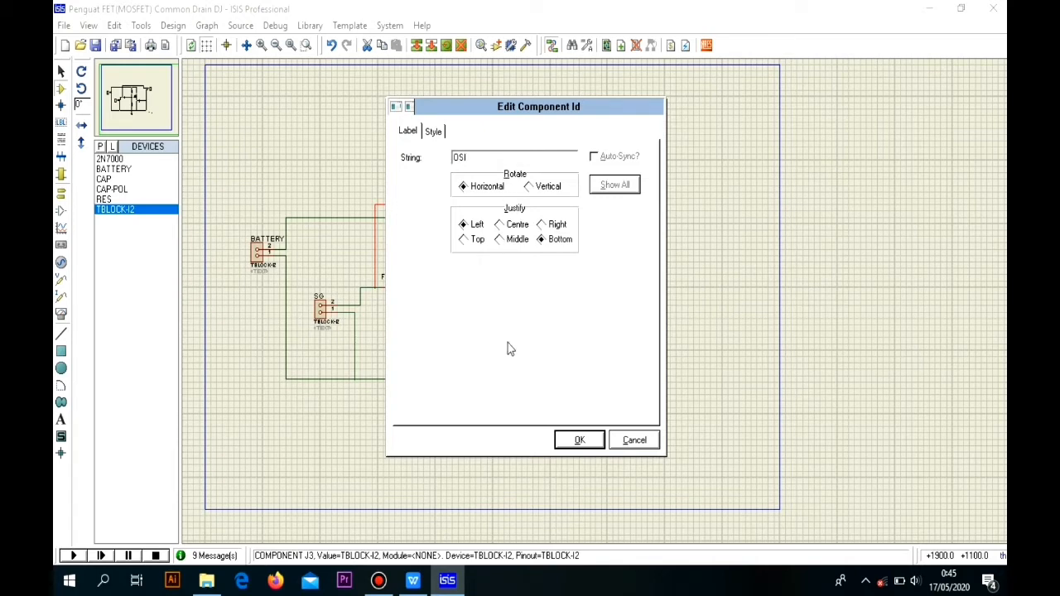
type("OSI")
left_click(573, 439)
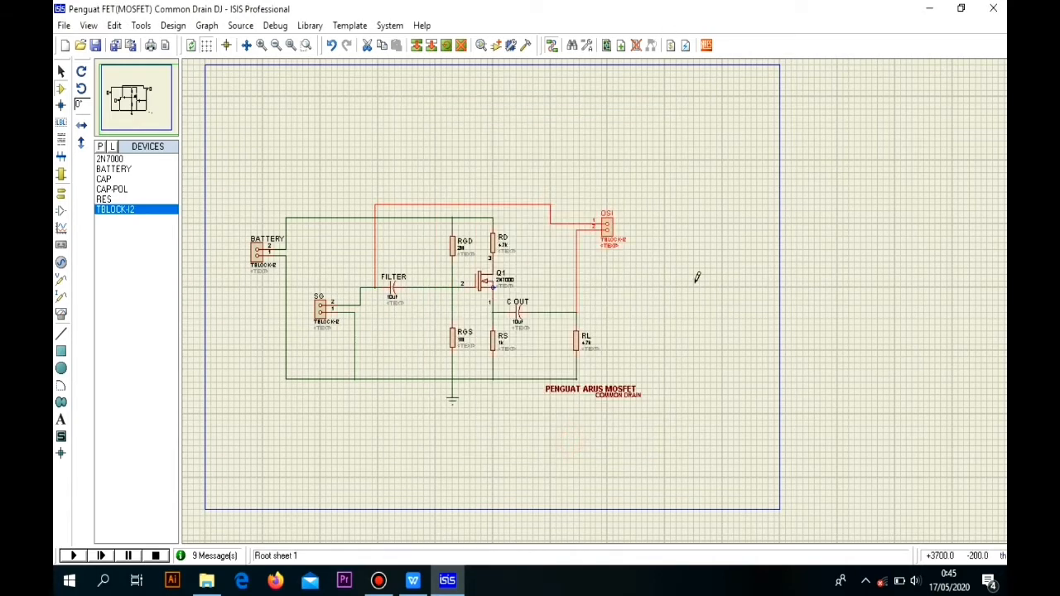
left_click(661, 280)
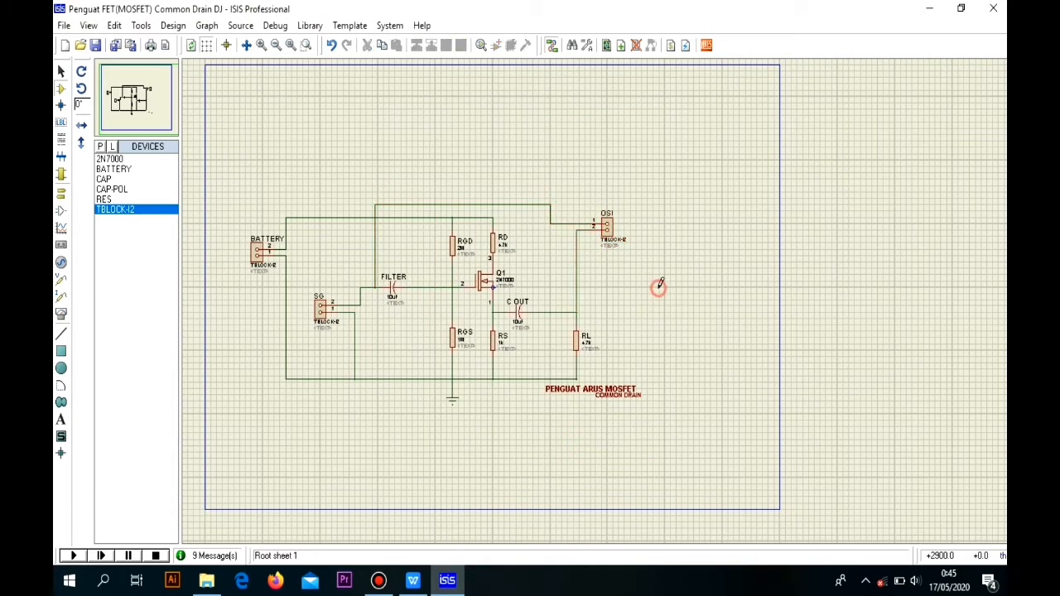
double_click(479, 284)
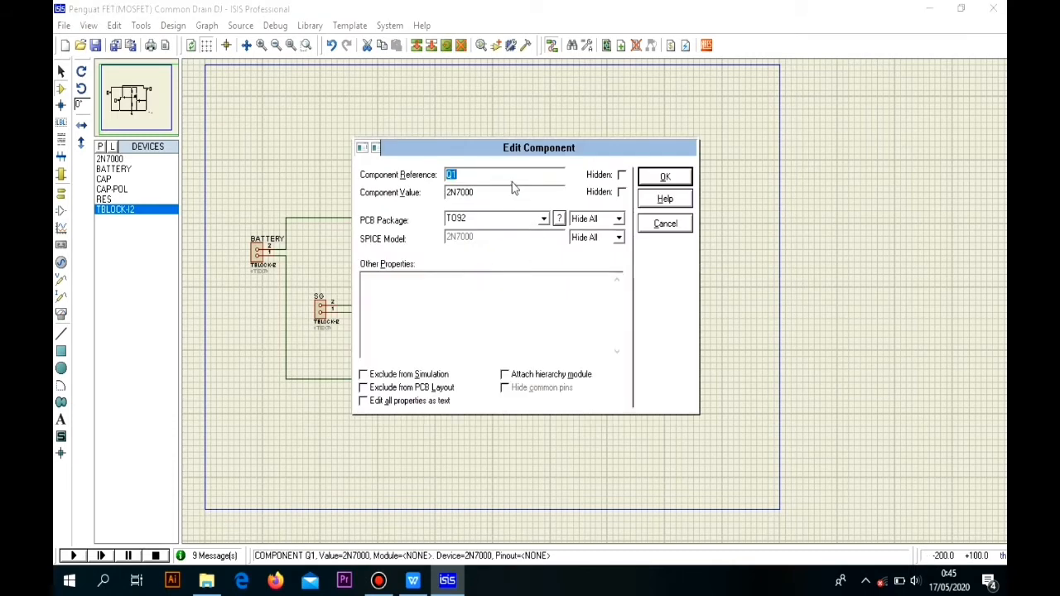
type("MOSFET")
key("Return")
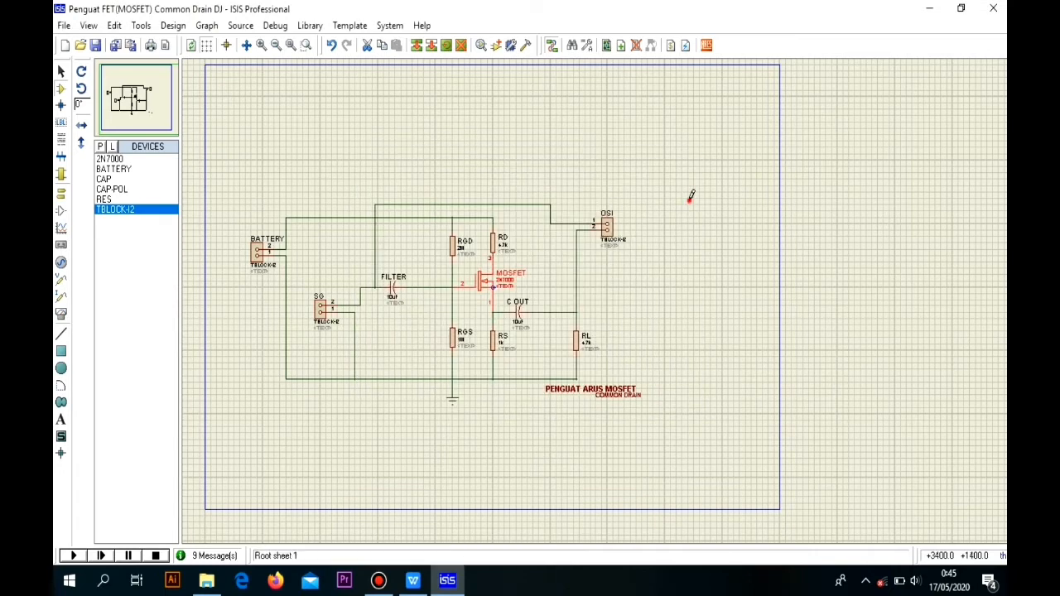
Step: Save the renamed schematic and transfer its netlist to ARES again, using the DEFAULT template for the new layout
left_click(702, 48)
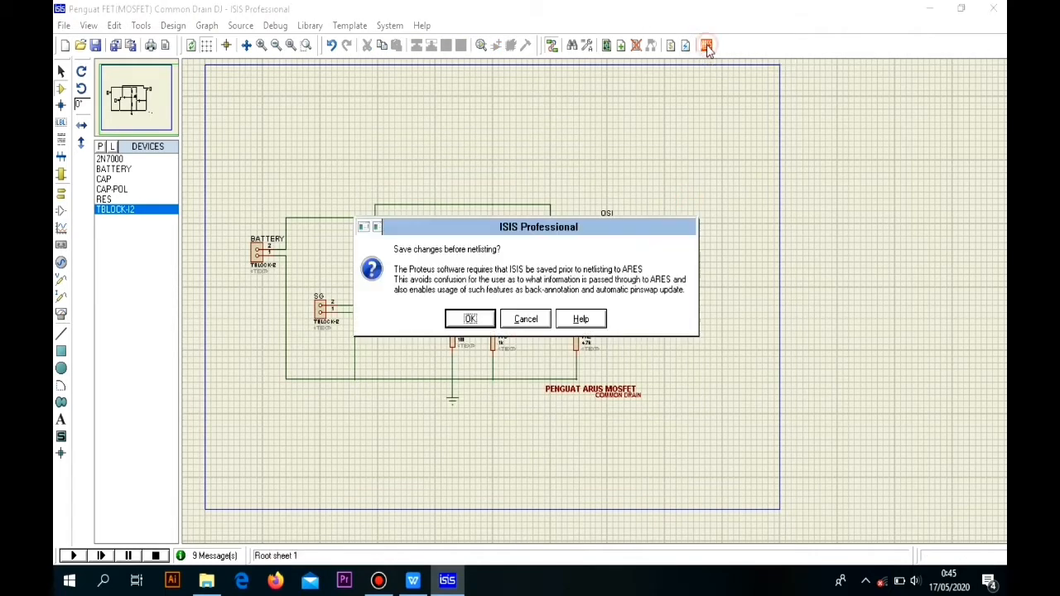
left_click(472, 317)
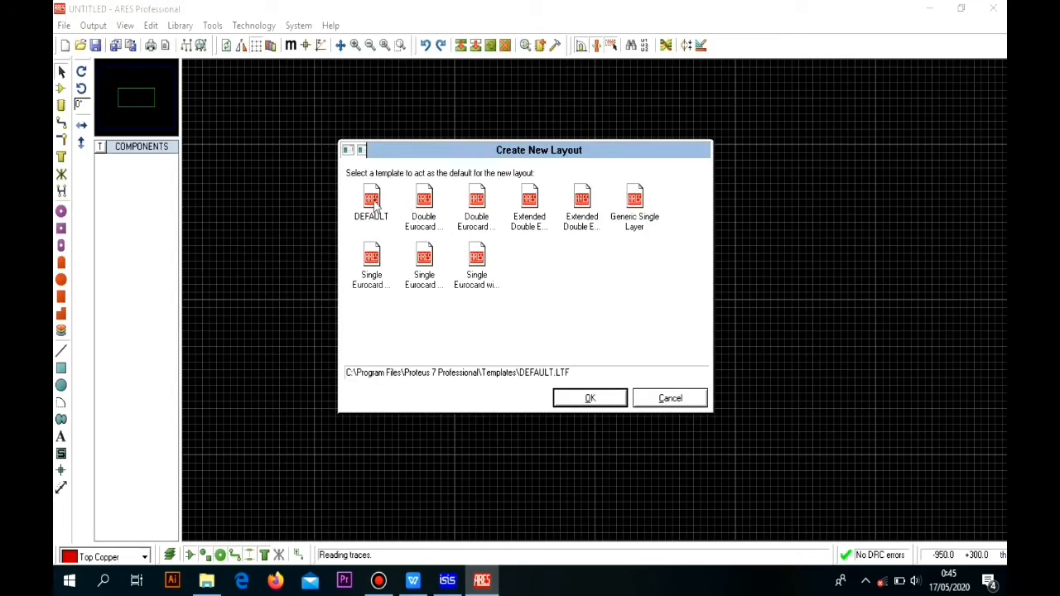
double_click(373, 203)
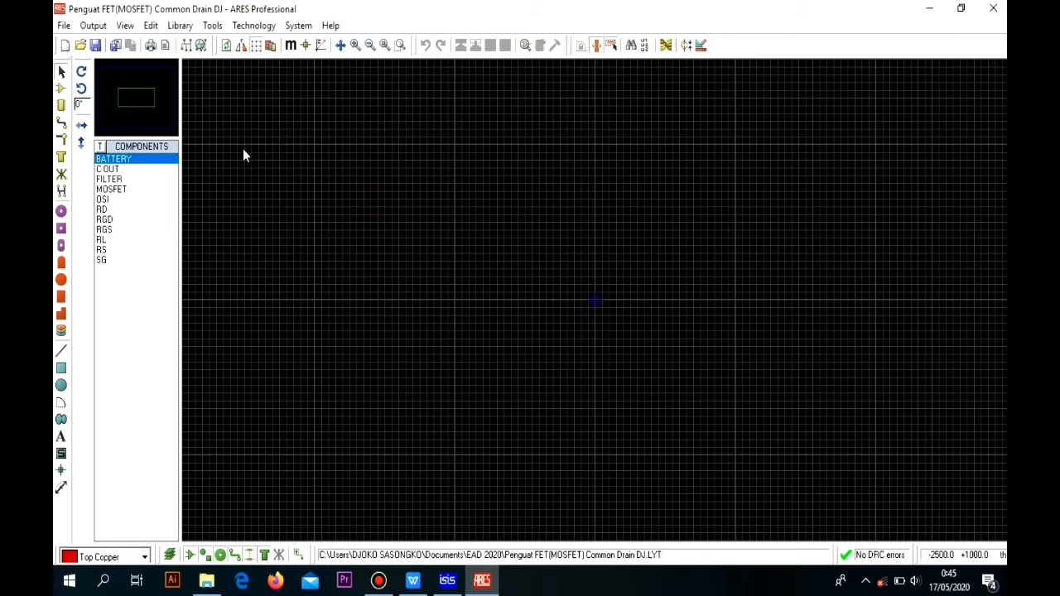
Step: Place the BATTERY terminal block manually on the layout and the RGD resistor below it
left_click(113, 190)
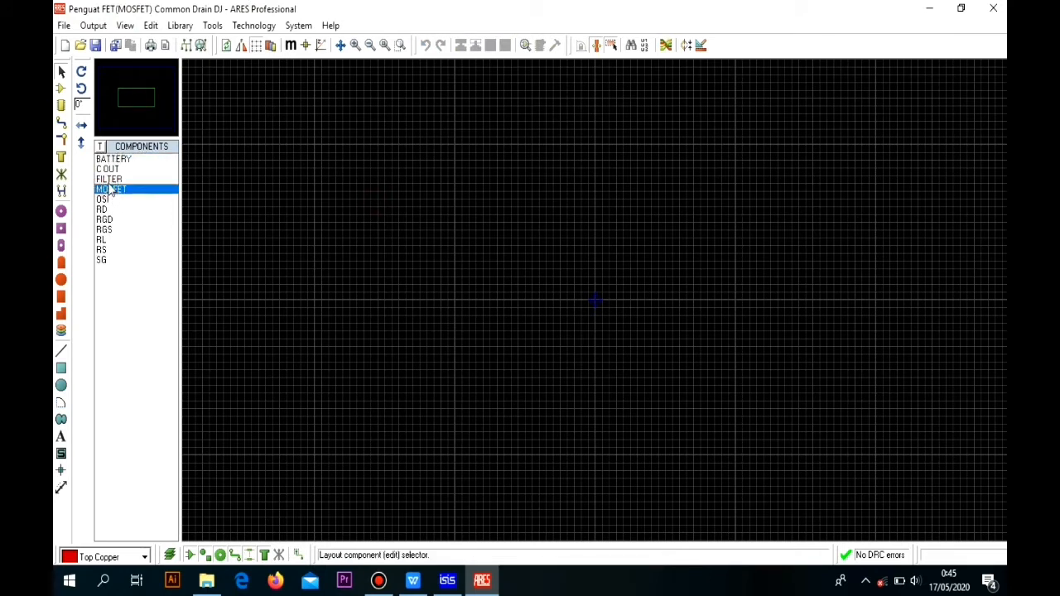
left_click(102, 260)
left_click(129, 161)
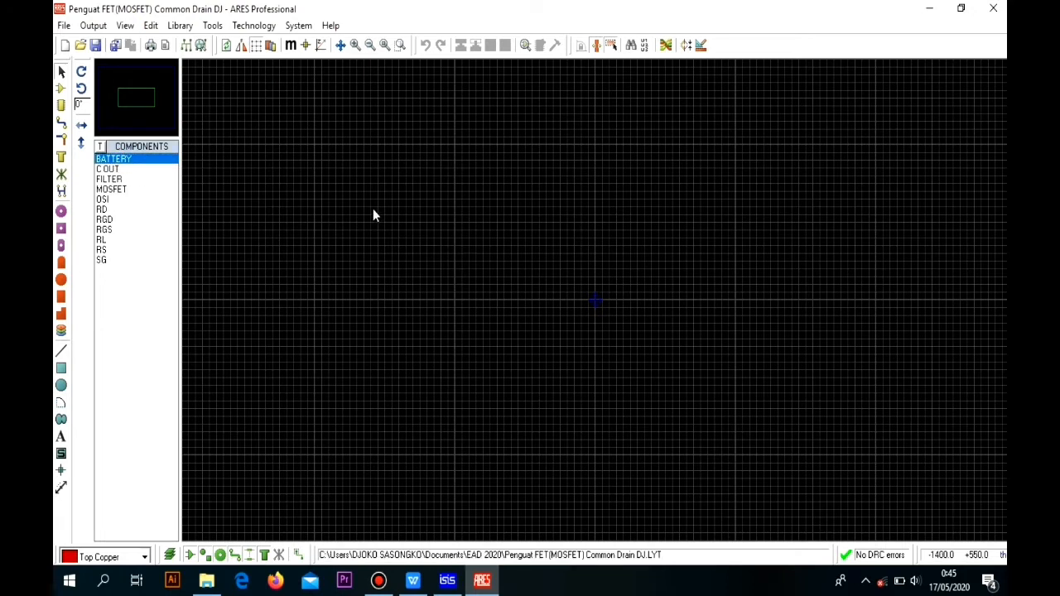
left_click(61, 87)
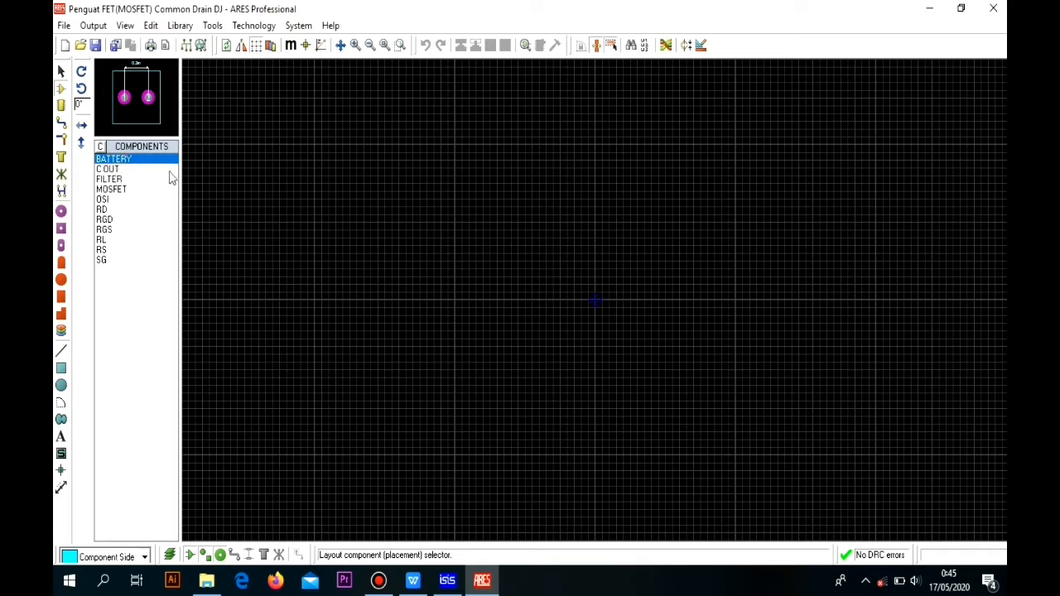
left_click(353, 253)
left_click(329, 271)
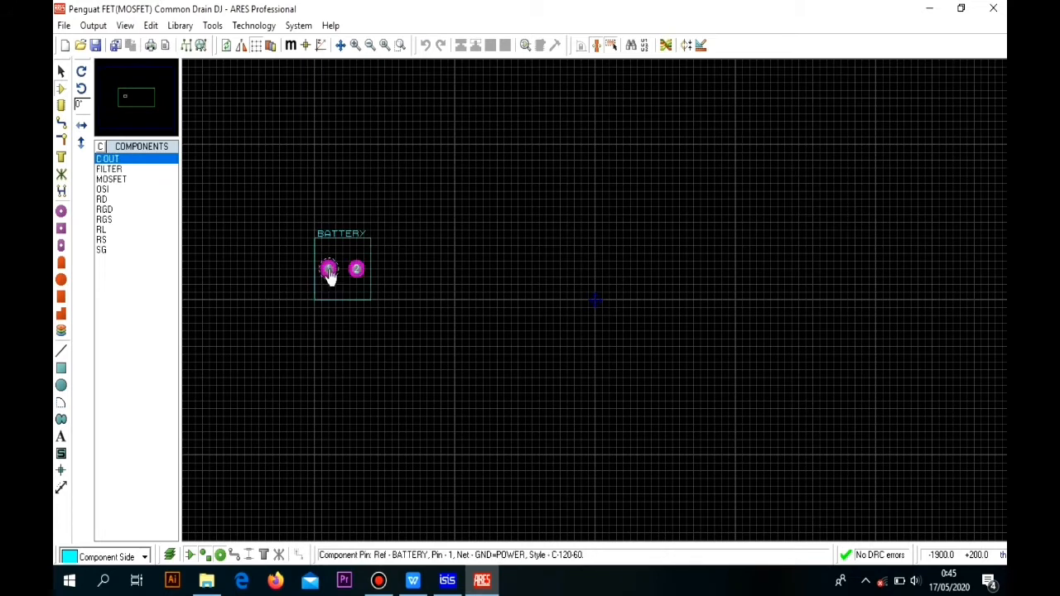
left_click(108, 220)
left_click(104, 199)
left_click(104, 210)
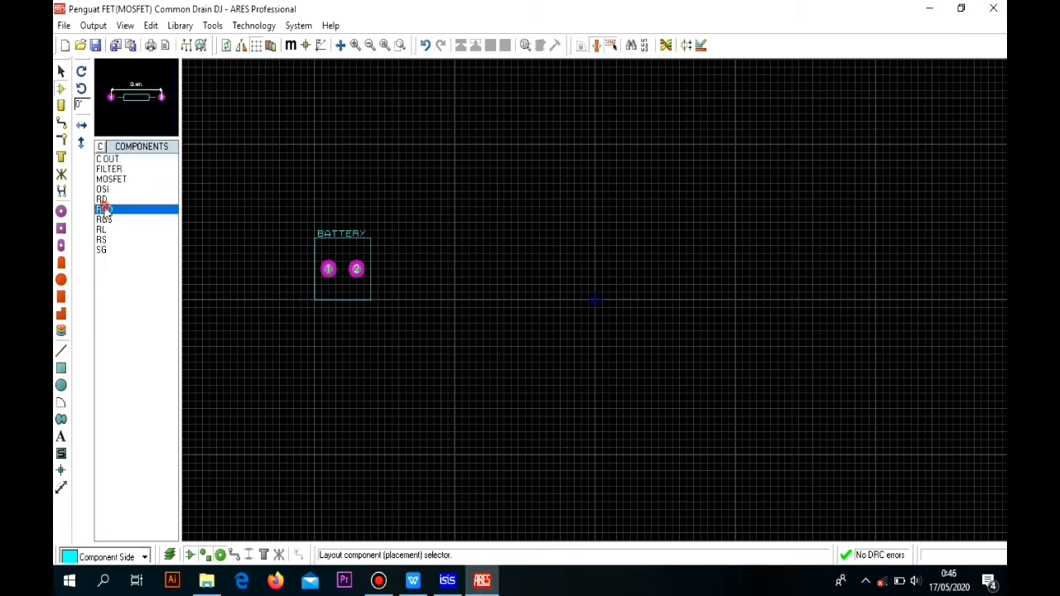
left_click(474, 245)
left_click(328, 363)
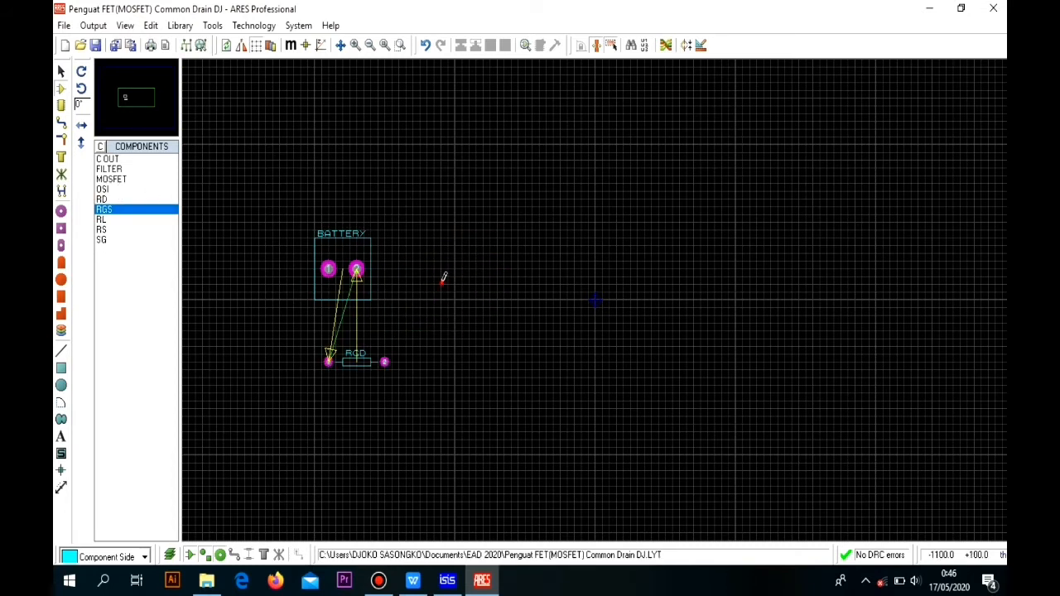
Step: Place the RGS, RL and RS resistors and the SG terminal block to the right of BATTERY and RGD
left_click(469, 243)
left_click(475, 220)
left_click(549, 290)
left_click(553, 291)
left_click(469, 331)
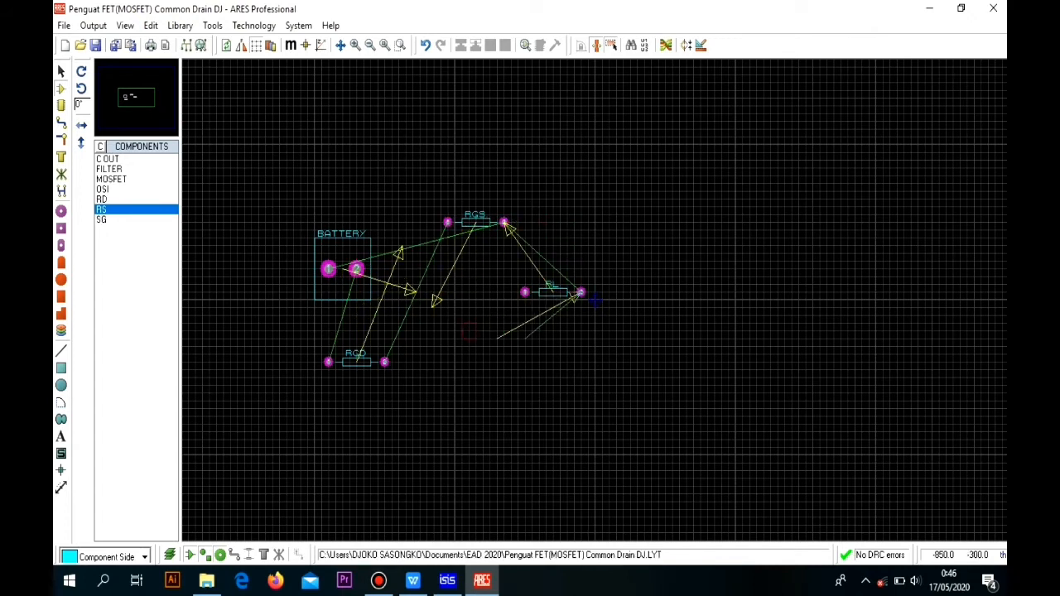
left_click(511, 362)
left_click(469, 307)
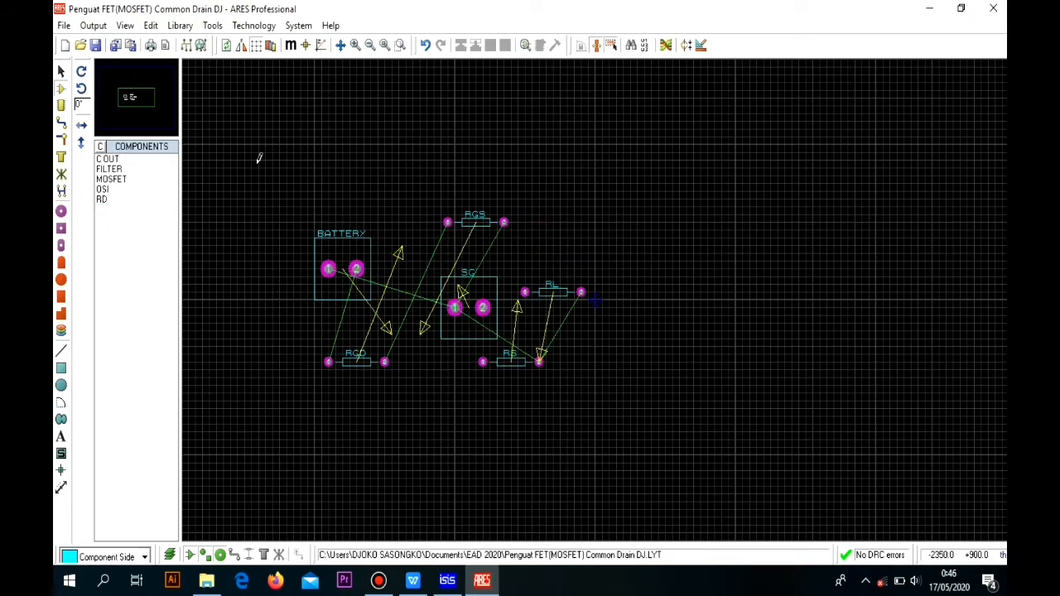
Step: Delete all the manually placed components from the layout
left_click_drag(259, 160, 621, 416)
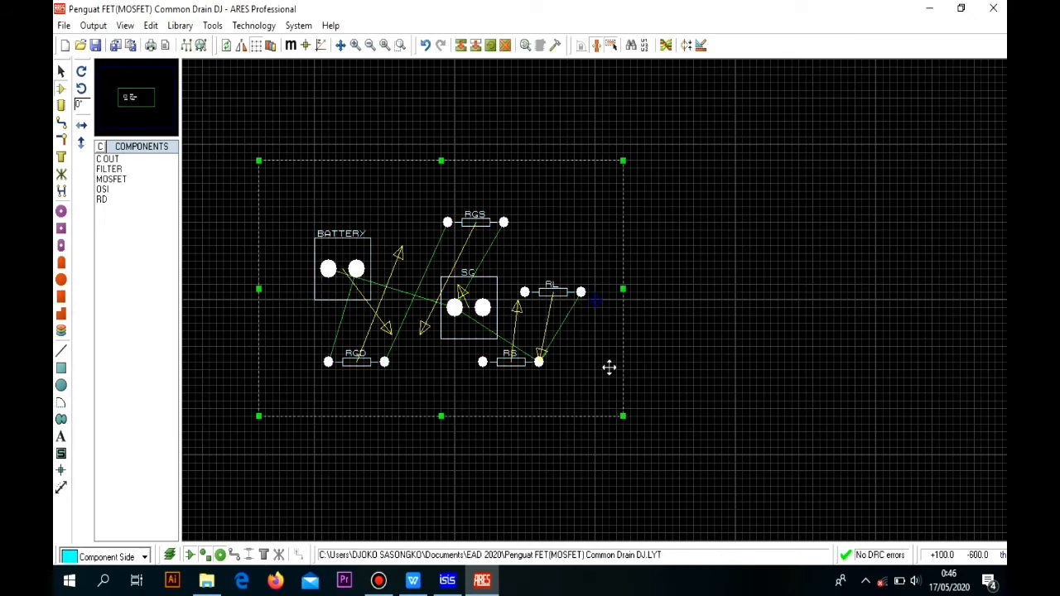
key("Delete")
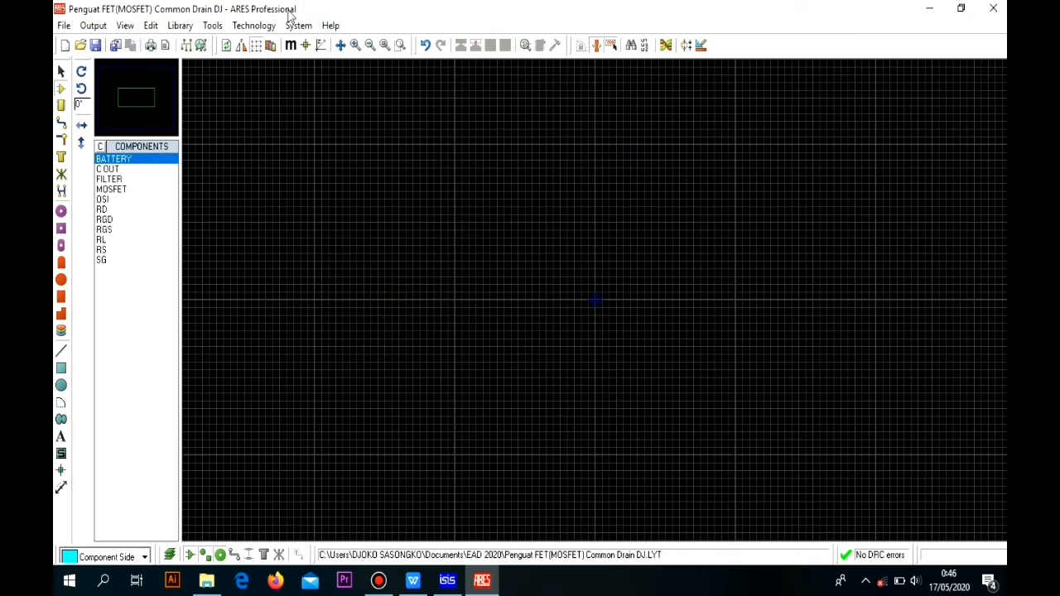
Step: Draw a rectangular board outline on the Board Edge layer, starting at -2050, +1000 and ending just beyond and below the origin
left_click(60, 371)
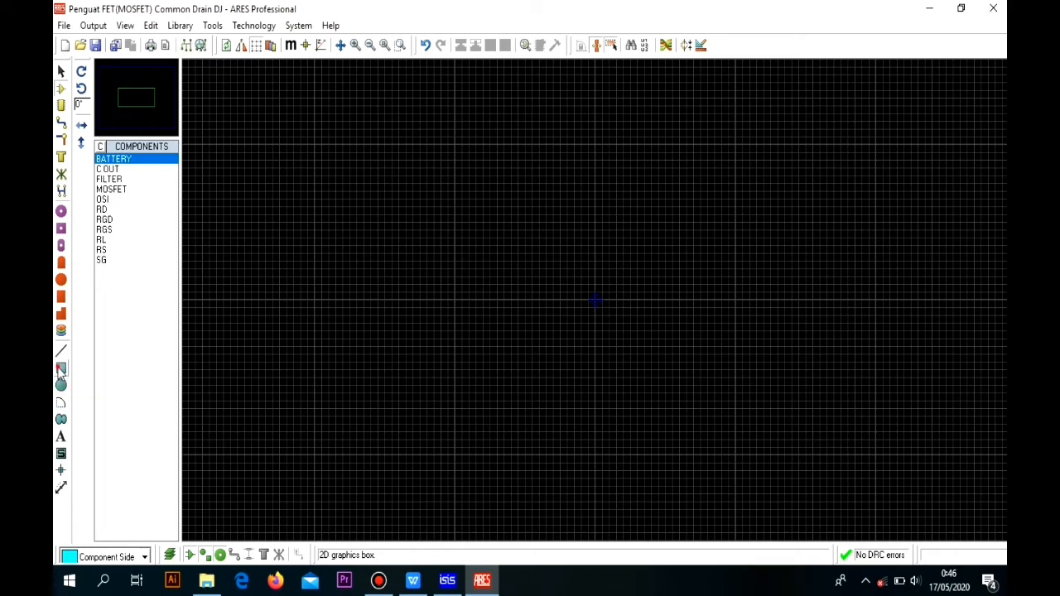
left_click(143, 558)
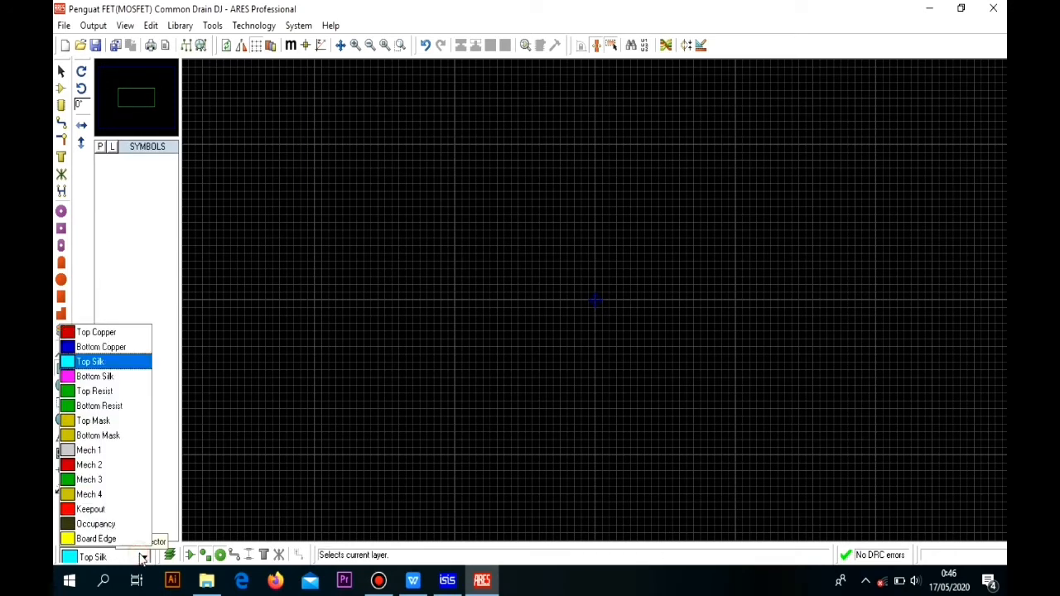
left_click(113, 539)
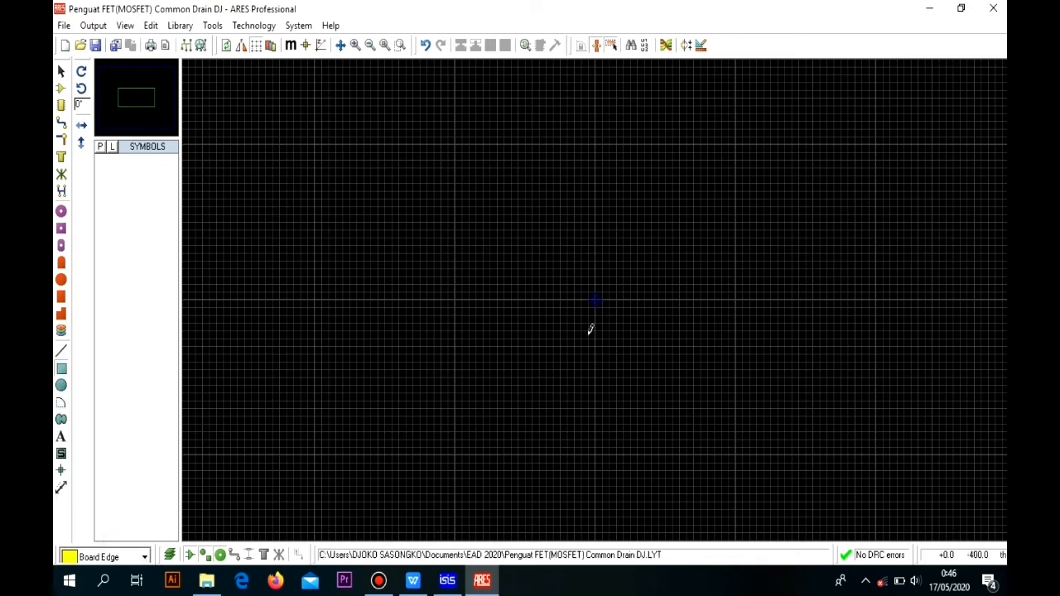
left_click(303, 144)
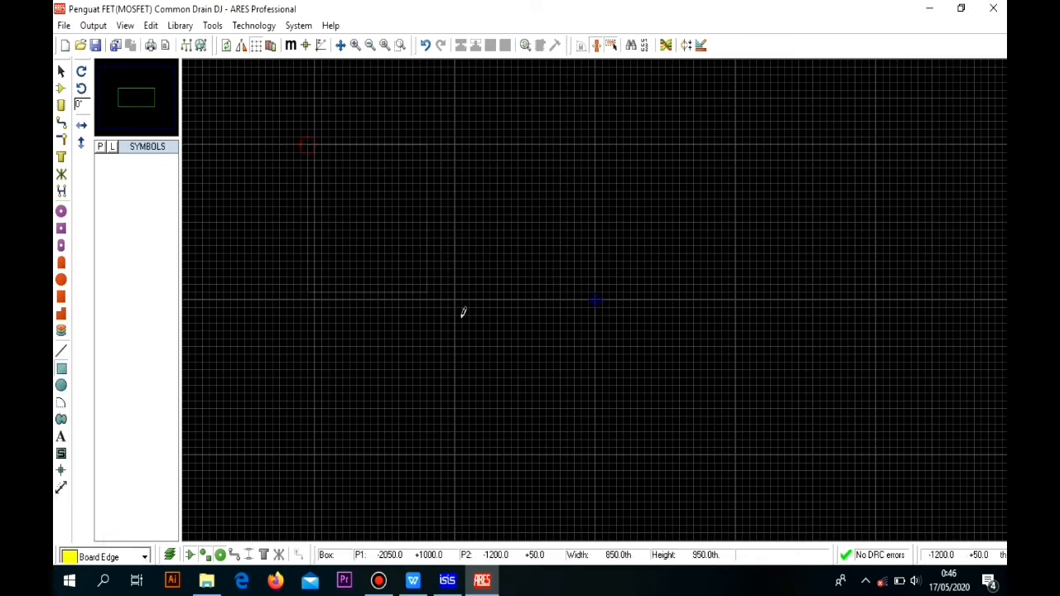
left_click(613, 388)
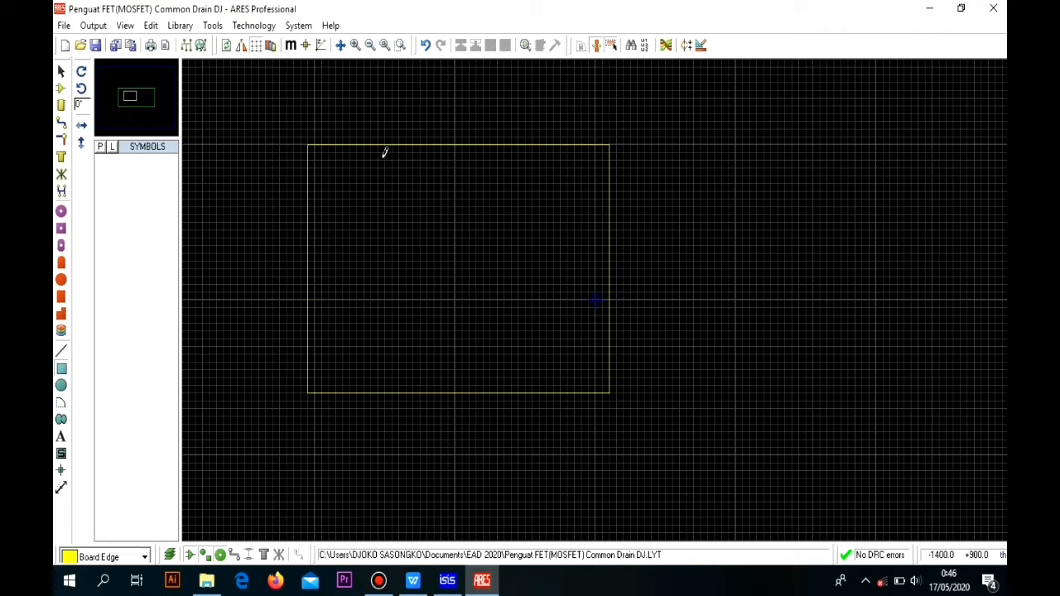
Step: Auto-place all components inside the board outline with a 50th placement grid and a 0.1in edge boundary
left_click(214, 27)
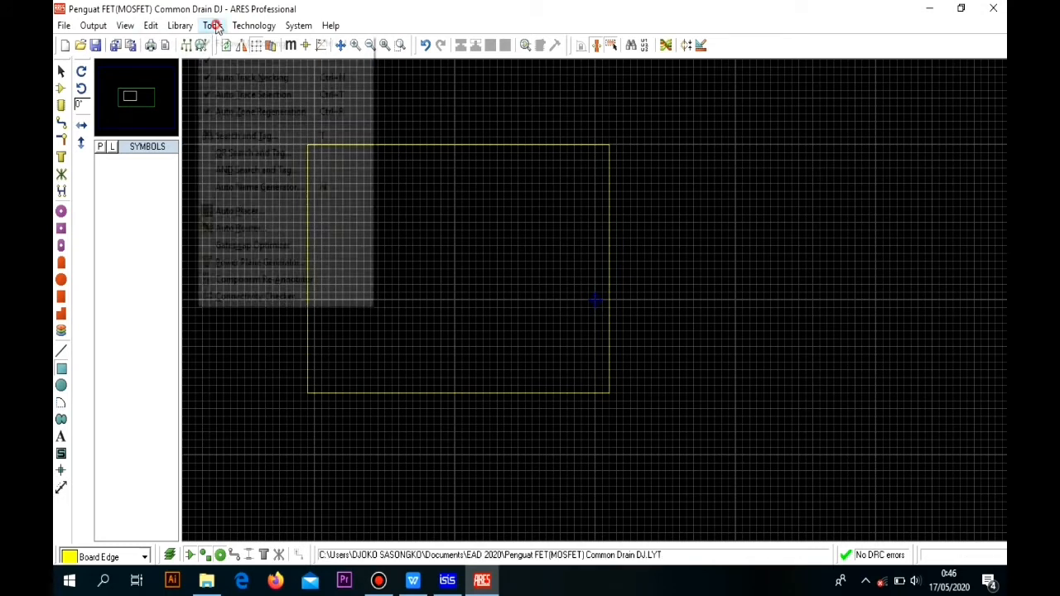
left_click(232, 213)
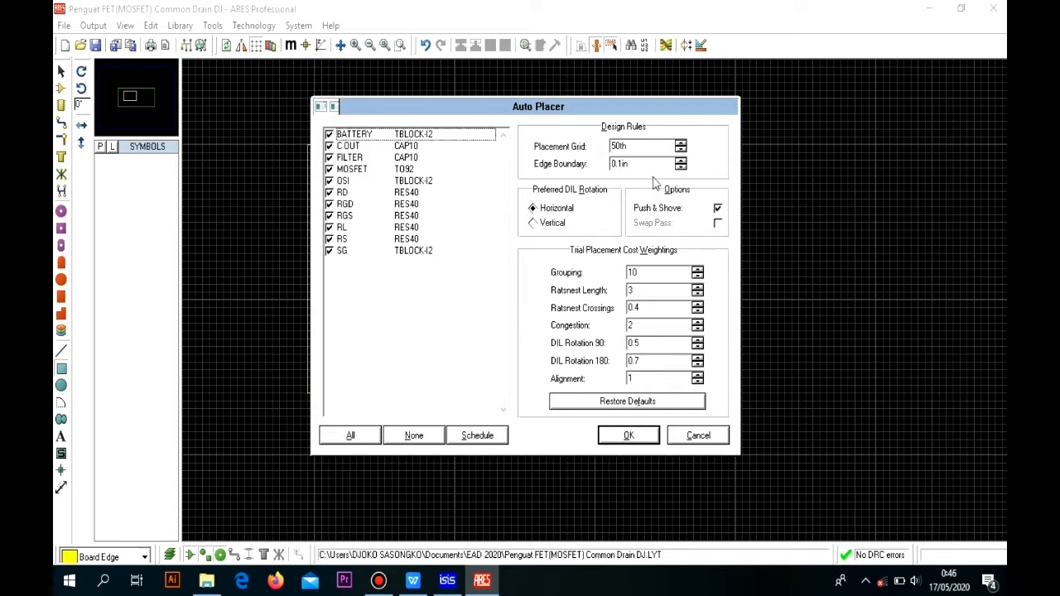
left_click(629, 436)
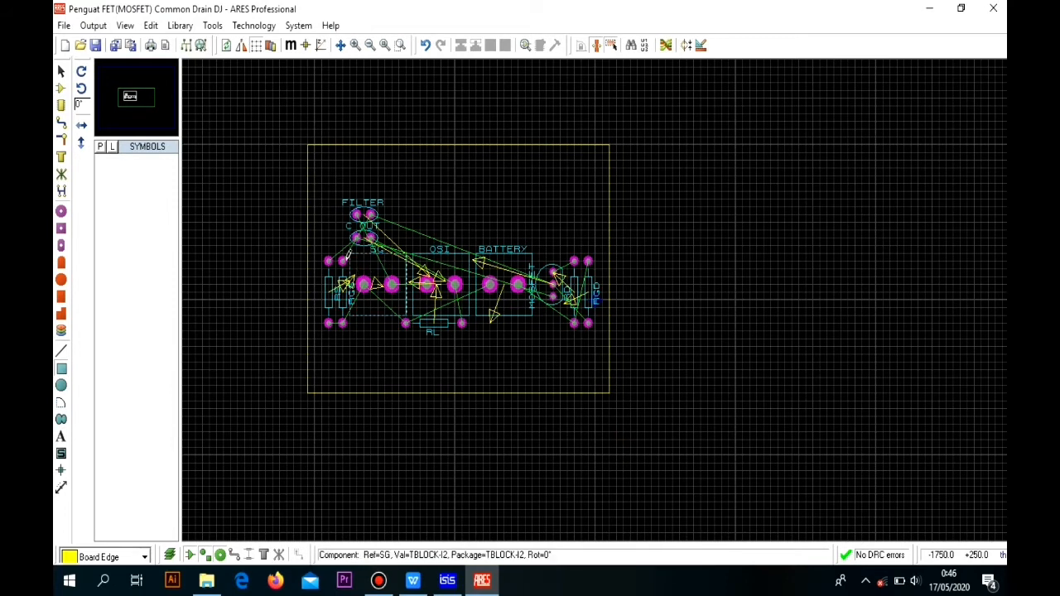
scroll(344, 262, "up", 1)
scroll(593, 300, "down", 1)
left_click_drag(816, 276, 670, 267)
scroll(654, 247, "up", 1)
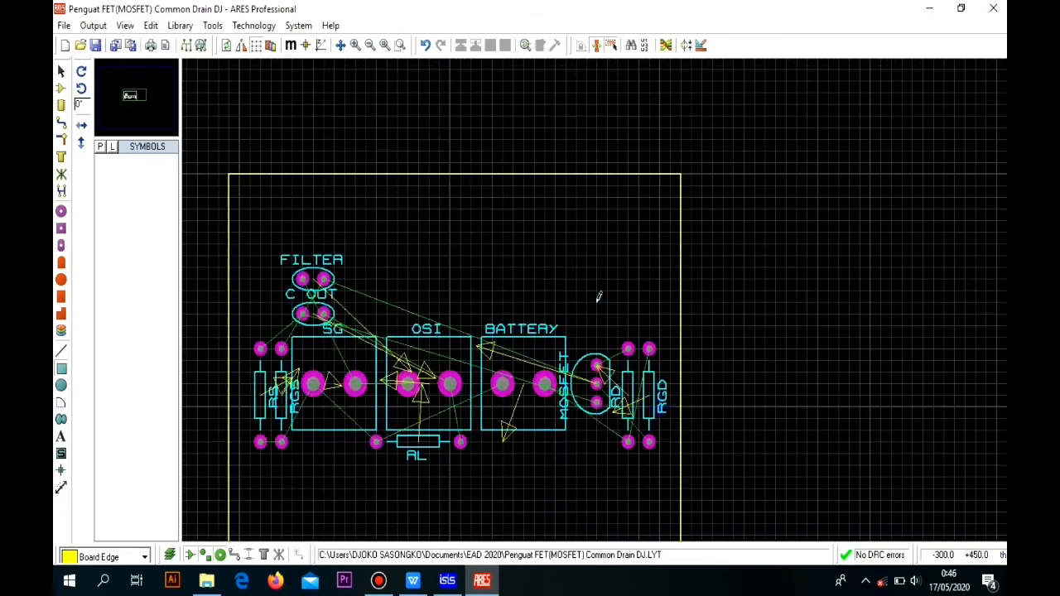
scroll(597, 296, "down", 1)
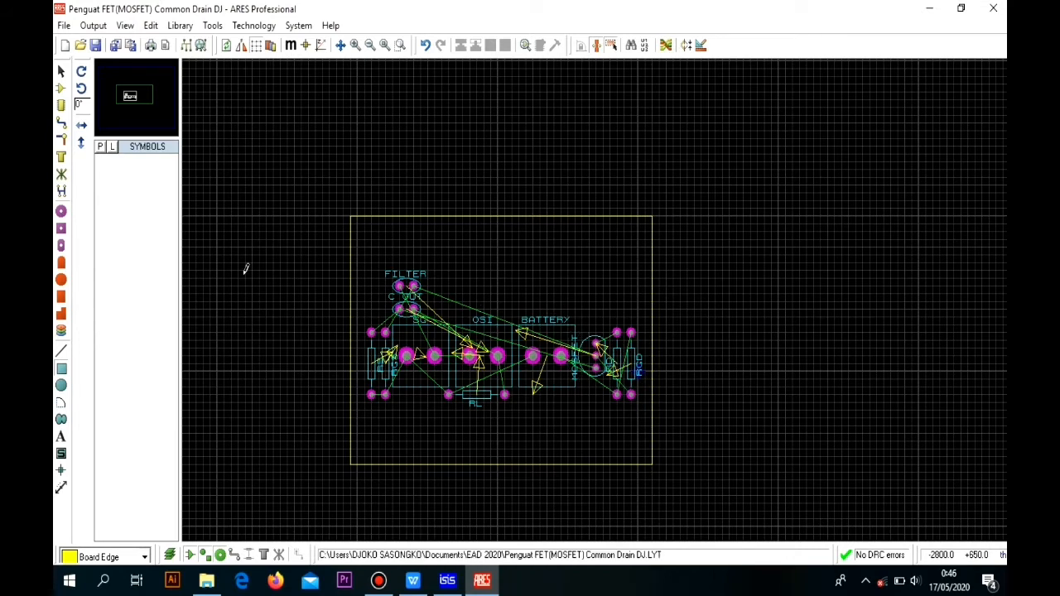
Step: Edit the DEFAULT trace style and adjust its width as a local edit
left_click(62, 123)
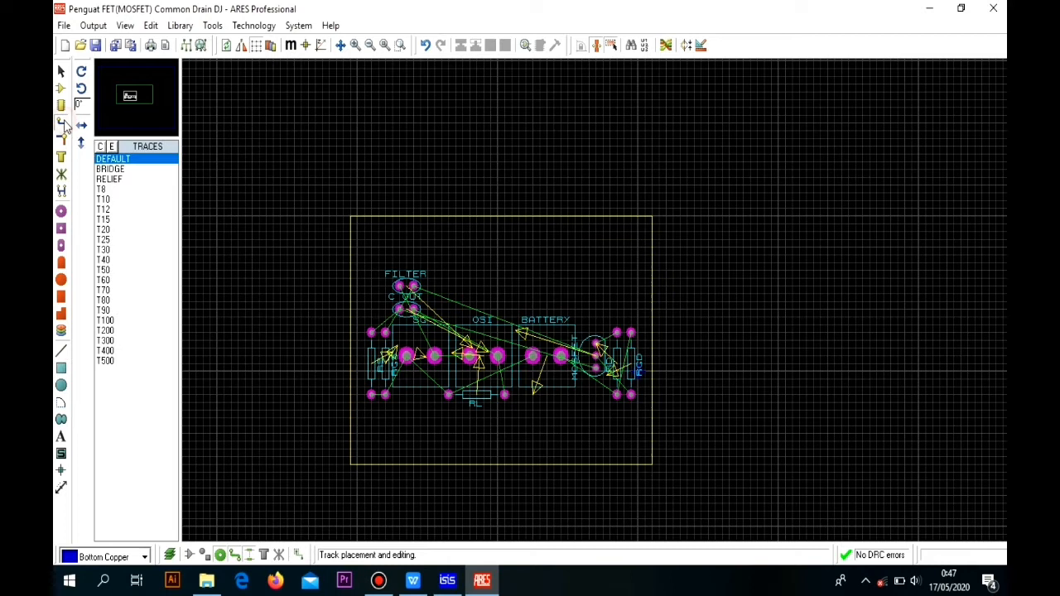
double_click(105, 158)
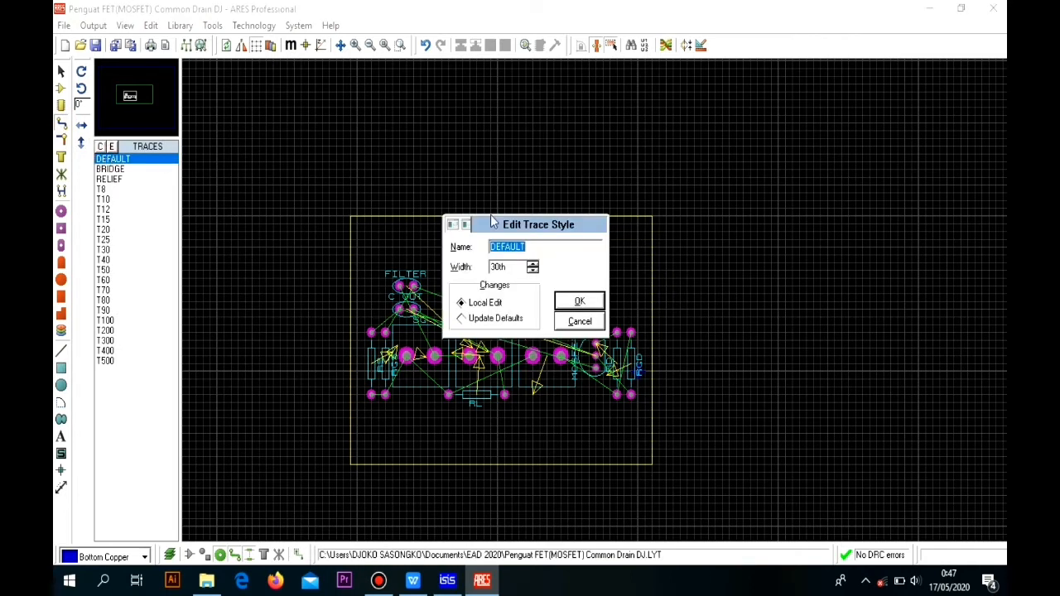
left_click(534, 269)
left_click(534, 264)
left_click(533, 264)
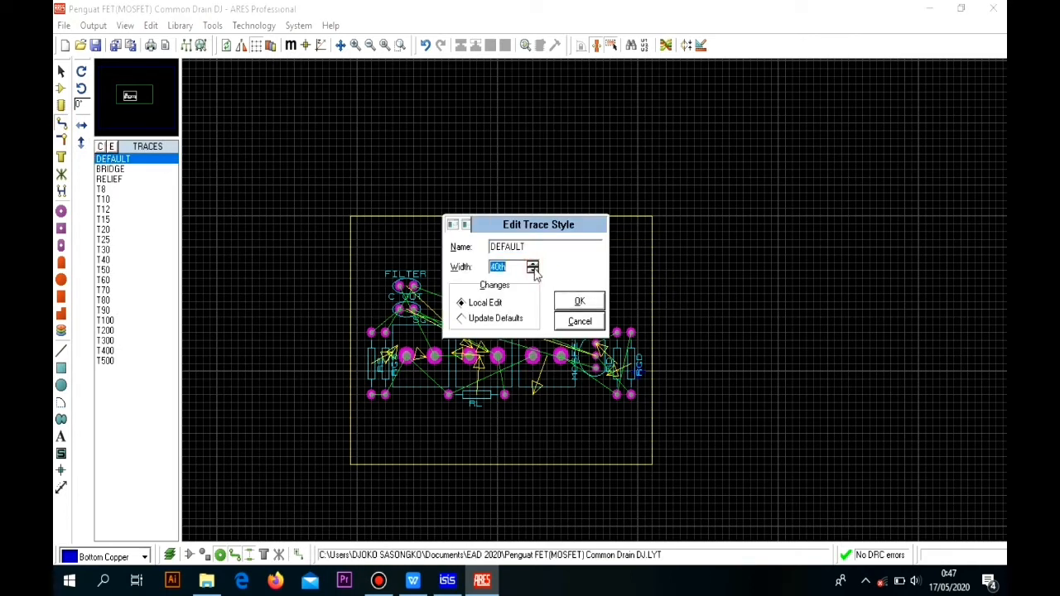
left_click(533, 270)
left_click(533, 270)
left_click(532, 263)
left_click(532, 263)
left_click(533, 263)
left_click(533, 263)
left_click(532, 263)
left_click(533, 271)
left_click(580, 303)
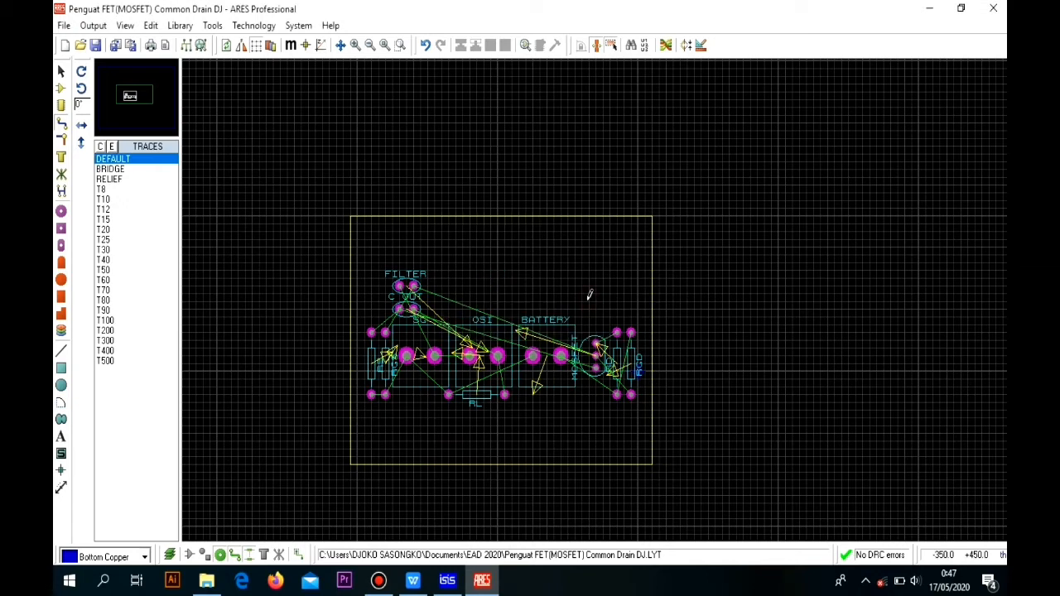
Step: Try a right-angled Bottom Copper trace from RS pin 1 to C OUT pin 1 and undo it
scroll(596, 296, "up", 3)
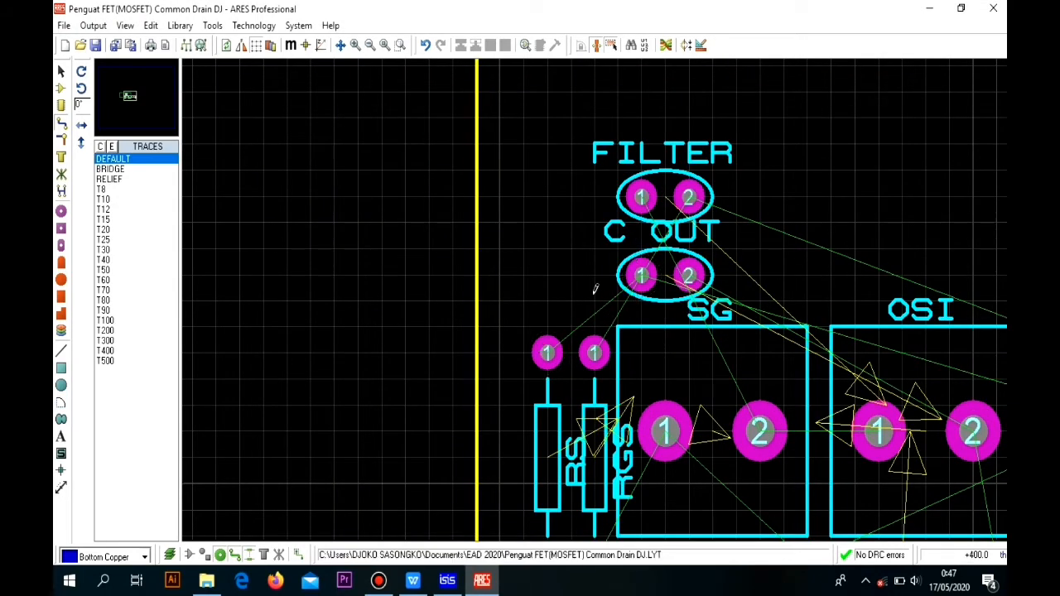
left_click(547, 348)
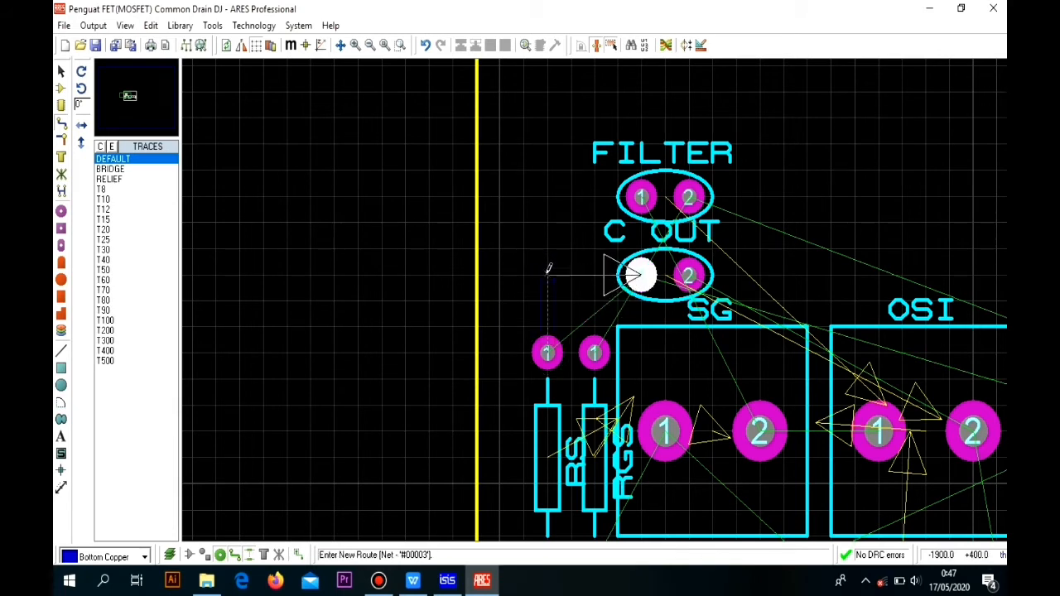
left_click(548, 269)
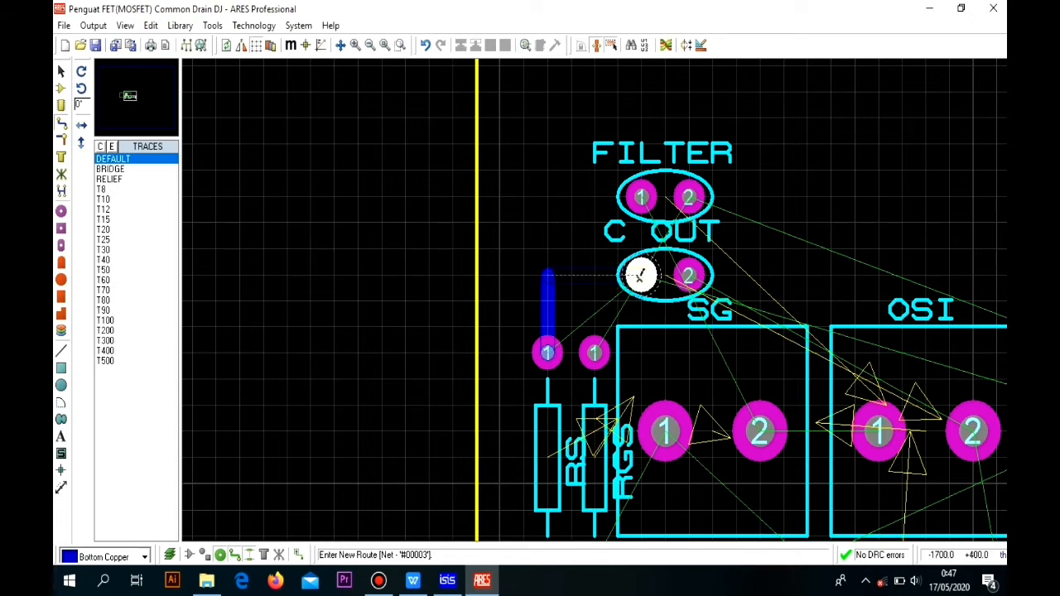
left_click(641, 276)
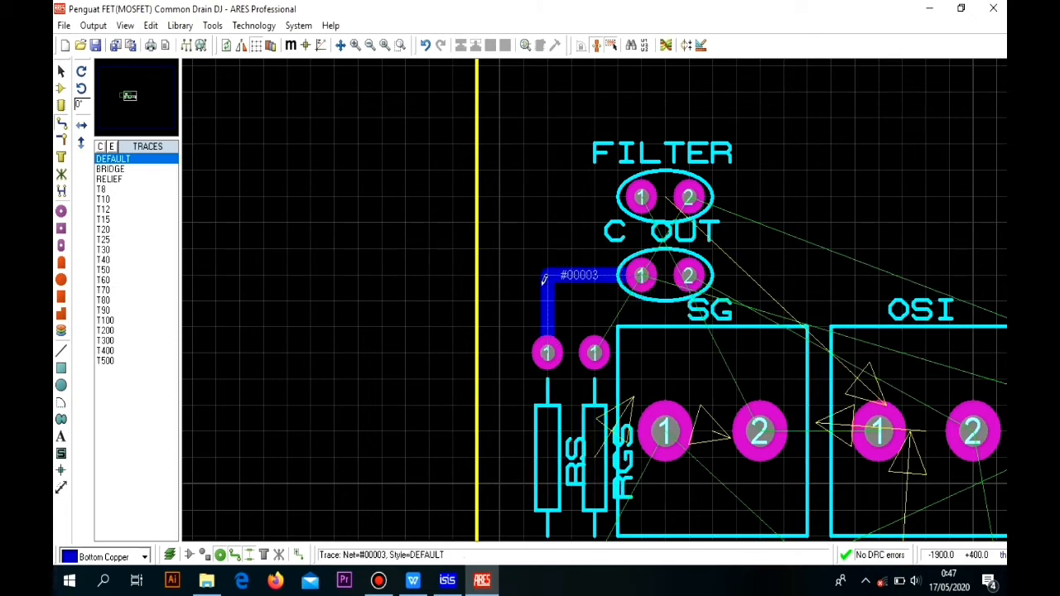
key("ctrl+z")
Step: Try a trace with a bevelled corner from RS pin 1 to C OUT pin 1 and undo it
left_click(641, 276)
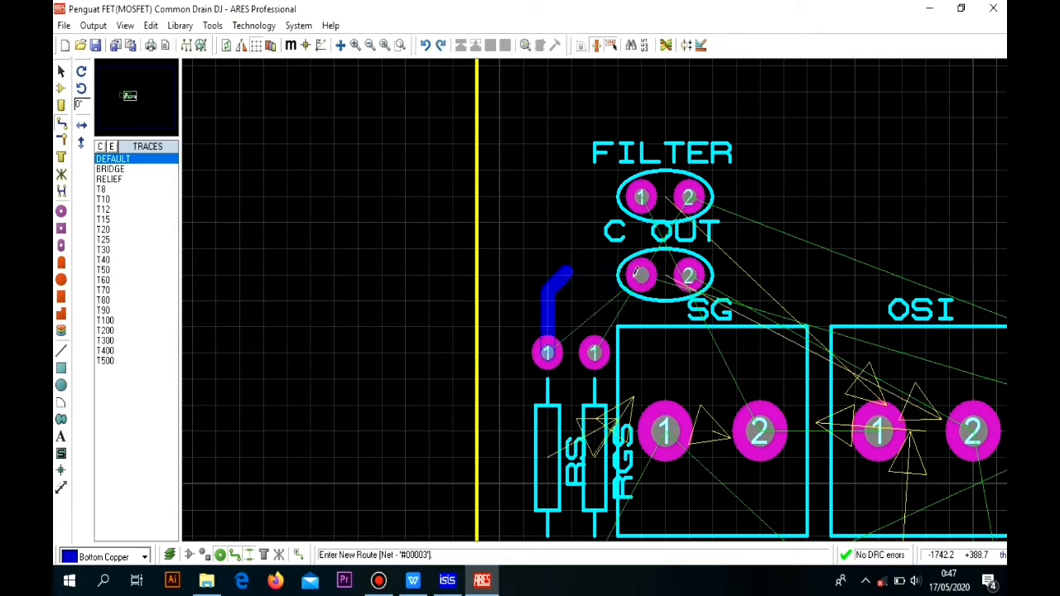
left_click(640, 276)
scroll(550, 288, "down", 1)
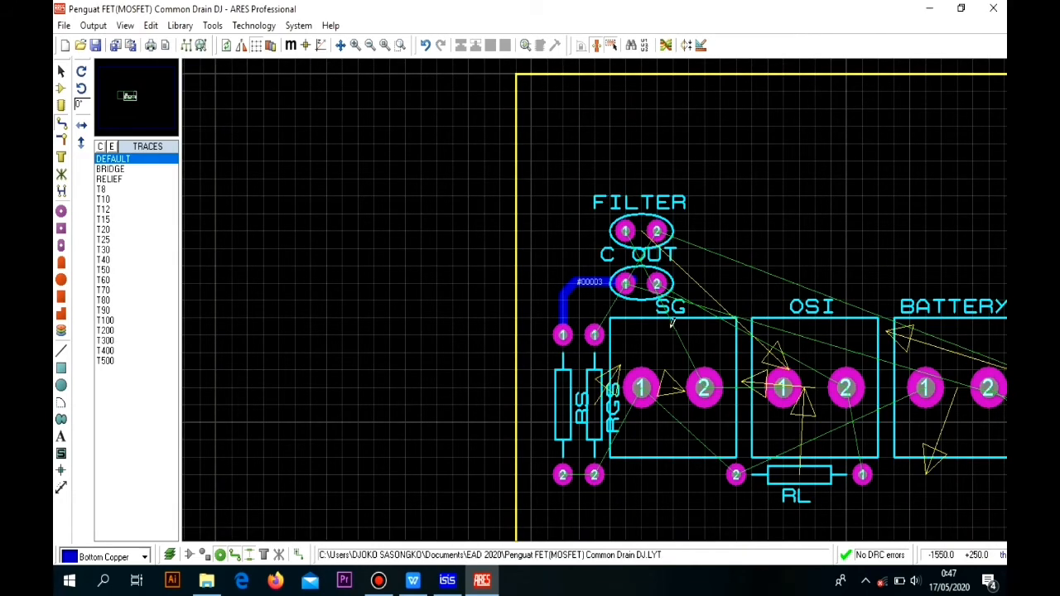
scroll(672, 323, "down", 1)
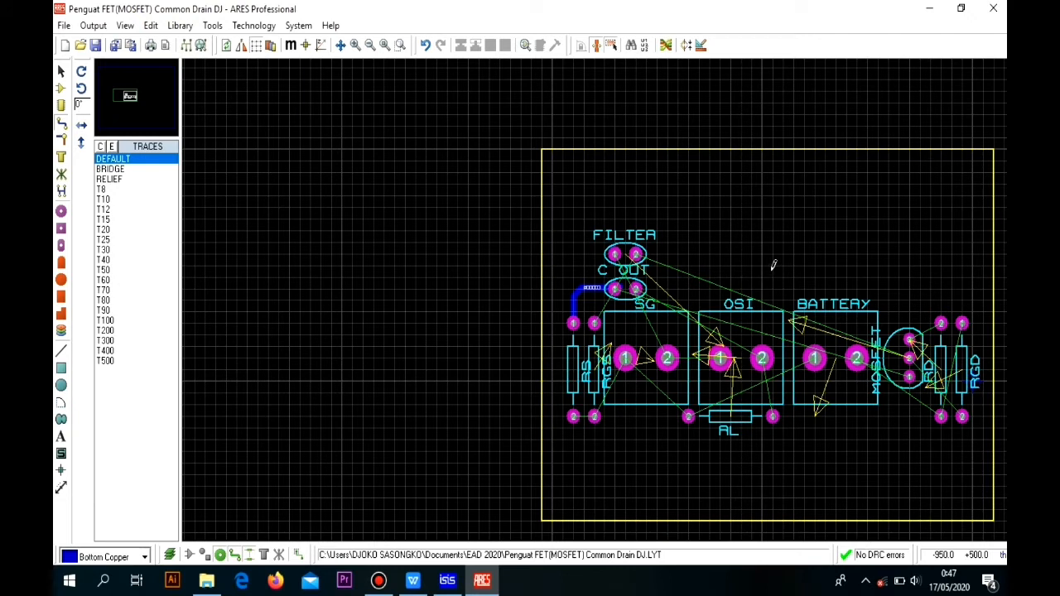
key("ctrl+z")
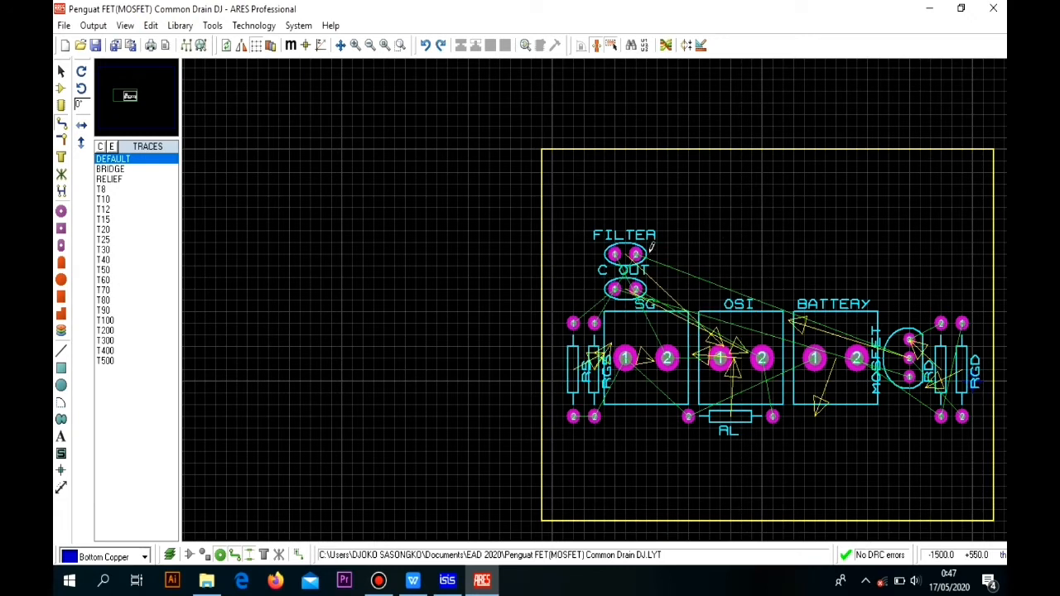
Step: In the layer usage settings, remove Inner Copper 1 to 14 from the track-mode layer selector
key("F7")
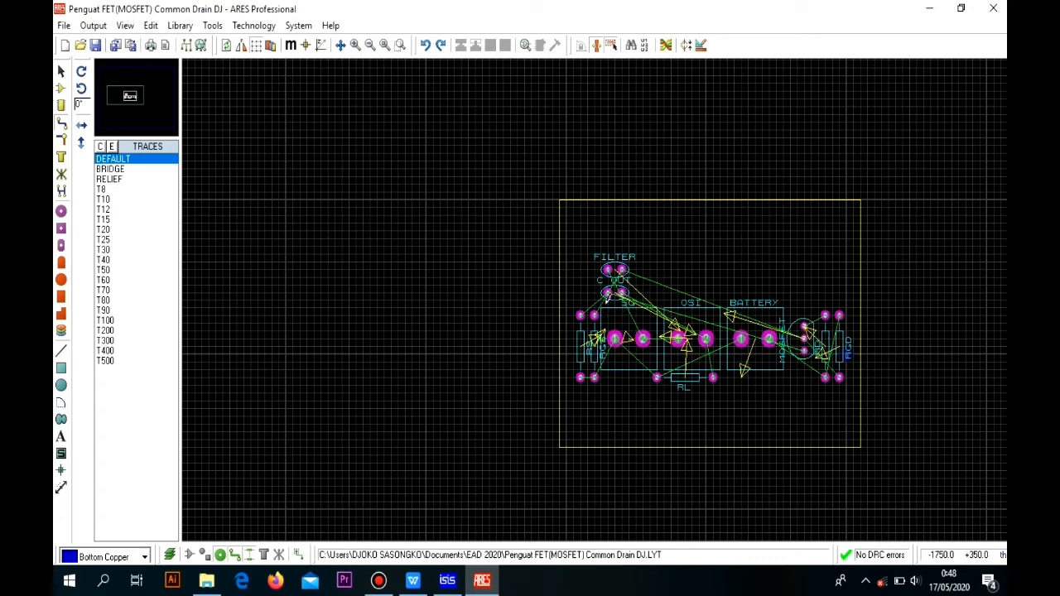
left_click(247, 28)
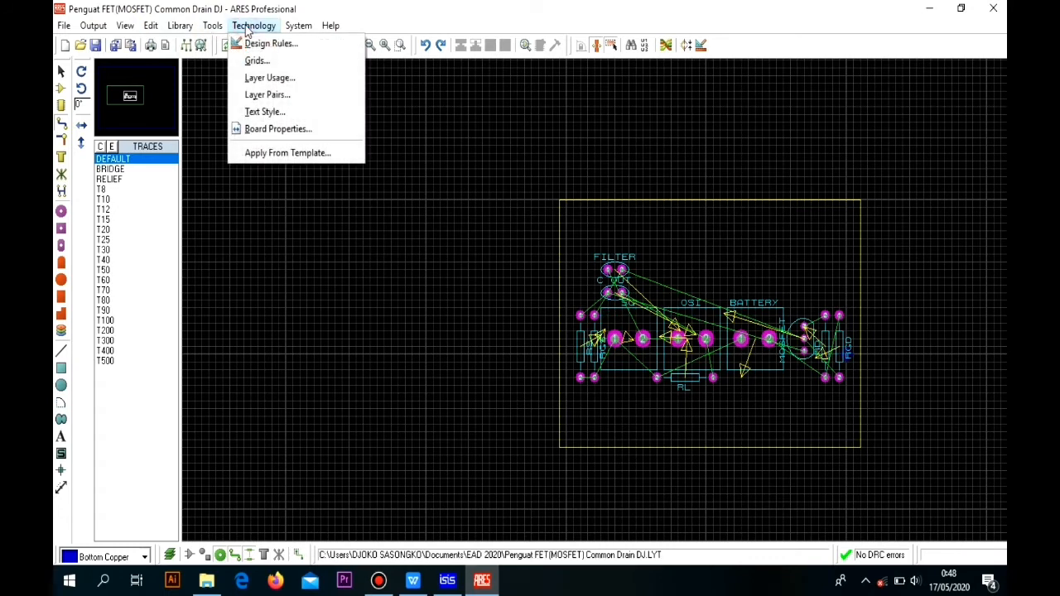
left_click(296, 77)
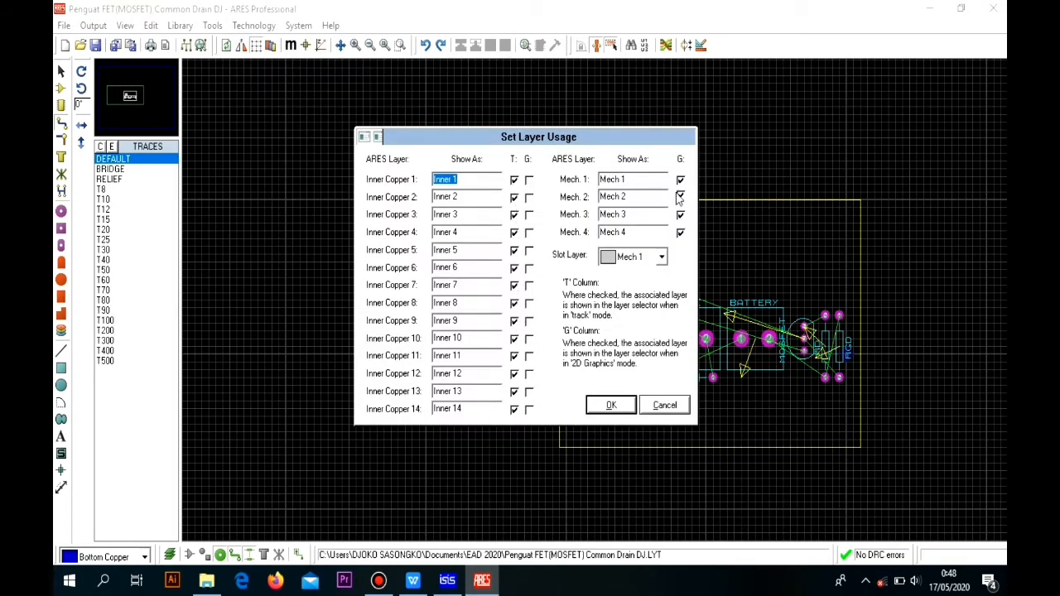
left_click(514, 179)
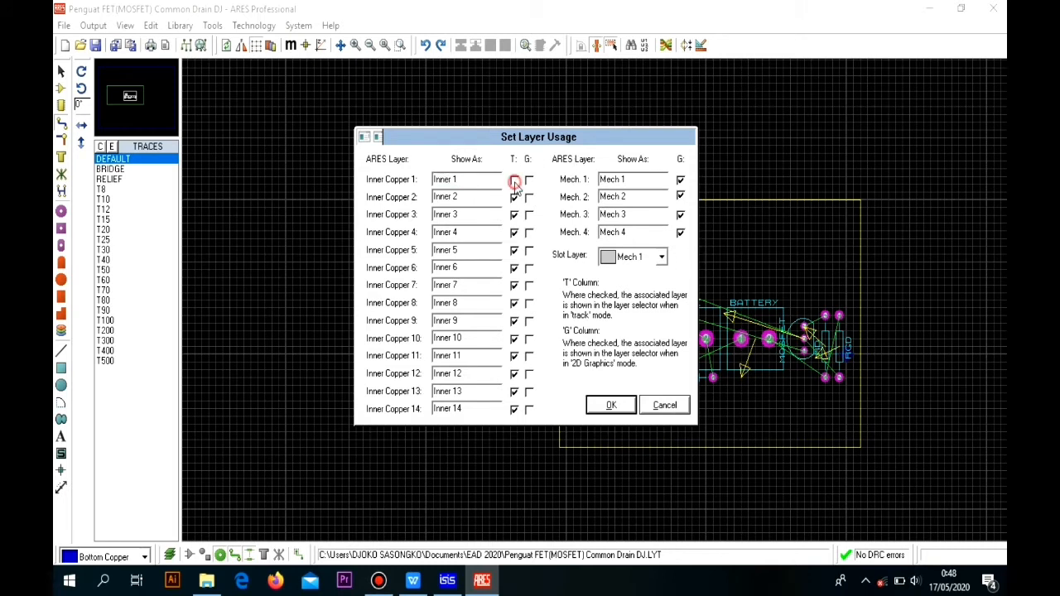
left_click(514, 197)
left_click(514, 214)
left_click(514, 232)
left_click(515, 249)
left_click(515, 268)
left_click(514, 285)
left_click(514, 302)
left_click(515, 320)
left_click(514, 338)
left_click(514, 355)
left_click(514, 373)
left_click(514, 391)
left_click(514, 409)
Step: Remove Mech 1 to Mech 4 from the 2D graphics layer selector and apply the layer usage
left_click(680, 232)
left_click(680, 214)
left_click(680, 196)
left_click(680, 179)
left_click(610, 405)
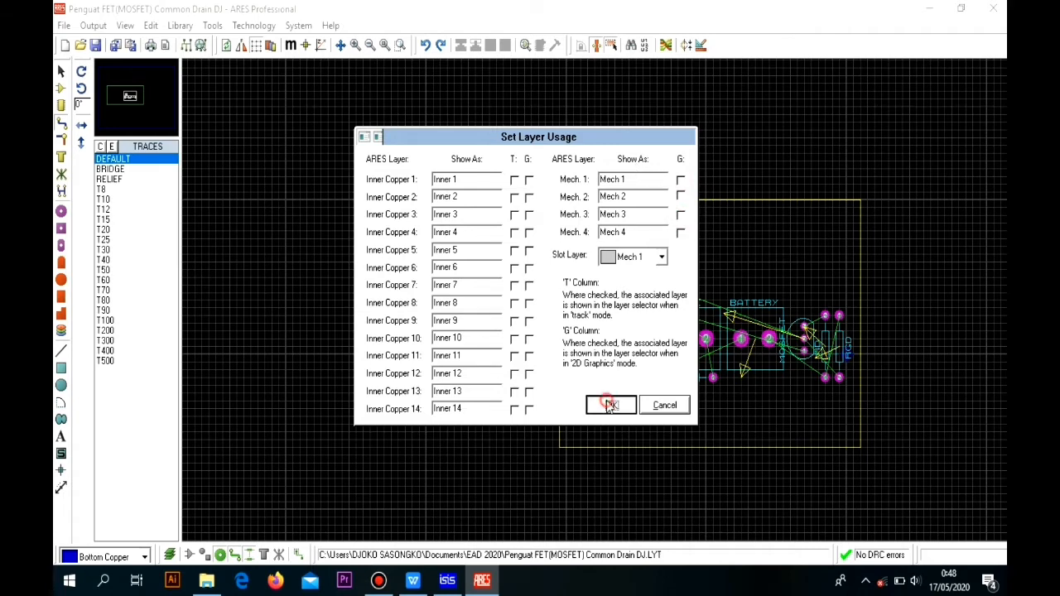
Step: In the layer pair settings, pair the Bottom and Inner 1 layers with Bottom Copper
left_click(266, 30)
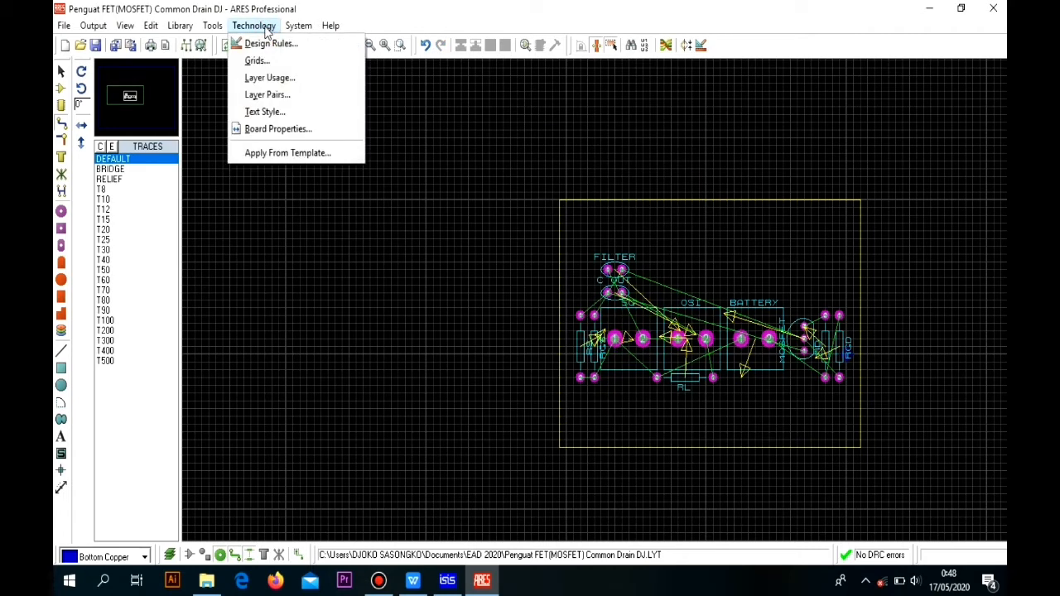
left_click(287, 97)
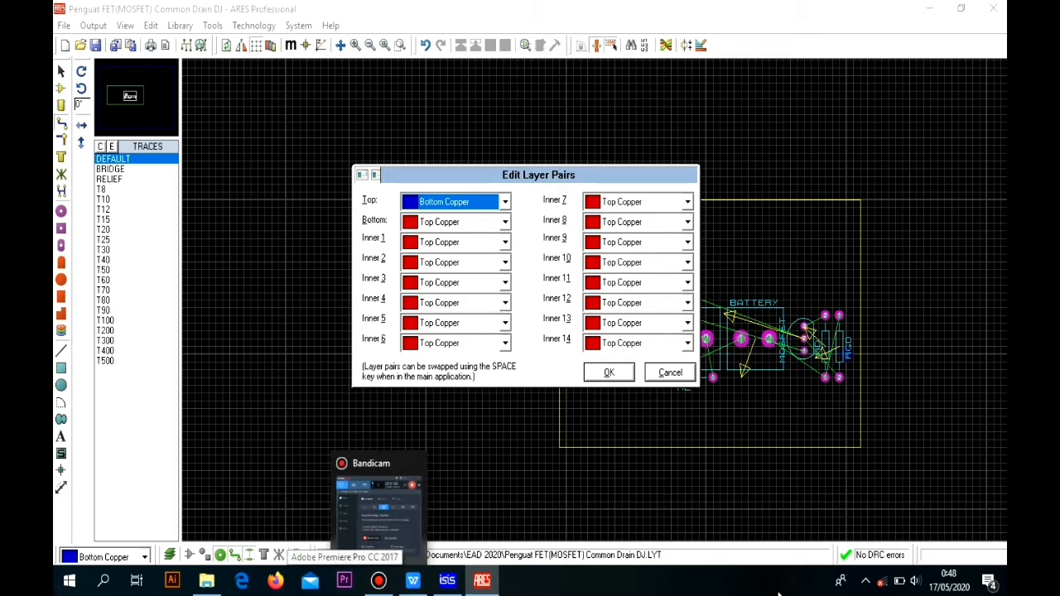
left_click(506, 222)
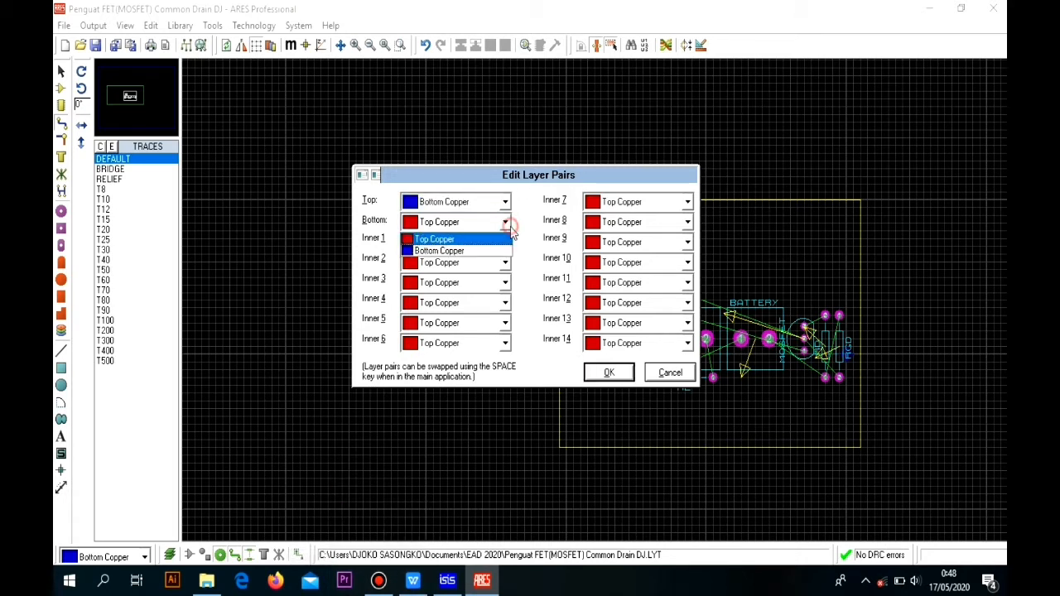
left_click(476, 254)
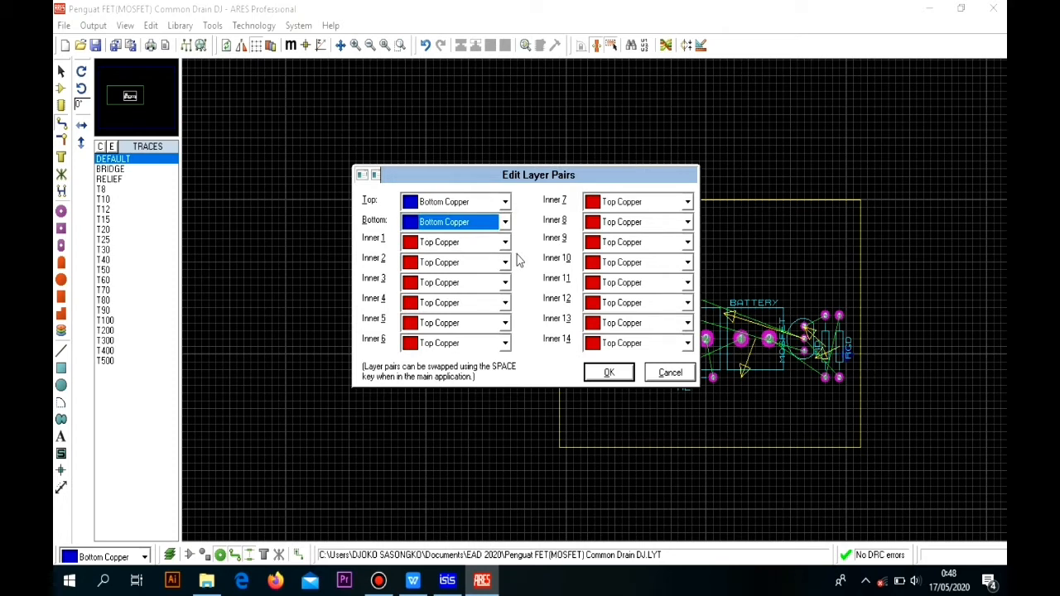
left_click(505, 242)
left_click(496, 272)
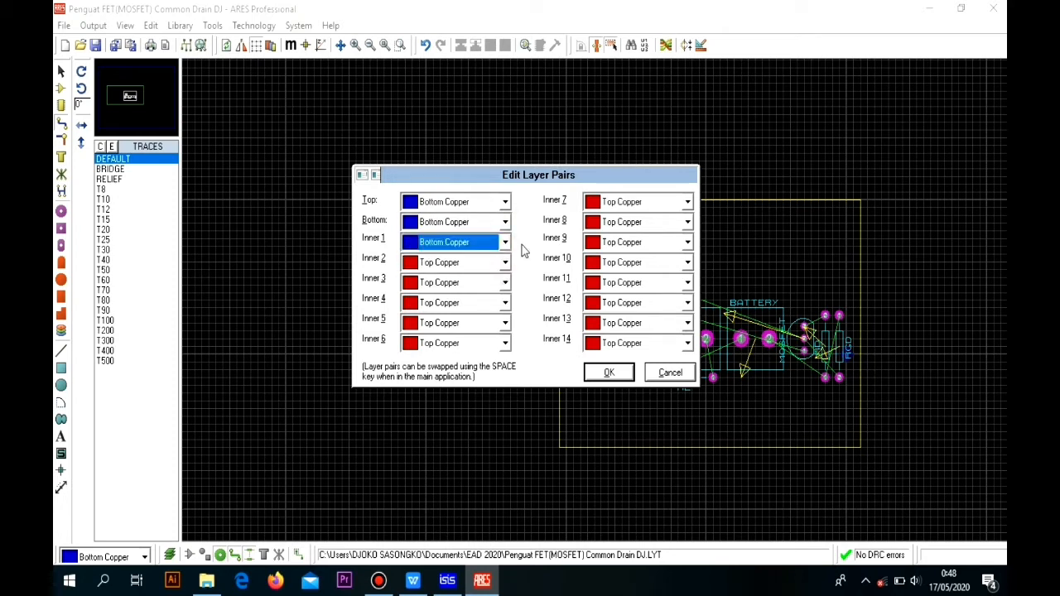
Step: Pair every layer from Inner 2 to Inner 14 with Bottom Copper and apply the layer pairs
key("Tab")
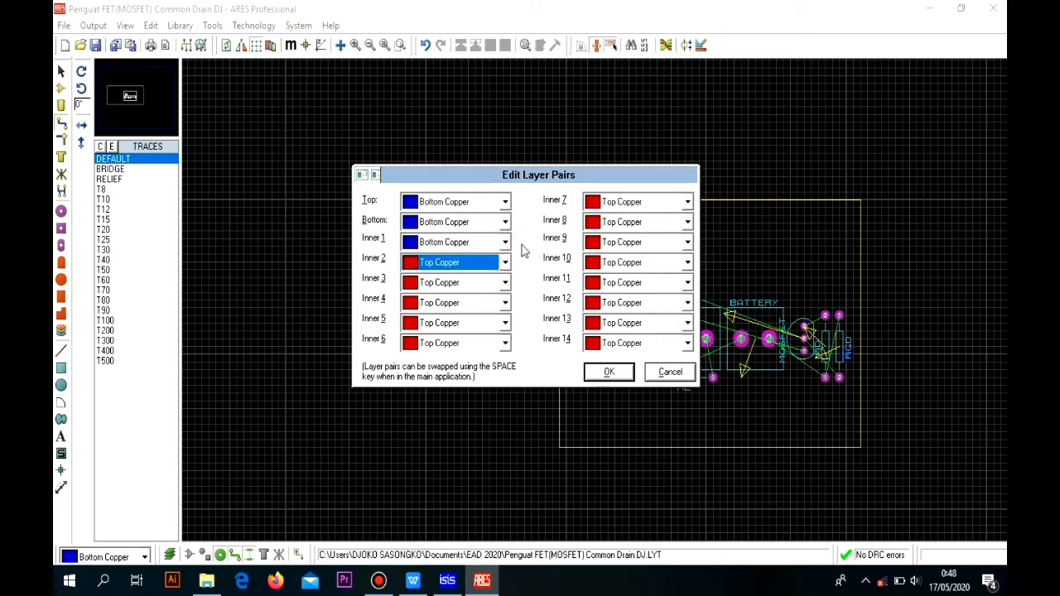
key("Down")
key("Tab")
key("Down")
key("Tab")
key("Down")
key("Tab")
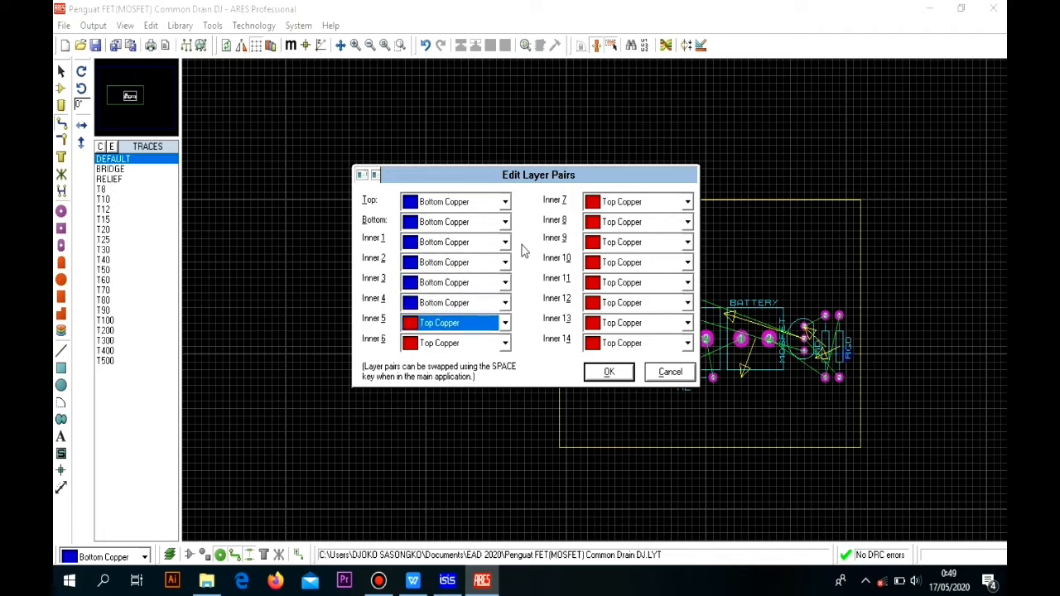
key("Down")
key("Tab")
key("Down")
key("Tab")
key("Down")
key("Tab")
key("Down")
key("Tab")
key("Down")
key("Tab")
key("Down")
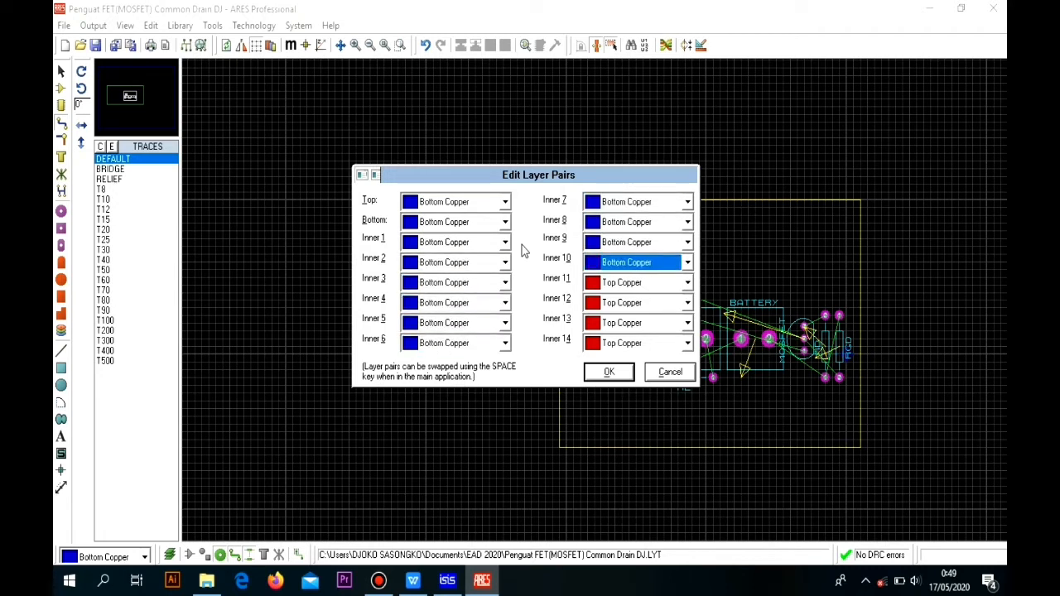
key("Tab")
key("Down")
key("Tab")
key("Down")
key("Tab")
key("Down")
key("Tab")
key("Down")
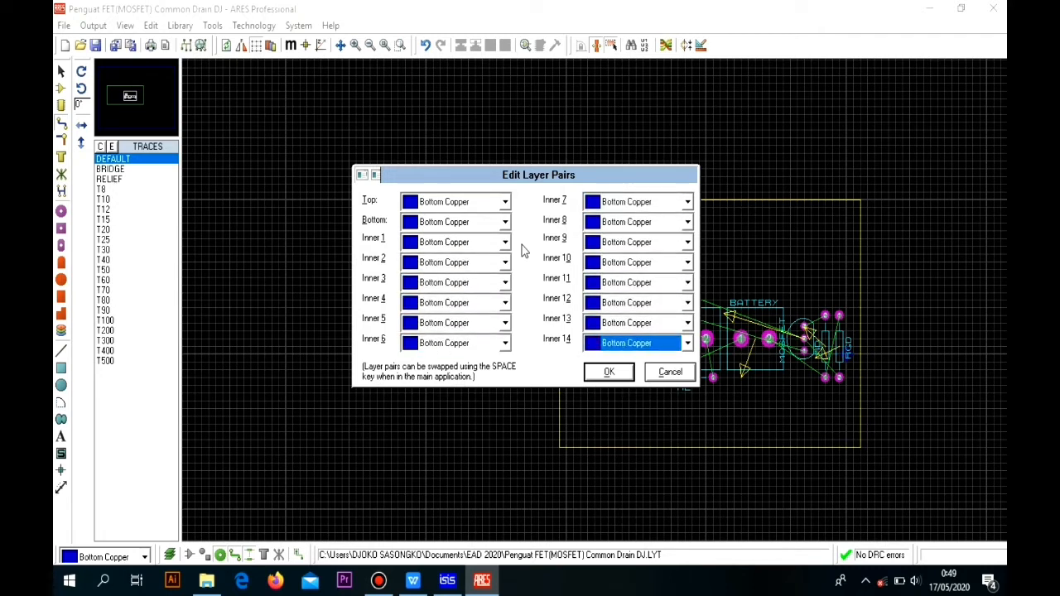
left_click(617, 374)
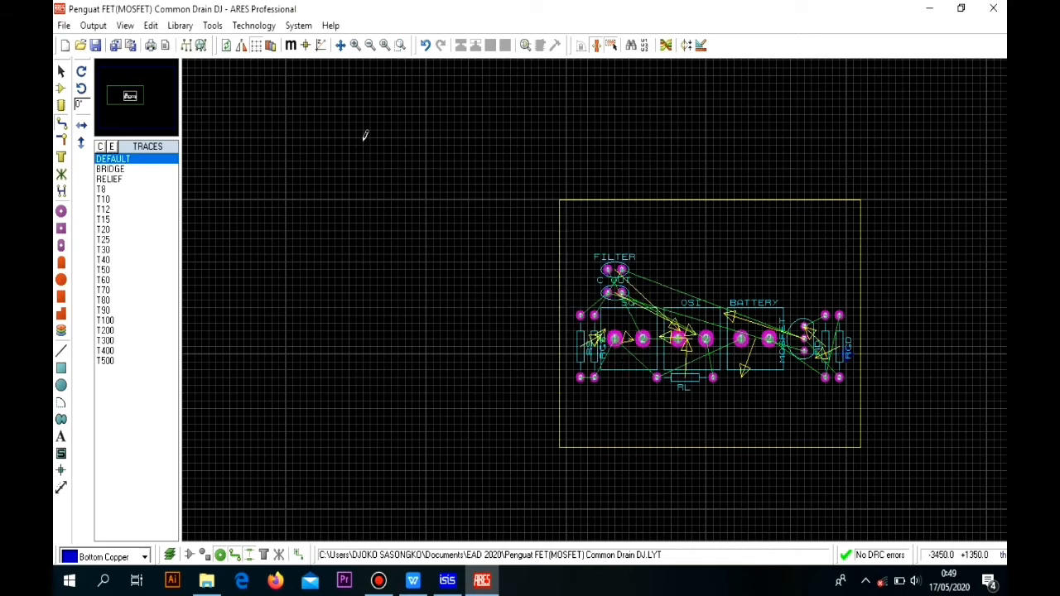
Step: In the DEFAULT design rule, set the Pad - Pad clearance and the remaining clearances to 20th
left_click(243, 27)
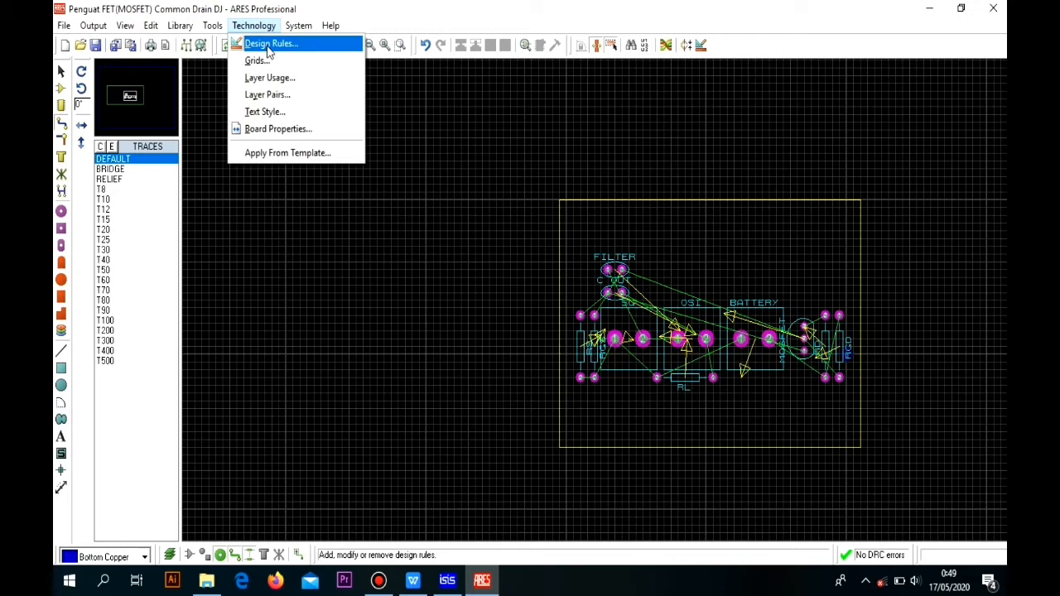
left_click(269, 48)
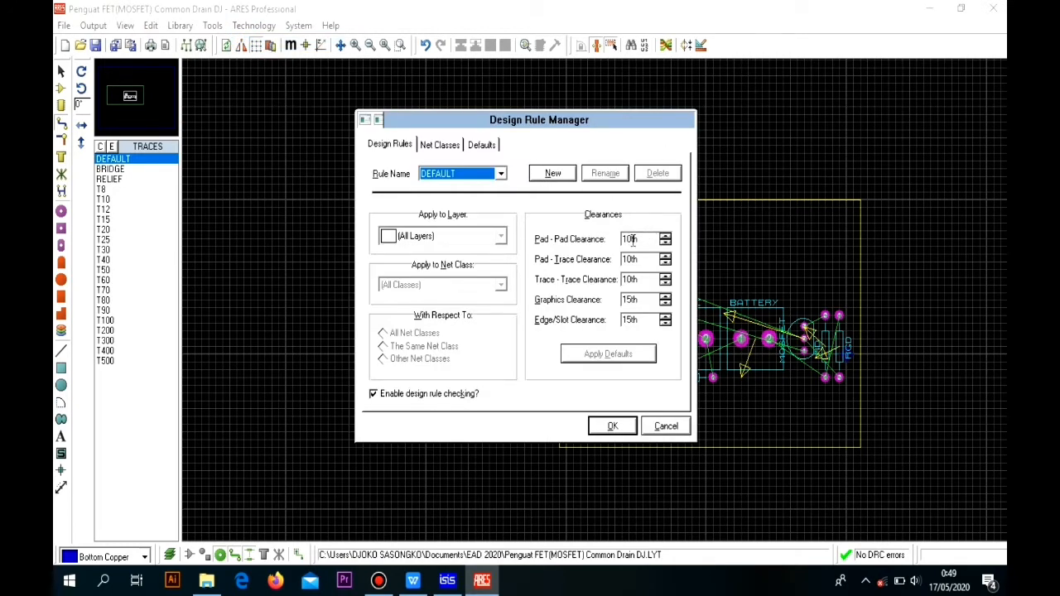
left_click_drag(633, 240, 618, 238)
type("20")
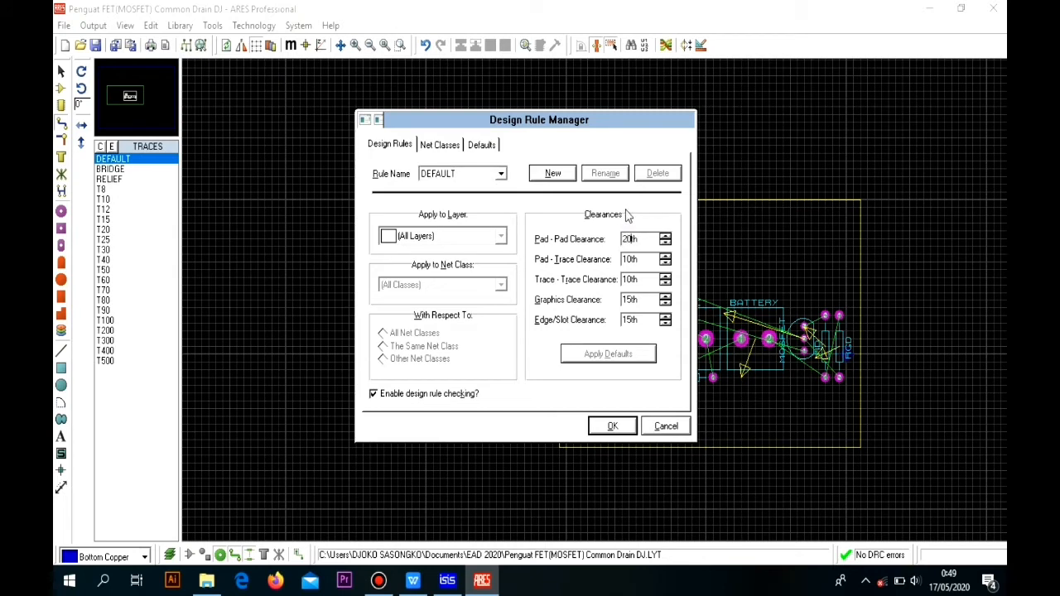
mouse_move(631, 258)
left_mouse_down()
mouse_move(620, 260)
mouse_move(621, 320)
left_mouse_up()
type("22020")
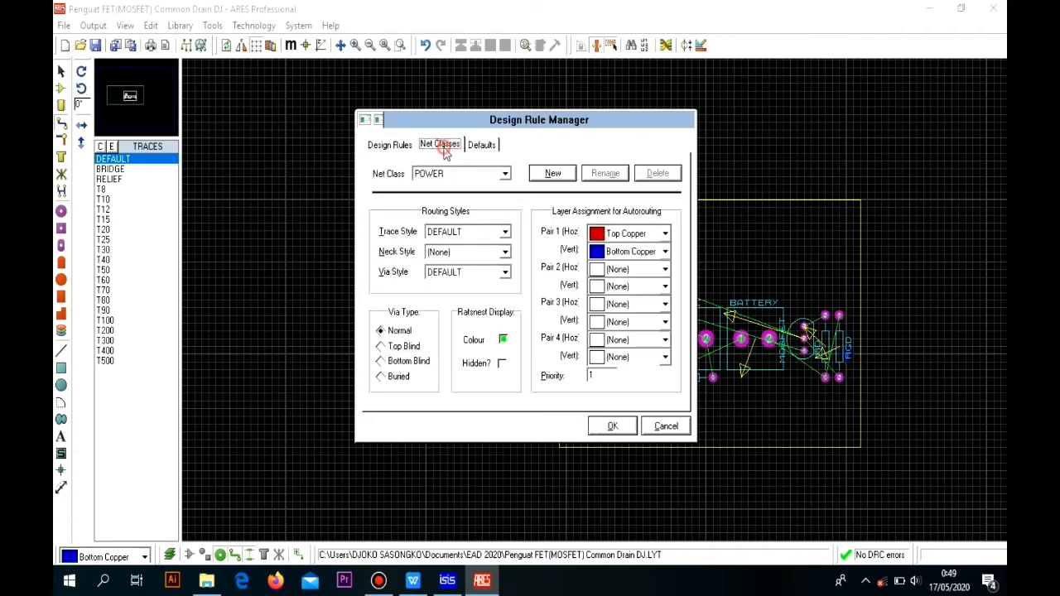
Step: Set the POWER net class's horizontal Pair 1 autorouting layer to Bottom Copper
left_click(487, 177)
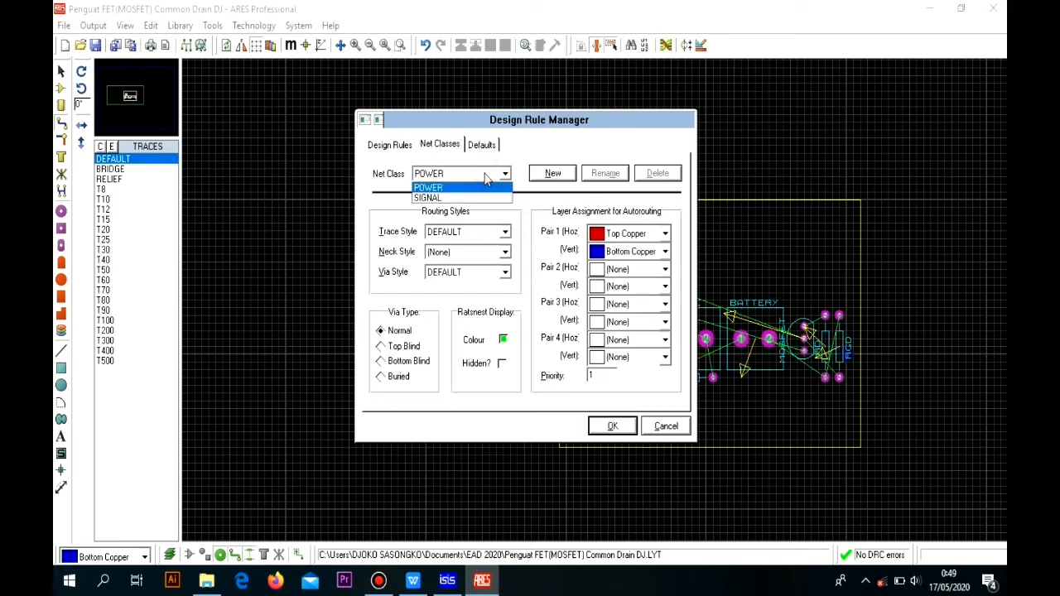
left_click(493, 199)
left_click(497, 176)
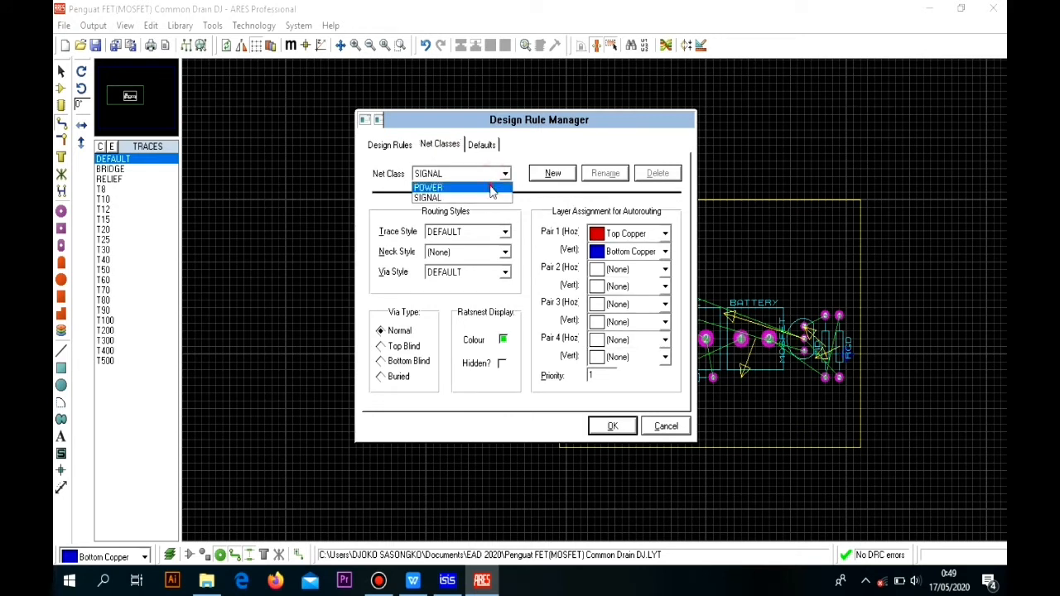
left_click(476, 188)
left_click(626, 234)
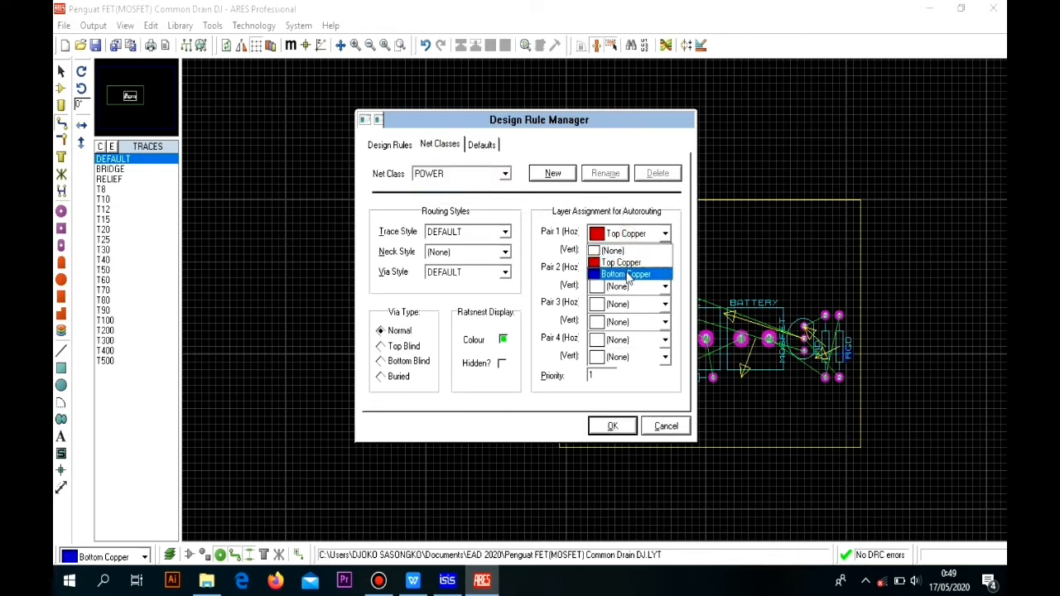
left_click(621, 266)
Step: Set the SIGNAL net class's horizontal Pair 1 autorouting layer to Bottom Copper and apply the design rules
left_click(487, 176)
left_click(485, 199)
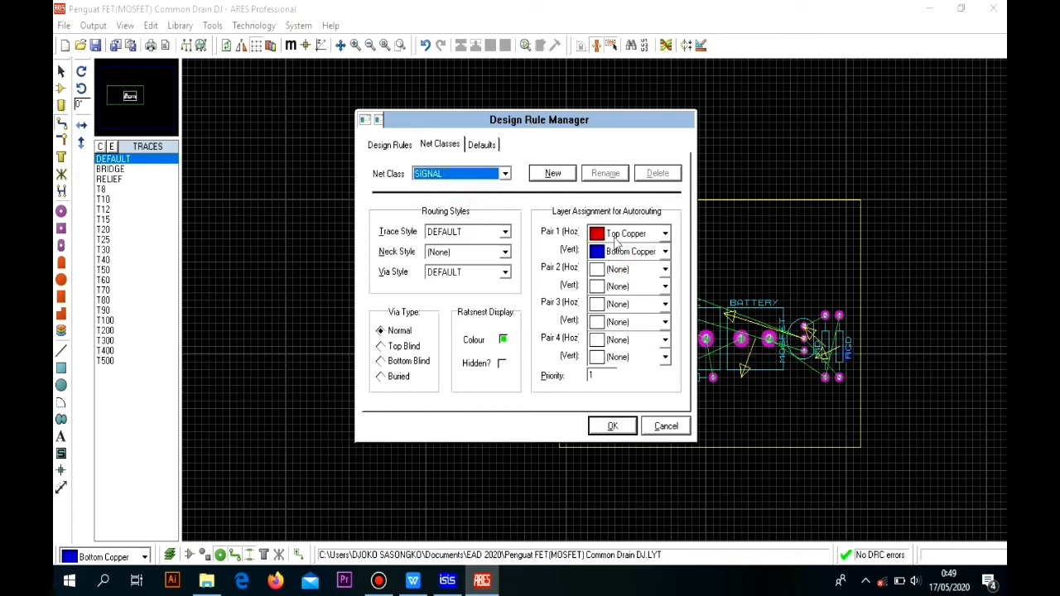
left_click(623, 235)
left_click(627, 268)
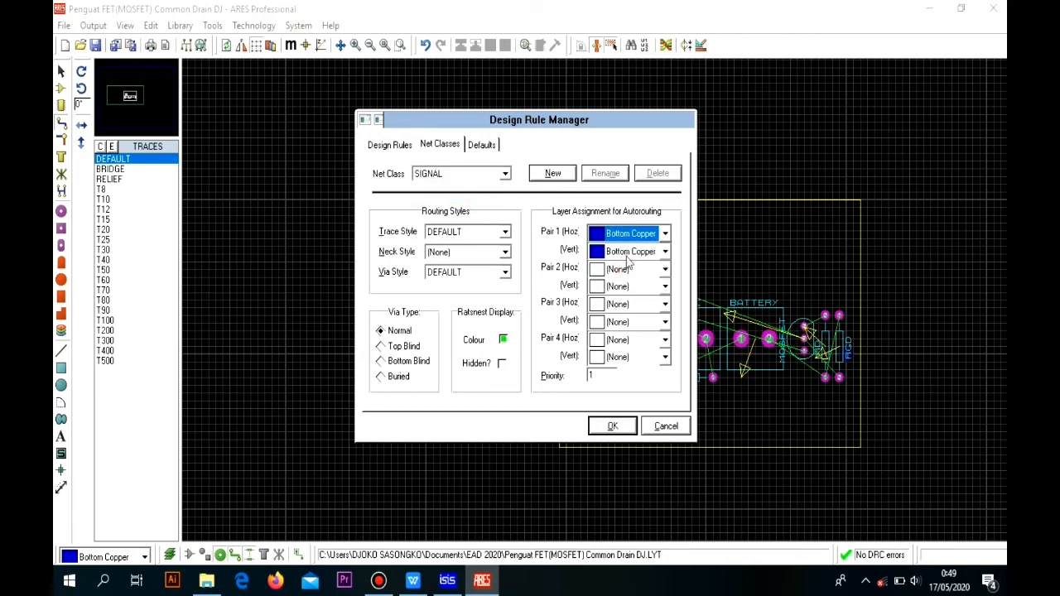
left_click(495, 149)
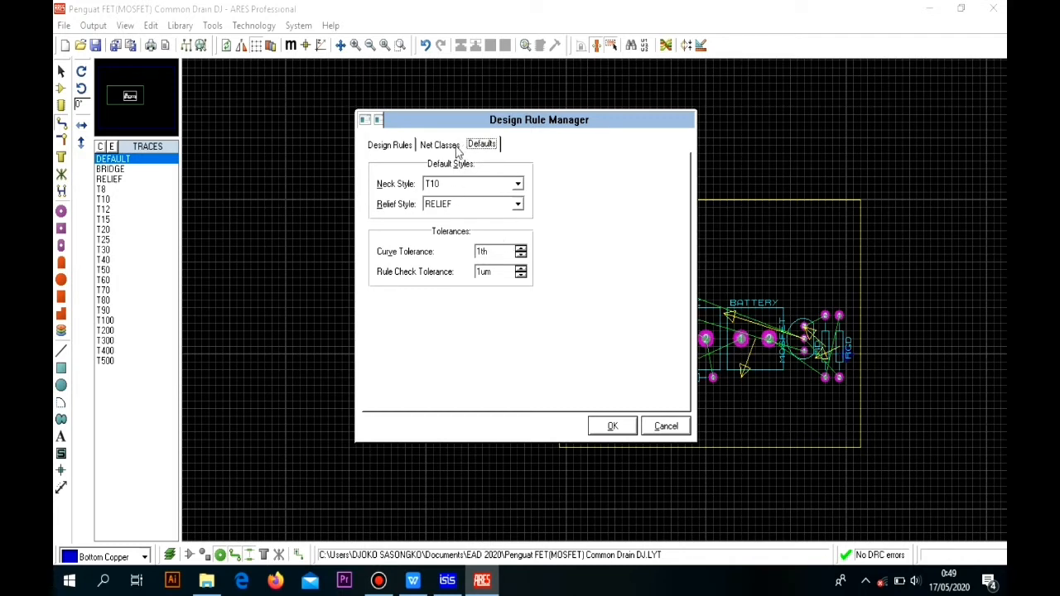
left_click(441, 145)
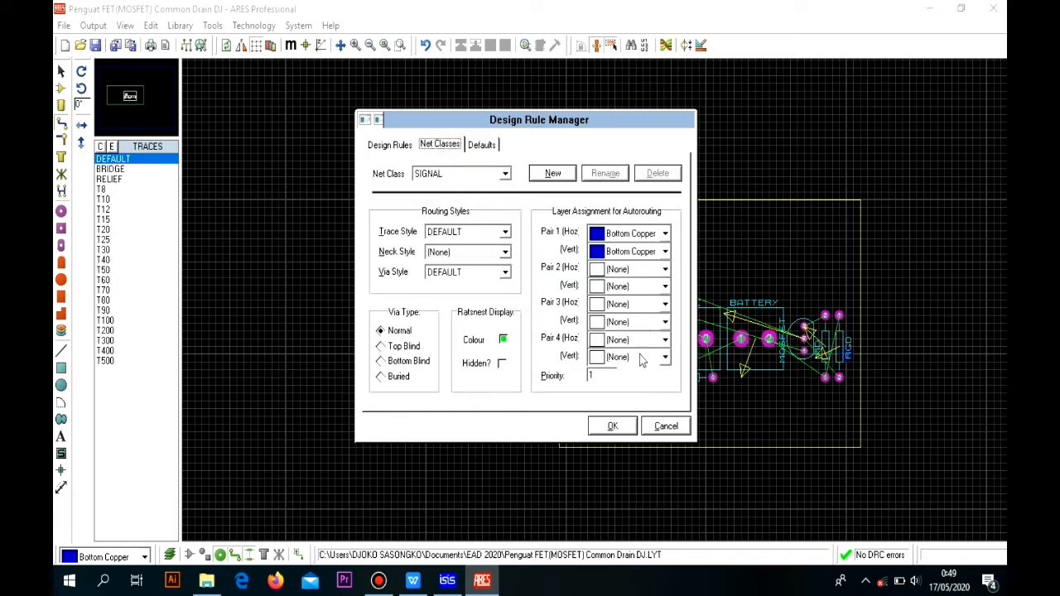
left_click(399, 147)
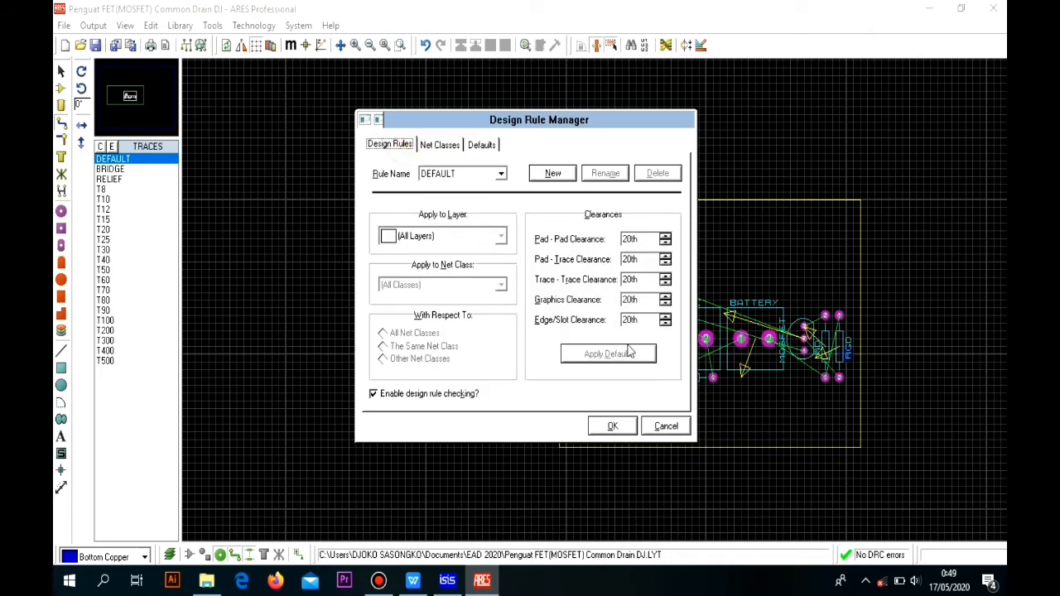
left_click(620, 429)
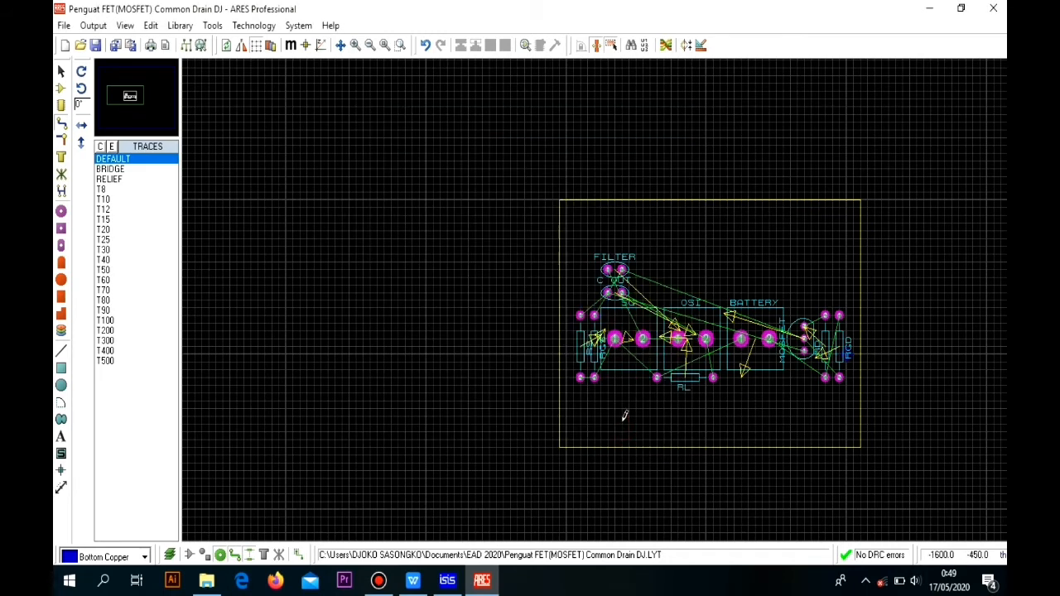
left_click(254, 25)
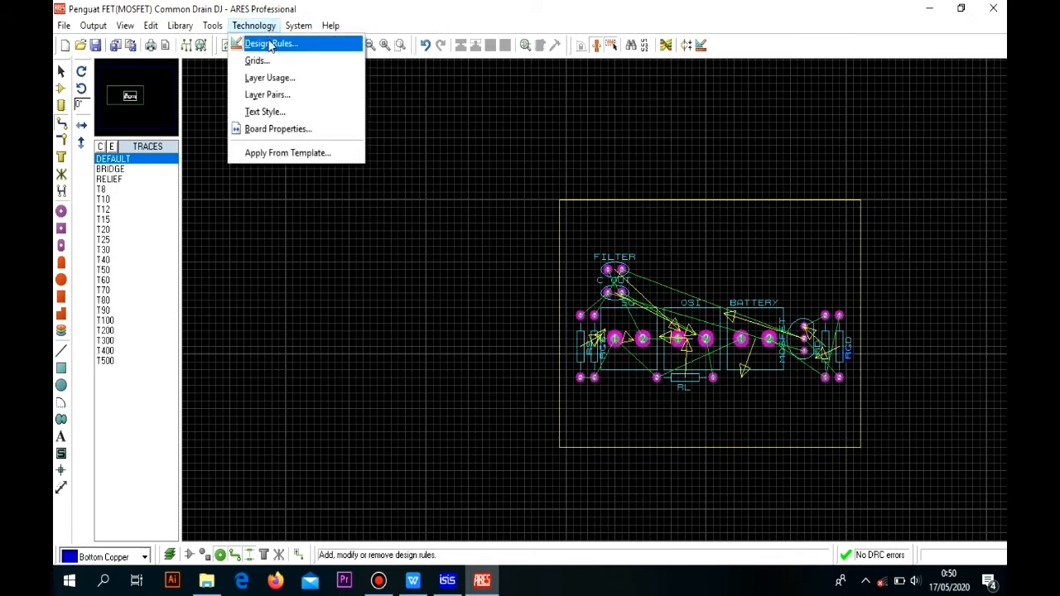
left_click(535, 105)
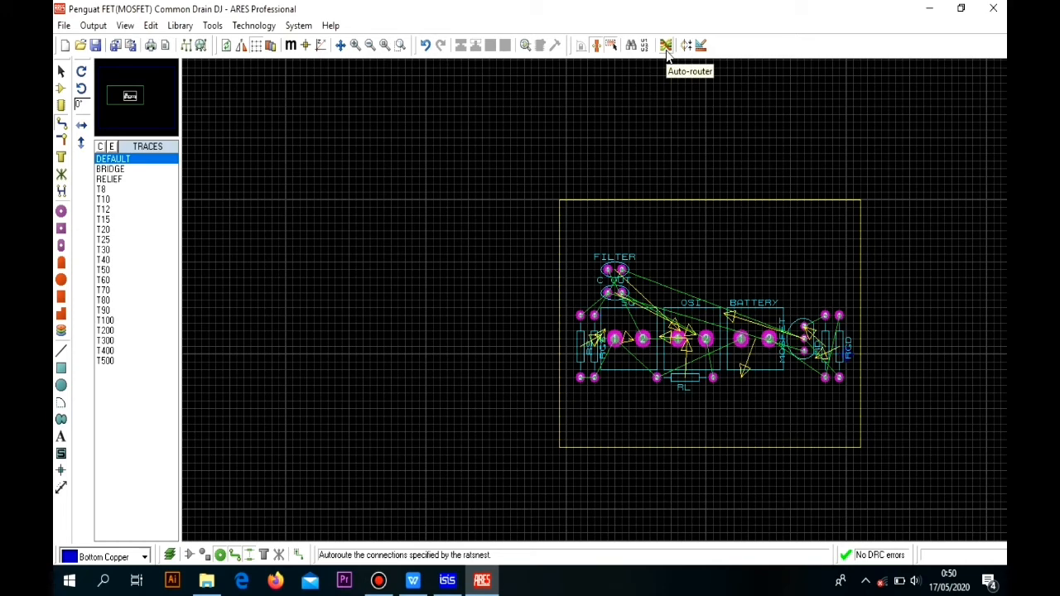
left_click(666, 52)
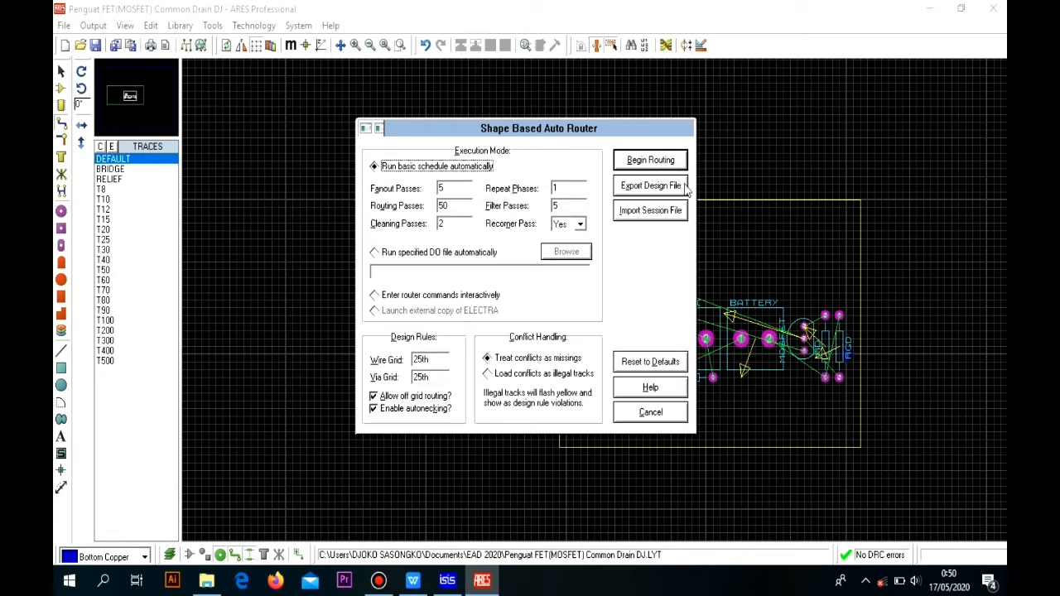
left_click(653, 411)
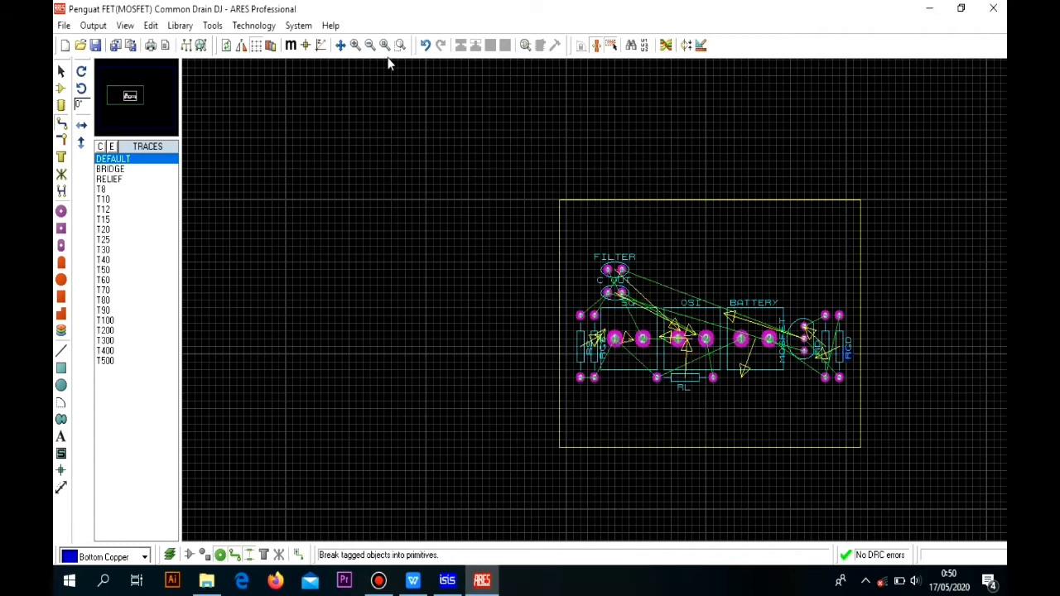
Step: Check the DEFAULT trace style's width and autoroute the board with the automatic basic schedule
double_click(101, 159)
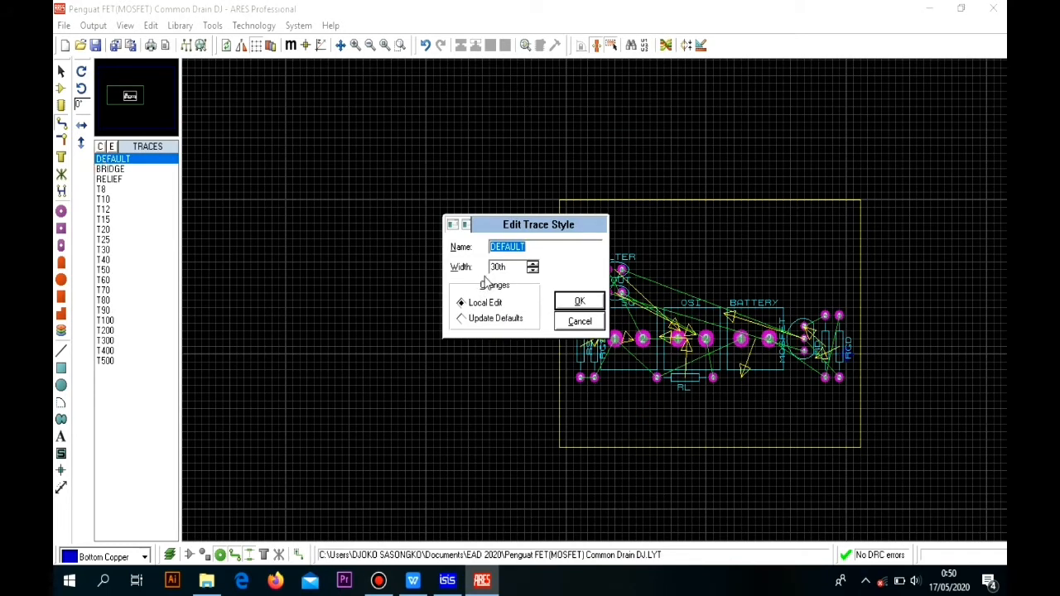
left_click(579, 301)
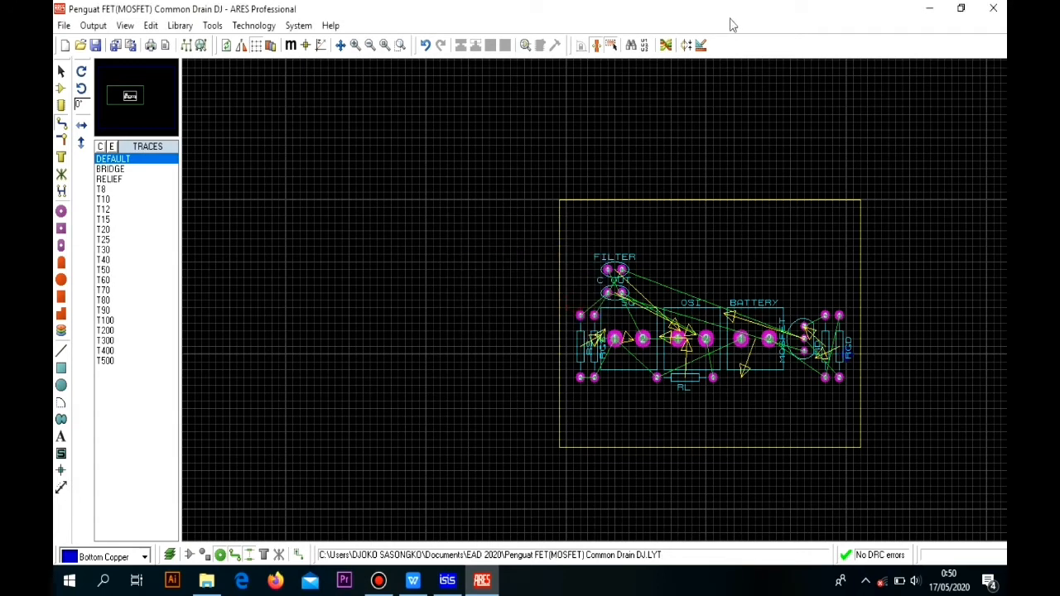
left_click(666, 46)
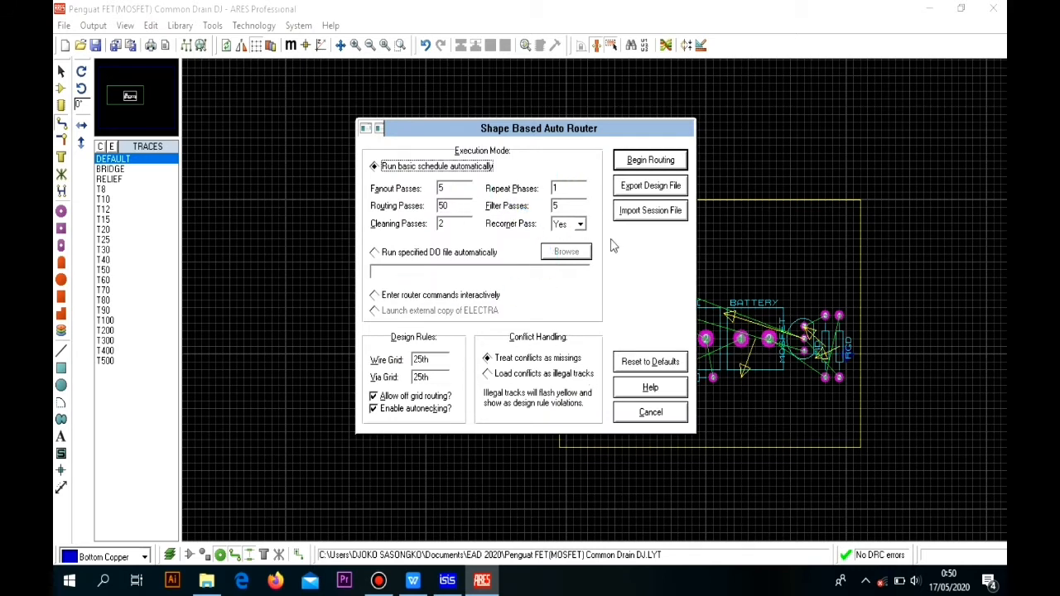
left_click(651, 161)
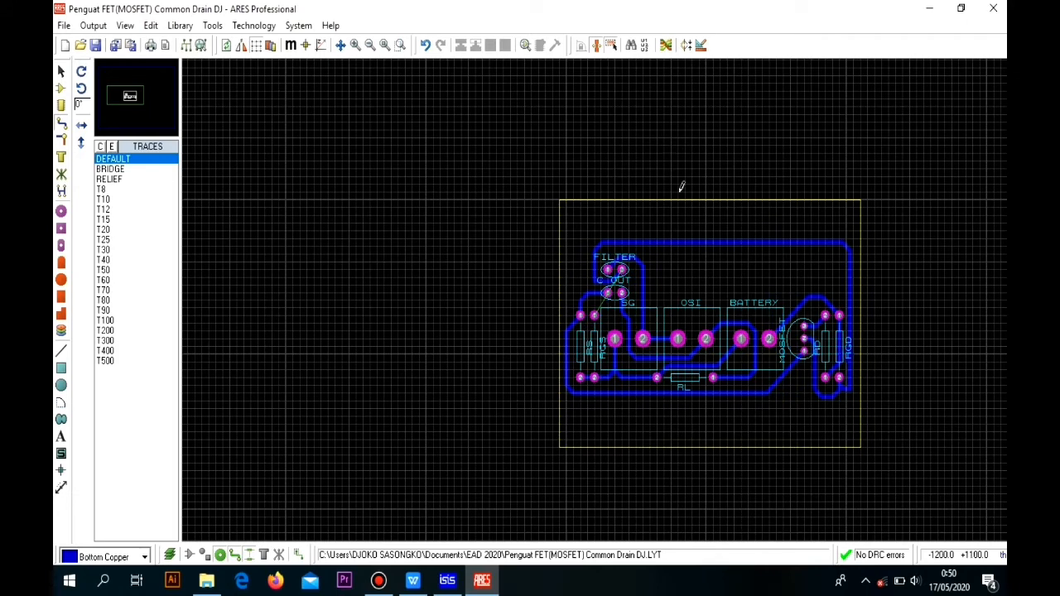
Step: Route the missing connection on Top Copper from RGS pin 1, crossing the C OUT pin 2 trace, to FILTER pin 2
scroll(591, 289, "up", 5)
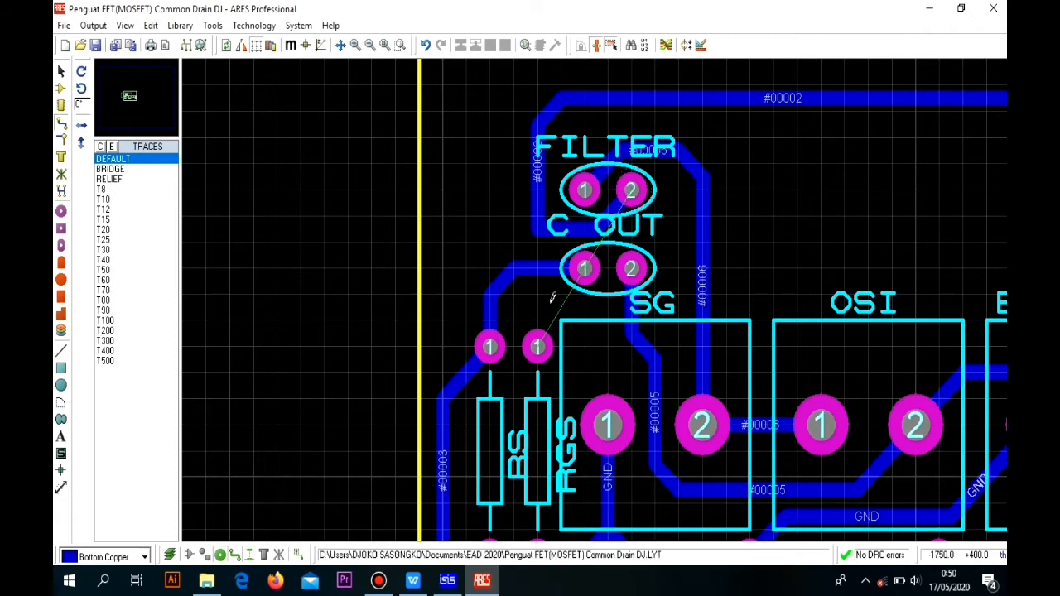
left_click(630, 191)
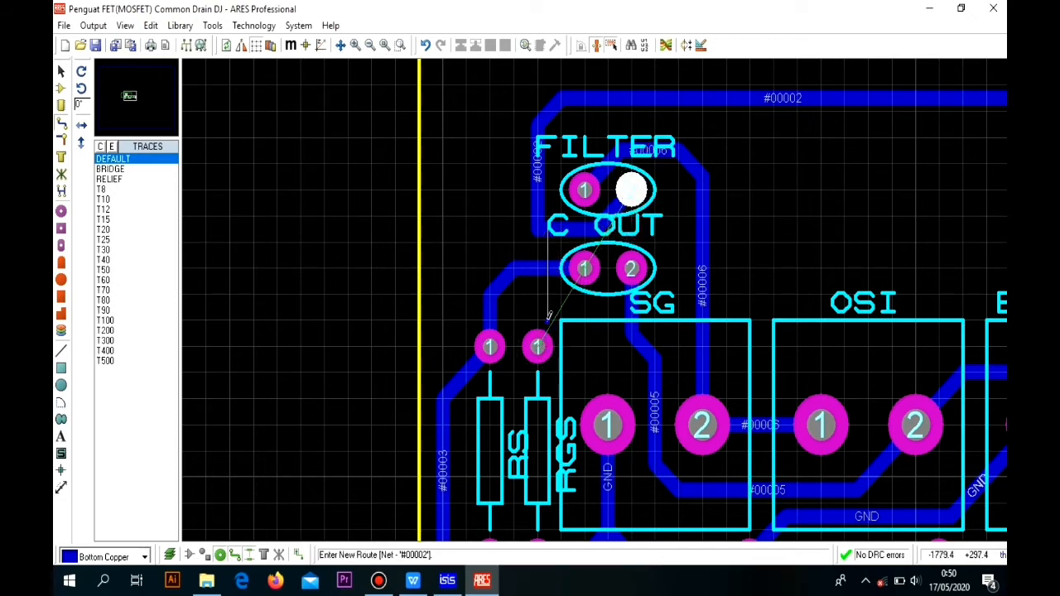
left_click(147, 557)
left_click(129, 524)
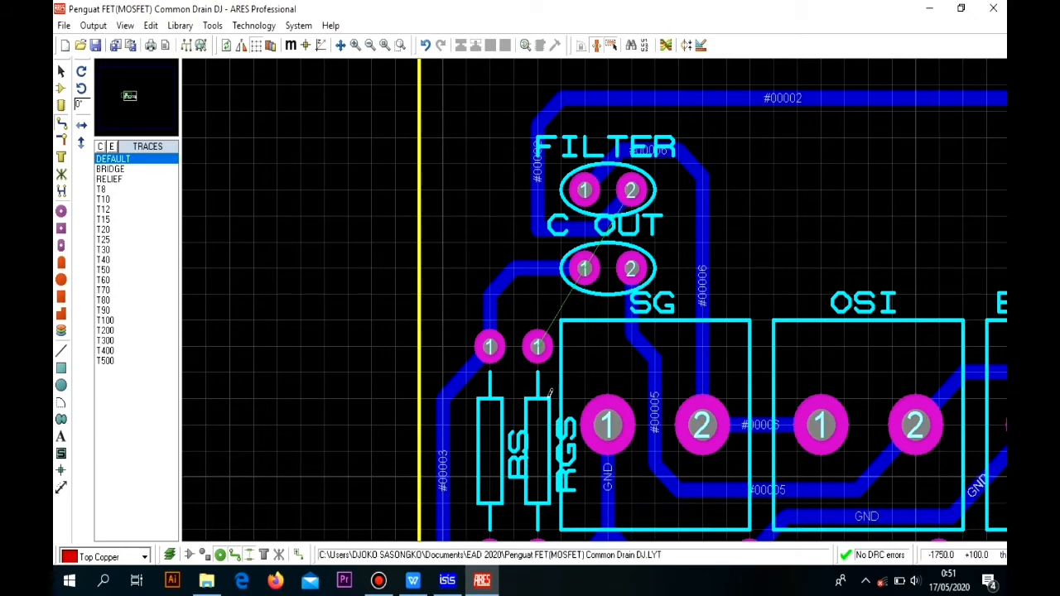
left_click(539, 335)
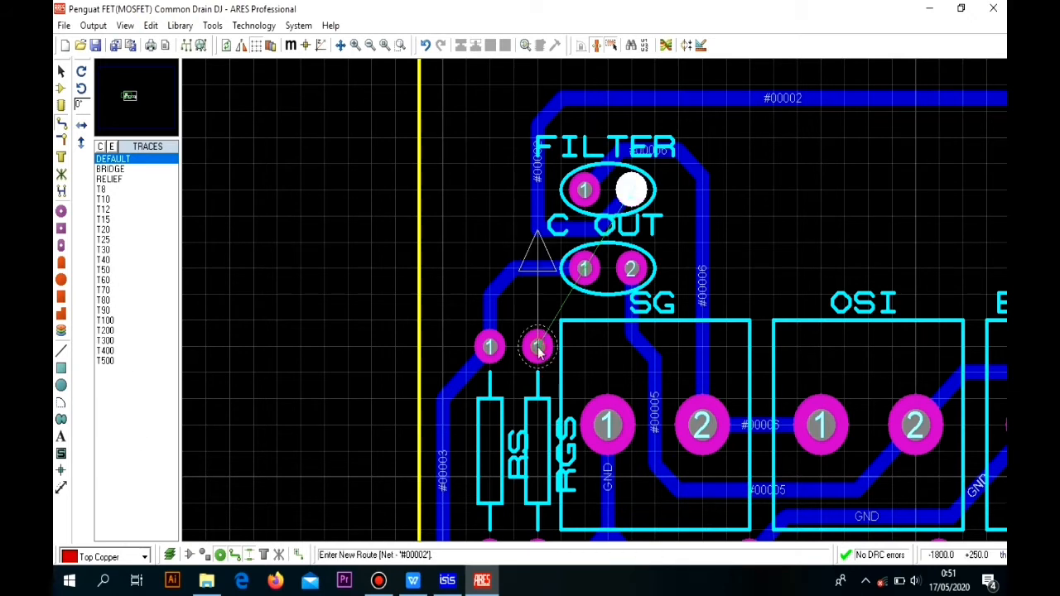
left_click(618, 348)
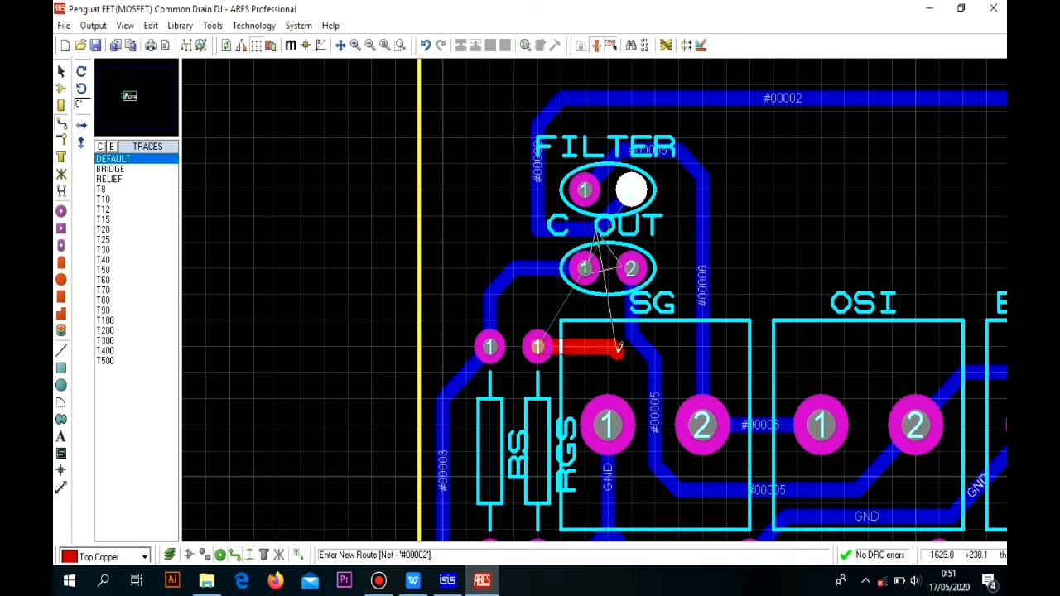
left_click(657, 330)
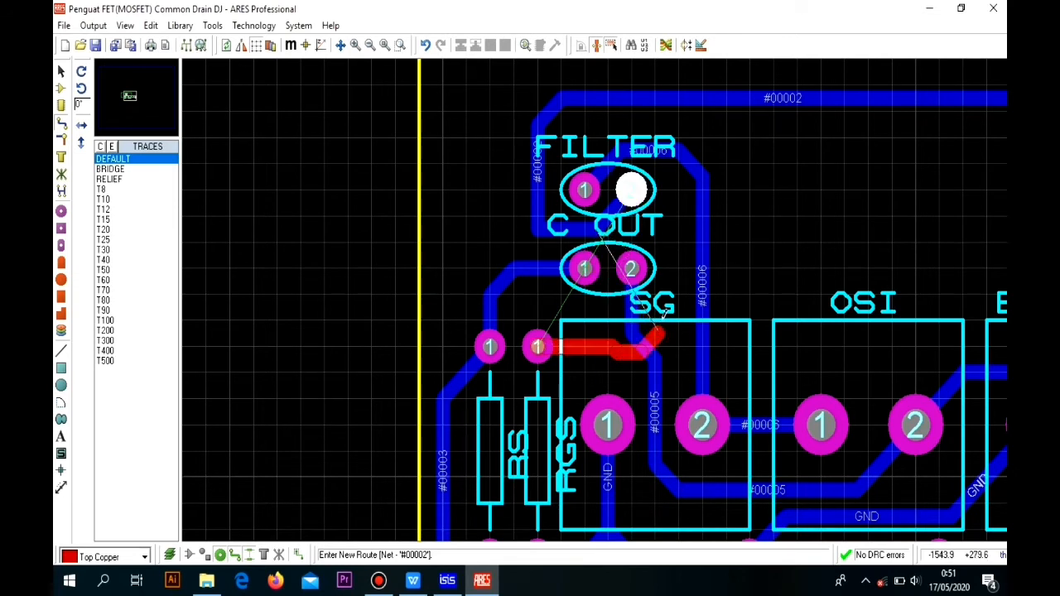
left_click(659, 288)
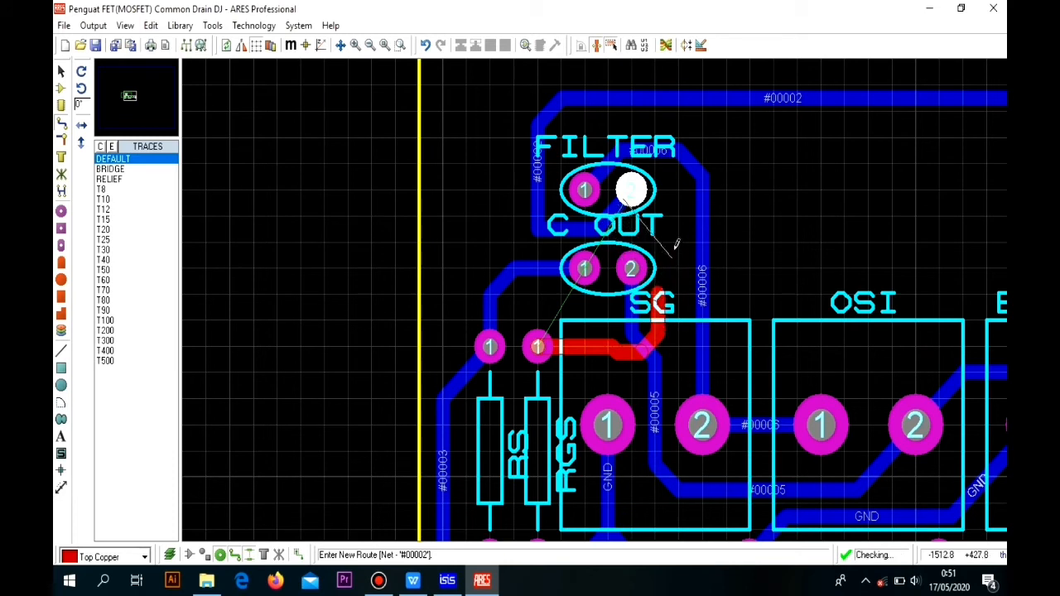
left_click(675, 207)
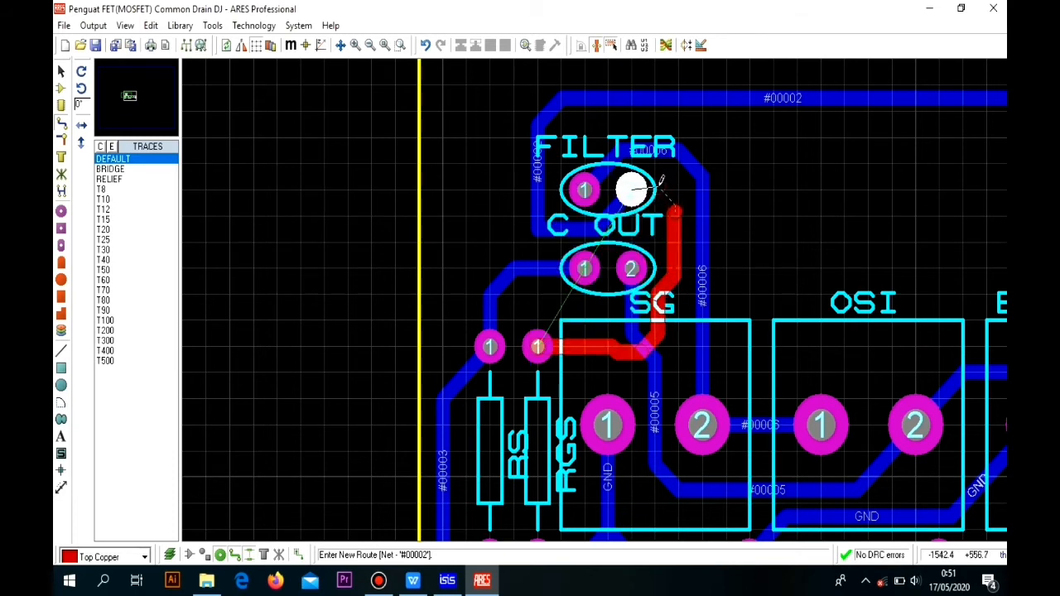
left_click(651, 185)
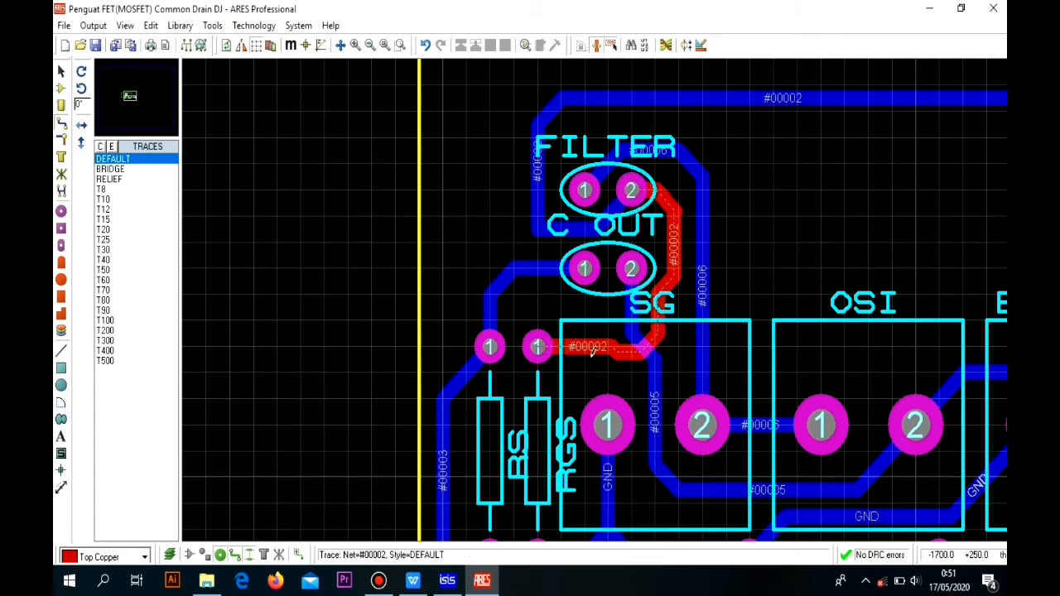
Step: Delete the Top Copper trace between RGS pin 1 and FILTER pin 2
key("F7")
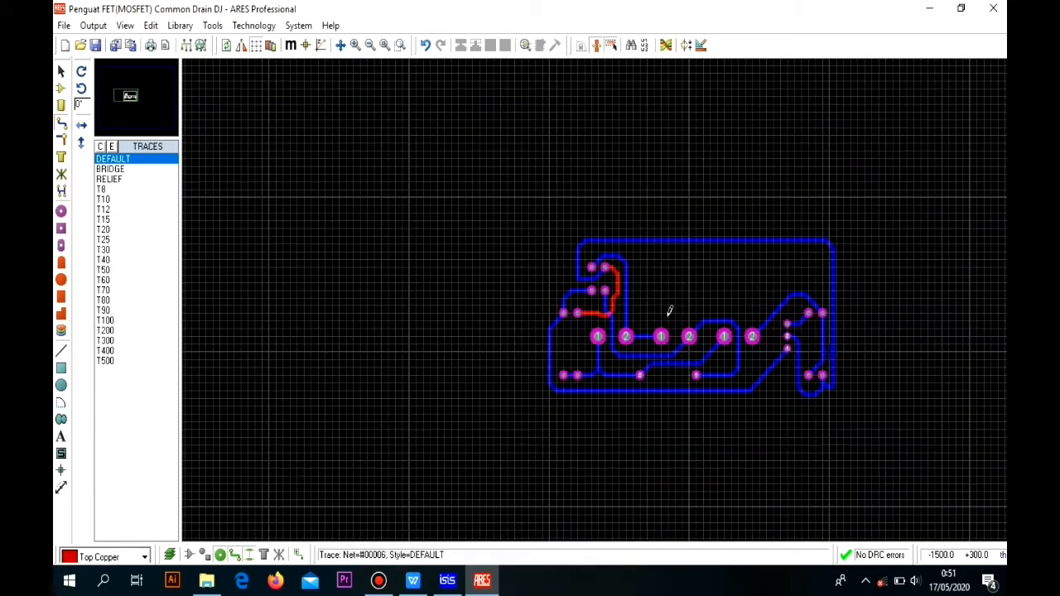
scroll(669, 311, "up", 1)
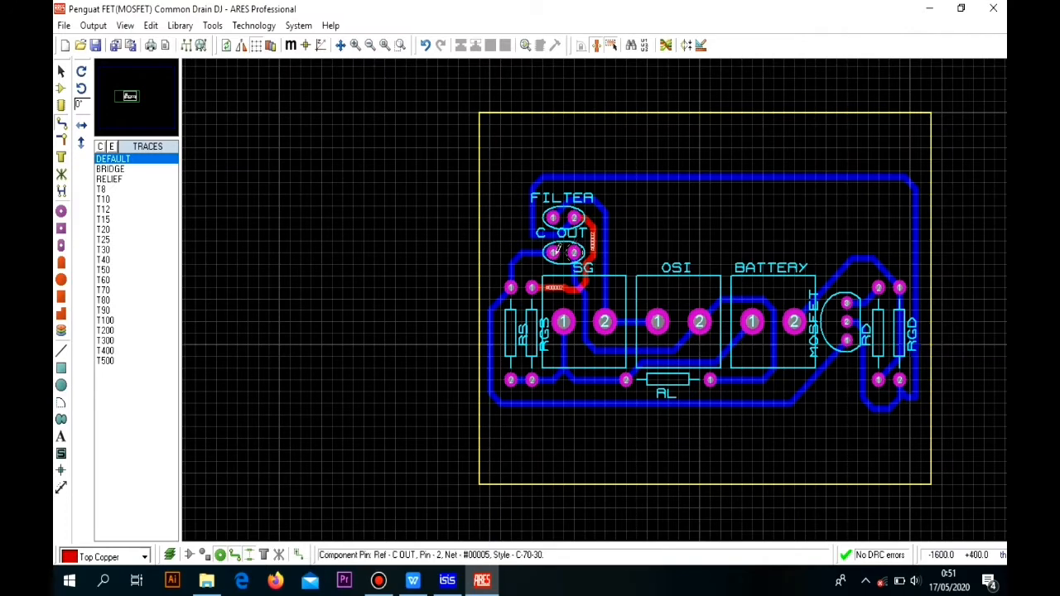
scroll(596, 291, "up", 2)
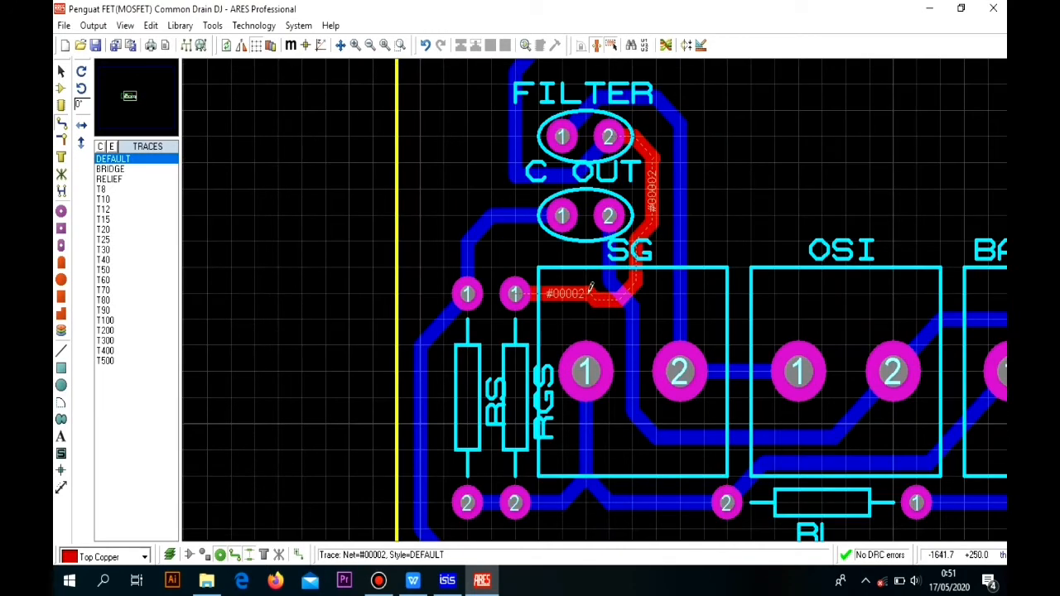
key("Delete")
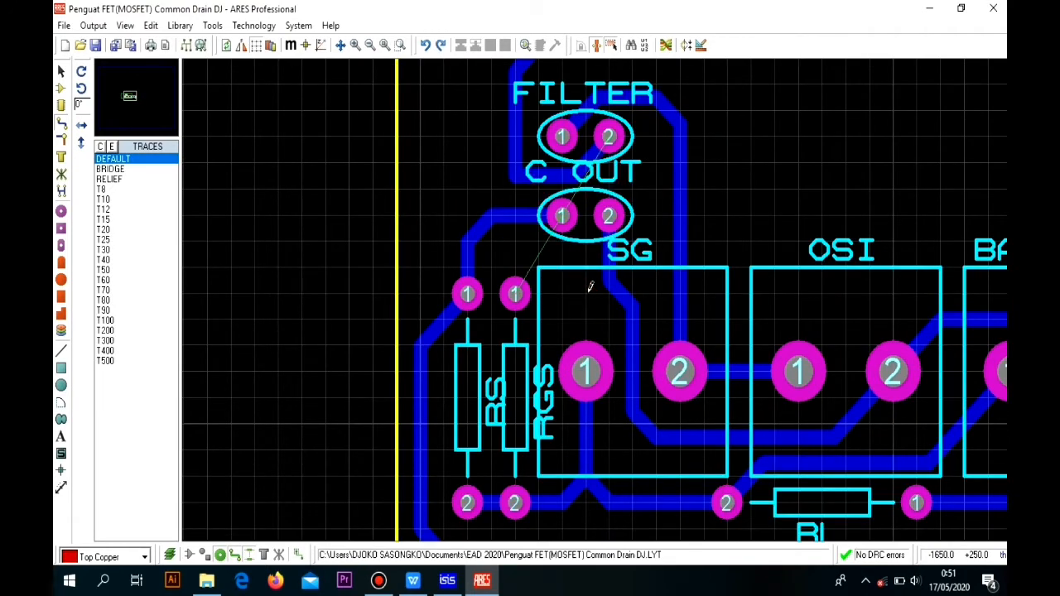
Step: Route a short Bottom Copper trace from RGS pin 1, ending just before the trace that leaves C OUT pin 2
left_click(144, 557)
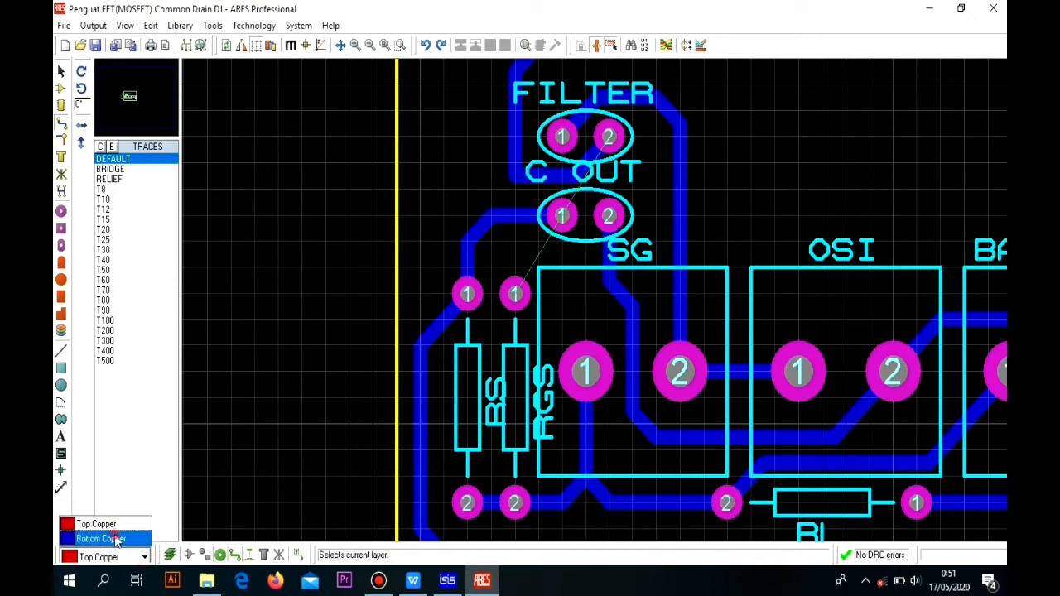
left_click(115, 540)
left_click(519, 286)
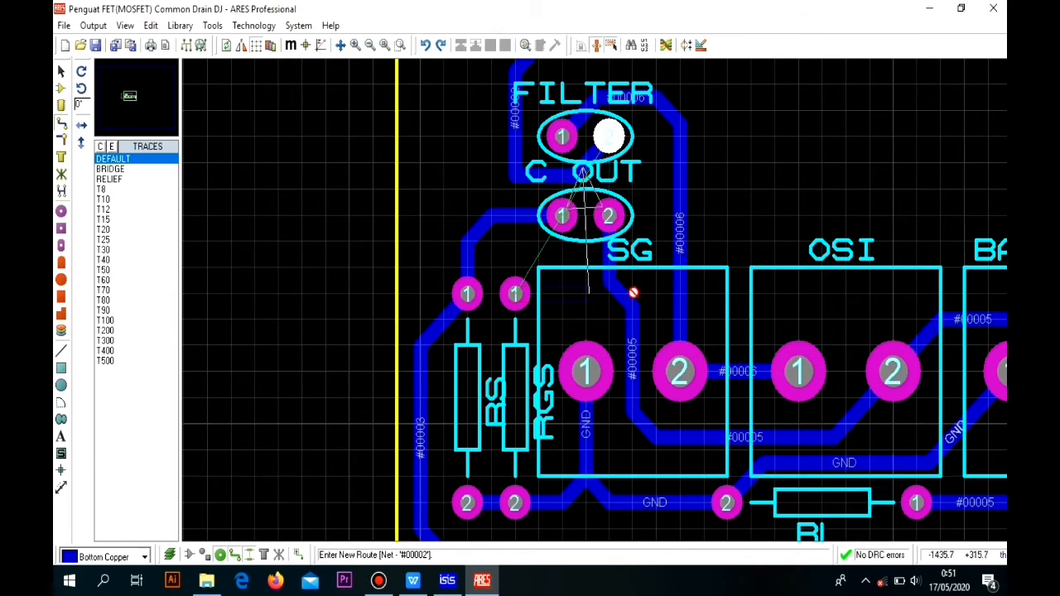
right_click(600, 311)
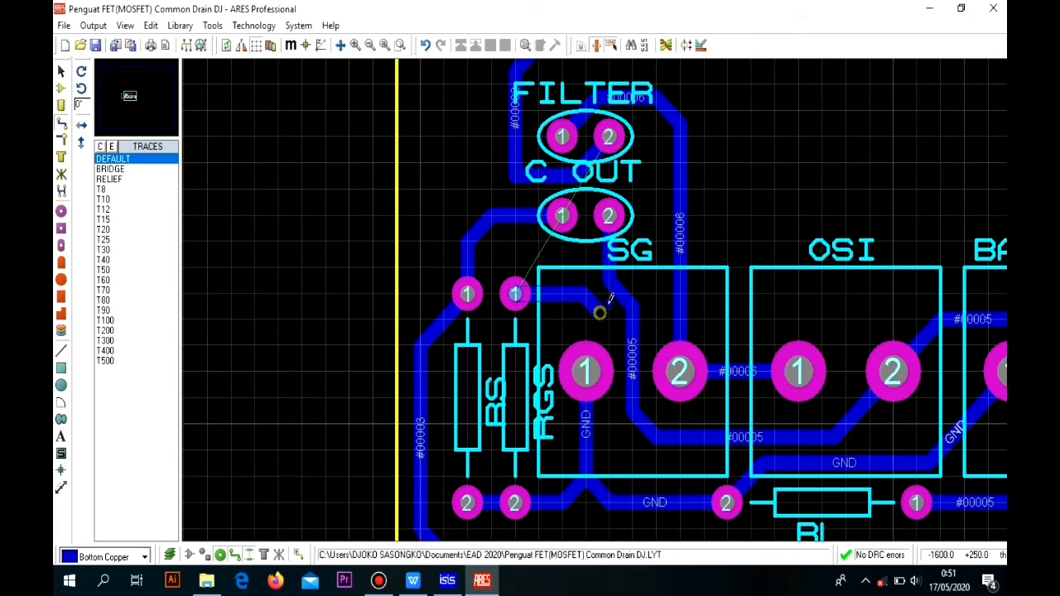
Step: Route a Bottom Copper trace from FILTER pin 2 past C OUT, ending just across the C OUT pin 2 trace from the RGS stub
left_click(515, 294)
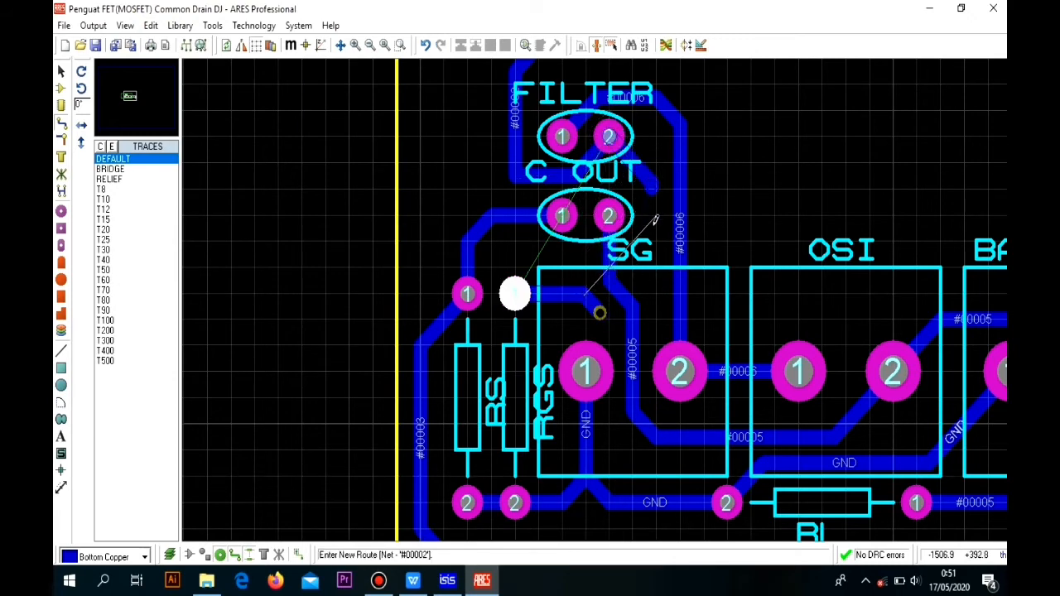
right_click(649, 276)
left_click(649, 275)
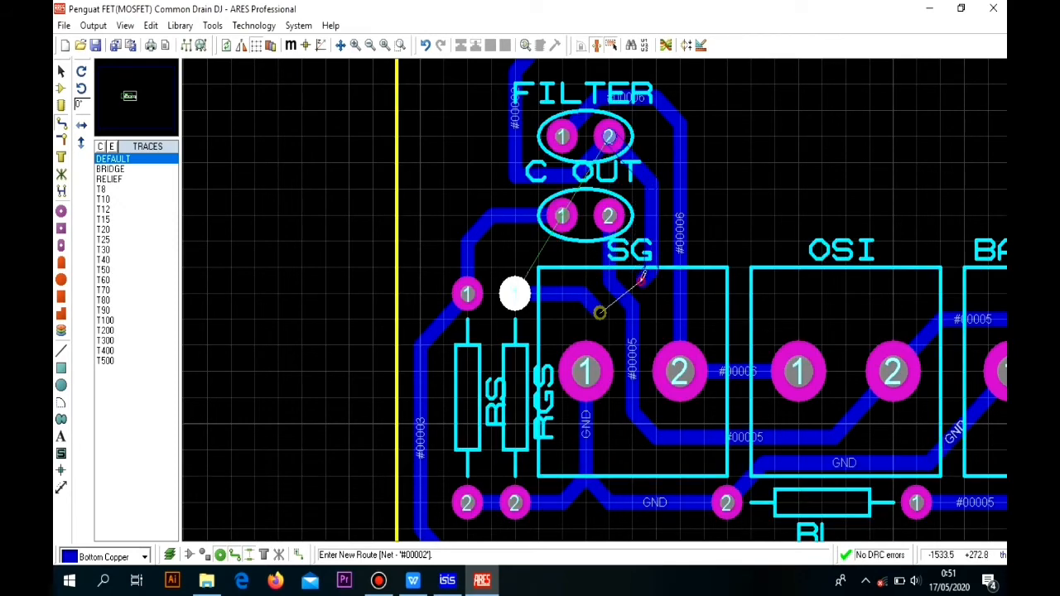
right_click(600, 312)
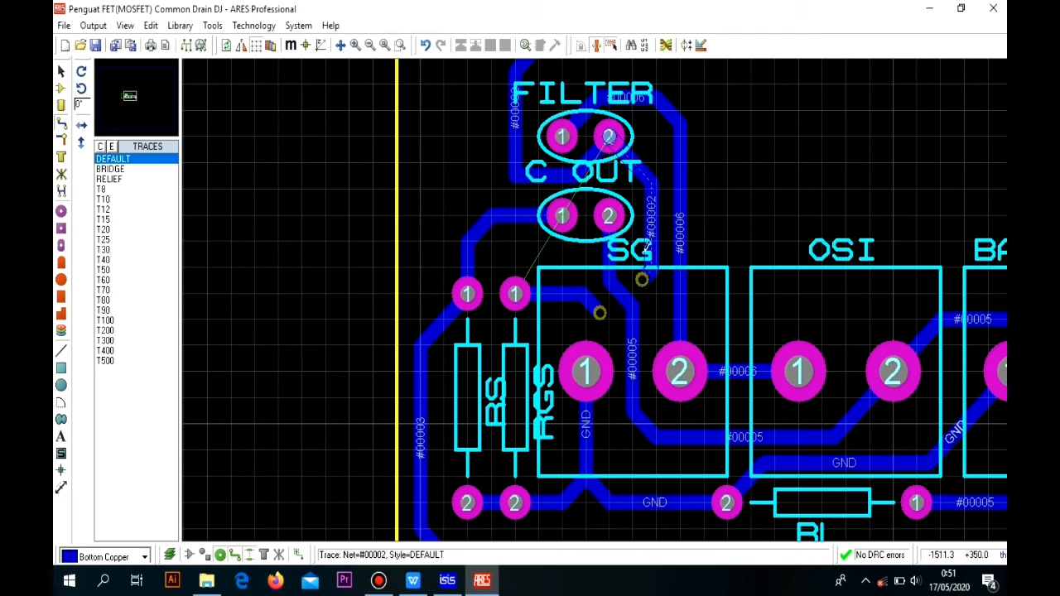
Step: Route a short Top Copper jumper across the C OUT pin 2 trace, connecting the ends of the RGS and FILTER stubs
scroll(597, 308, "down", 1)
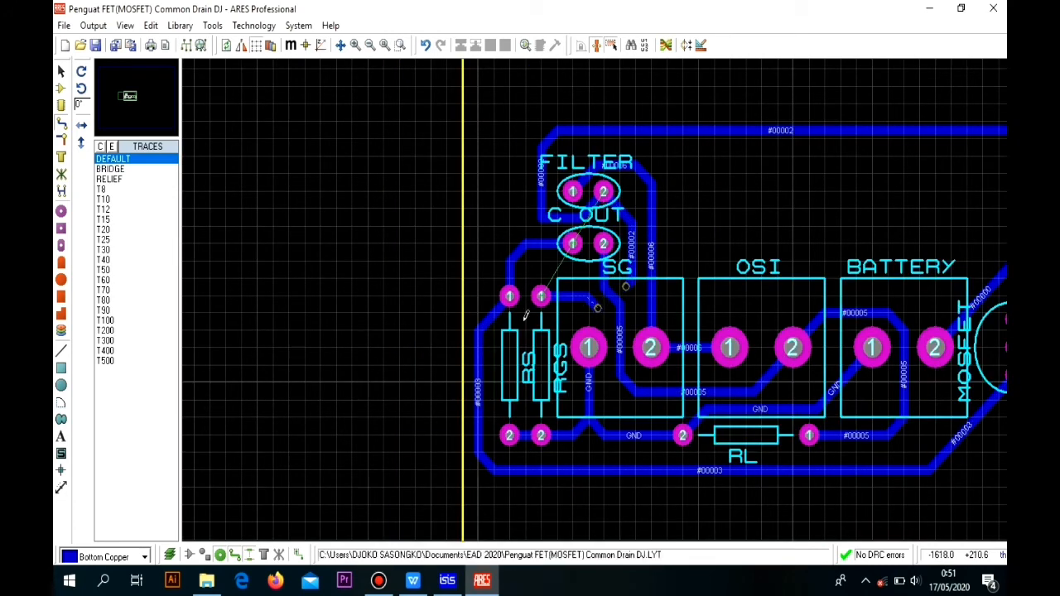
left_click(110, 555)
left_click(100, 520)
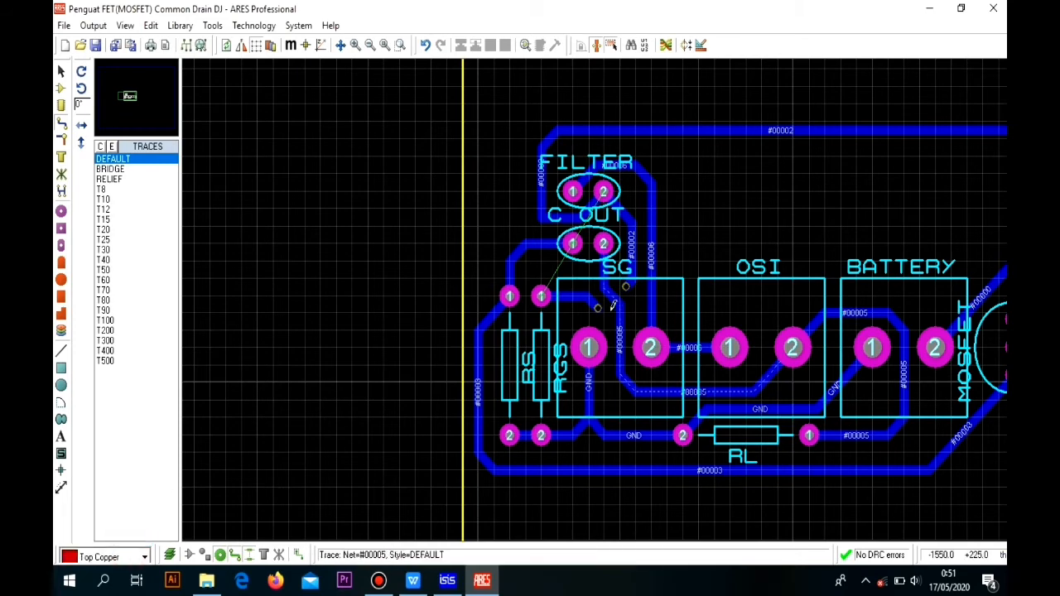
left_click(626, 286)
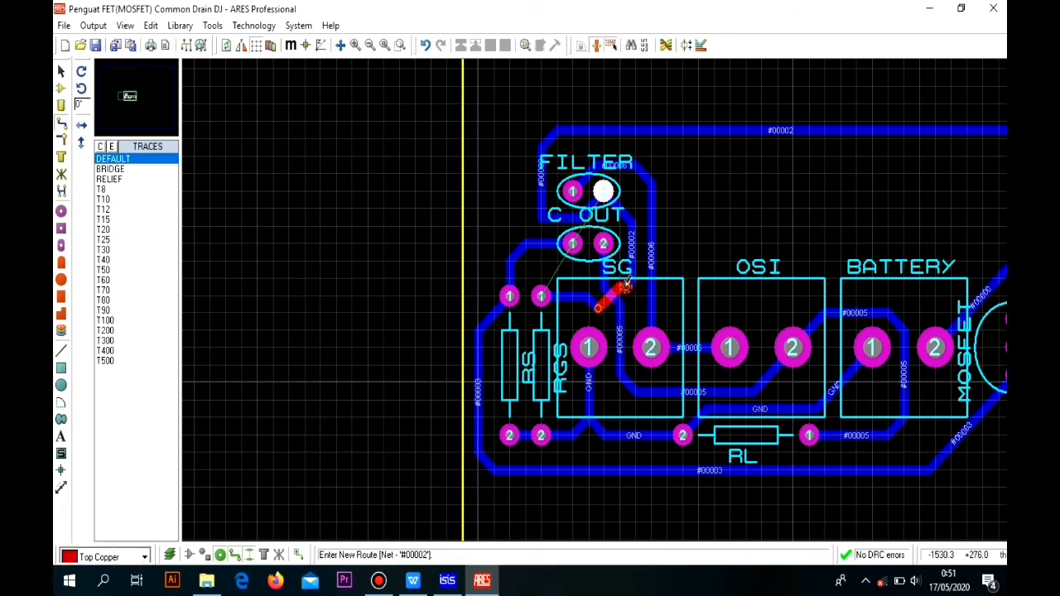
scroll(622, 291, "down", 1)
scroll(598, 282, "up", 2)
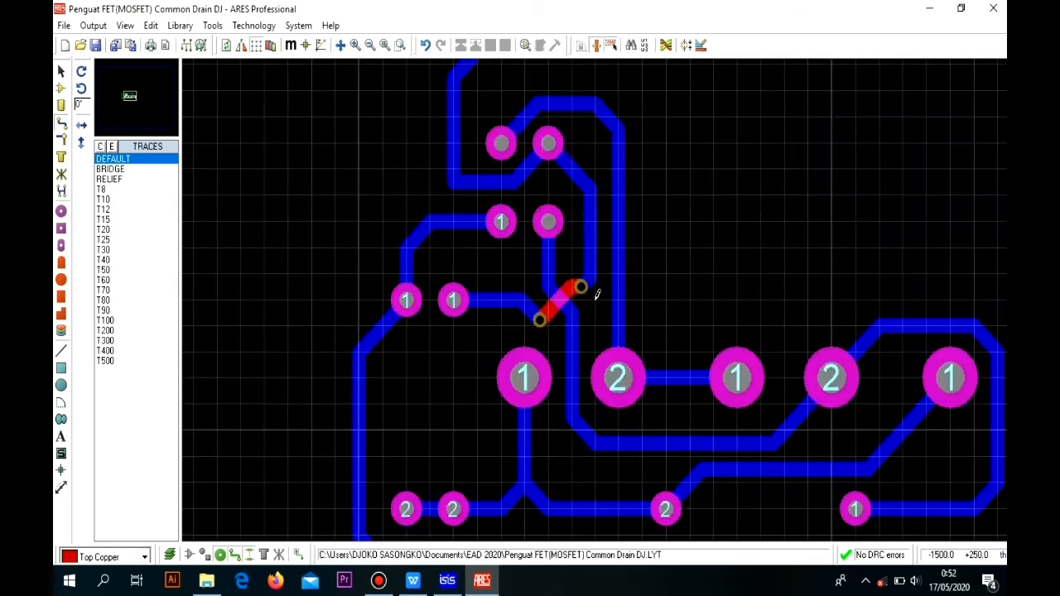
scroll(600, 293, "up", 2)
scroll(613, 307, "down", 2)
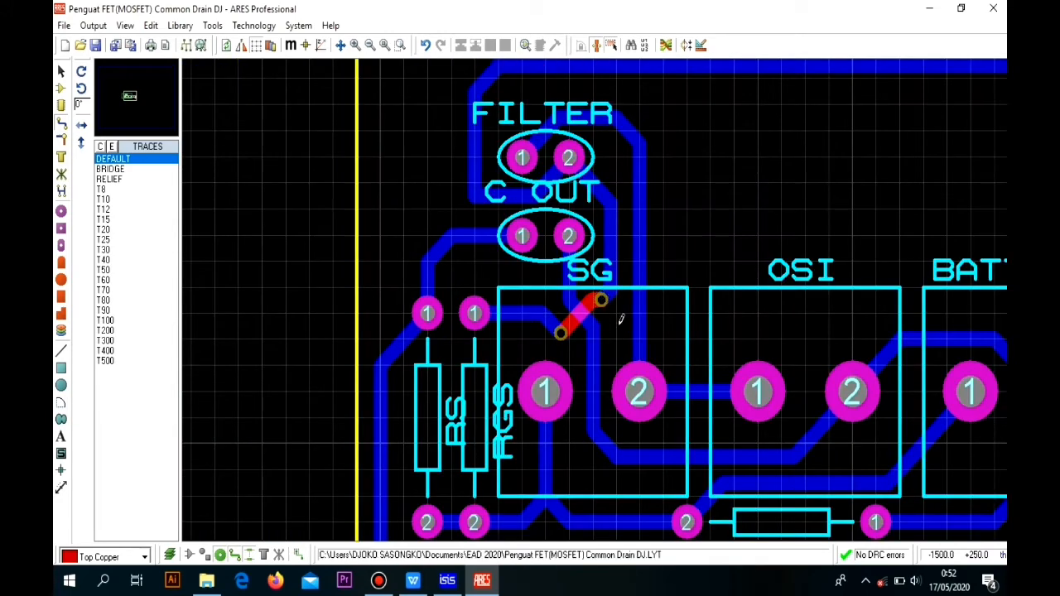
Step: Delete all traces and the jumper on the whole board at once
scroll(620, 319, "down", 2)
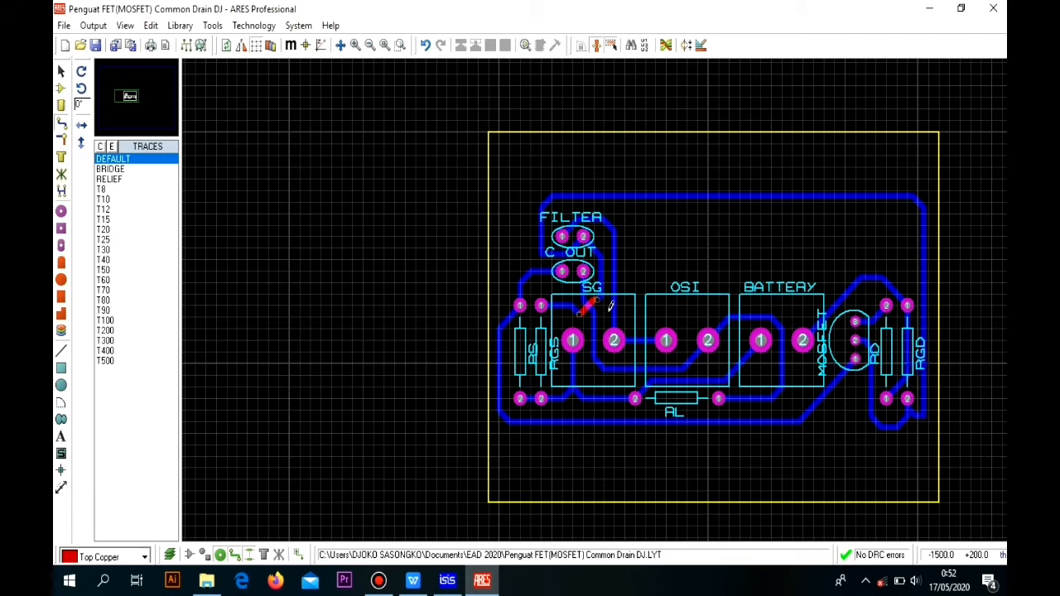
scroll(613, 290, "down", 2)
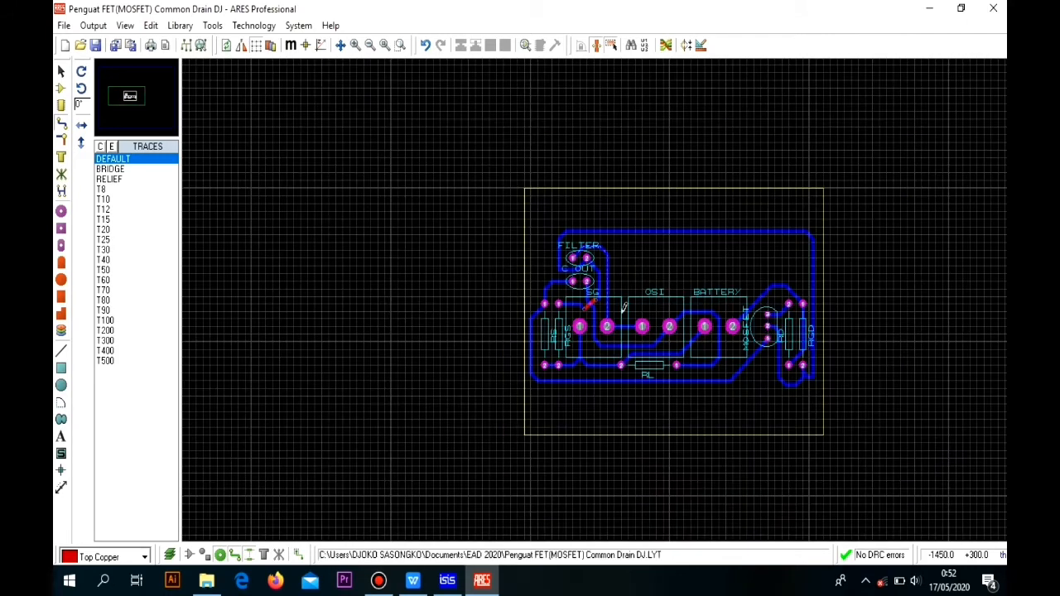
scroll(609, 294, "up", 3)
scroll(598, 303, "down", 3)
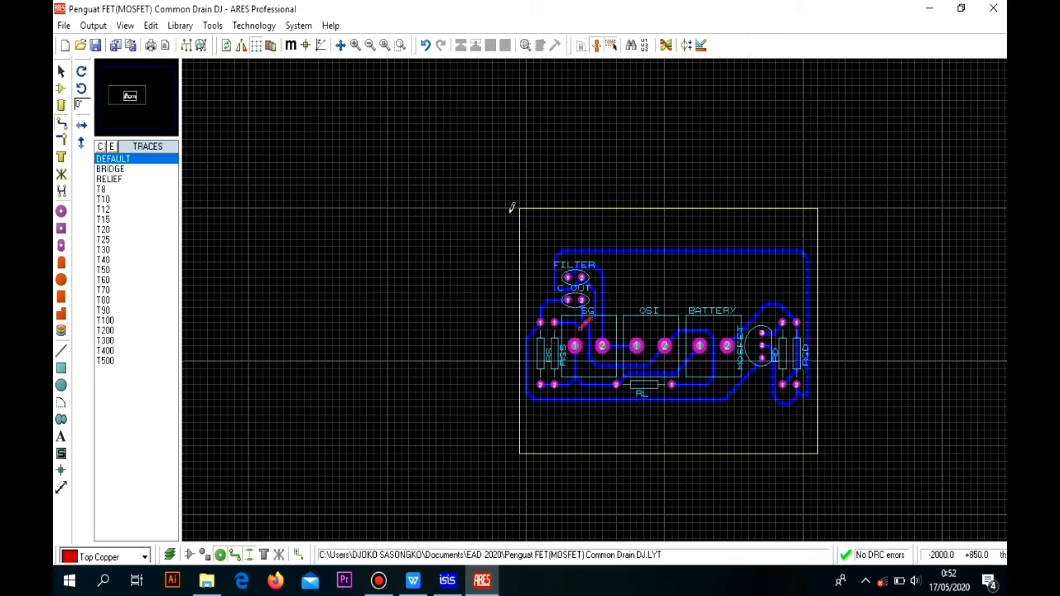
left_click_drag(471, 169, 838, 476)
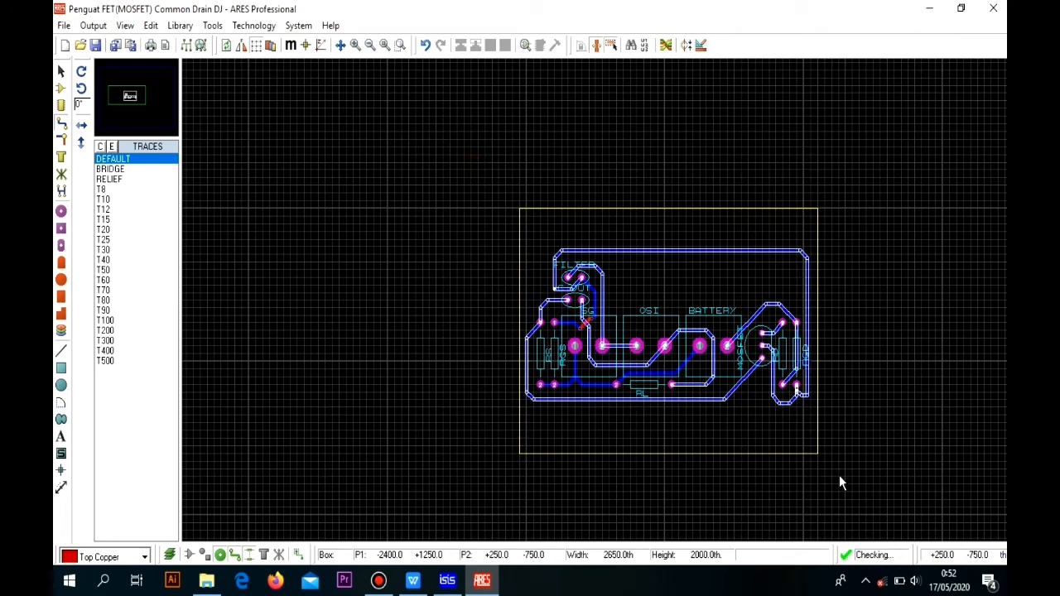
key("Delete")
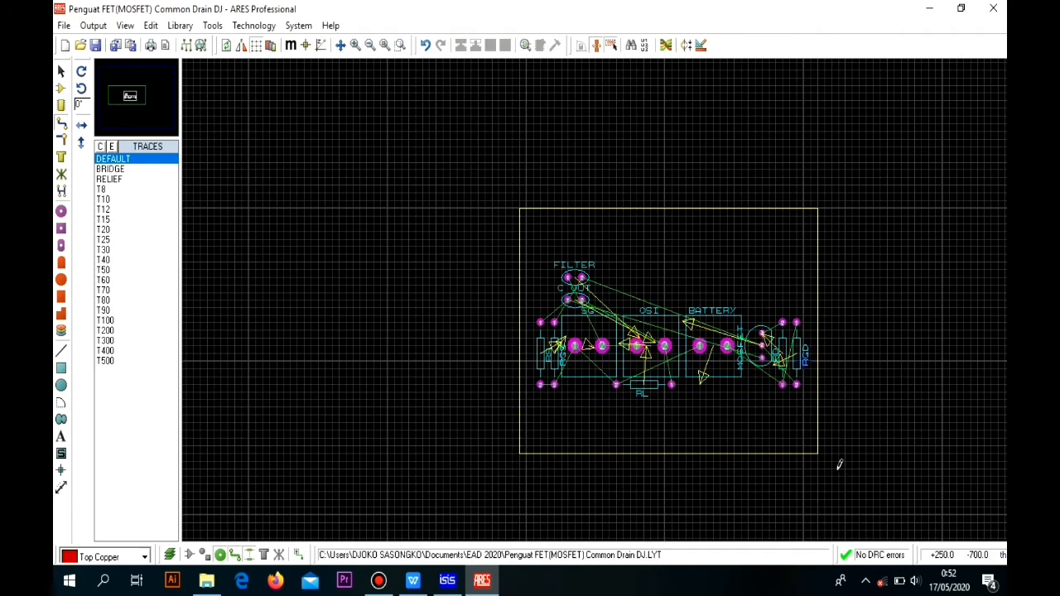
left_click(478, 177)
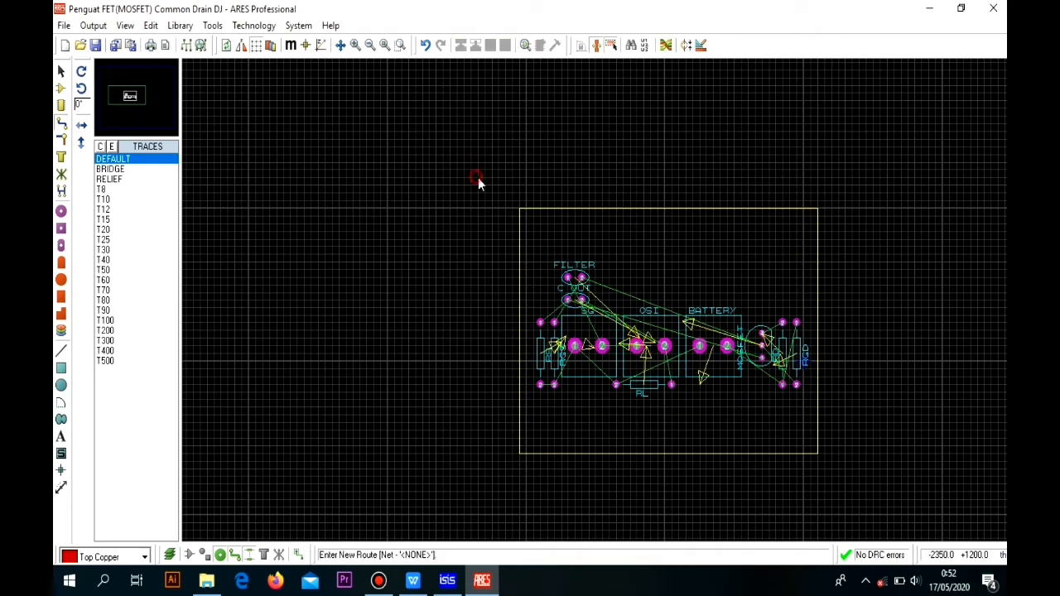
key("Escape")
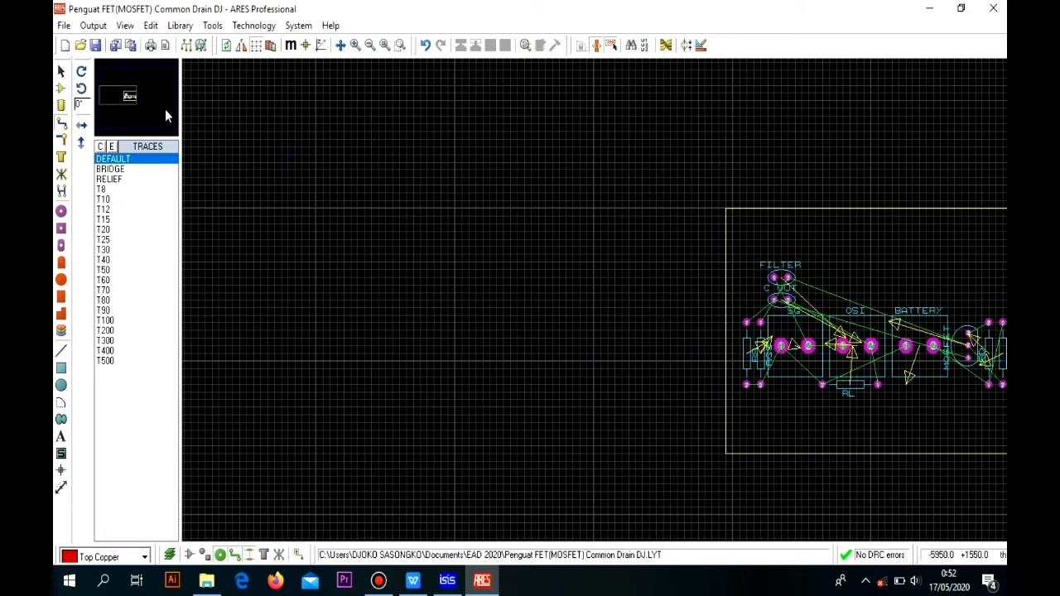
Step: Delete all placed components together with the board outline, leaving the layout empty
left_click(61, 72)
scroll(597, 234, "down", 4)
left_click_drag(596, 235, 805, 385)
left_click(811, 406)
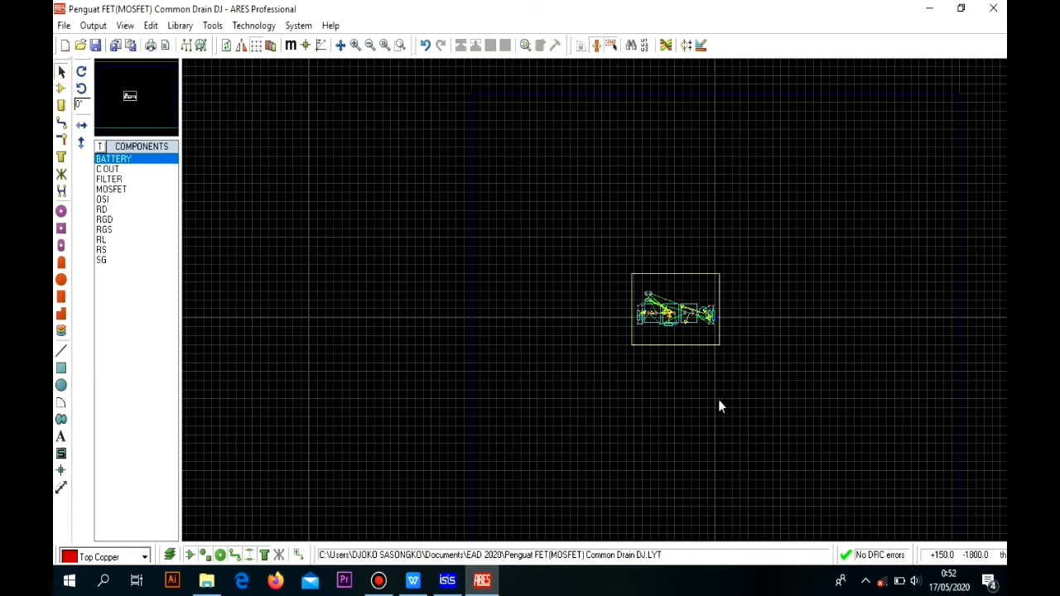
left_click_drag(585, 237, 764, 372)
scroll(594, 300, "up", 2)
scroll(560, 289, "down", 1)
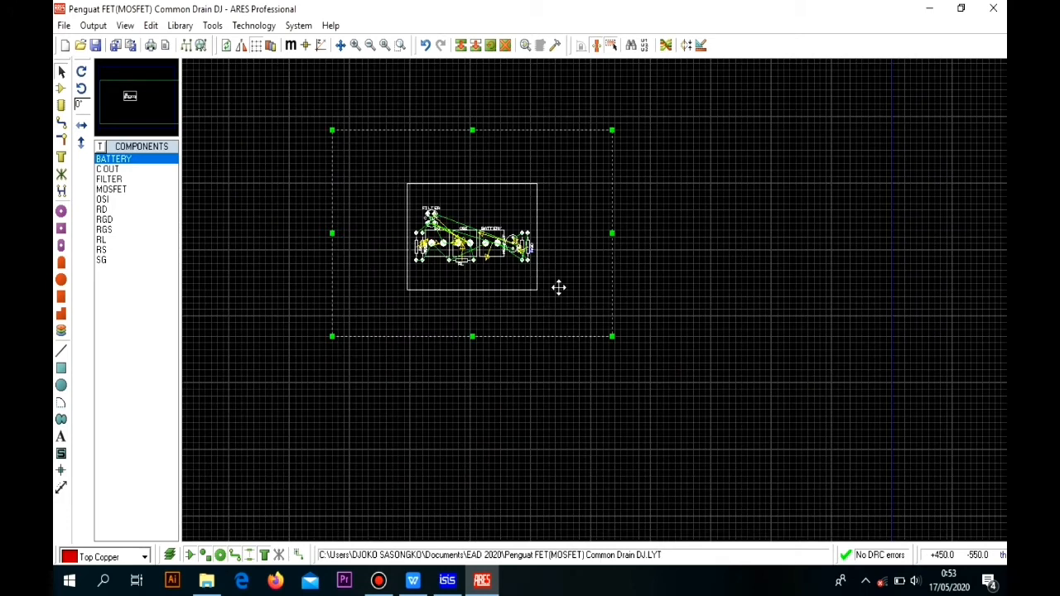
key("Delete")
scroll(570, 282, "down", 3)
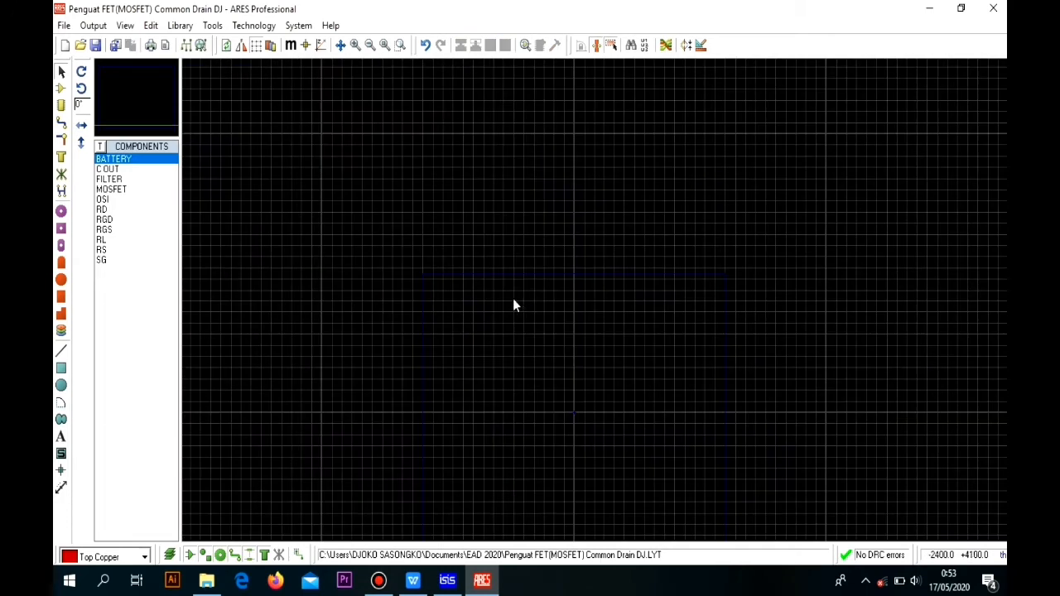
Step: Place the OSI component as the first part on the empty layout, unrotated
left_click(60, 91)
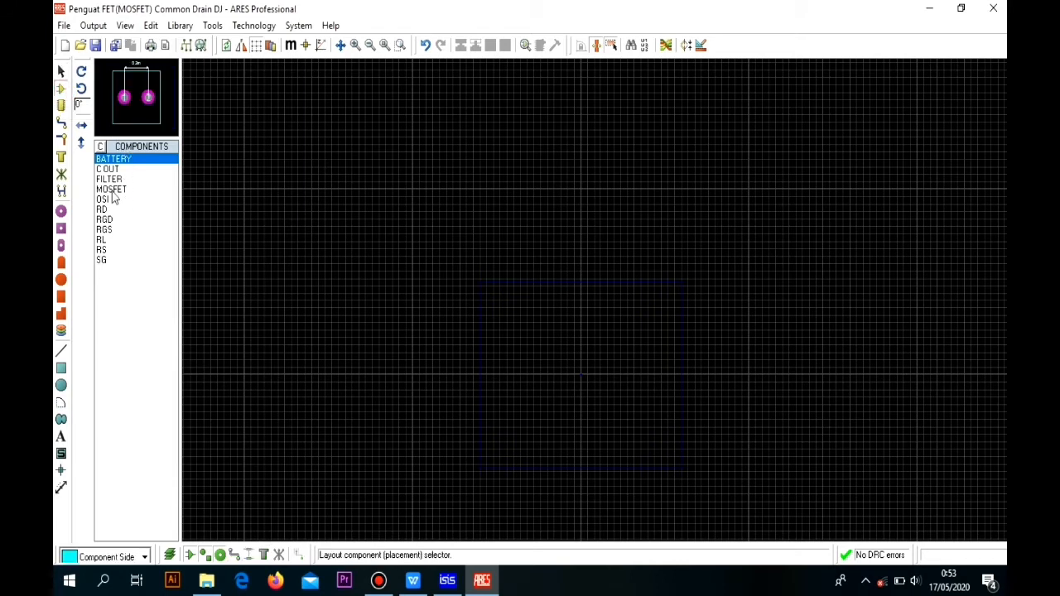
left_click(112, 179)
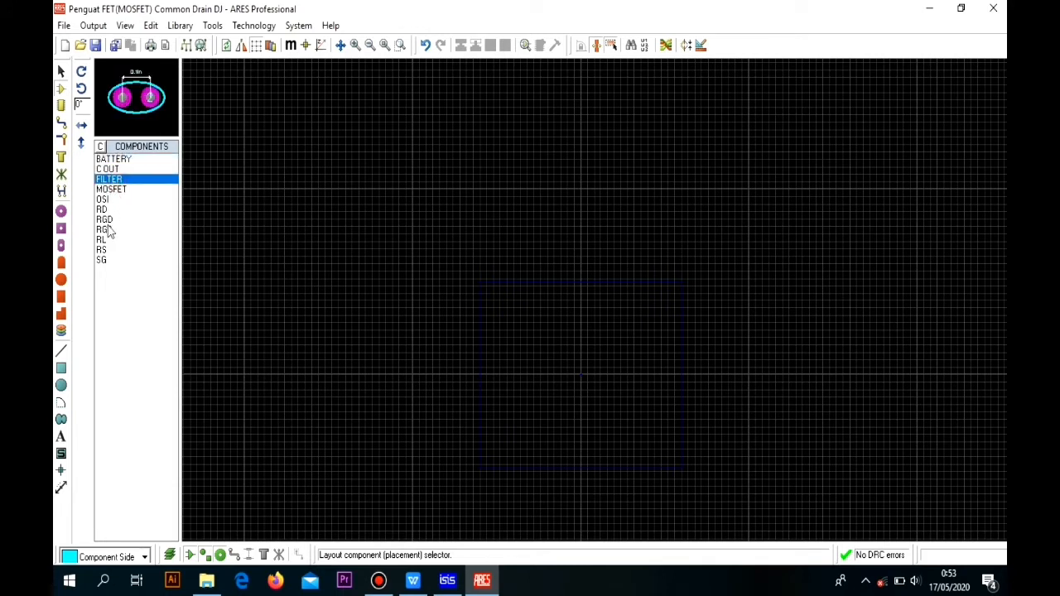
left_click(106, 230)
left_click(113, 190)
left_click(103, 200)
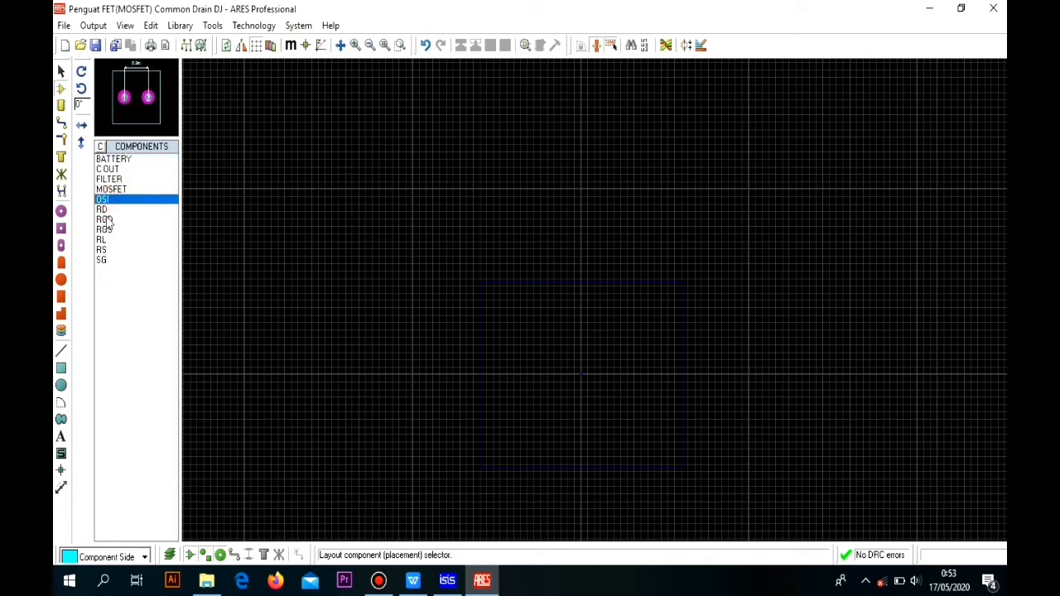
left_click(105, 219)
left_click(102, 199)
scroll(343, 255, "down", 1)
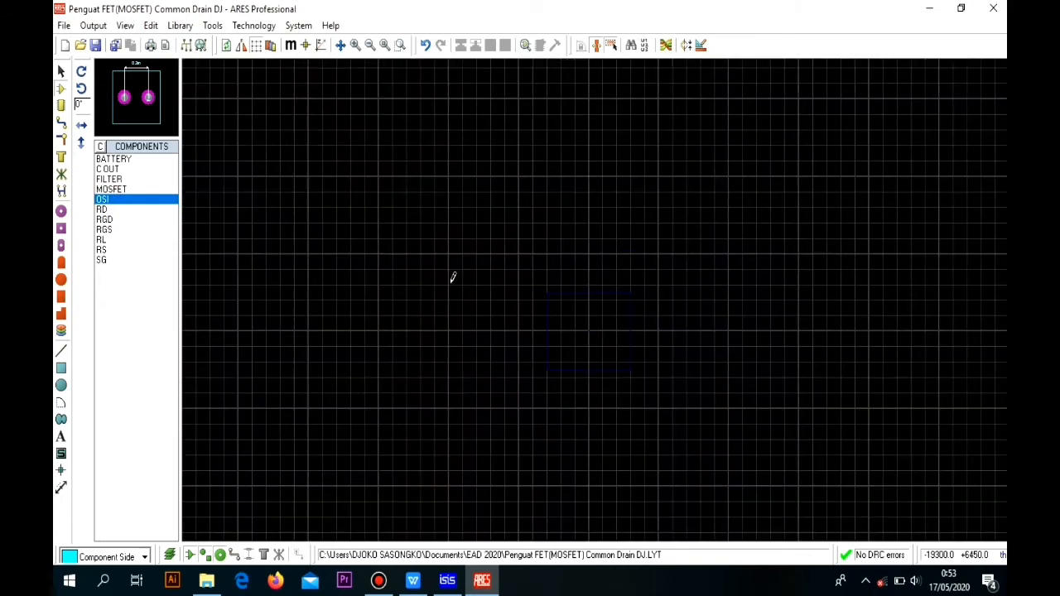
scroll(595, 296, "up", 5)
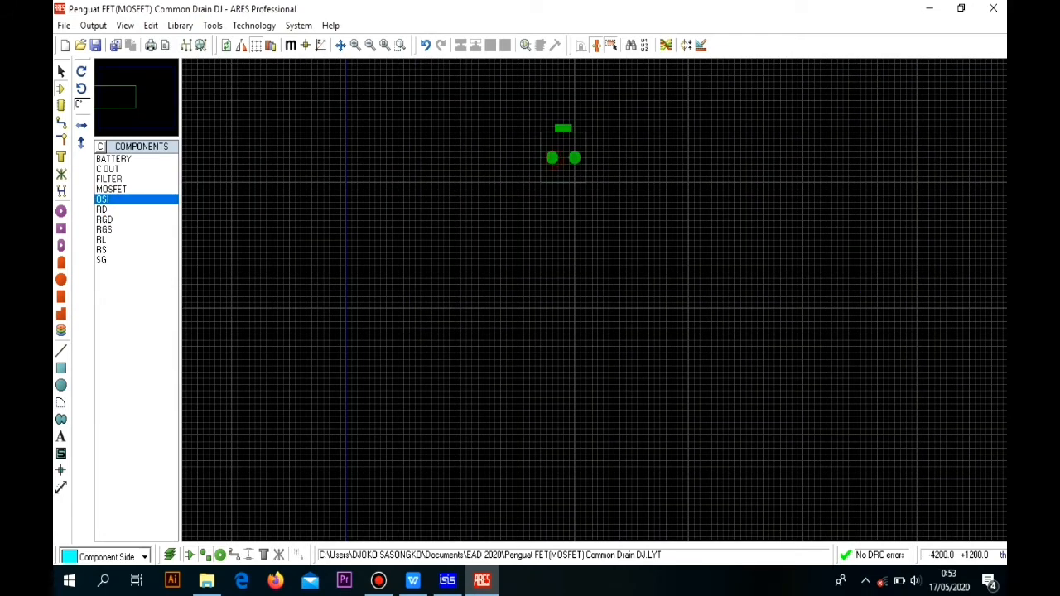
left_click(546, 157)
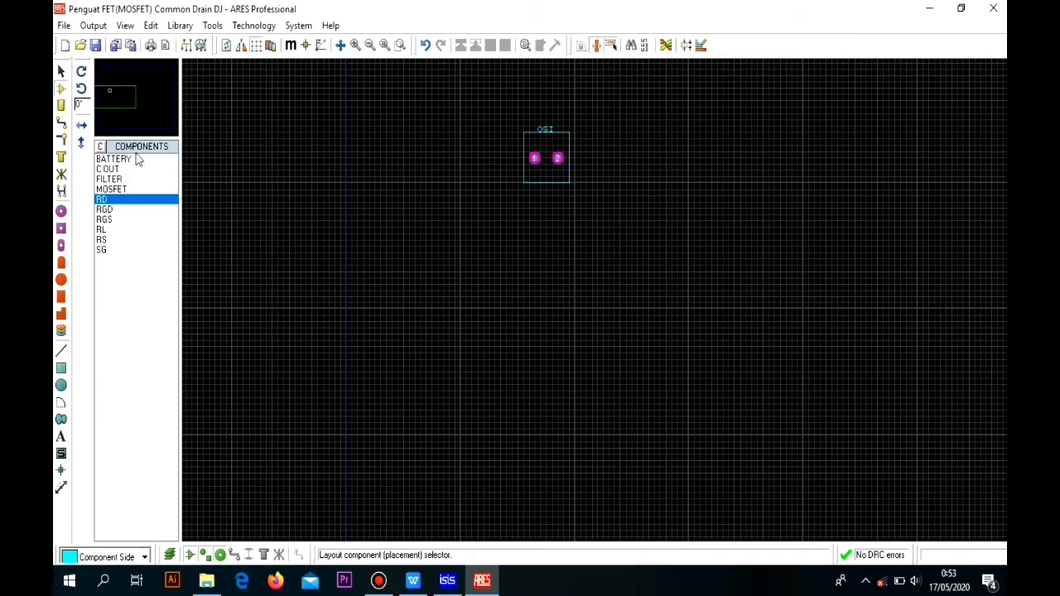
Step: Place the SG and BATTERY components in one row to the right of OSI, evenly spaced
left_click(102, 249)
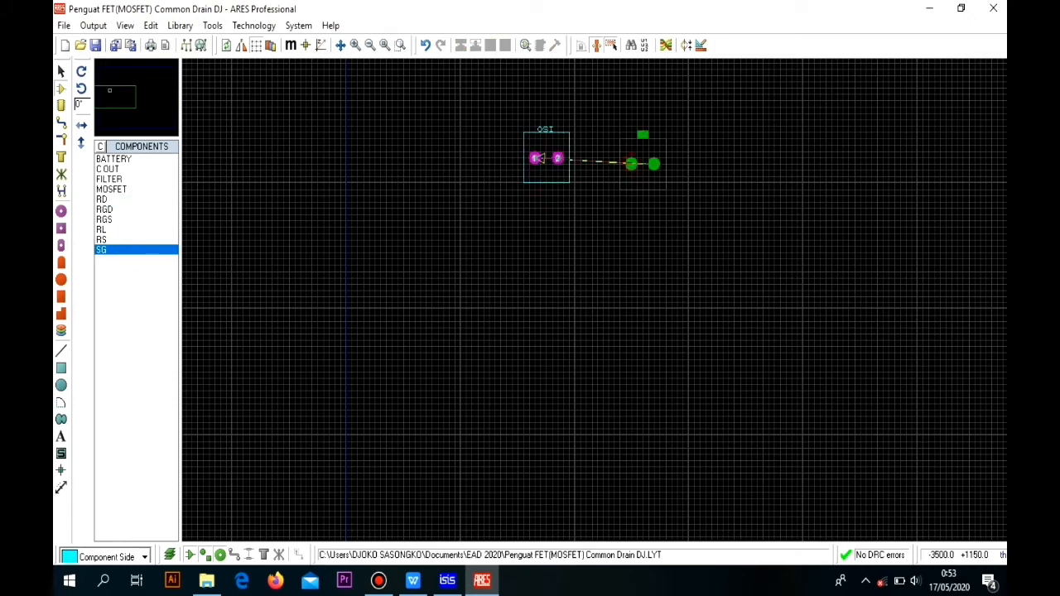
left_click(632, 159)
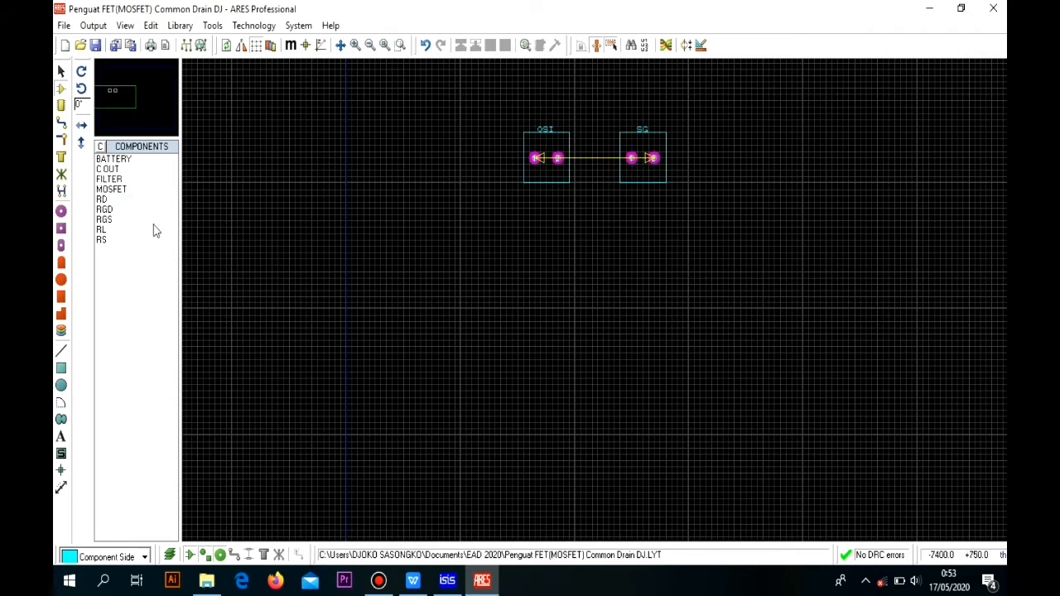
left_click(116, 190)
left_click(120, 159)
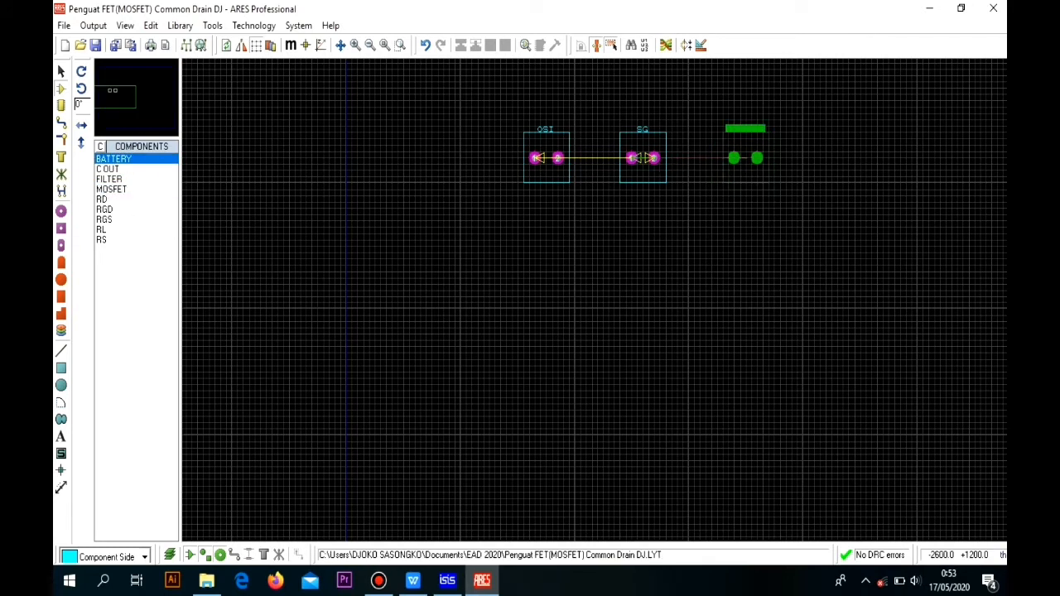
left_click(740, 158)
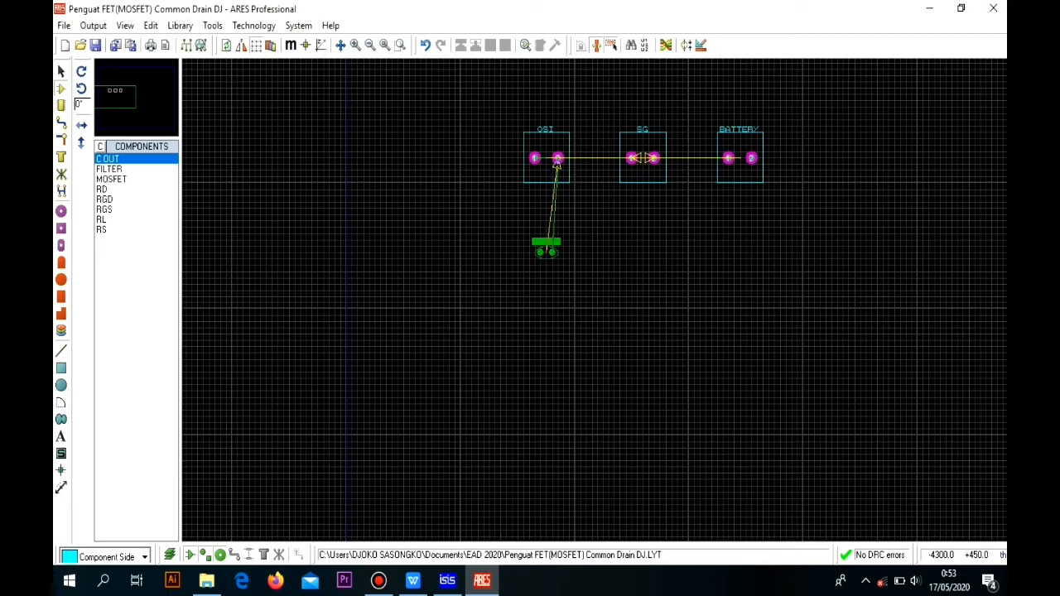
key("Escape")
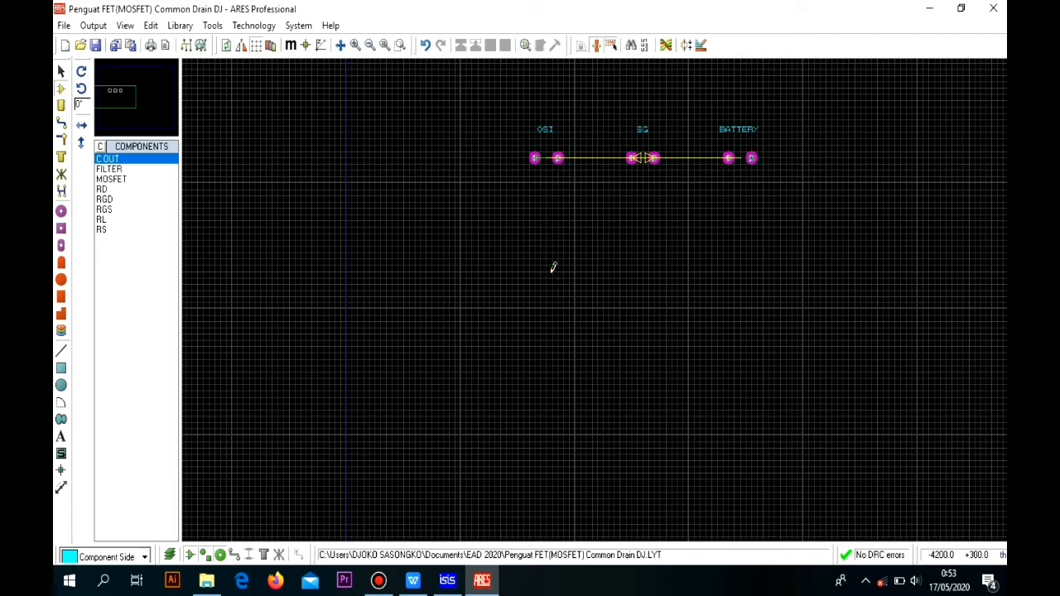
Step: Rotate the MOSFET to -90° and place it centred below SG
left_click(115, 180)
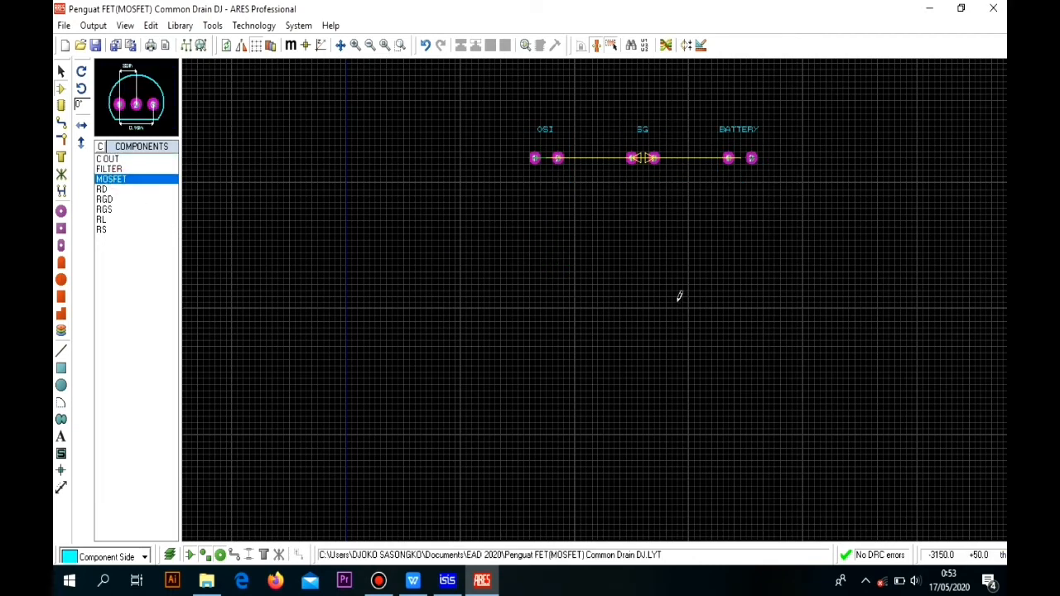
key("Num_Lock")
key("KP_Add")
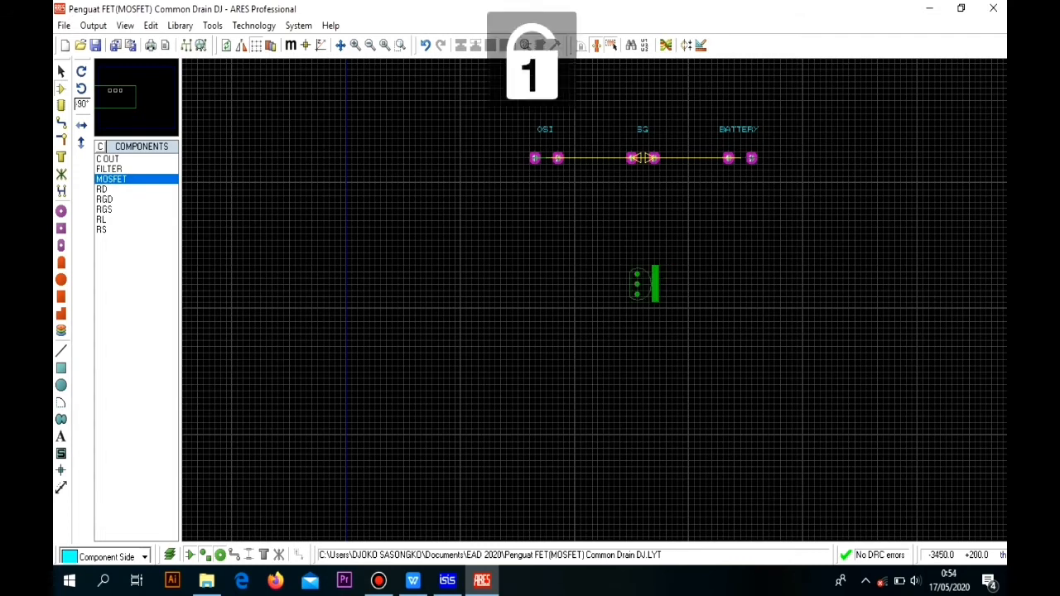
key("KP_Add")
key("KP_Add")
key("KP_Add")
key("KP_Add")
key("KP_Add")
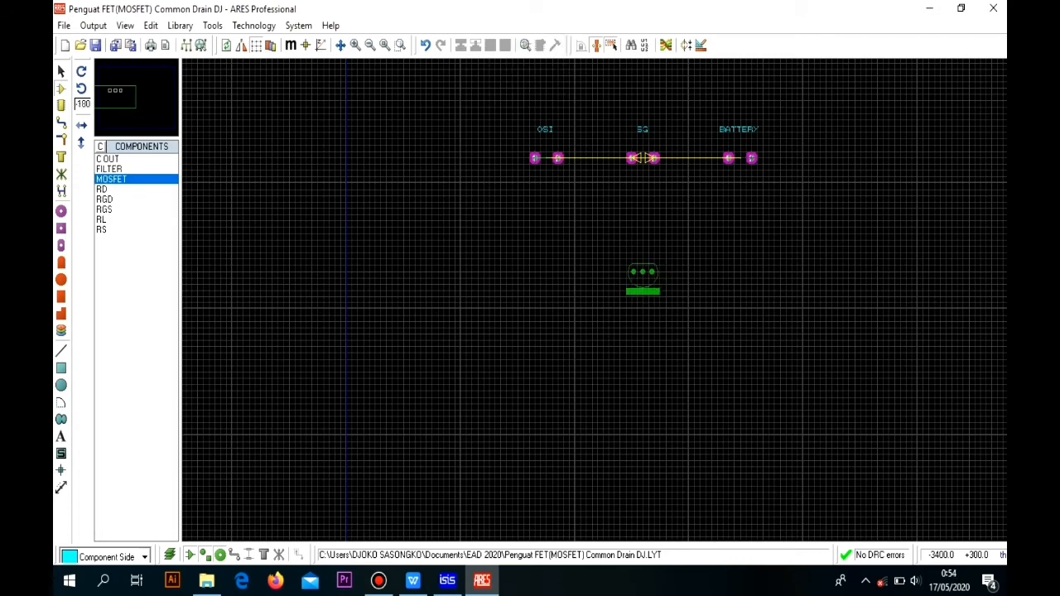
key("KP_Add")
key("KP_Add")
key("KP_Add")
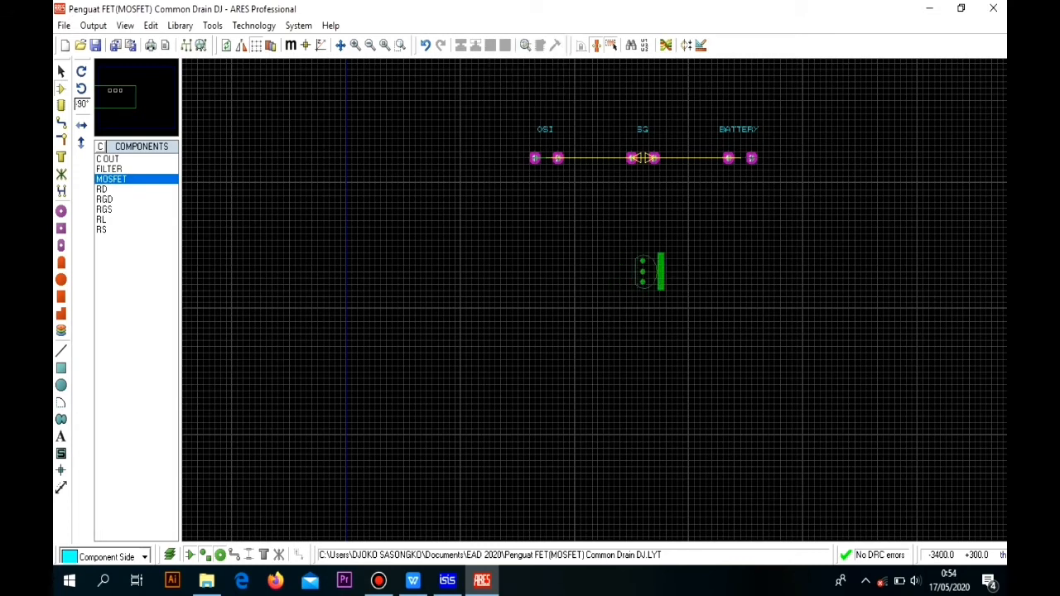
key("Num_Lock")
scroll(650, 272, "up", 2)
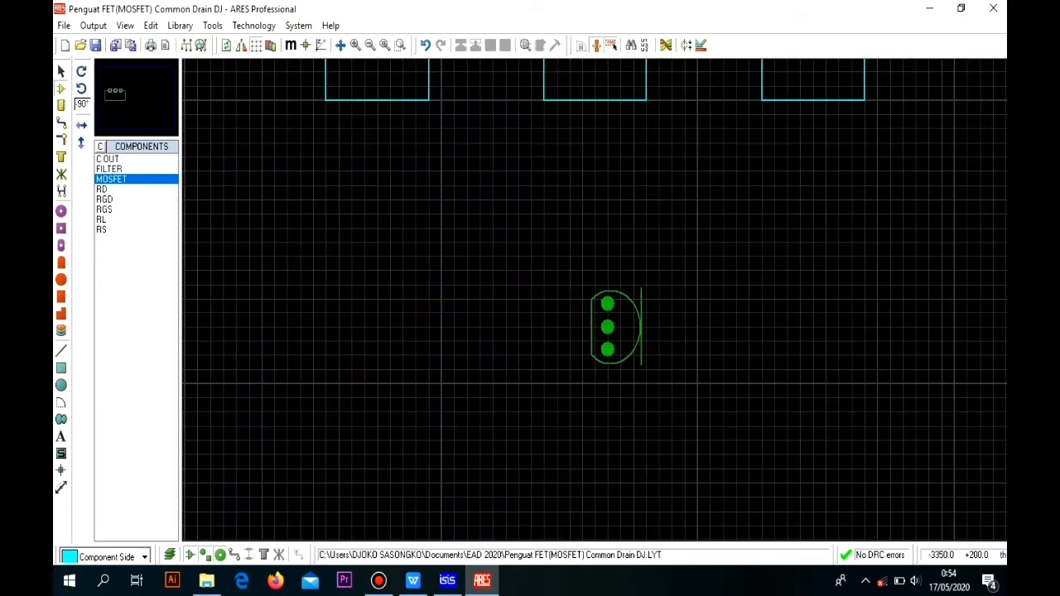
left_click(617, 327)
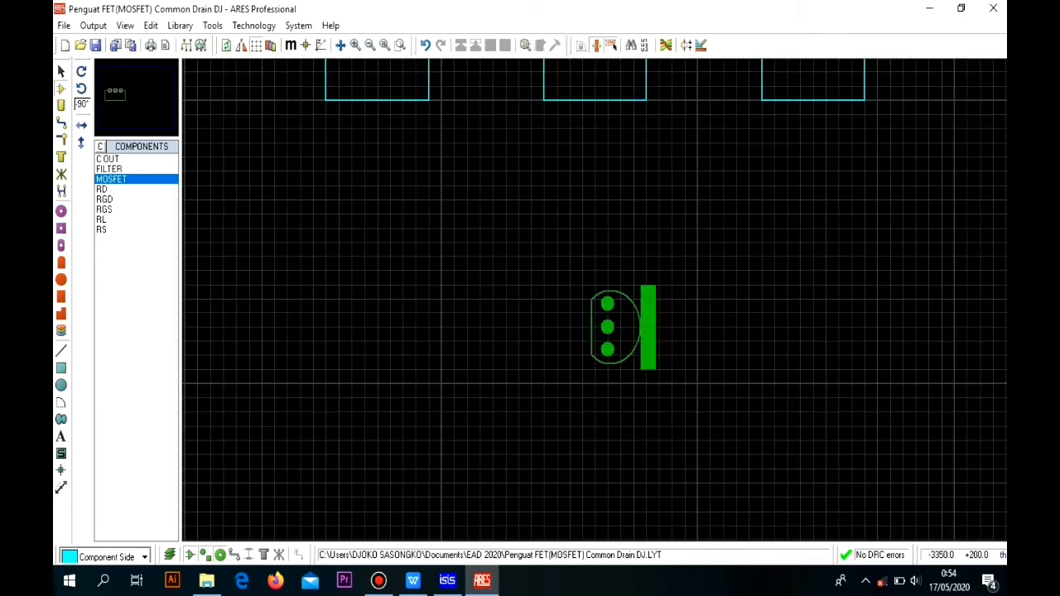
scroll(617, 327, "down", 2)
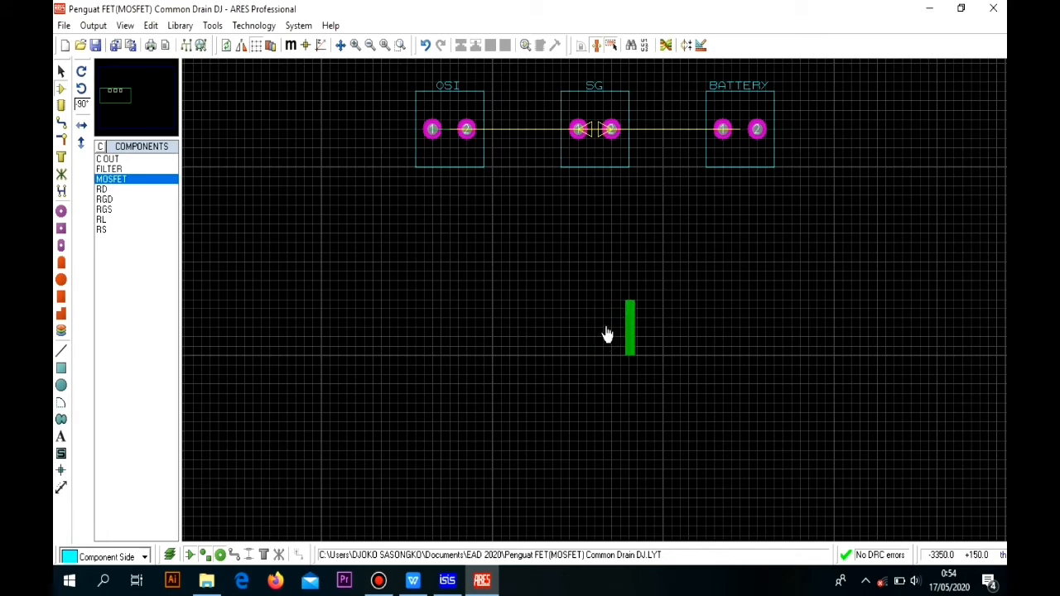
left_click(607, 333)
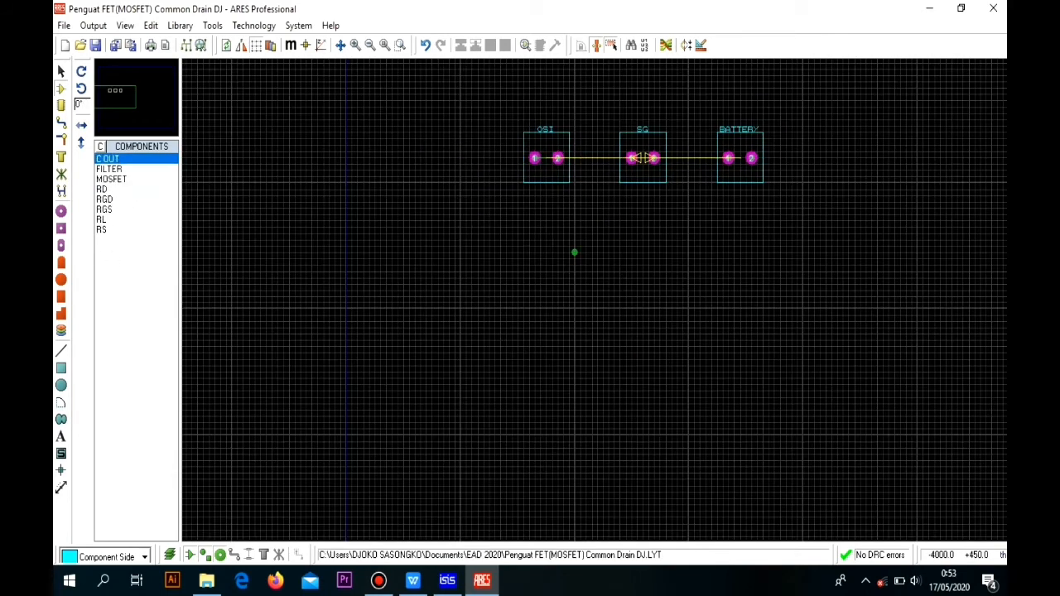
Step: Place the MOSFET rotated to -90° below the SG component
left_click(547, 247)
left_click(111, 179)
left_click(654, 276)
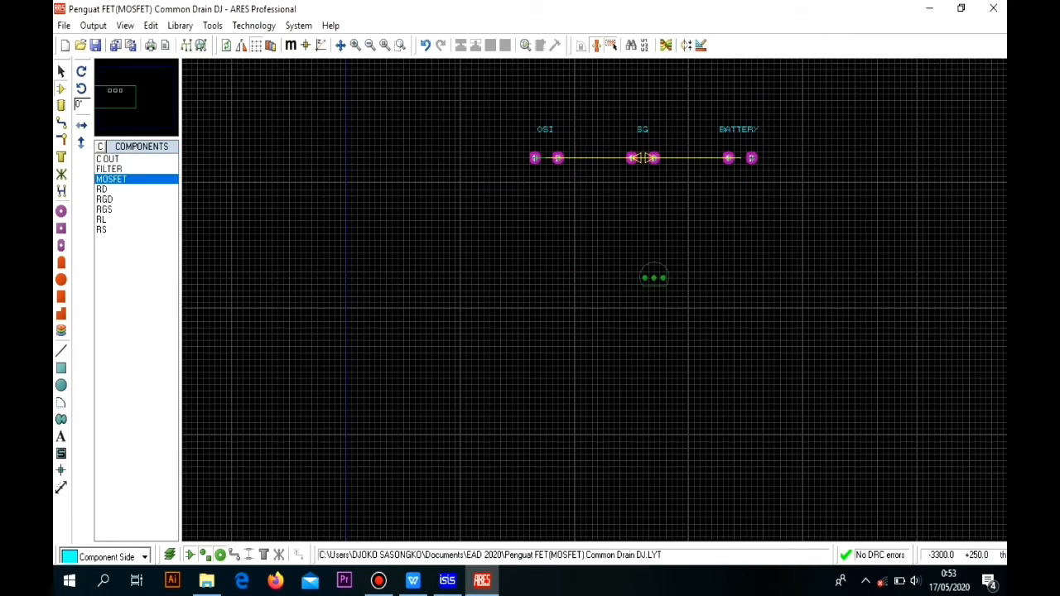
key("minus")
scroll(650, 273, "up", 1)
left_click(607, 327)
Step: Place RL horizontally below OSI and SG, and RS vertically beside its pin 2, rotated to -270°
left_click(103, 210)
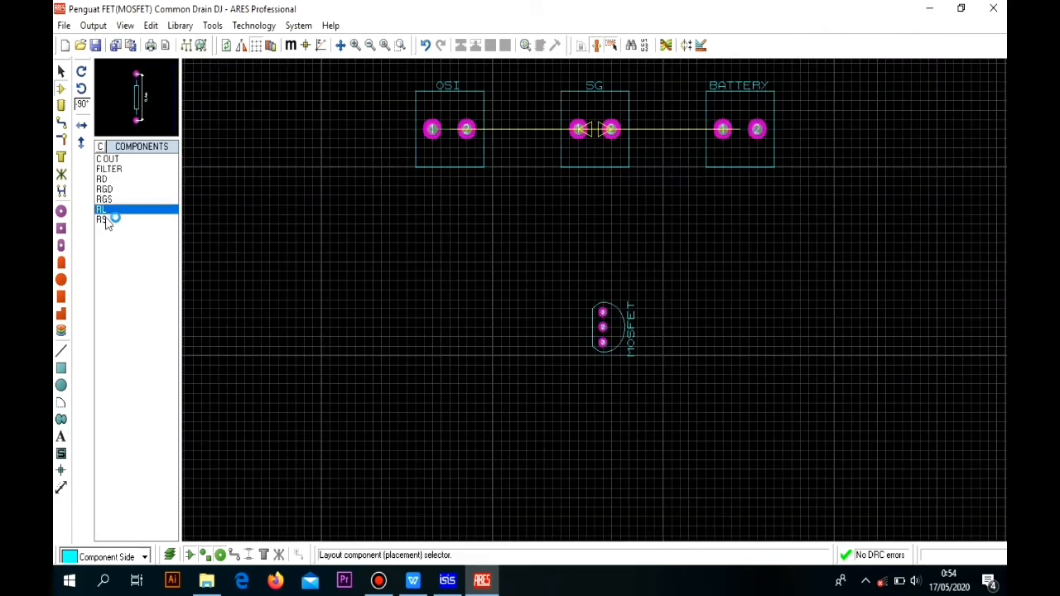
left_click(501, 232)
left_click(554, 245)
key("minus")
key("minus")
key("minus")
left_click(561, 271)
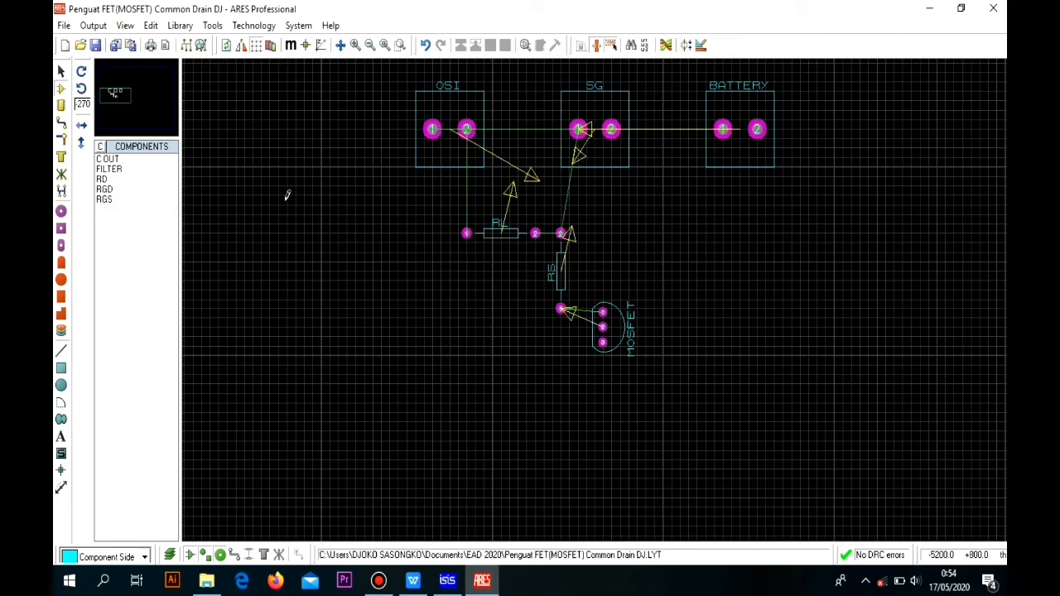
Step: Place C OUT horizontally below RL, and FILTER at -90° beneath OSI pin 1
left_click(111, 159)
left_click(466, 290)
key("minus")
key("minus")
key("minus")
key("minus")
left_click(475, 309)
key("minus")
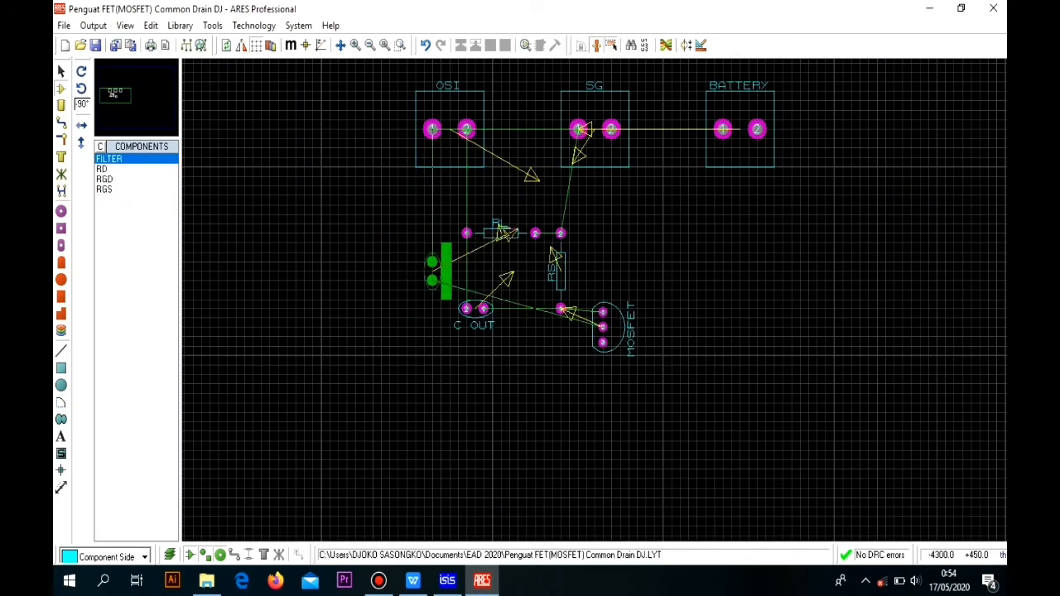
left_click(432, 271)
Step: Place RD, RGD and RGS vertically side by side below BATTERY
left_click(757, 299)
left_click(104, 158)
left_click(722, 299)
left_click(104, 158)
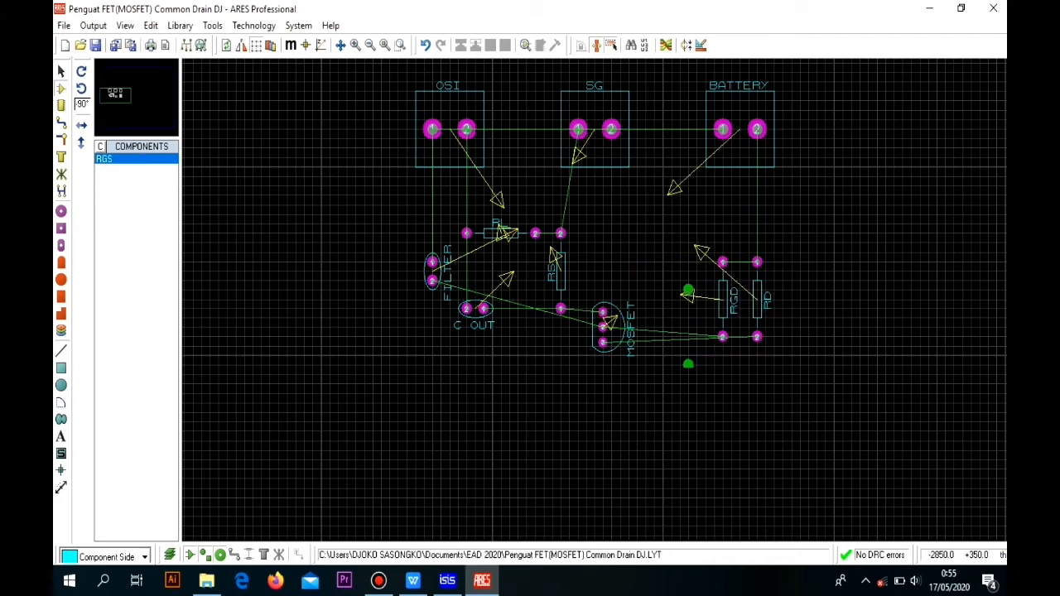
left_click(688, 298)
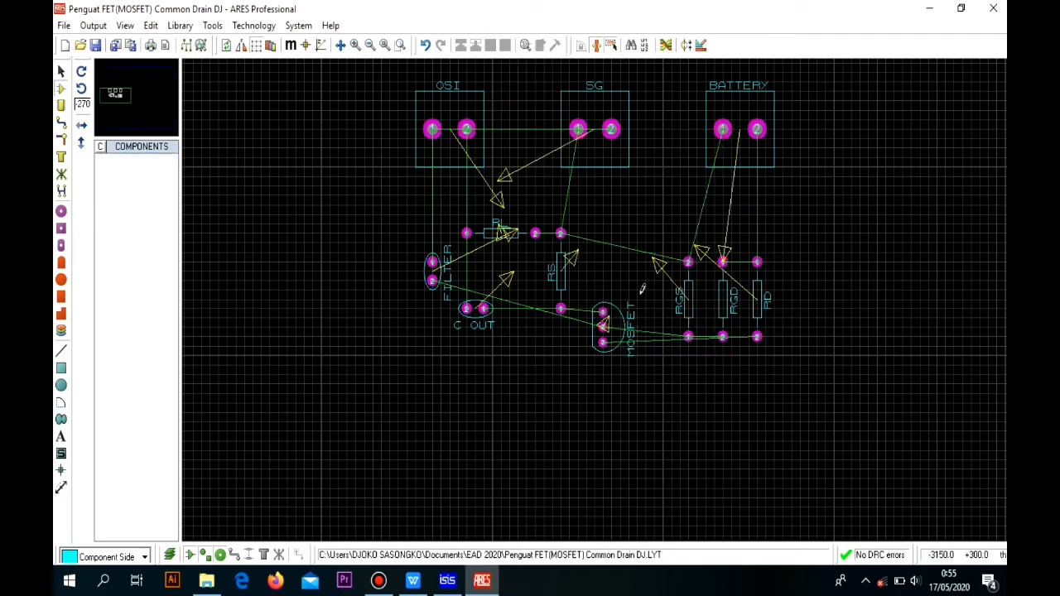
Step: Start track placement with the DEFAULT trace style and accept its 30th width
left_click(60, 121)
left_click(131, 159)
double_click(130, 161)
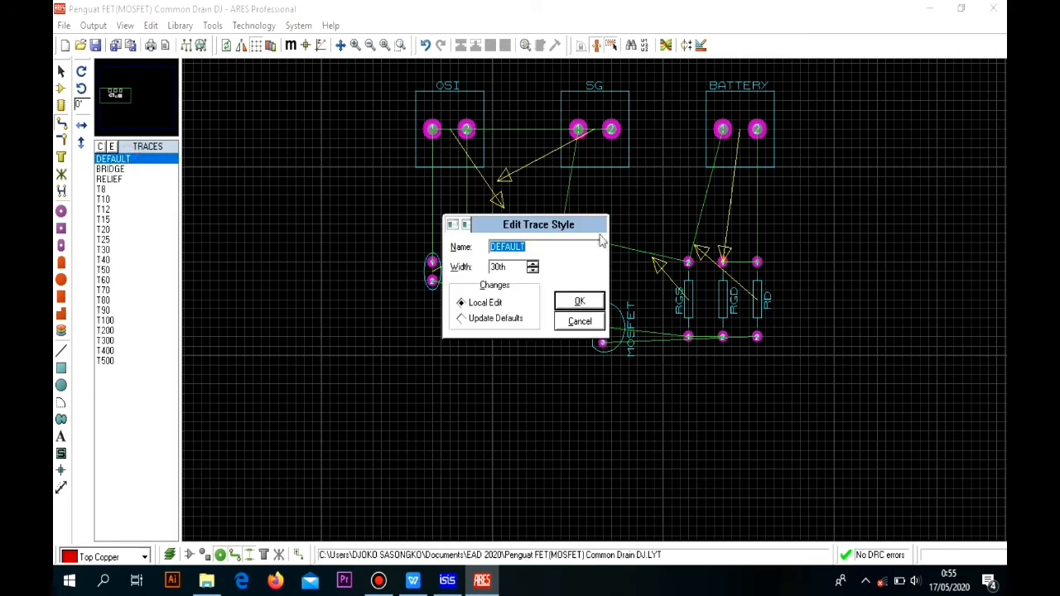
left_click(596, 307)
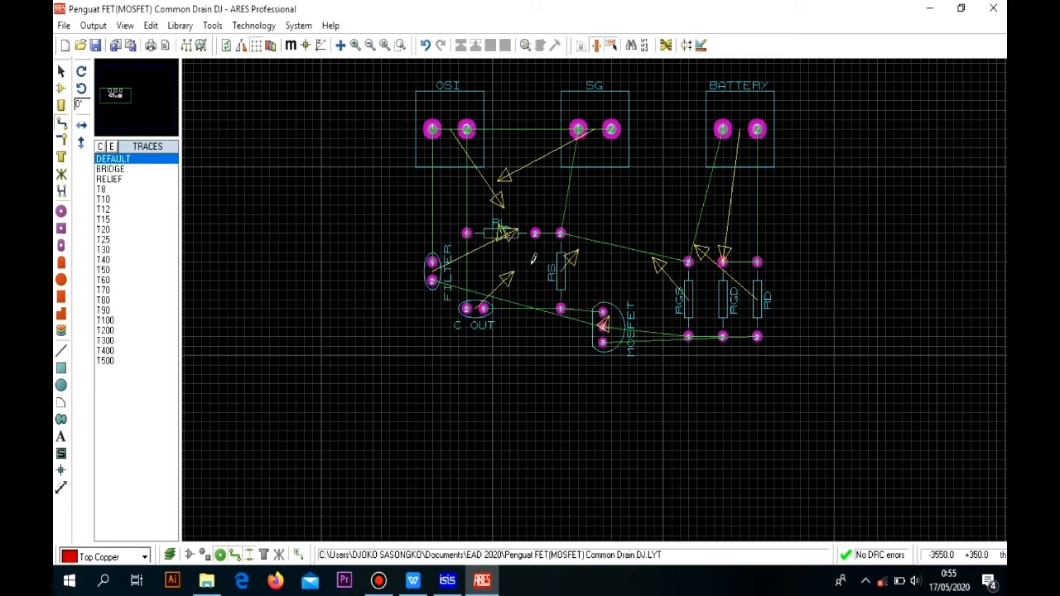
Step: Try routing FILTER pin 1 to OSI pin 1 on Top Copper, and undo the trace
left_click(432, 262)
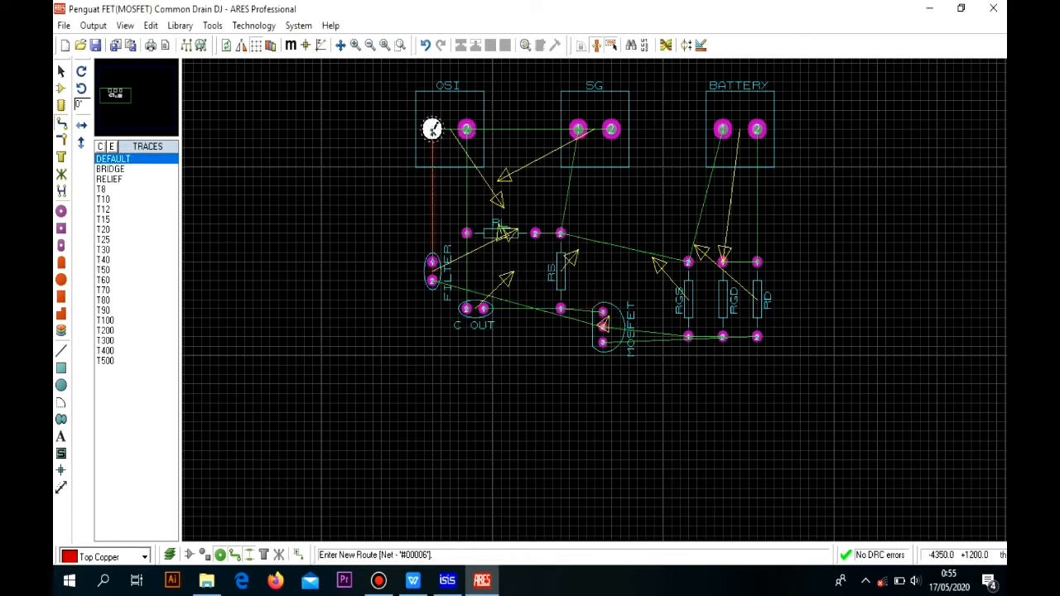
left_click(431, 129)
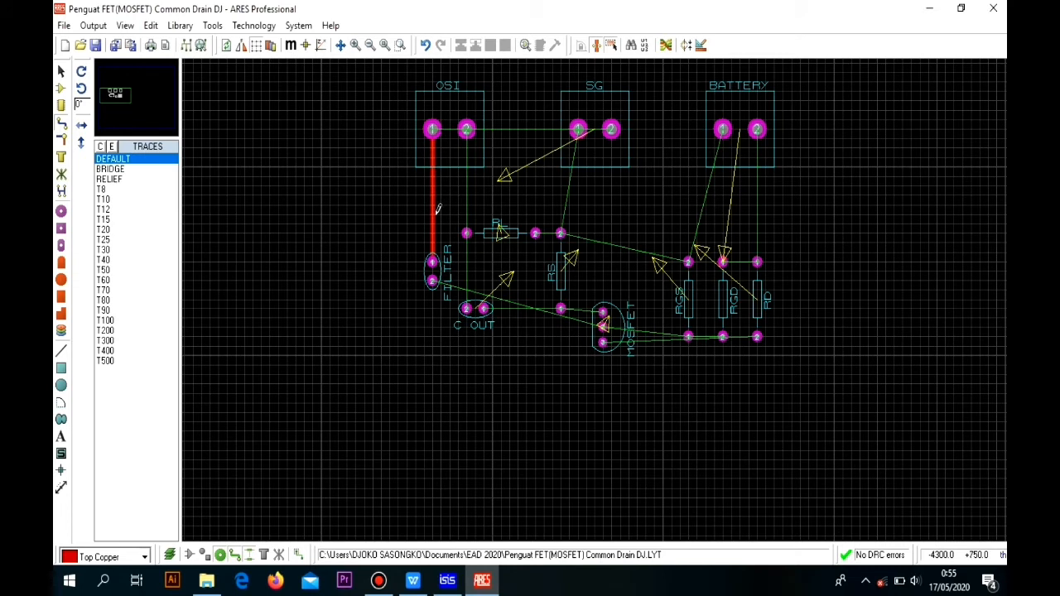
key("ctrl+z")
Step: Set the routing layer to Bottom Copper and route FILTER pin 1 straight to OSI pin 1
left_click(144, 557)
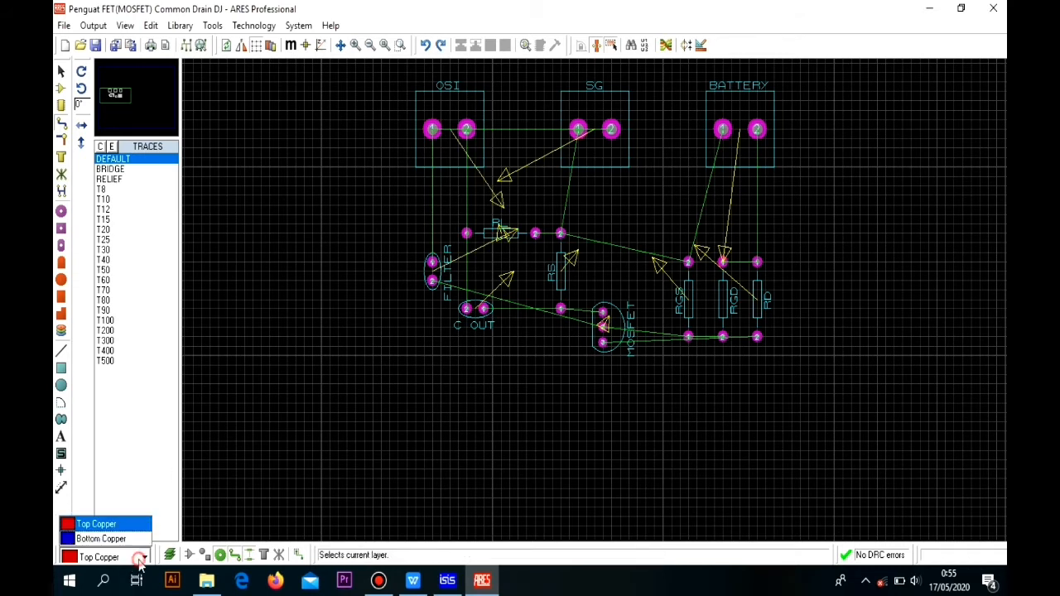
left_click(83, 537)
left_click(431, 262)
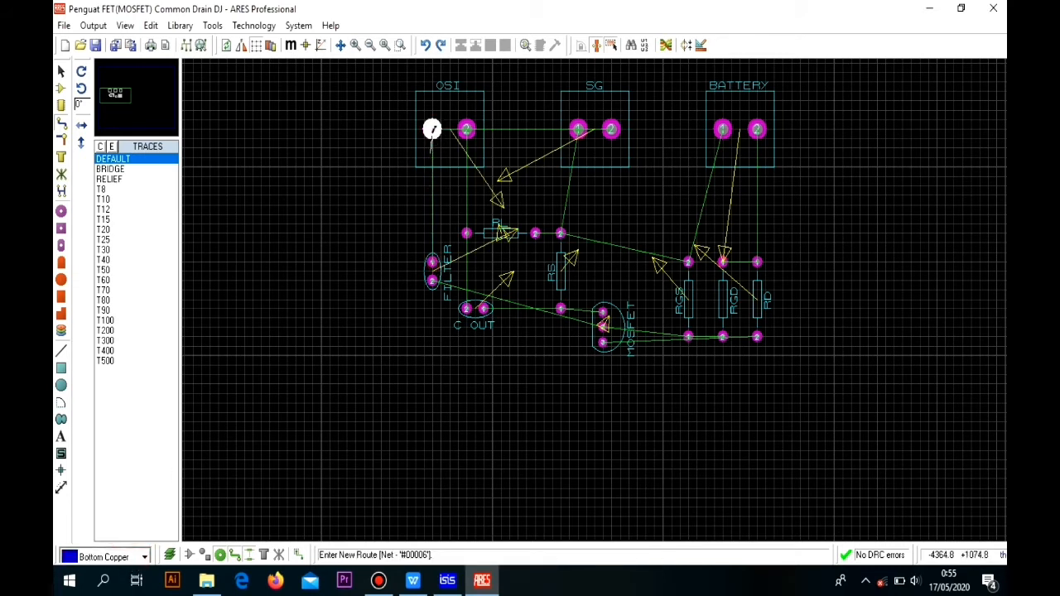
left_click(431, 129)
Step: Route a straight vertical trace from C OUT pin 2 through RL pin 1 to OSI pin 2
scroll(432, 285, "up", 3)
scroll(596, 297, "down", 5)
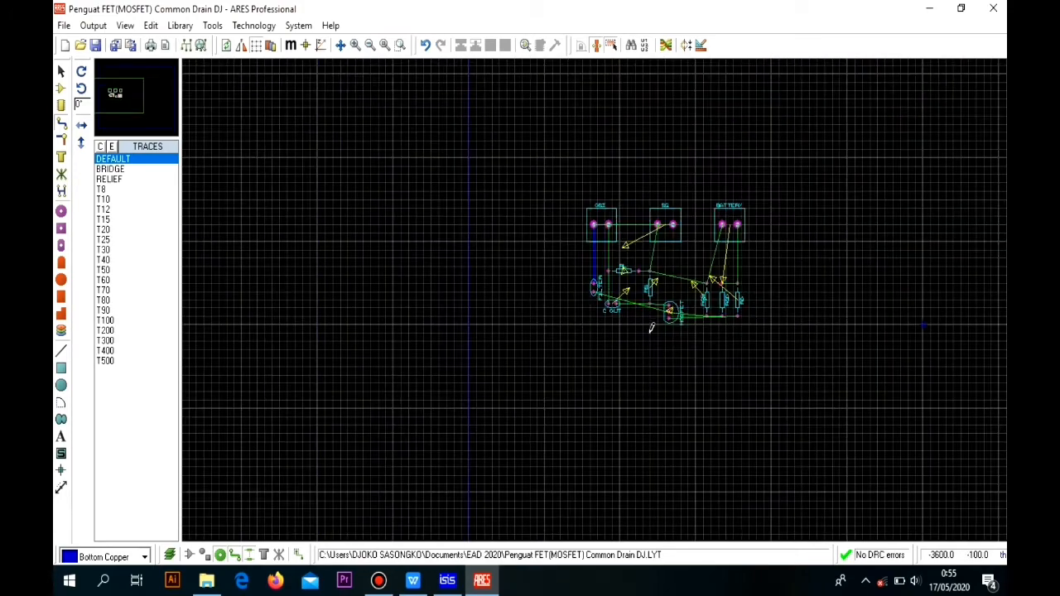
scroll(651, 327, "up", 2)
middle_click(561, 278)
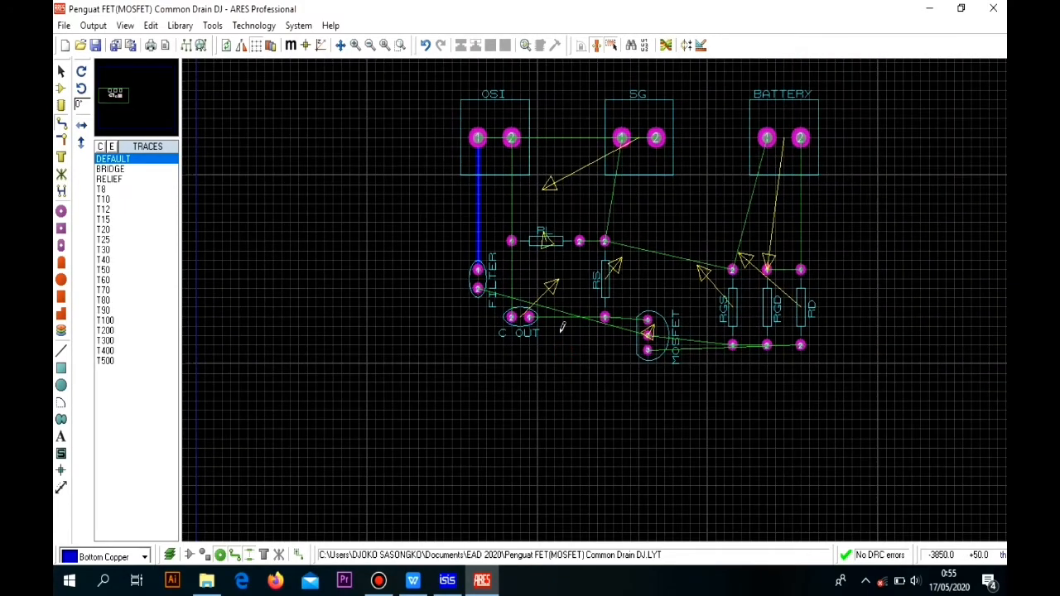
left_click(401, 46)
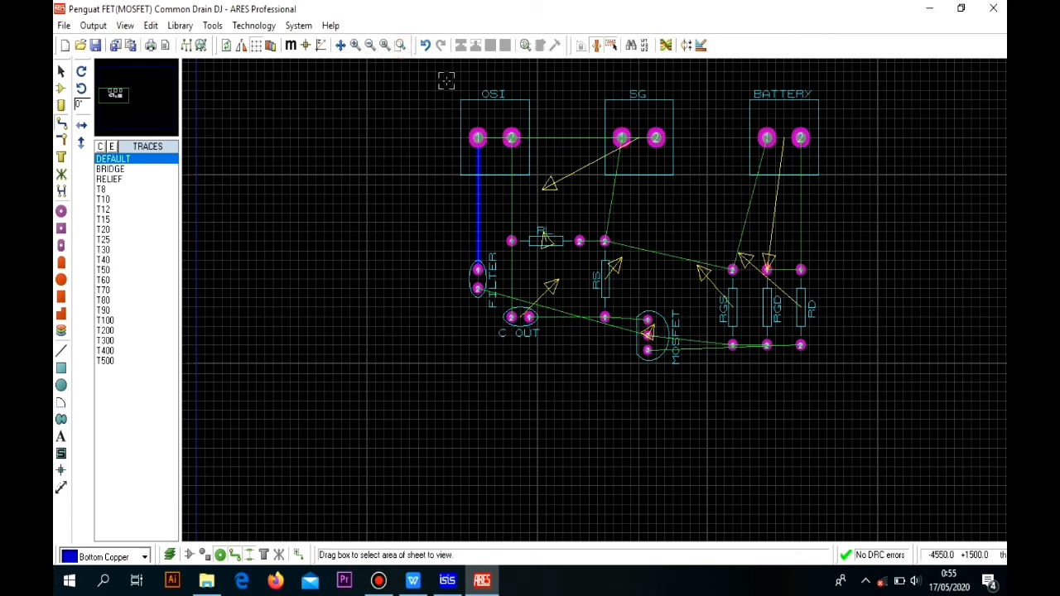
left_click_drag(445, 80, 855, 379)
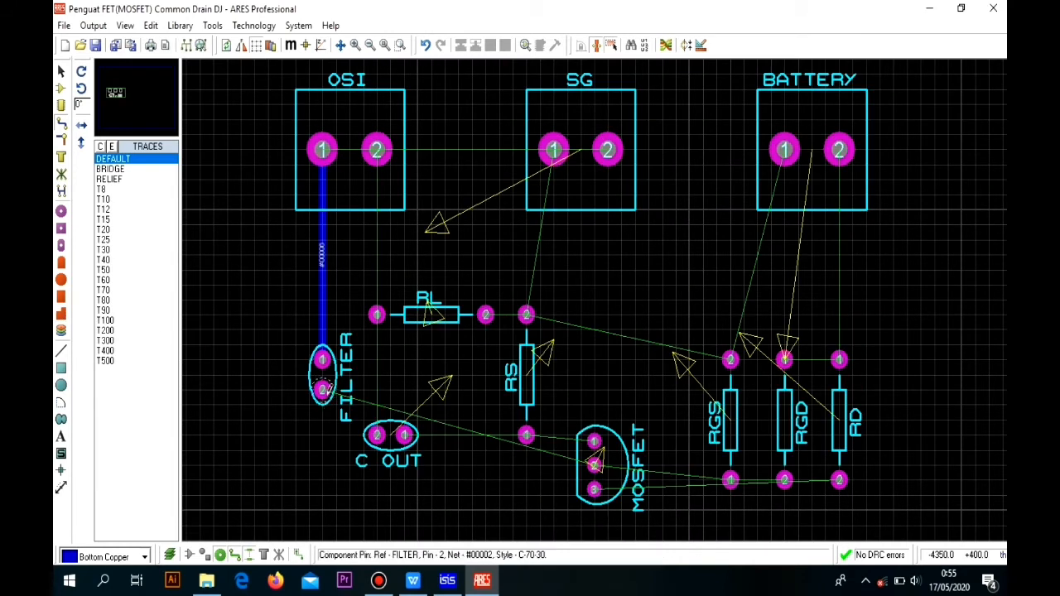
left_click(378, 322)
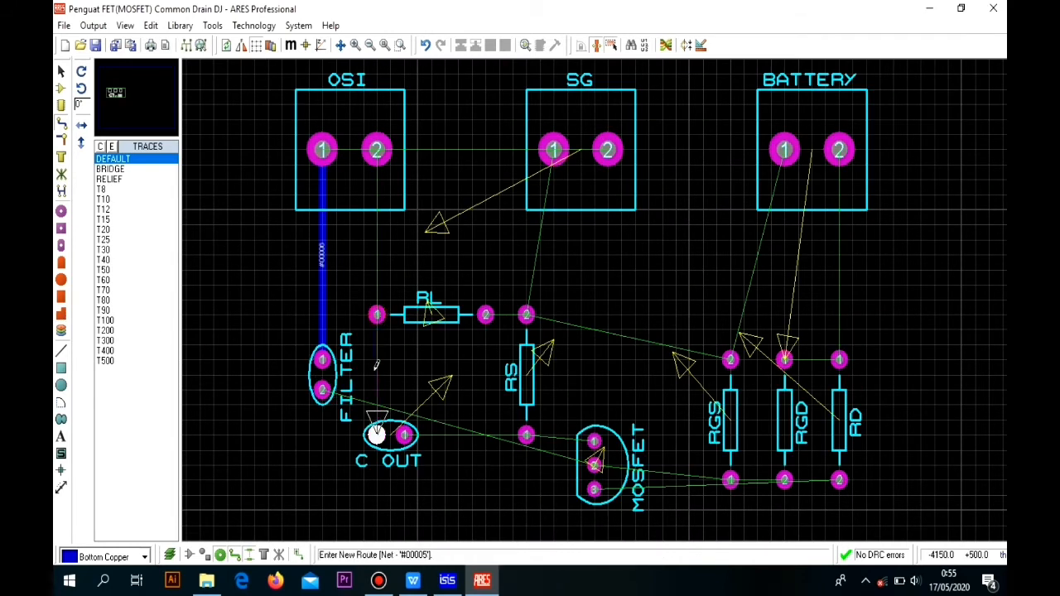
left_click(376, 435)
left_click(377, 150)
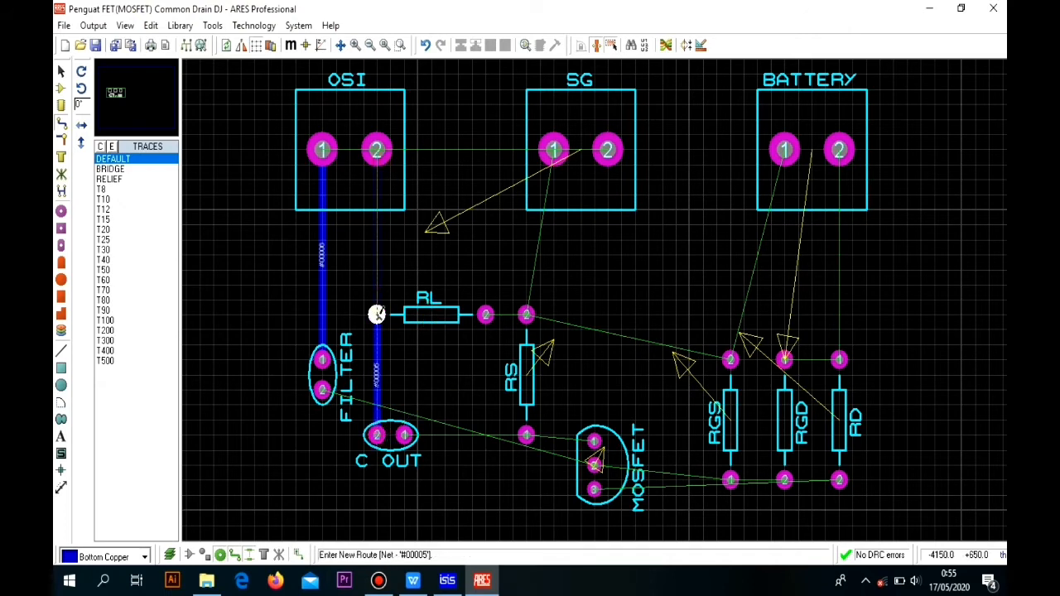
left_click(376, 315)
Step: Route OSI pin 1 to SG pin 2 with a trace passing above both components
left_click(322, 150)
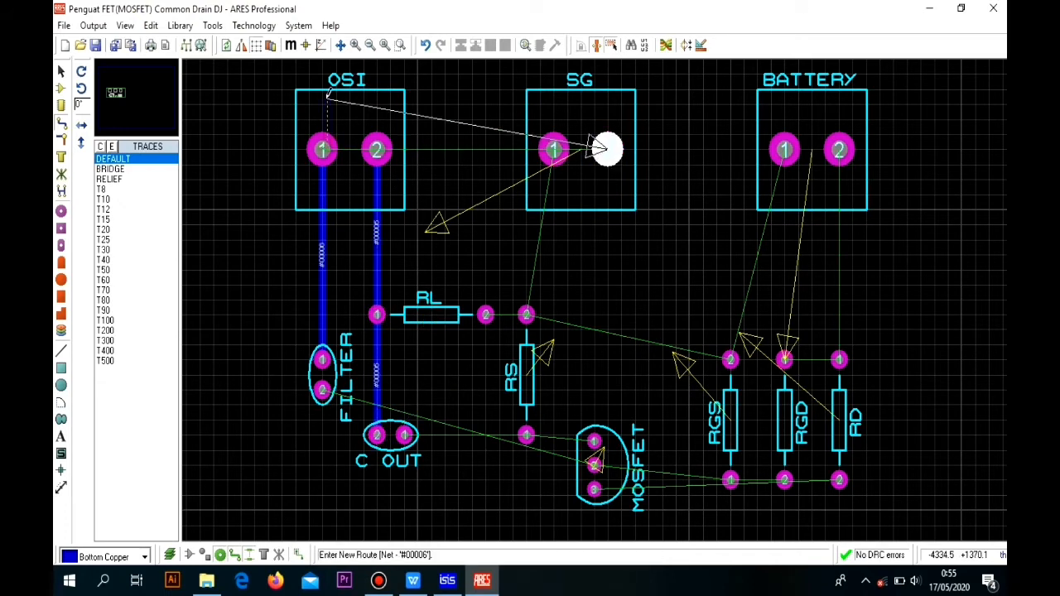
scroll(332, 150, "down", 1)
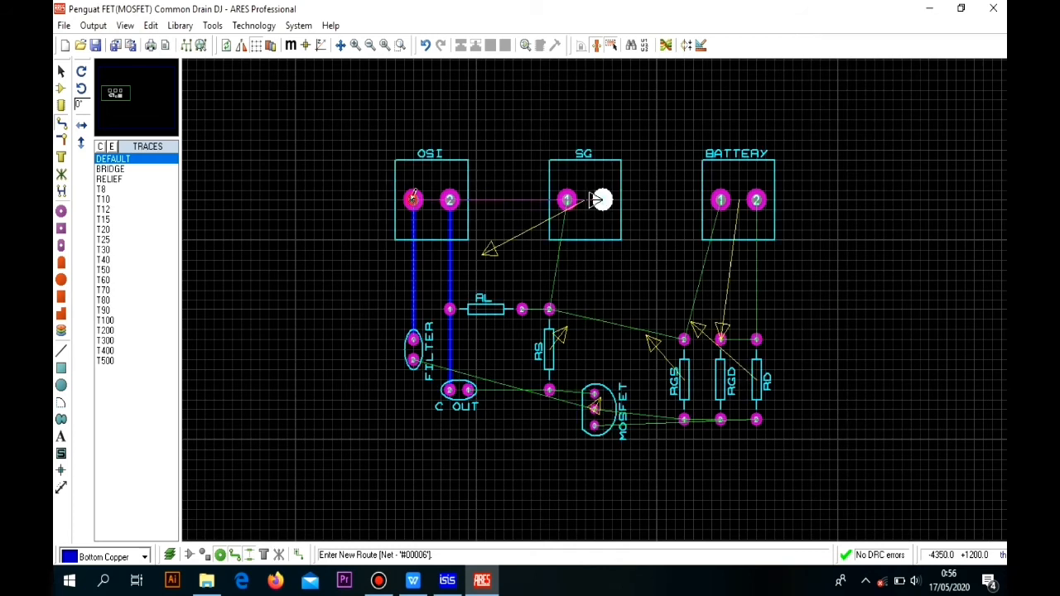
left_click(414, 199)
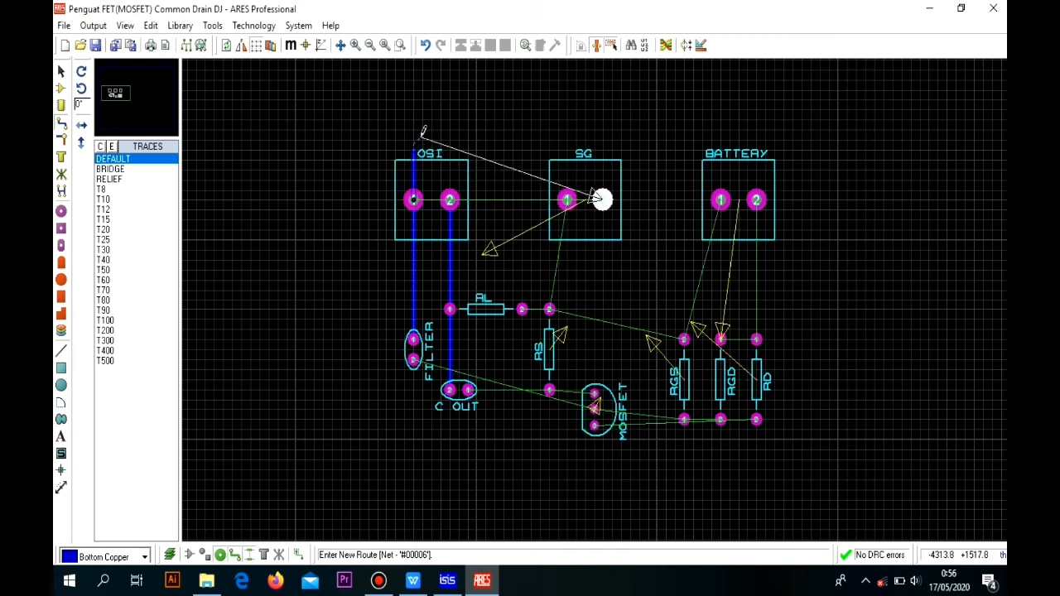
left_click(601, 143)
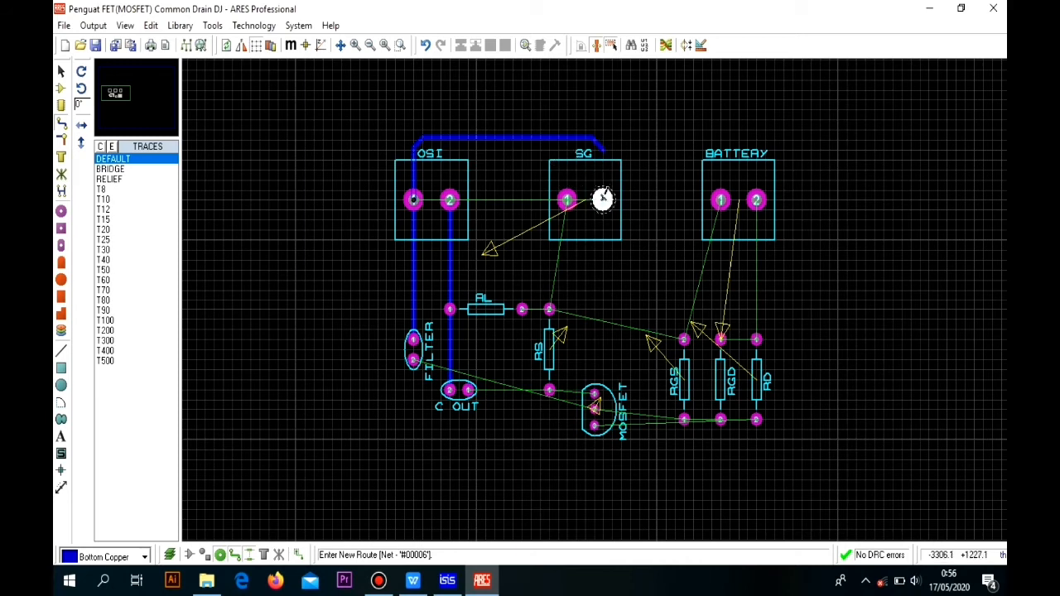
left_click(603, 199)
Step: Route SG pin 1 down to RS pin 2 and link it with RL pin 2
left_click(566, 200)
left_click(566, 257)
left_click(550, 309)
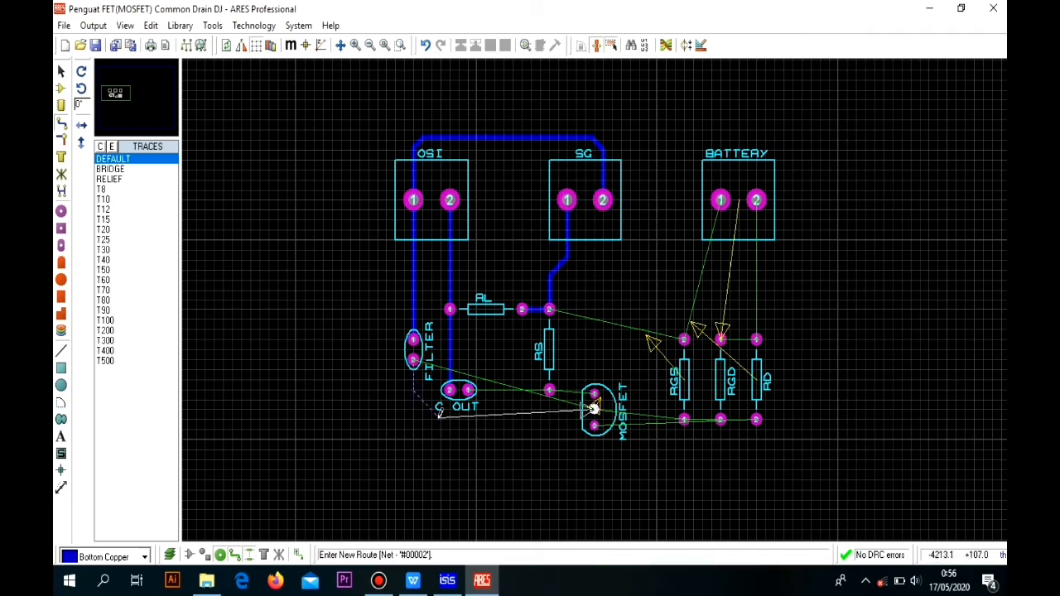
Step: Route FILTER pin 2 to MOSFET pin 2, and C OUT pin 1 through RS pin 1 to MOSFET pin 1
left_click(593, 407)
left_click(468, 390)
left_click(594, 392)
Step: Route RS pin 2 to RGS pin 2, and MOSFET pin 3 around below the resistors to RD pin 2
left_click(549, 309)
left_click(684, 340)
left_click(594, 426)
left_click(750, 450)
left_click(756, 420)
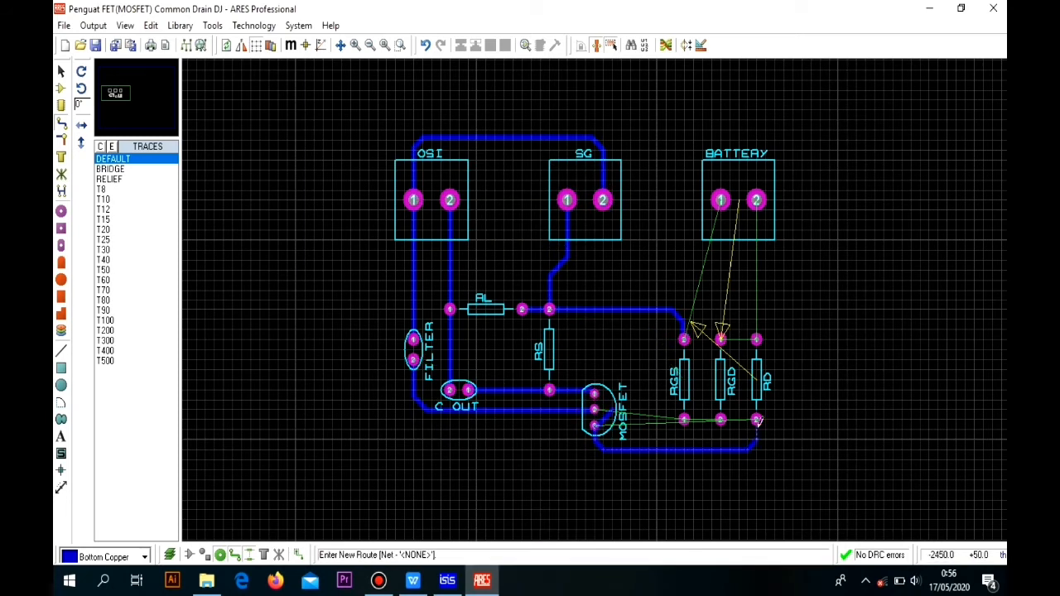
Step: Route MOSFET pin 2 to RGS pin 1 and RGD pin 2, and BATTERY pin 1 down to RGS pin 2
scroll(757, 420, "up", 3)
scroll(756, 420, "down", 2)
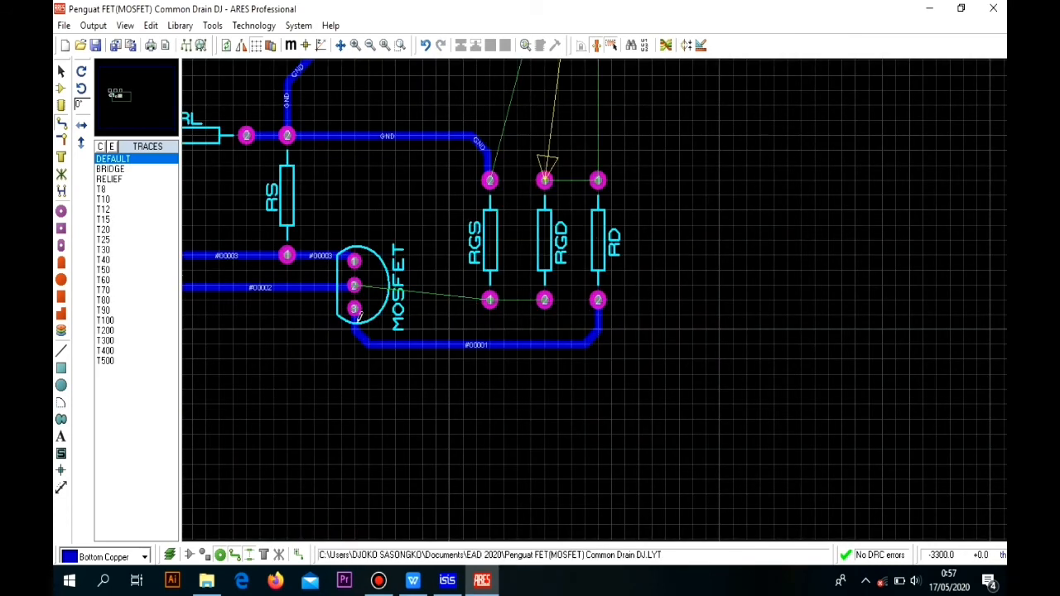
scroll(489, 301, "down", 2)
left_click(550, 191)
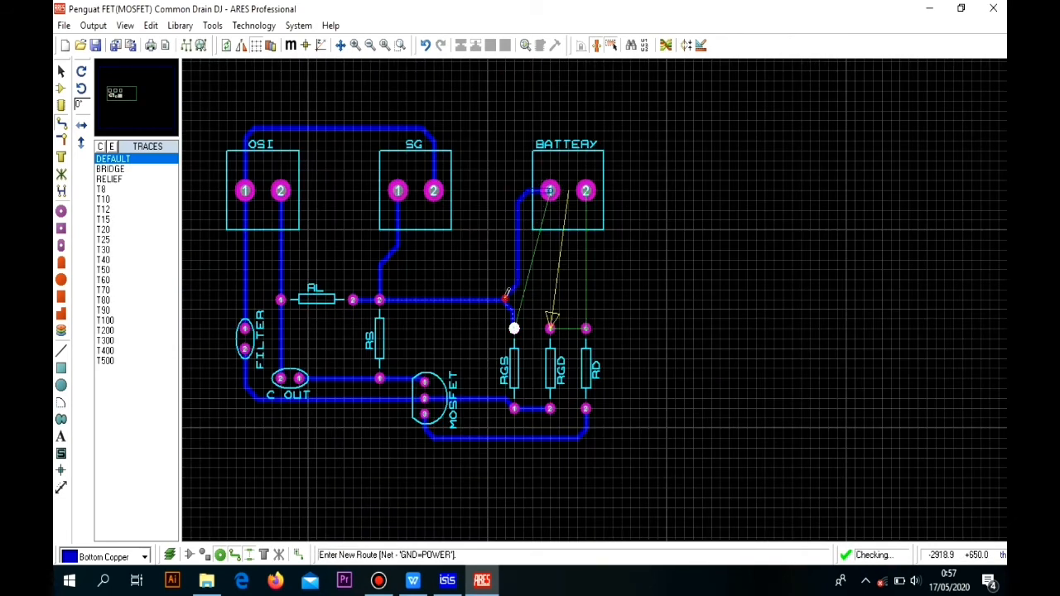
left_click(514, 329)
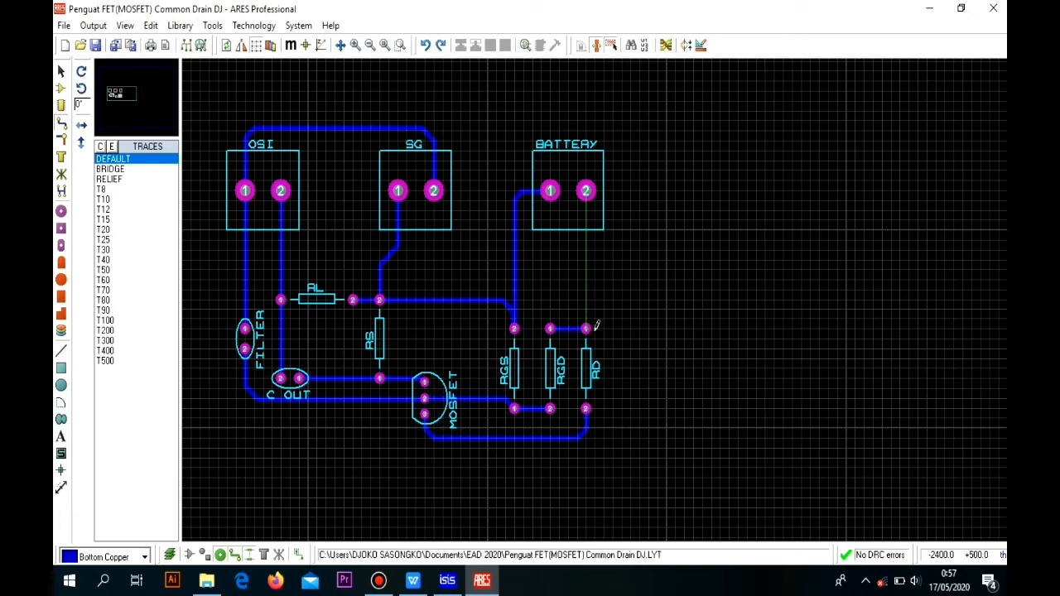
Step: Route RGD pin 1 to RD pin 1 and on up to BATTERY pin 2
left_click(586, 329)
scroll(600, 324, "down", 1)
scroll(515, 305, "up", 1)
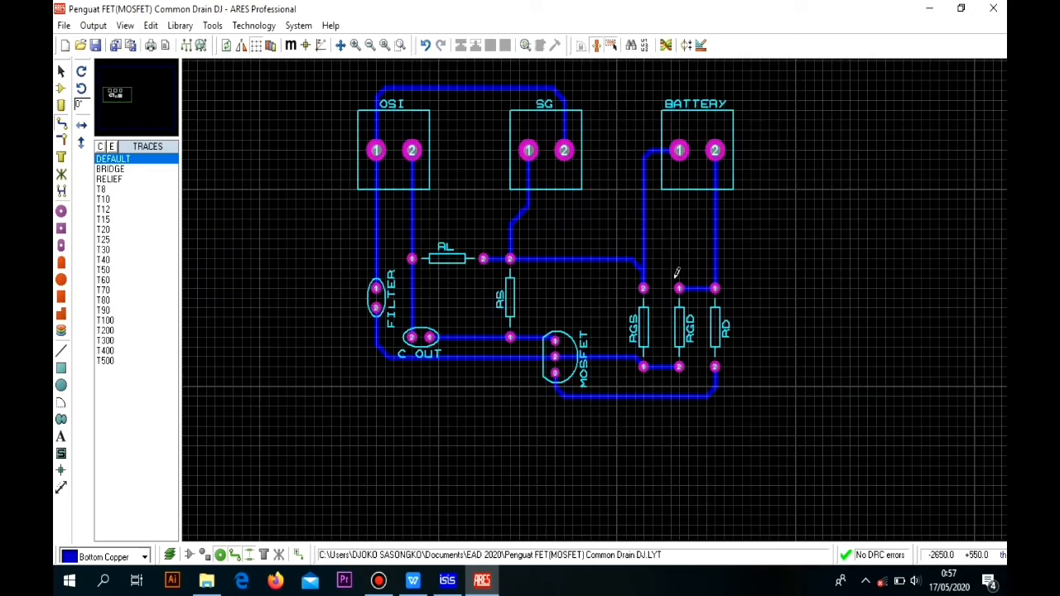
Step: Delete the trace between RS pin 2 and RGS pin 2, and reroute it with the bend close to RS
scroll(590, 295, "up", 3)
scroll(593, 296, "down", 3)
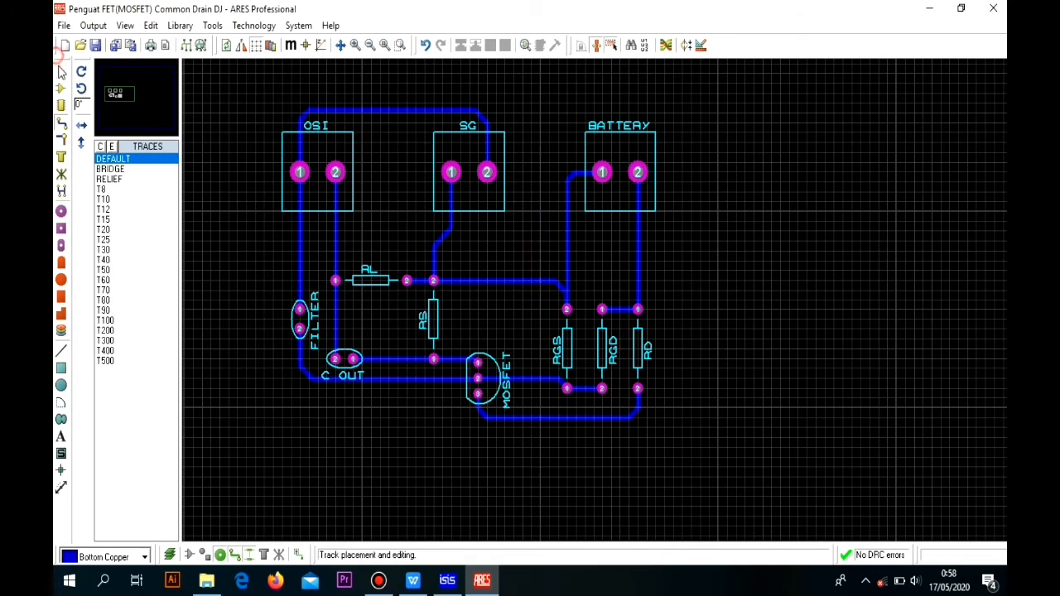
left_click(61, 88)
left_click(513, 281)
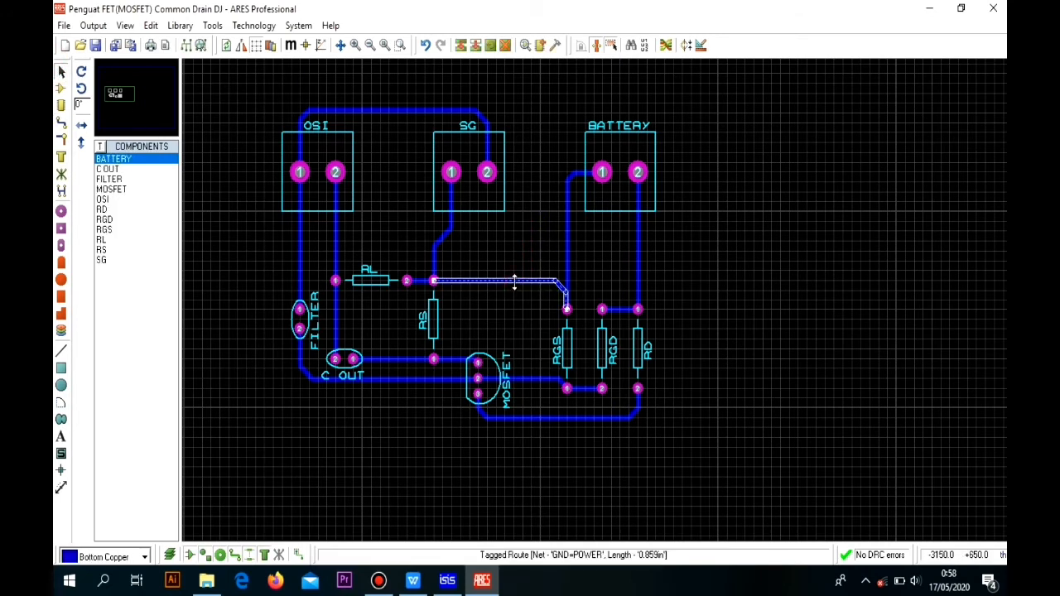
key("Delete")
left_click(60, 122)
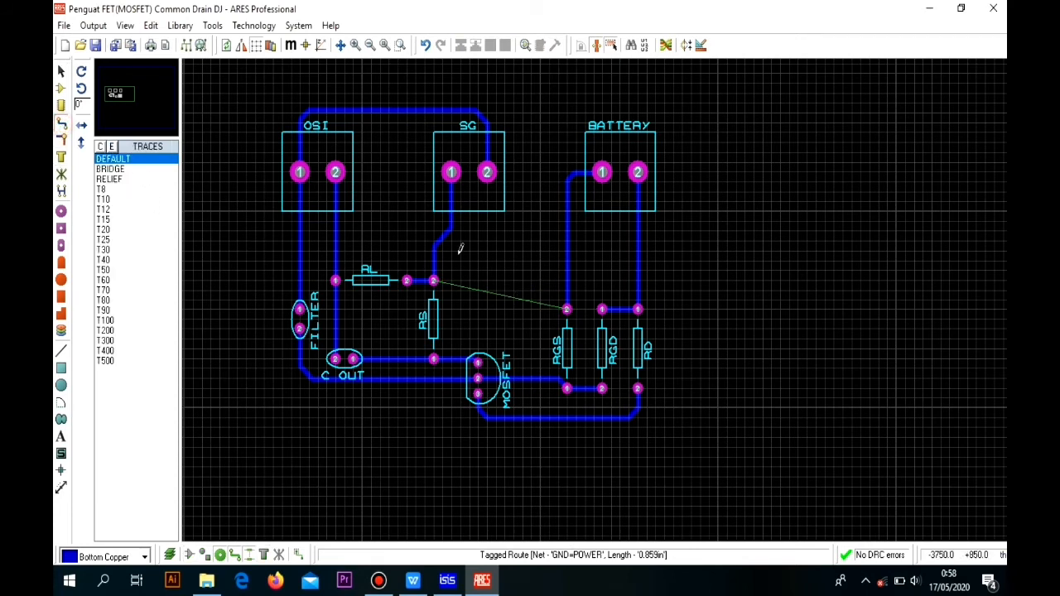
left_click(567, 309)
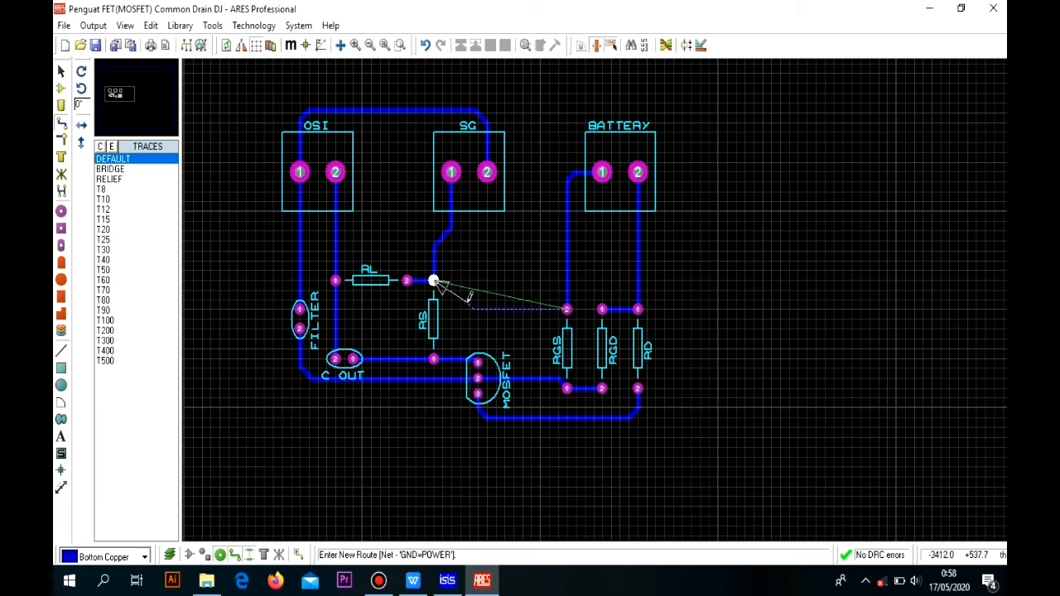
left_click(469, 306)
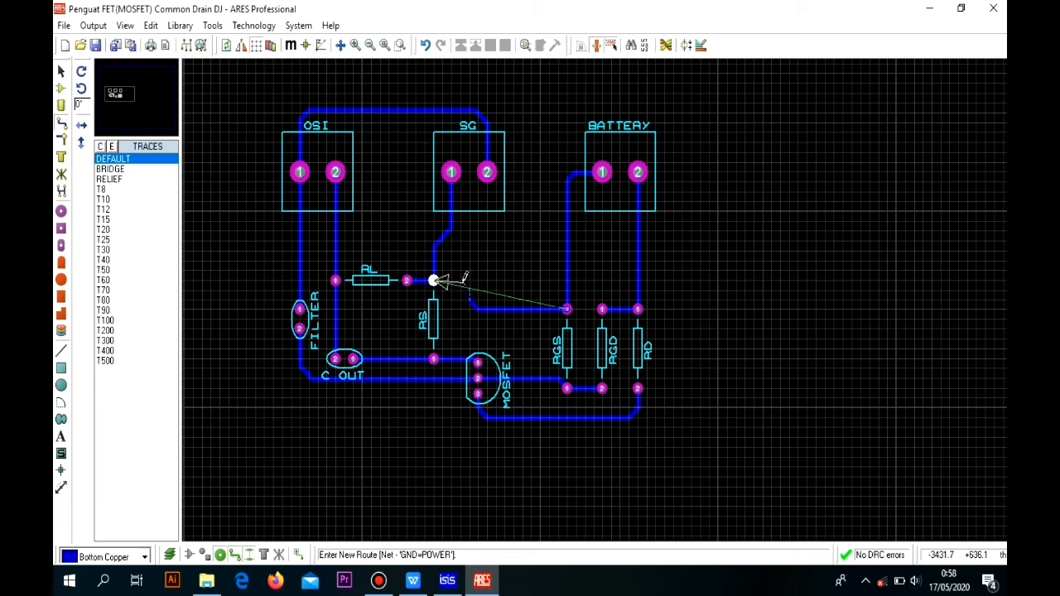
left_click(433, 281)
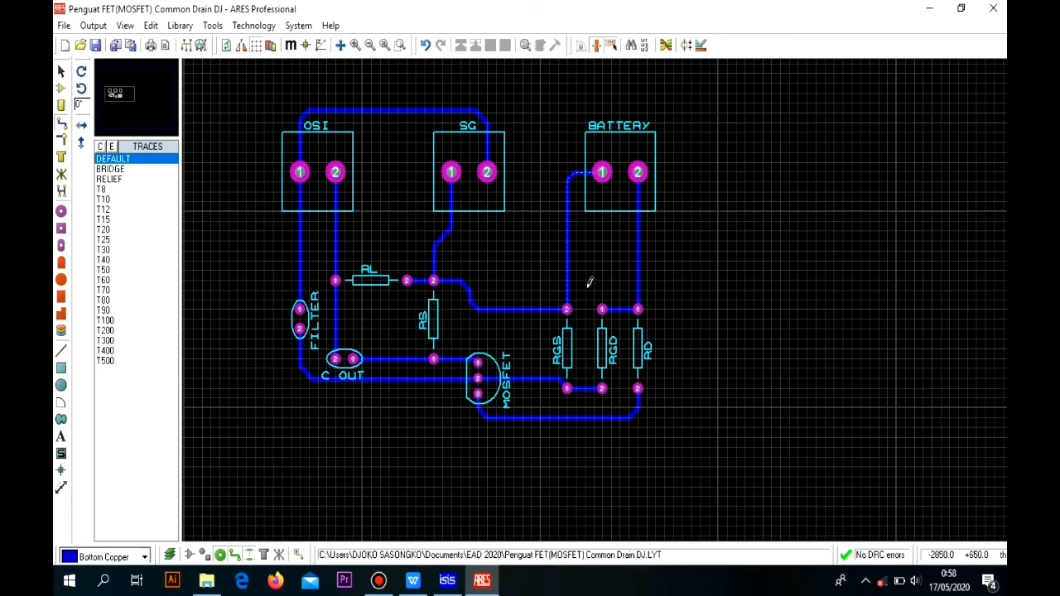
scroll(590, 282, "down", 1)
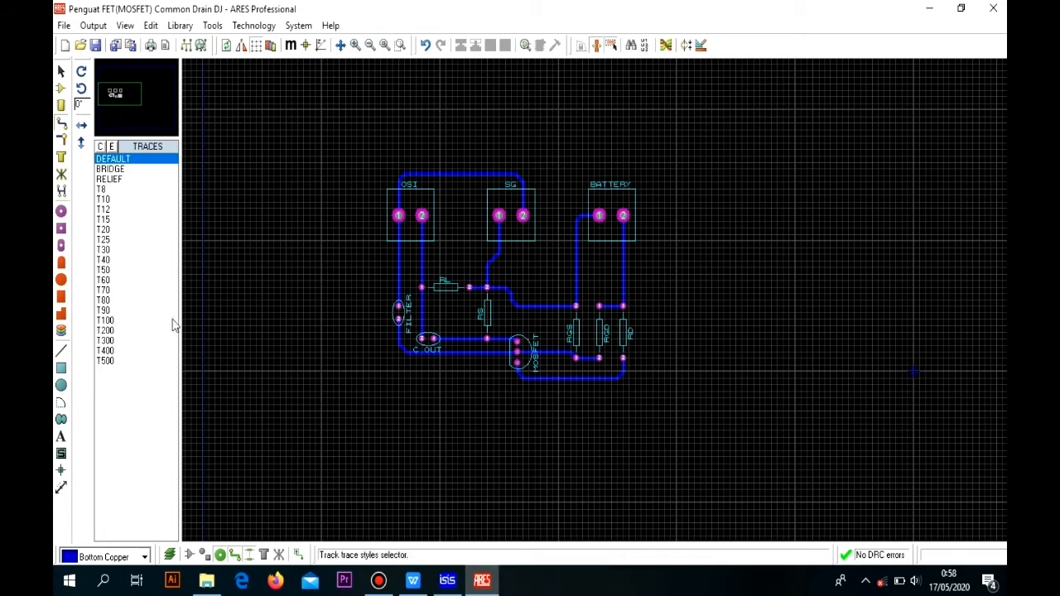
Step: Draw a rectangular Board Edge outline around the whole circuit and open the board's 3D visualization
left_click(62, 368)
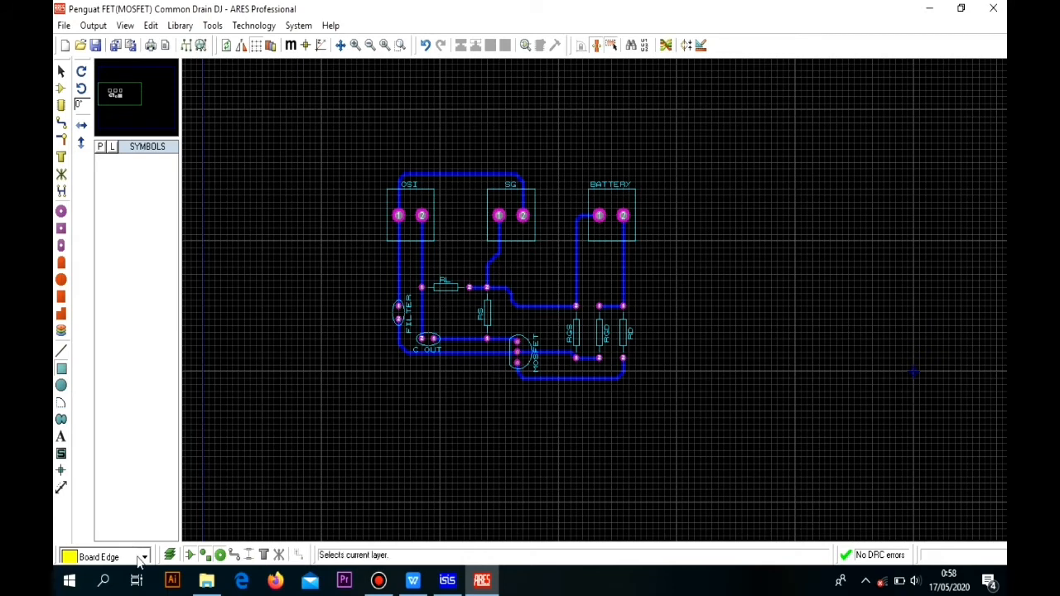
mouse_move(365, 146)
left_mouse_down()
mouse_move(691, 400)
mouse_move(682, 416)
left_mouse_up()
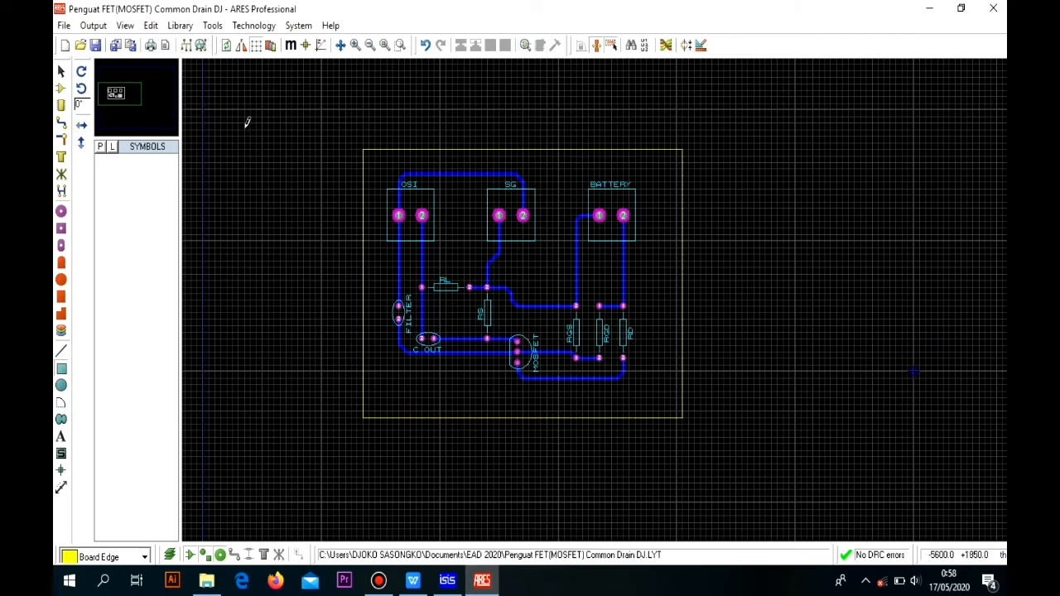
left_click(93, 26)
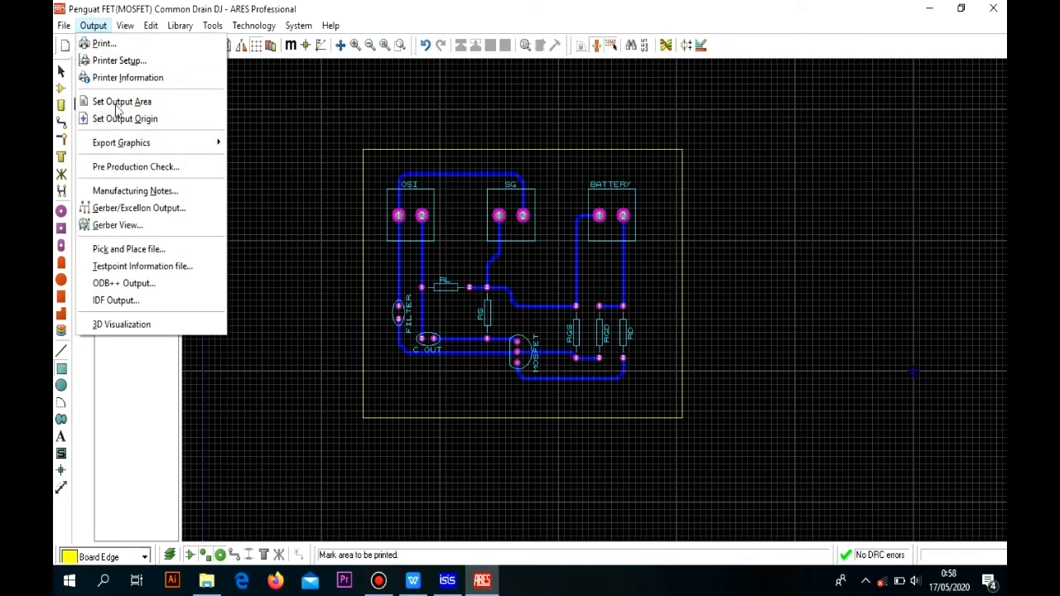
left_click(158, 335)
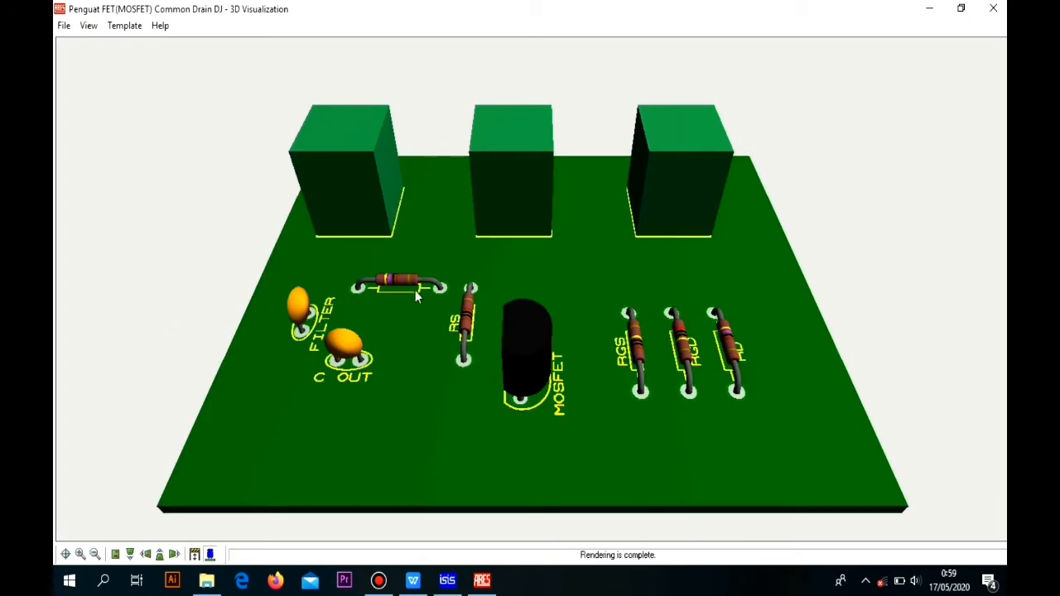
Step: Inspect the 3D board by orbiting it and viewing it from the top, front, back and right
middle_click(525, 283)
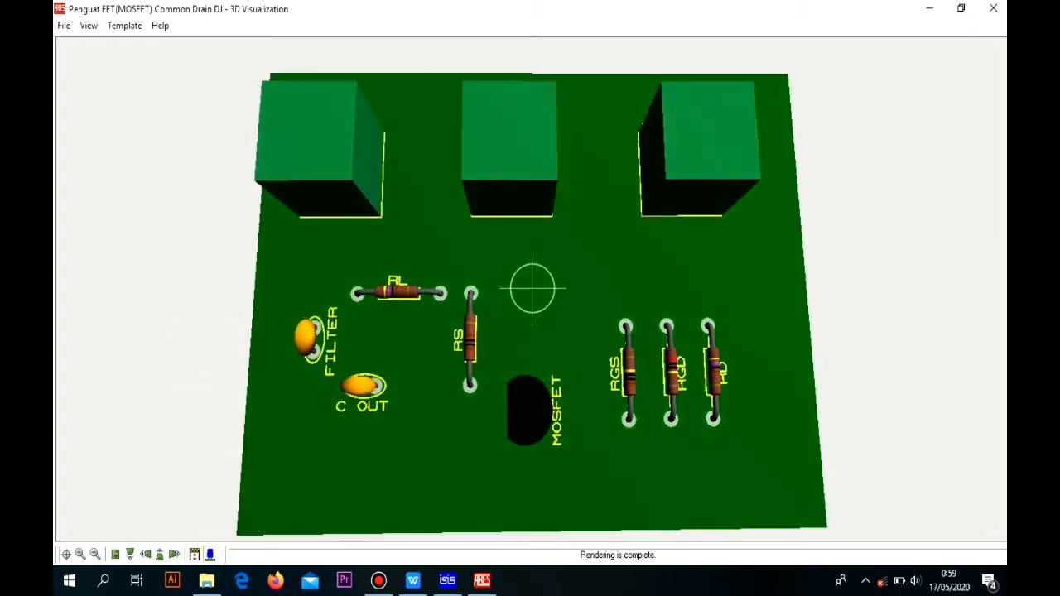
mouse_move(532, 288)
left_mouse_down()
mouse_move(530, 334)
mouse_move(527, 269)
mouse_move(542, 286)
mouse_move(532, 365)
mouse_move(533, 284)
left_mouse_up()
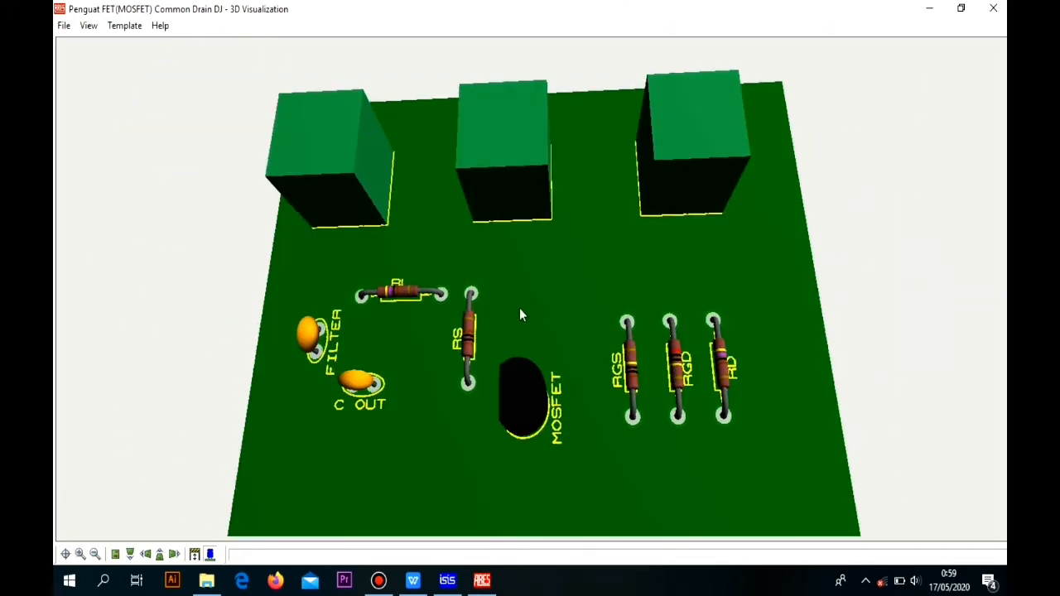
left_click(116, 555)
left_click(130, 554)
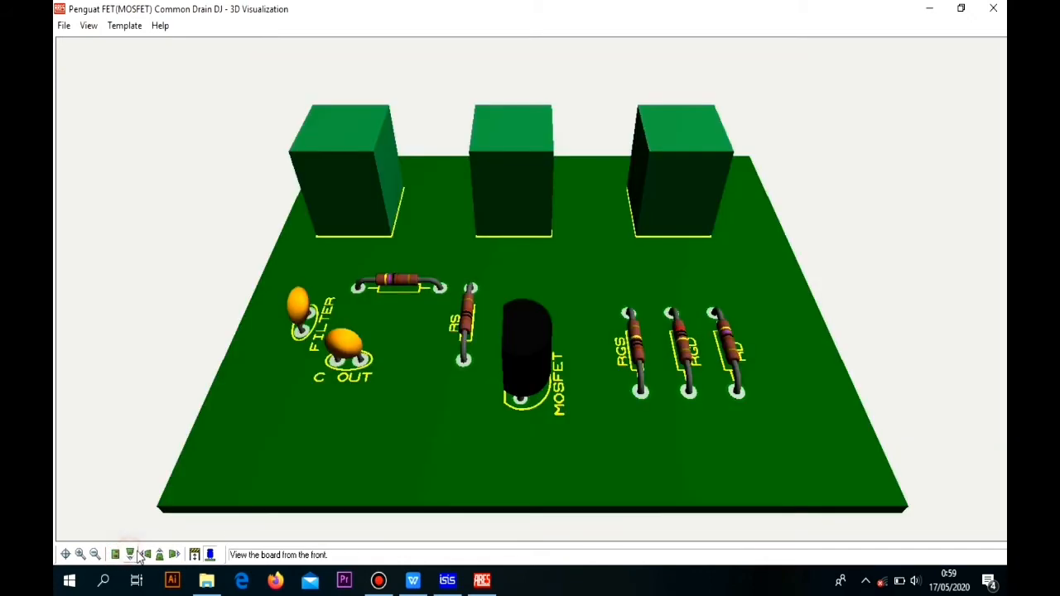
left_click(160, 555)
left_click(160, 555)
left_click(174, 555)
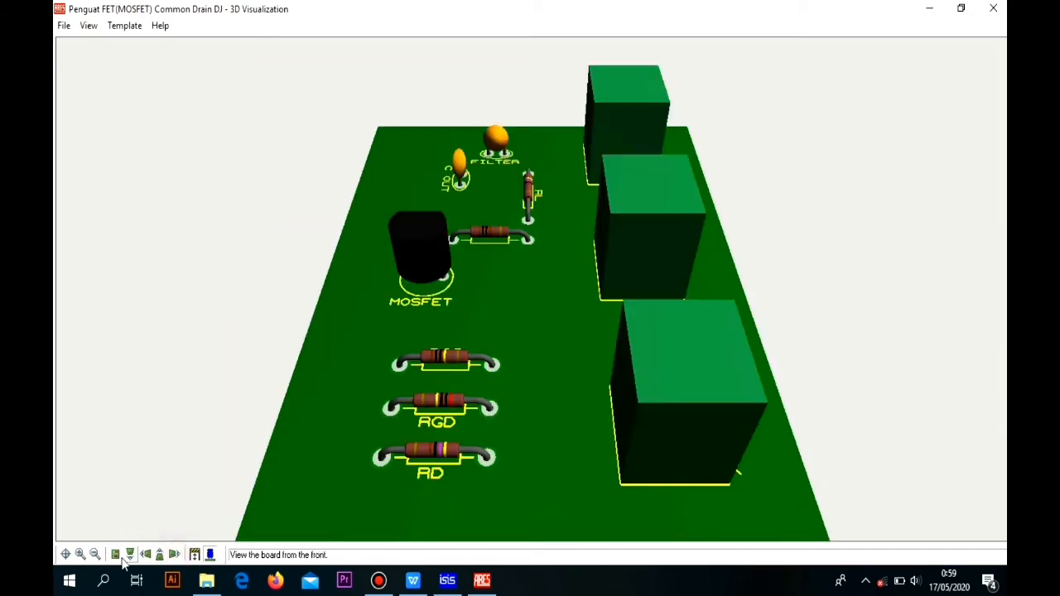
left_click(116, 555)
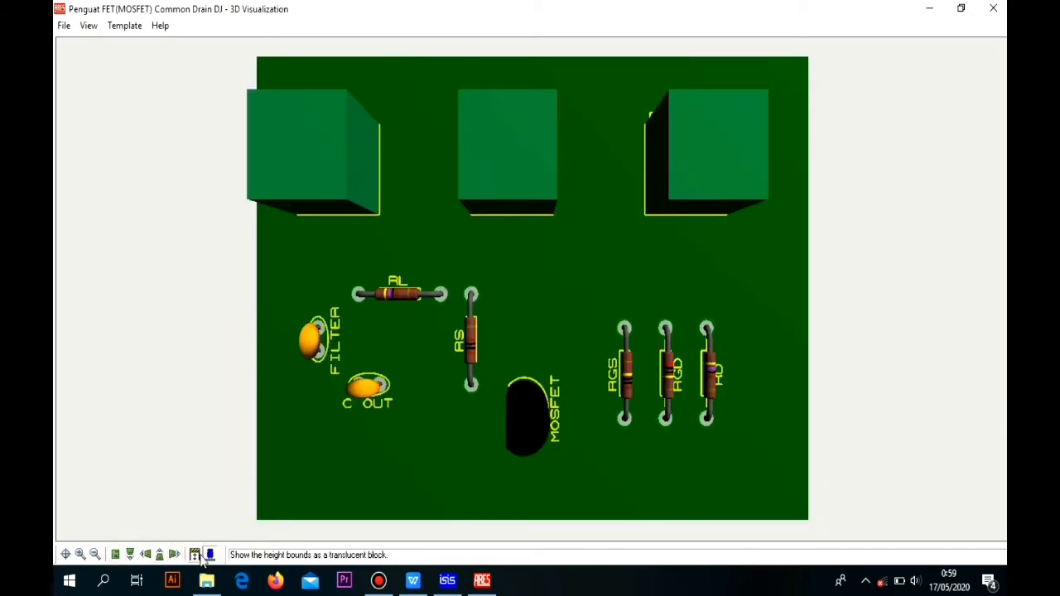
Step: Inspect the 3D board with components hidden and shown again, display the height bounds, and close the 3D view
left_click(212, 557)
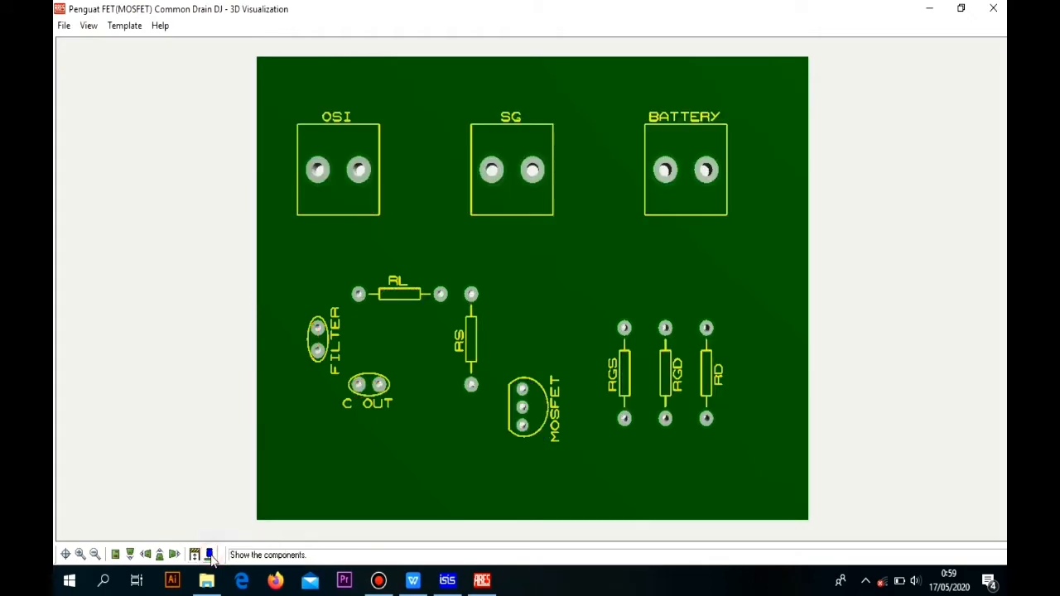
middle_click(356, 390)
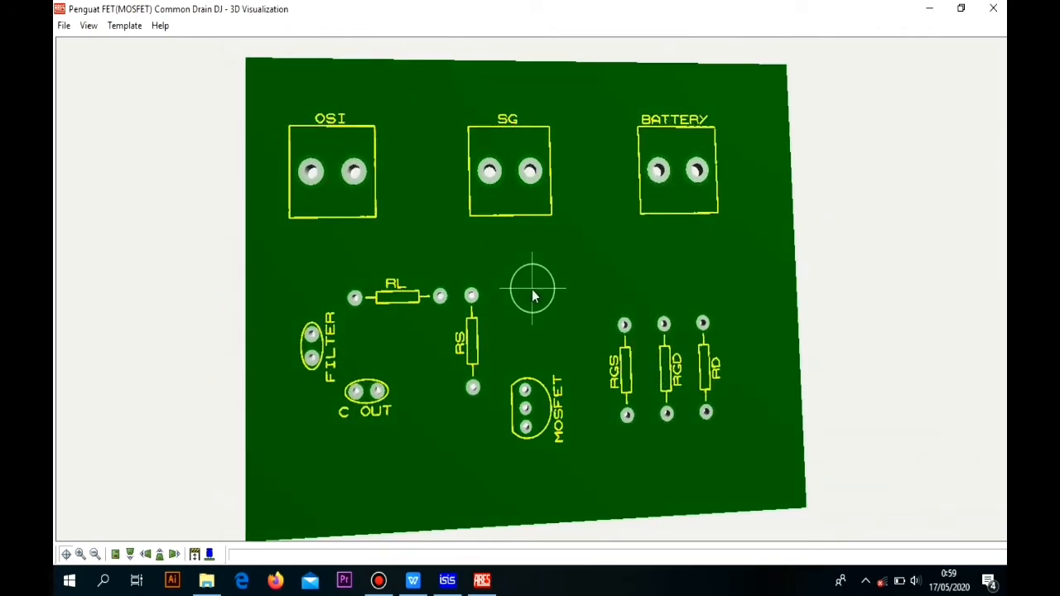
left_click(212, 555)
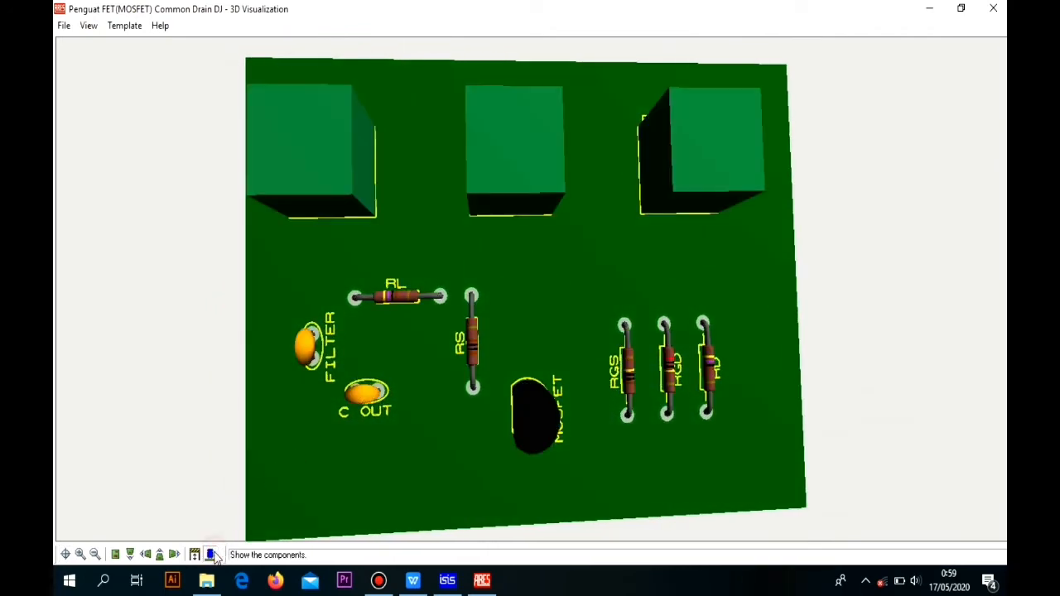
key("F12")
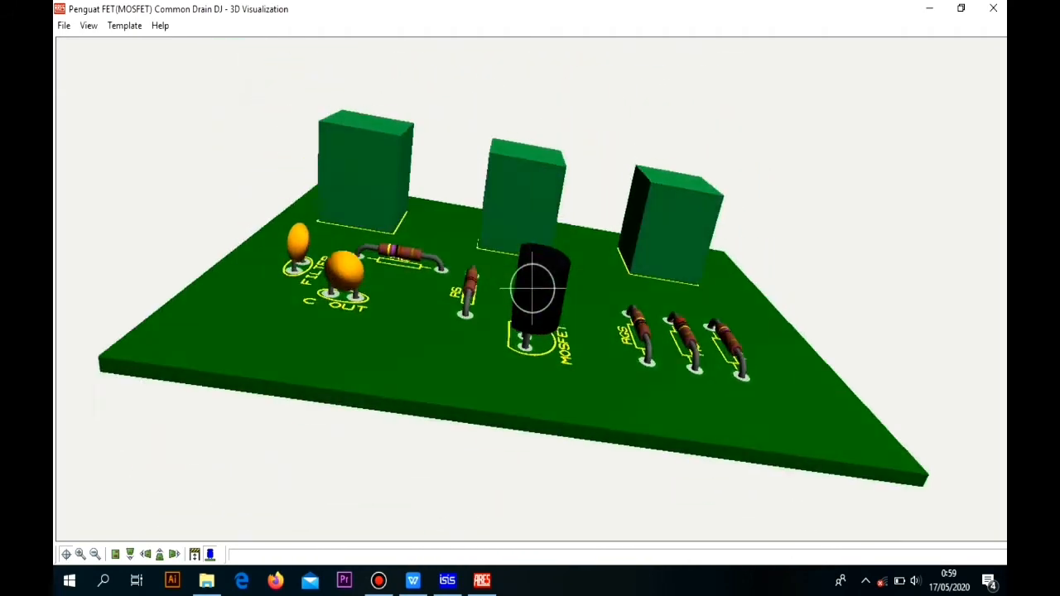
key("F12")
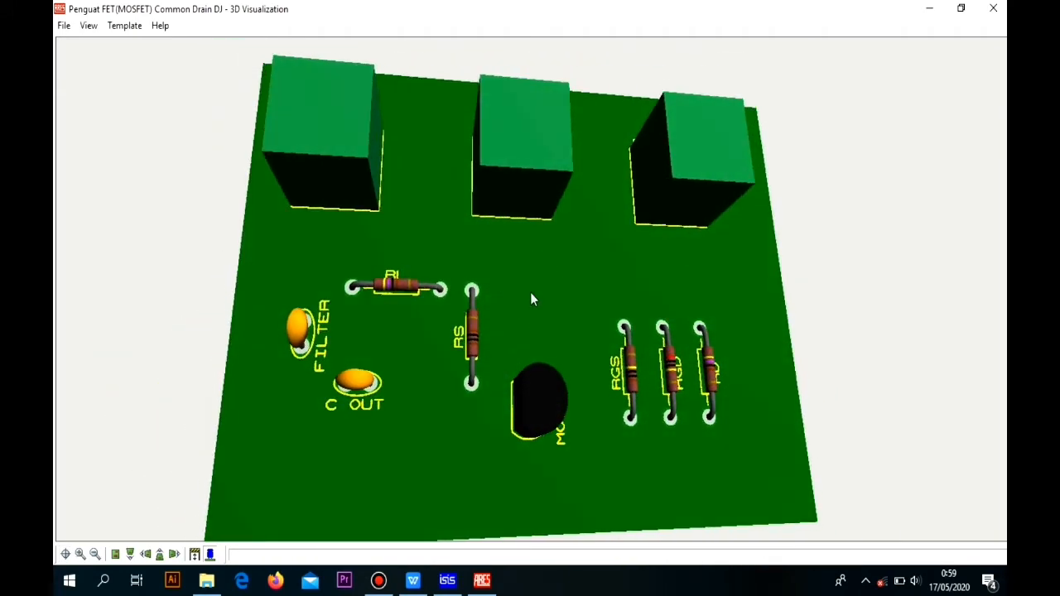
left_click(195, 554)
key("F12")
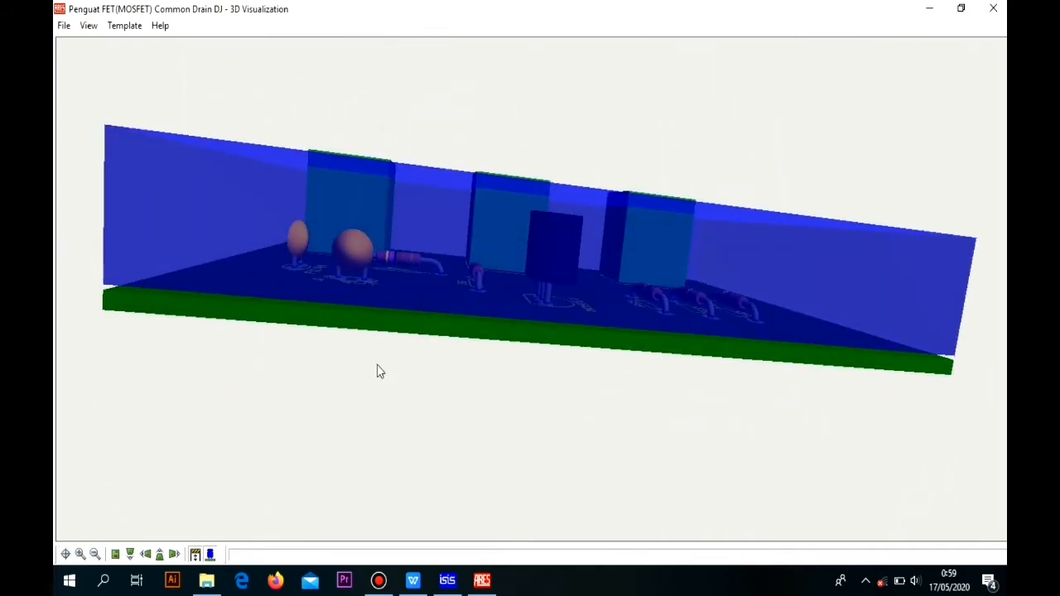
left_click(993, 8)
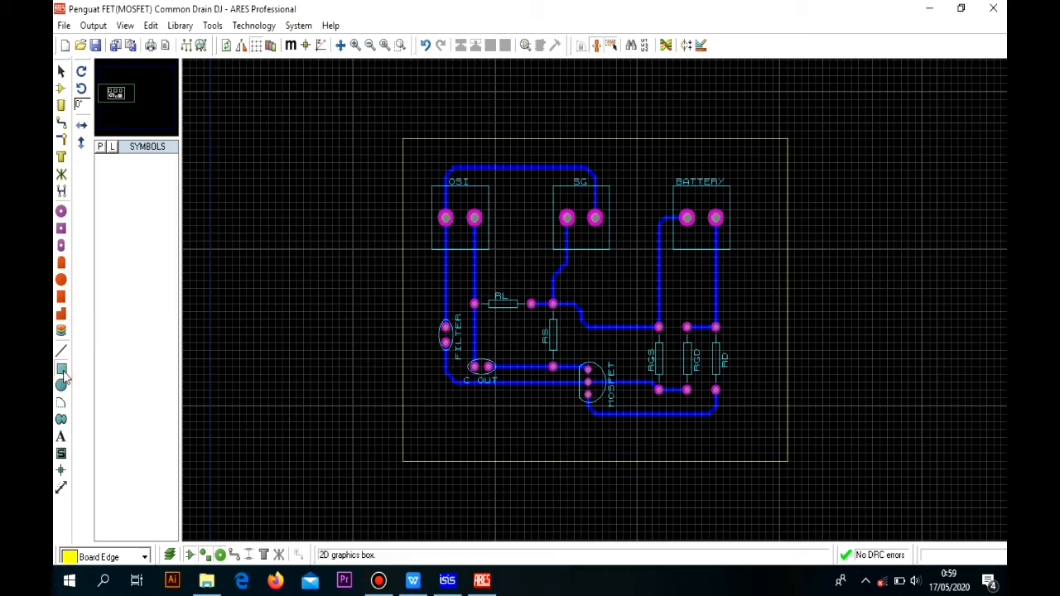
Step: Draw a rectangle on Bottom Copper just inside the yellow board edge
left_click(136, 557)
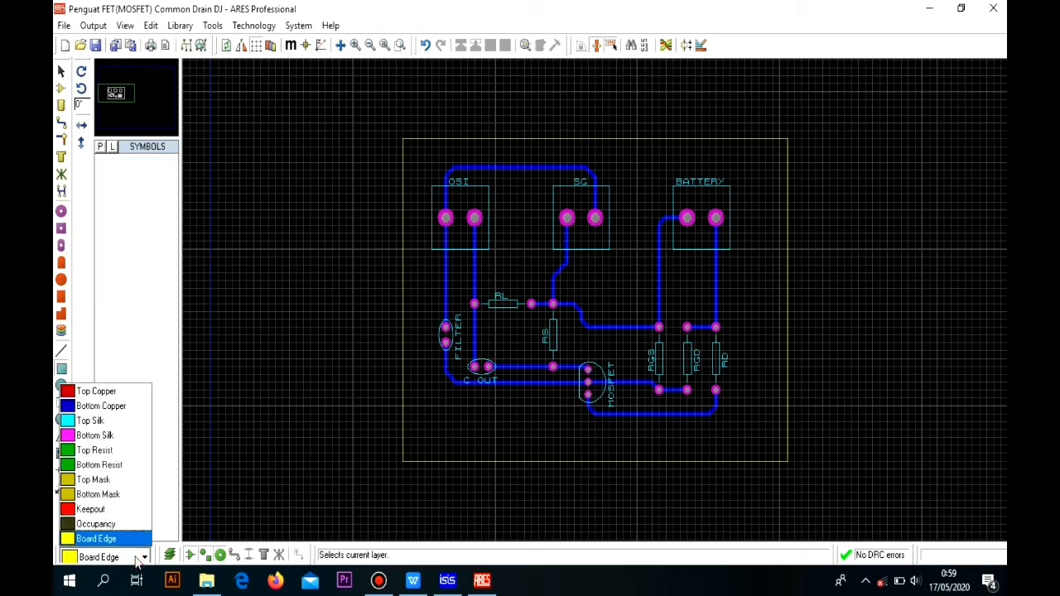
left_click(137, 557)
left_click(137, 557)
left_click(137, 558)
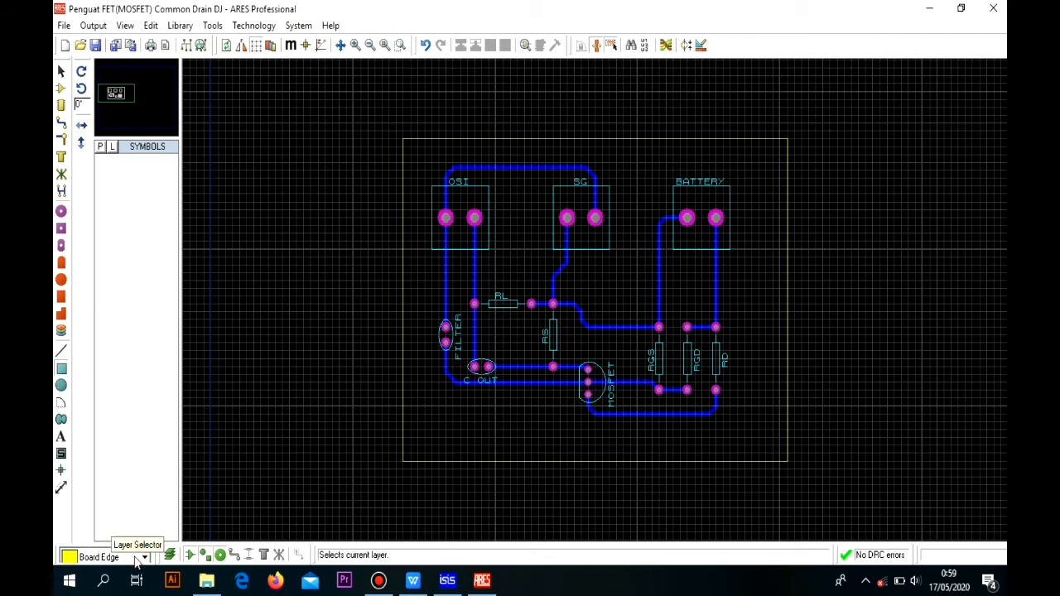
left_click(133, 562)
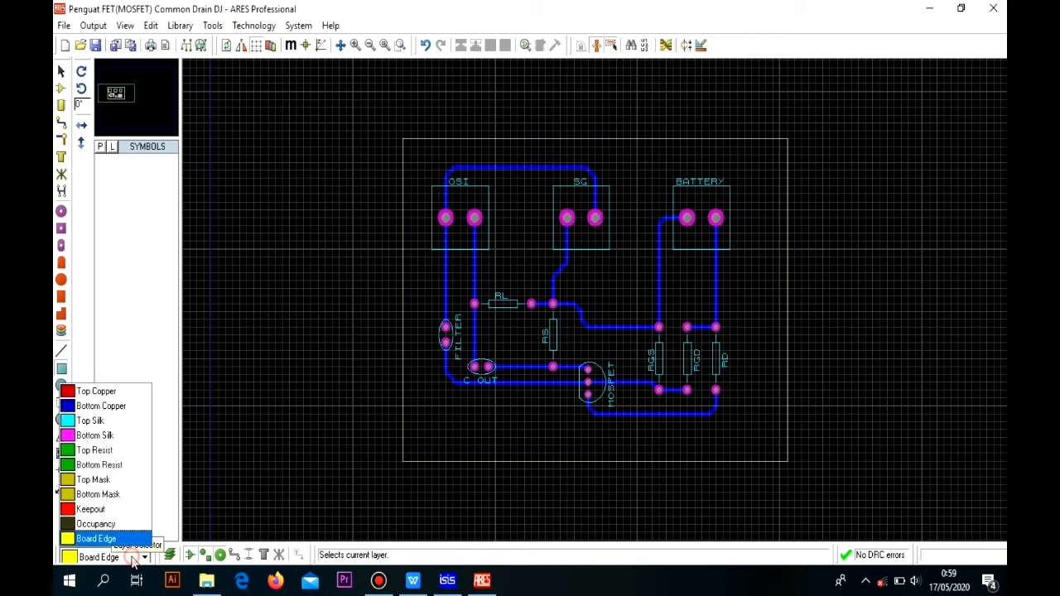
left_click(114, 411)
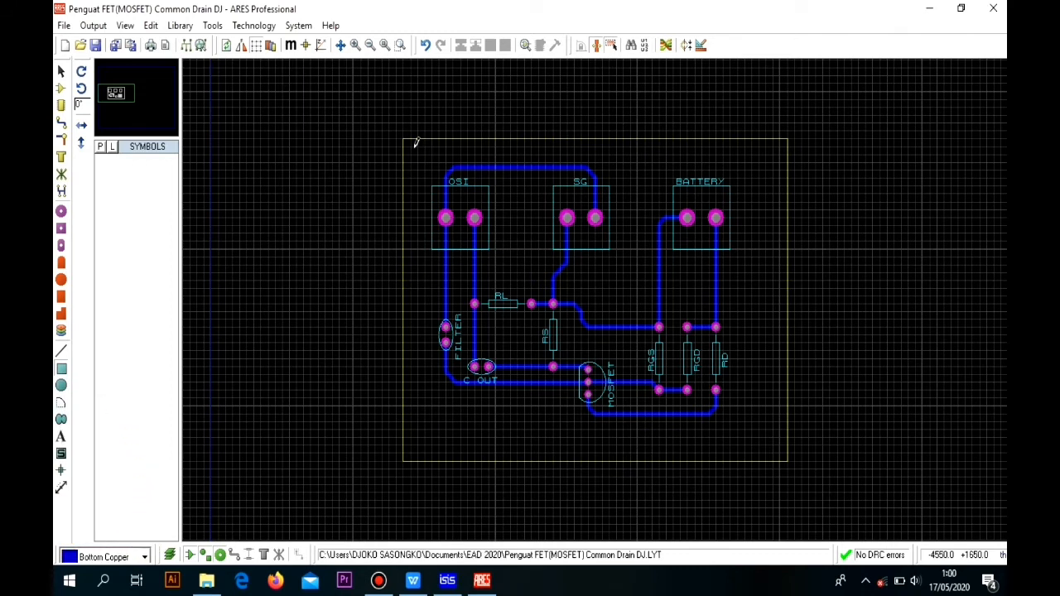
left_click_drag(412, 141, 778, 448)
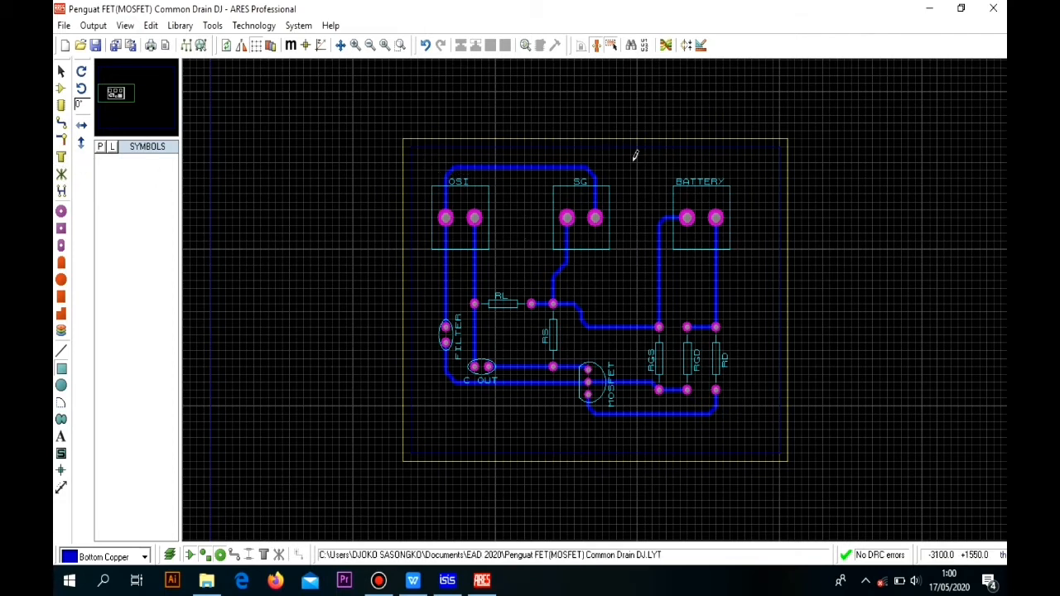
Step: Draw a copper zone about 2400 by 1750 th inside the Bottom Copper rectangle, enclosing the circuit
left_click(62, 158)
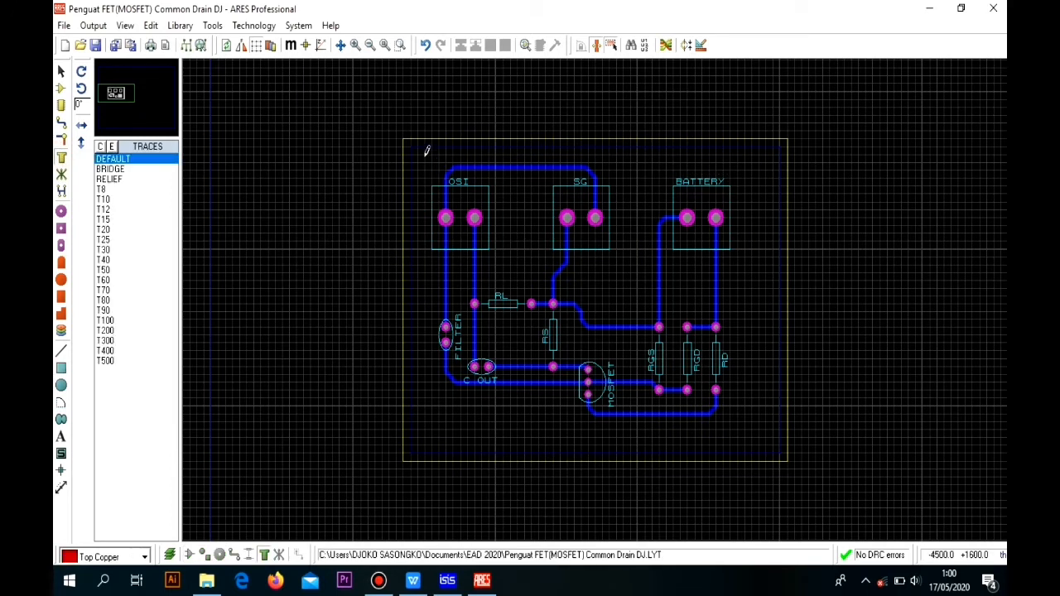
mouse_move(425, 158)
left_mouse_down()
mouse_move(477, 213)
mouse_move(425, 156)
left_mouse_up()
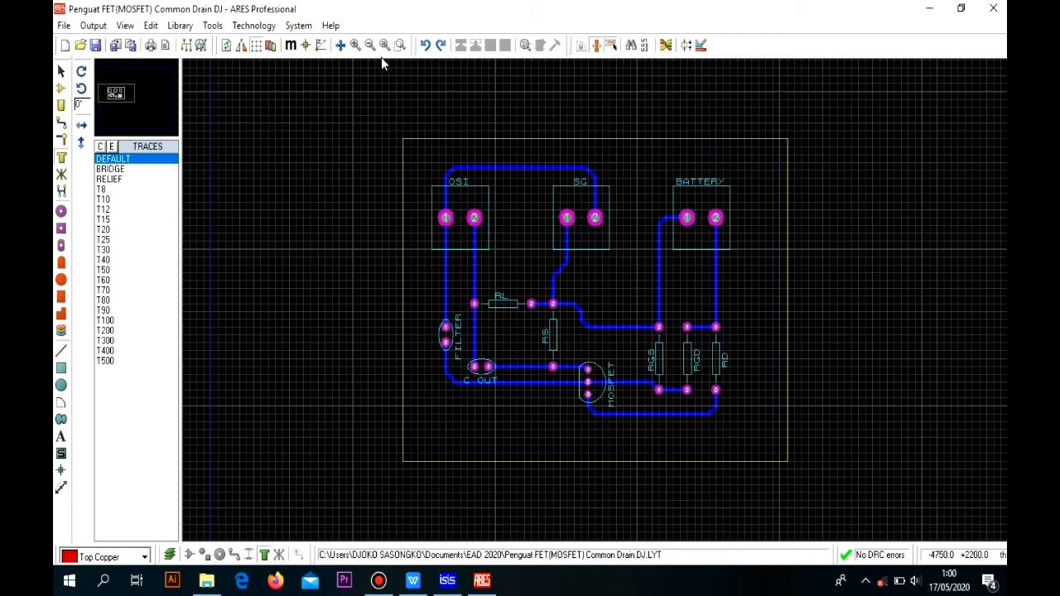
left_click(438, 49)
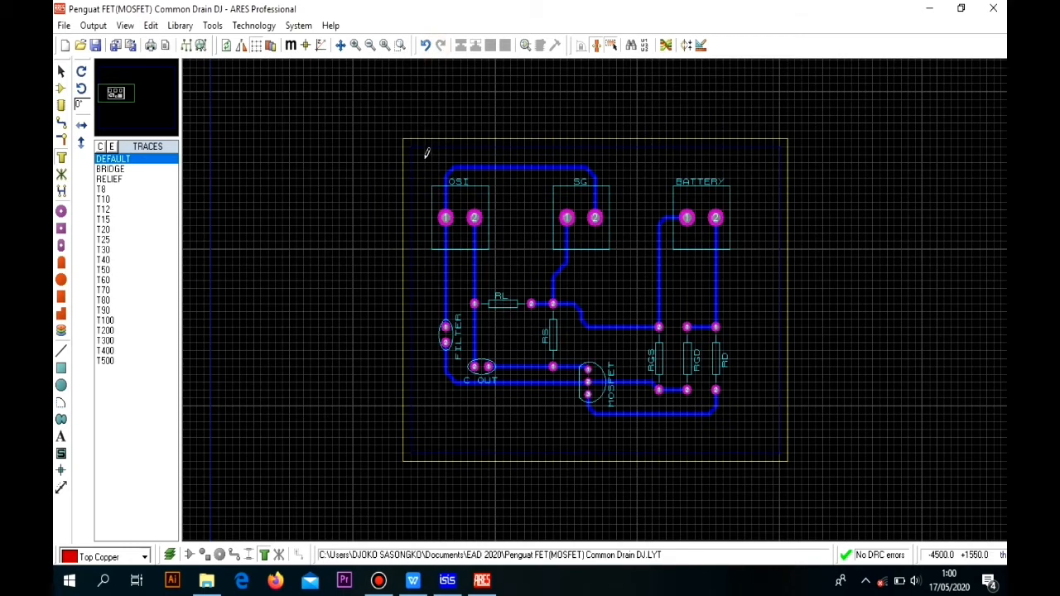
left_click_drag(425, 154, 769, 426)
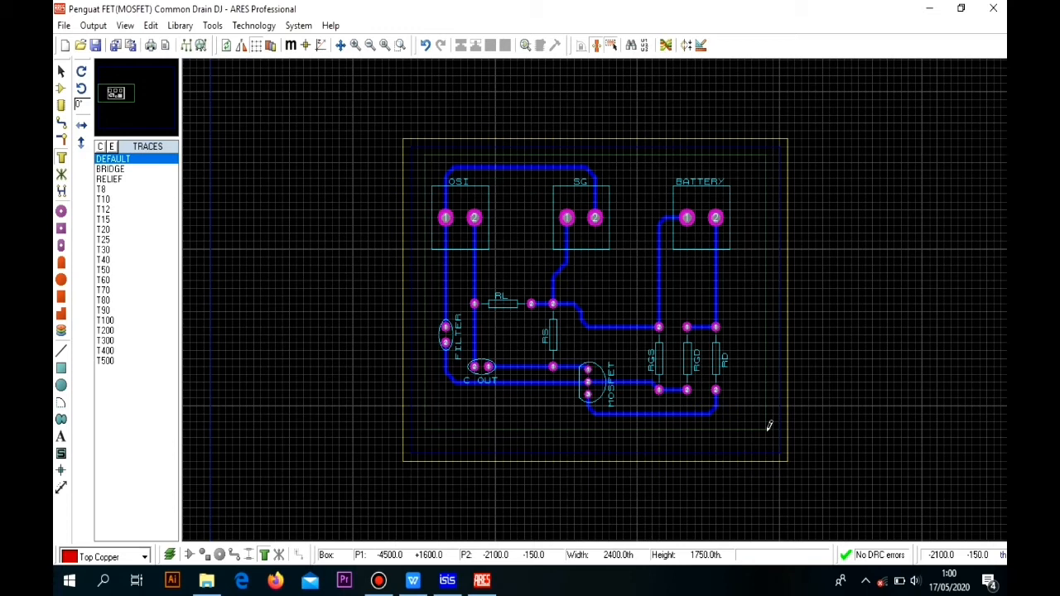
left_click_drag(769, 425, 767, 431)
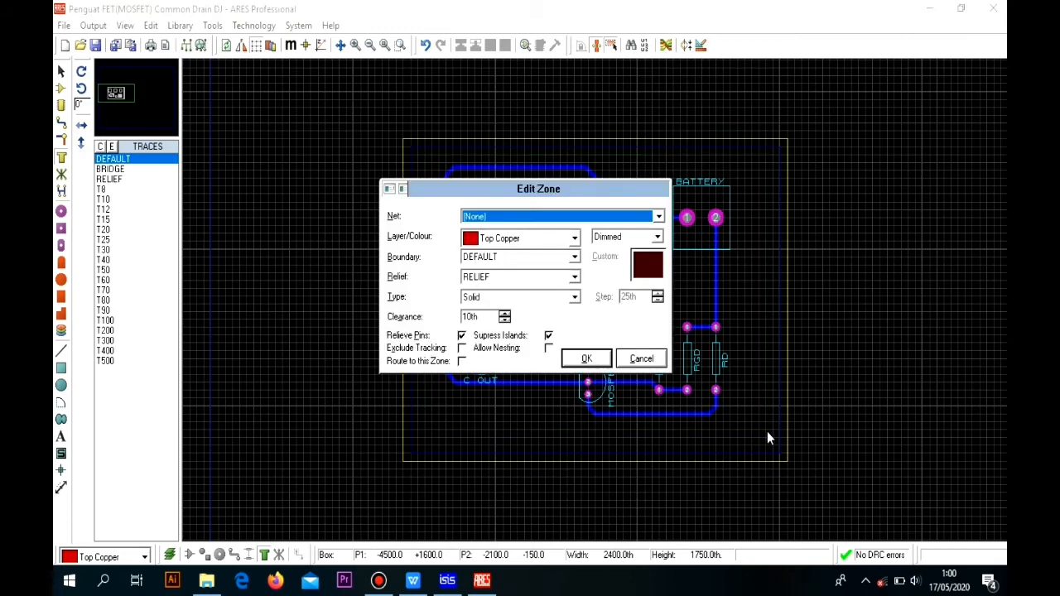
Step: Set the zone's layer to Bottom Copper and its clearance to 20th, toggle Allow Nesting, and generate the zone
left_click(573, 239)
left_click(494, 435)
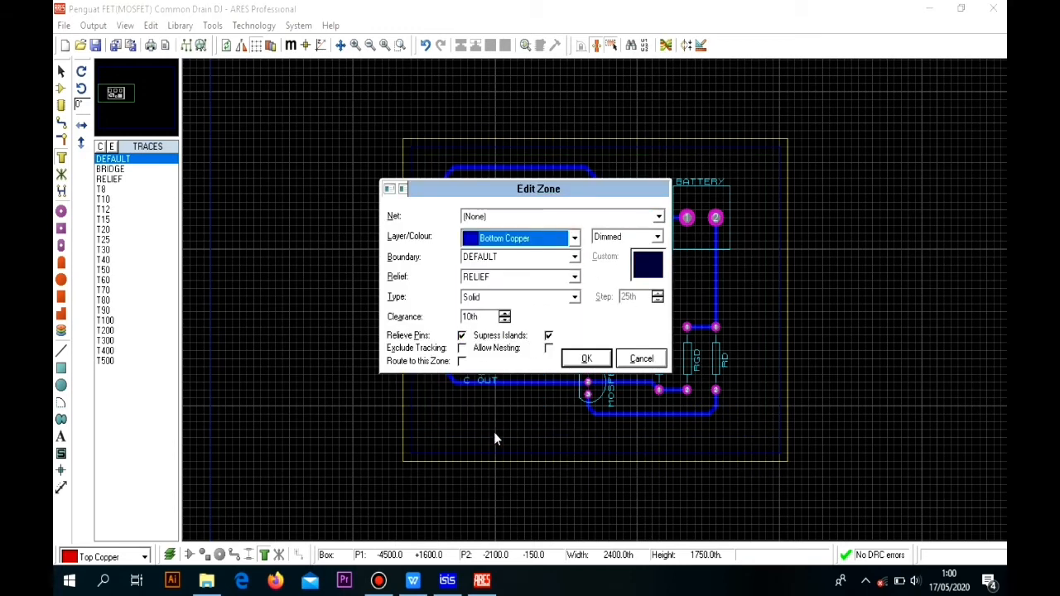
left_click(504, 316)
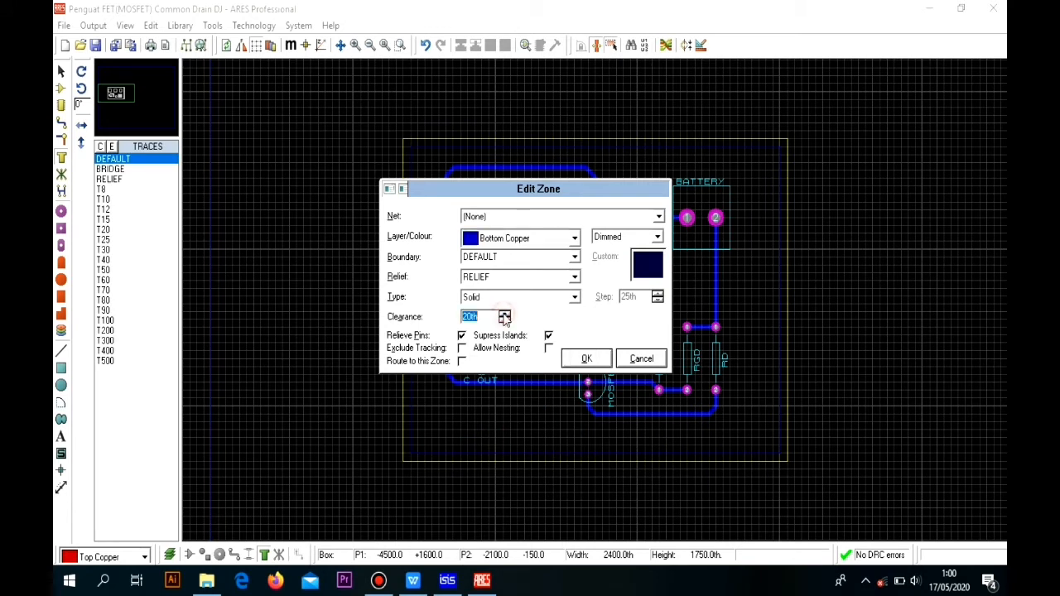
left_click(504, 320)
left_click(549, 348)
left_click(598, 362)
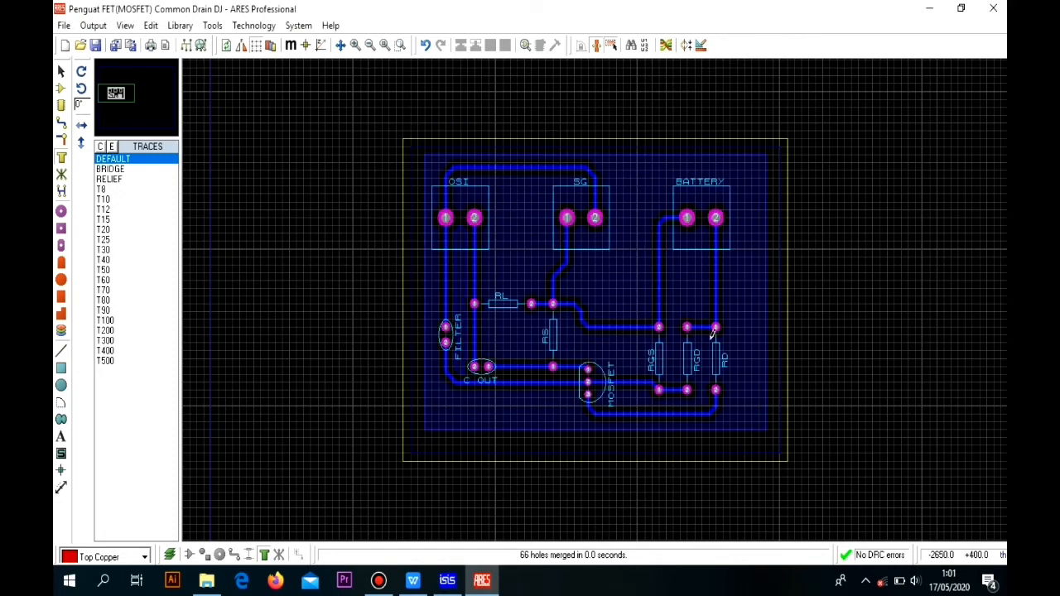
Step: Add the designer's full name as 2D graphics text on Bottom Copper, near the board's lower-left corner below the copper zone
scroll(596, 293, "up", 3)
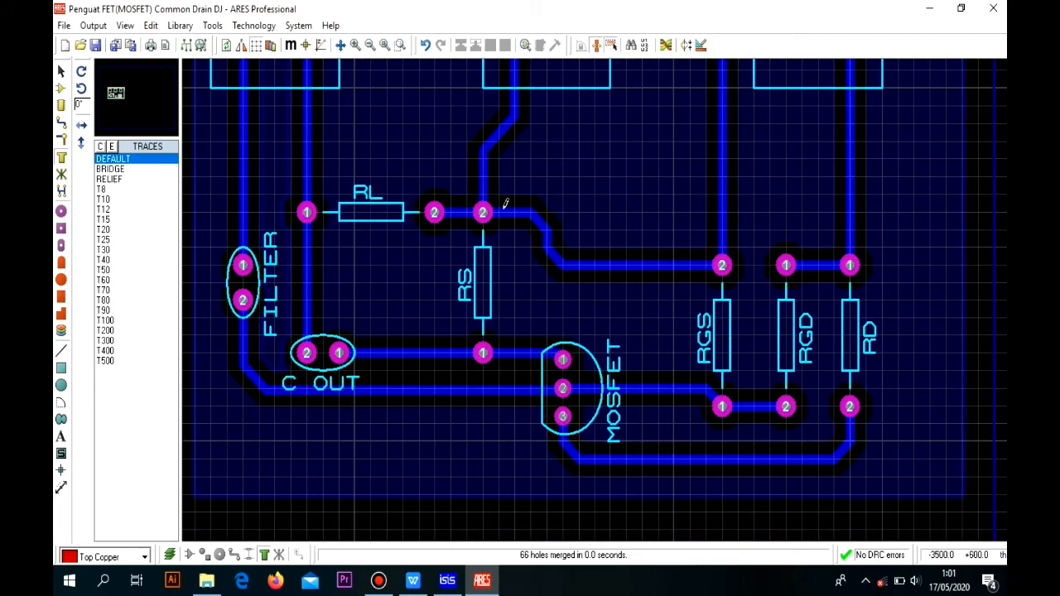
scroll(502, 184, "down", 3)
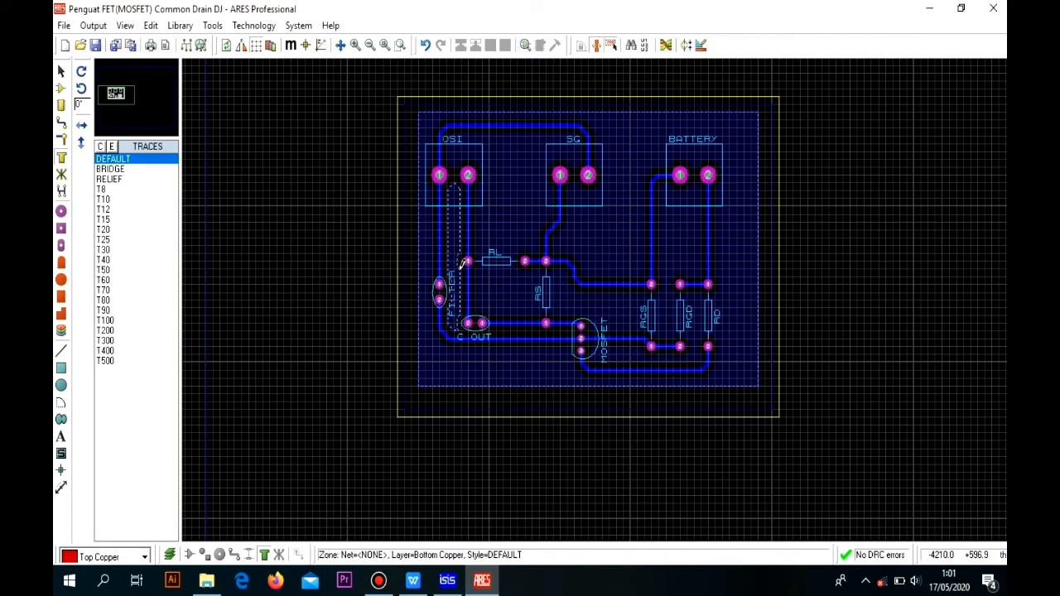
scroll(500, 177, "up", 2)
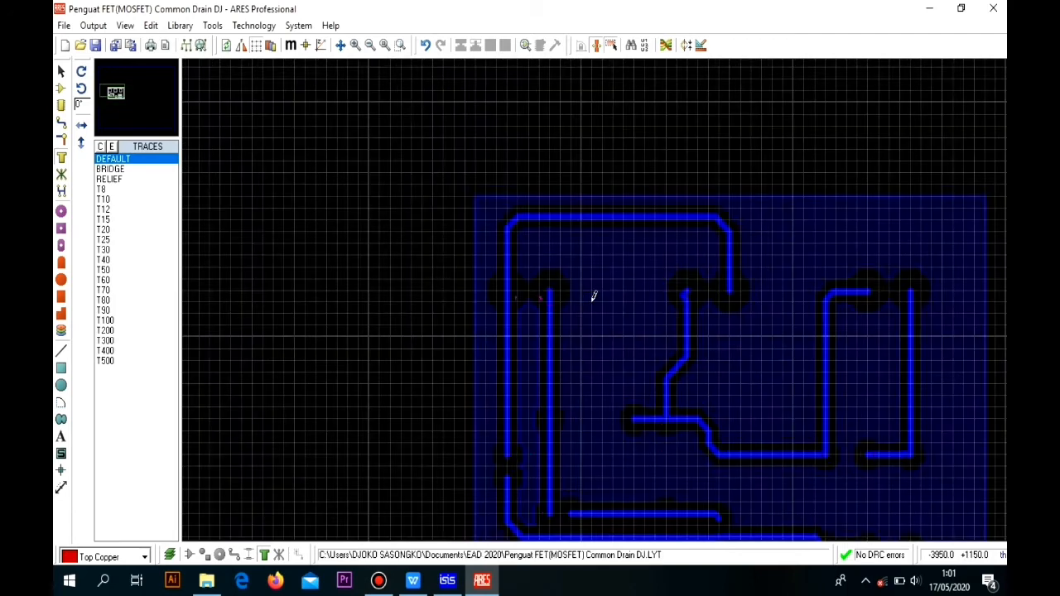
scroll(594, 296, "up", 2)
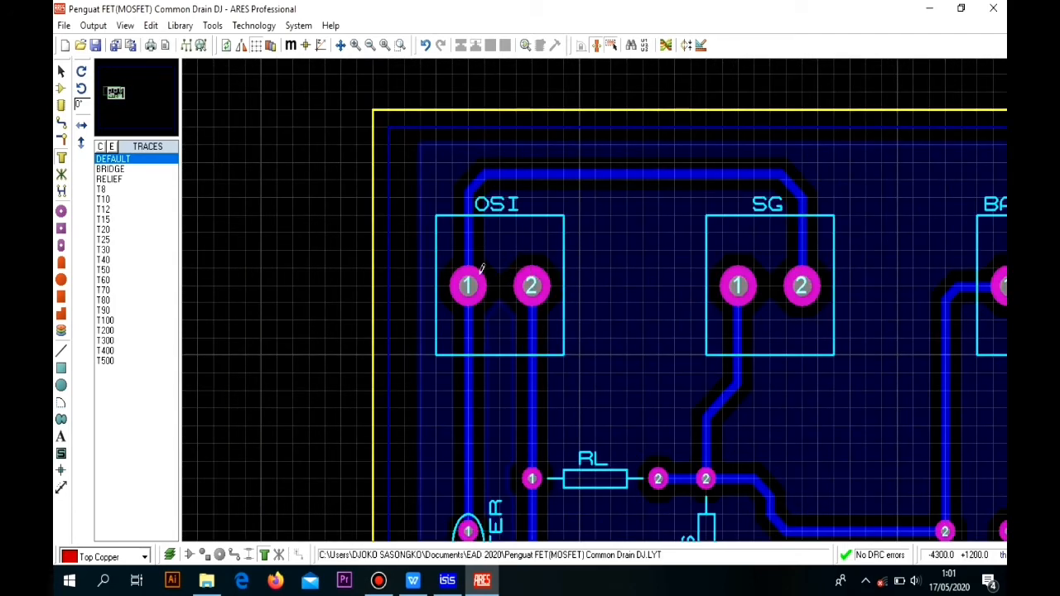
scroll(757, 237, "down", 5)
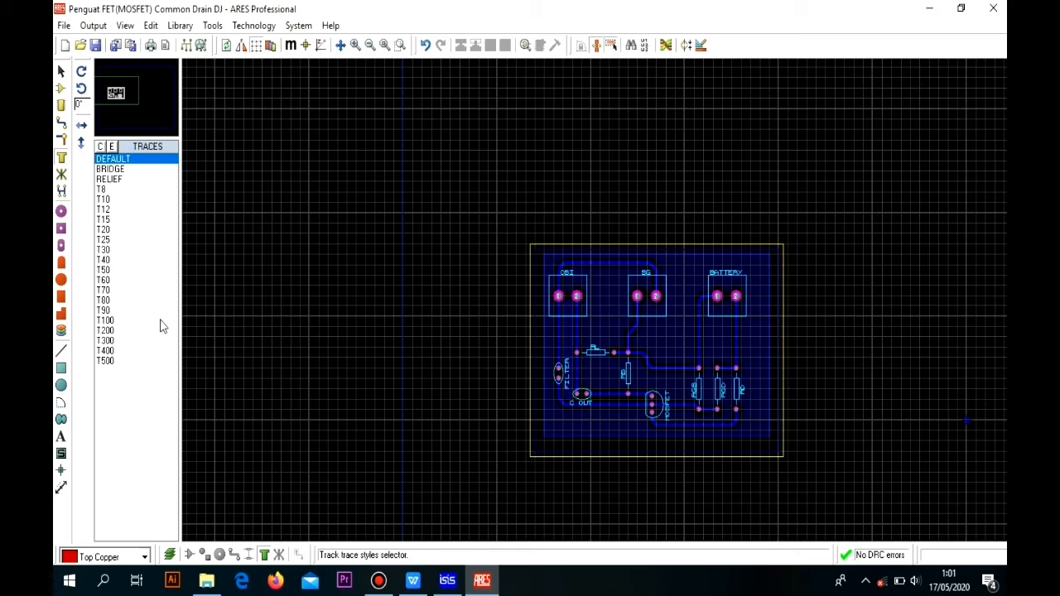
left_click(60, 439)
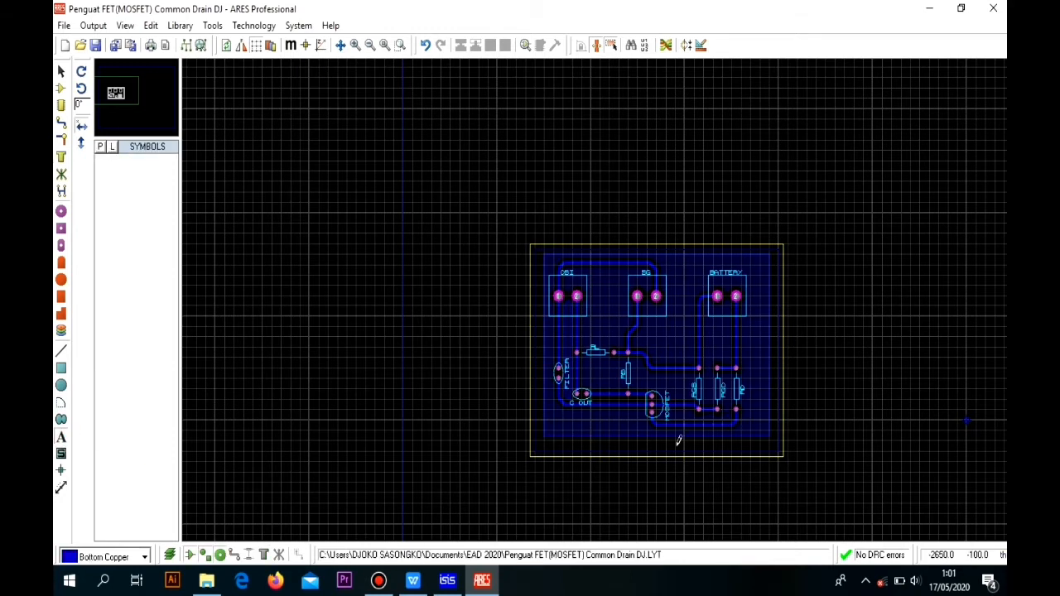
left_click(567, 447)
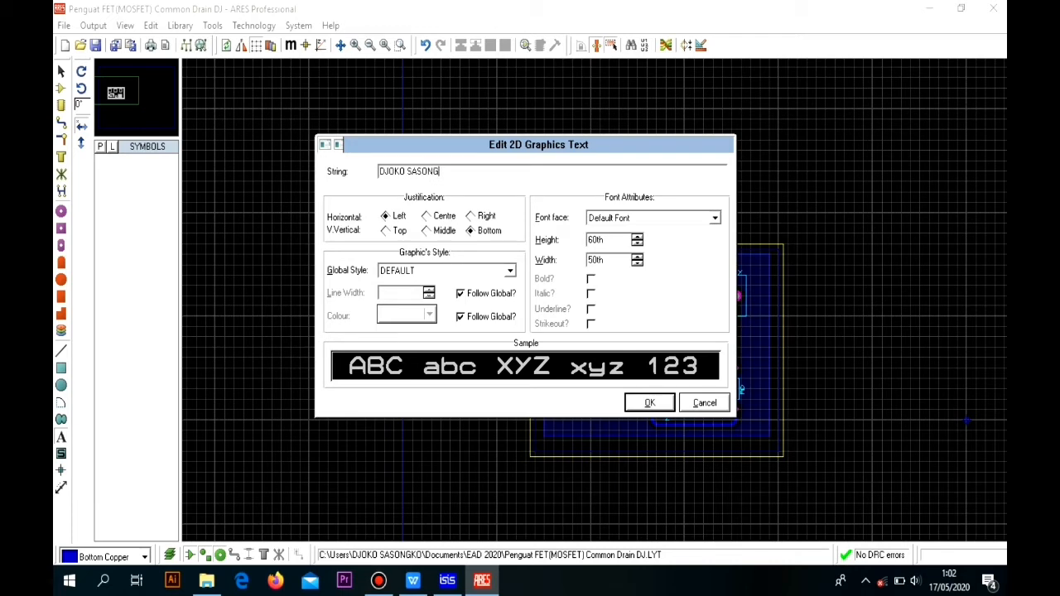
key("Return")
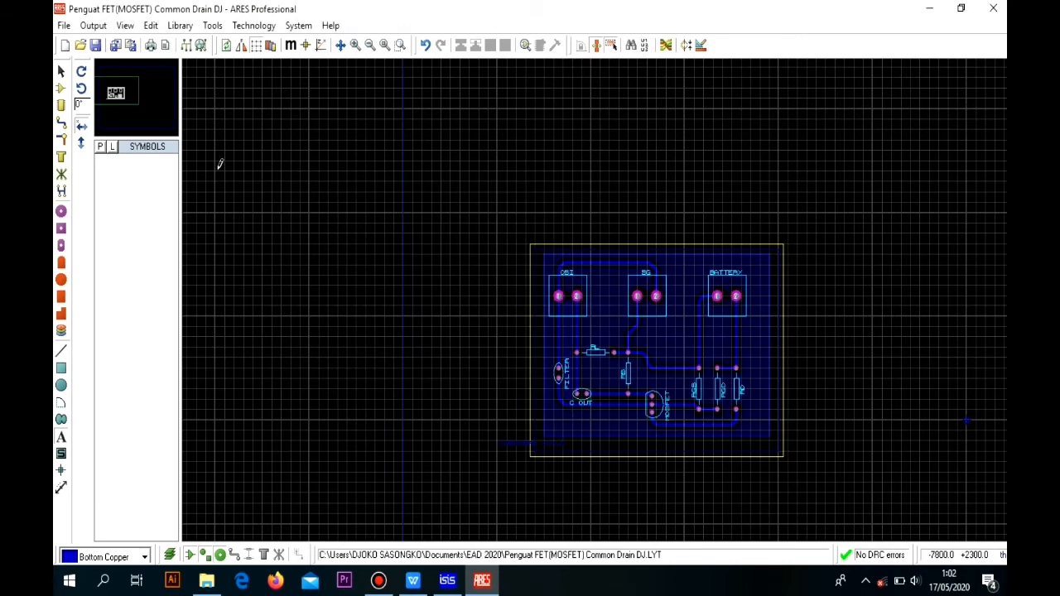
Step: Set the name text's height to 70th, width to 60th and global style to SOLID, keeping the Default Font
left_click(60, 72)
scroll(530, 444, "up", 2)
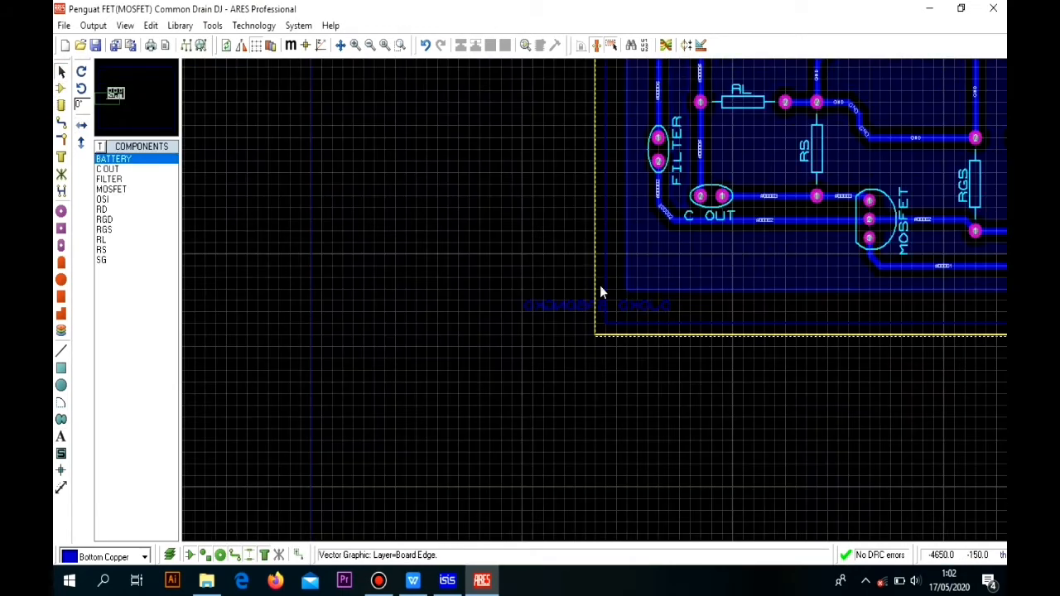
double_click(582, 313)
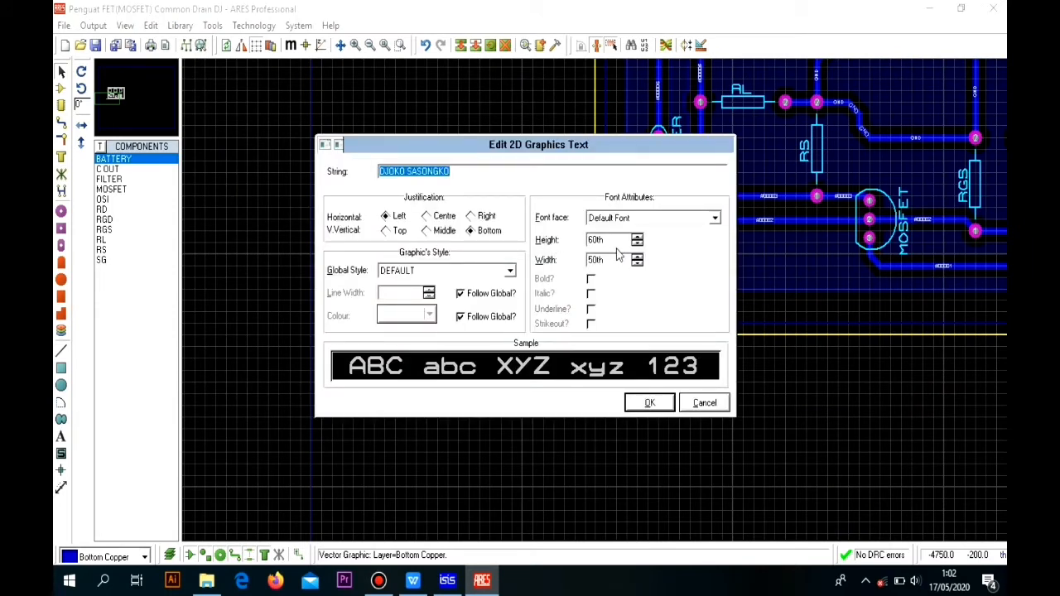
left_click(636, 237)
left_click(637, 256)
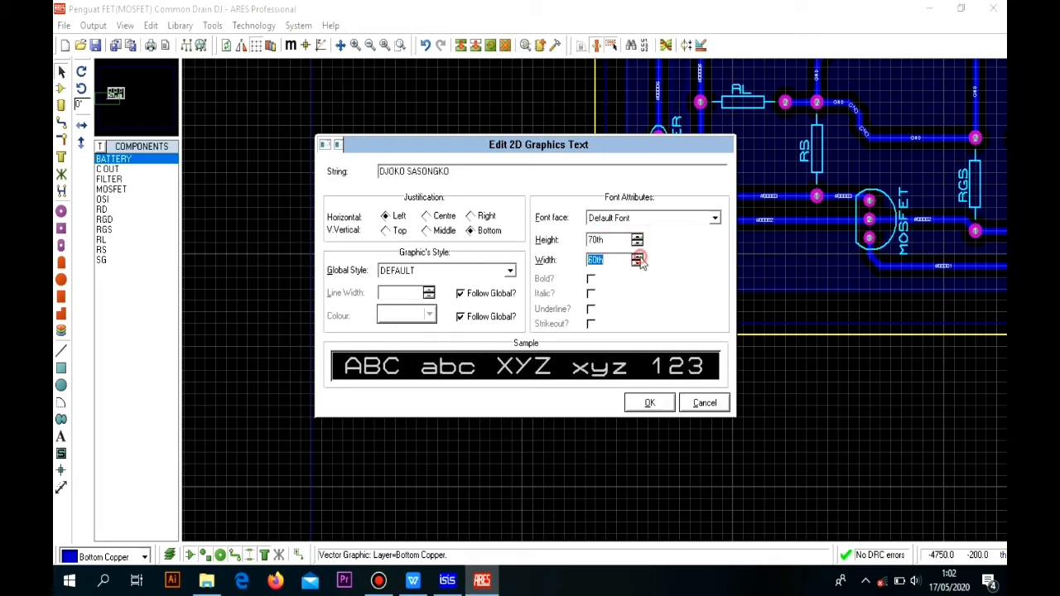
left_click(511, 271)
left_click(452, 294)
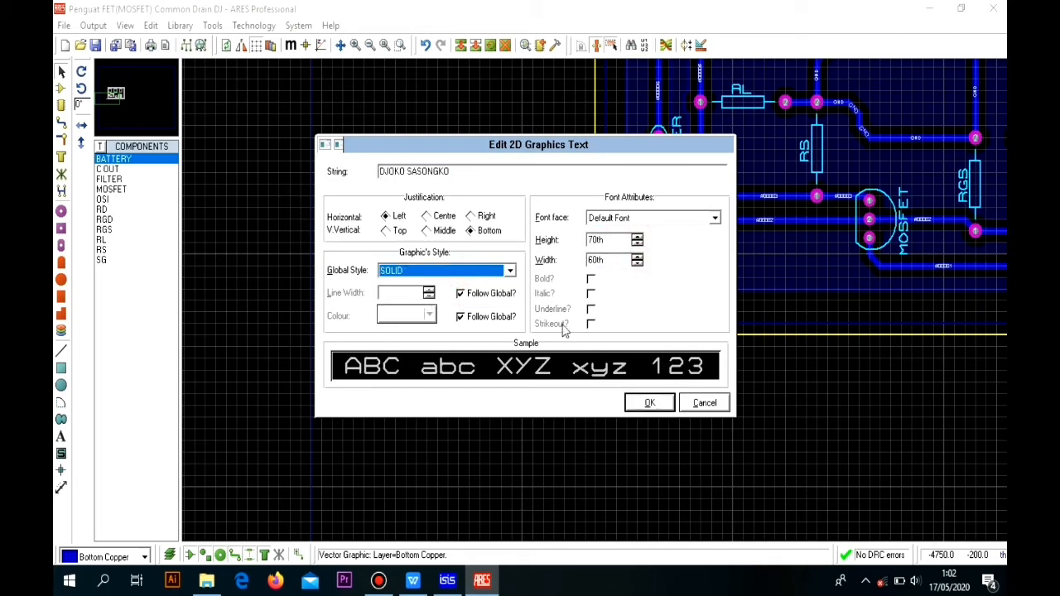
left_click(662, 217)
left_click(617, 222)
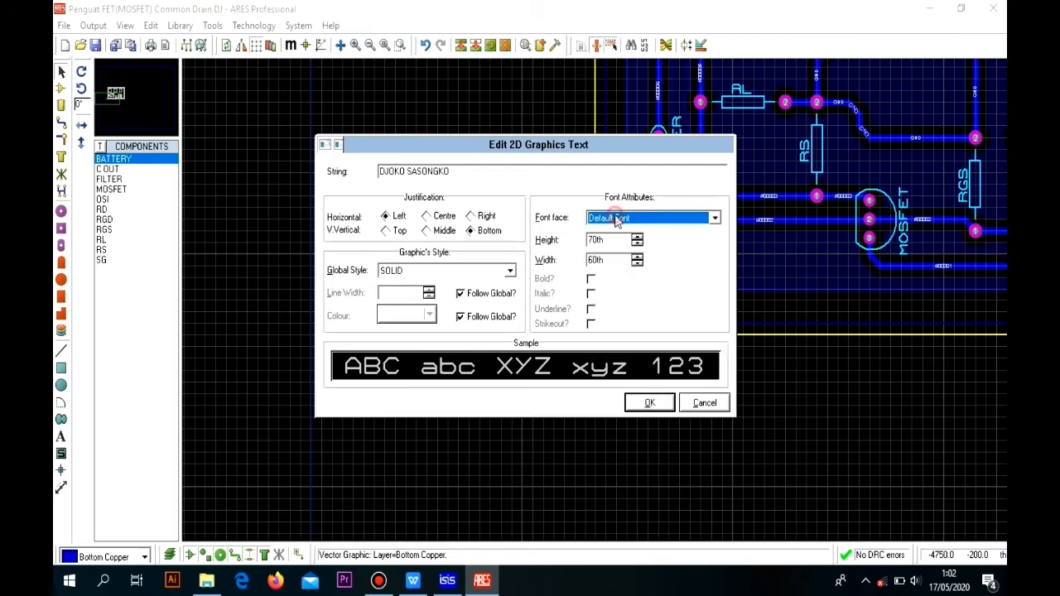
left_click(648, 403)
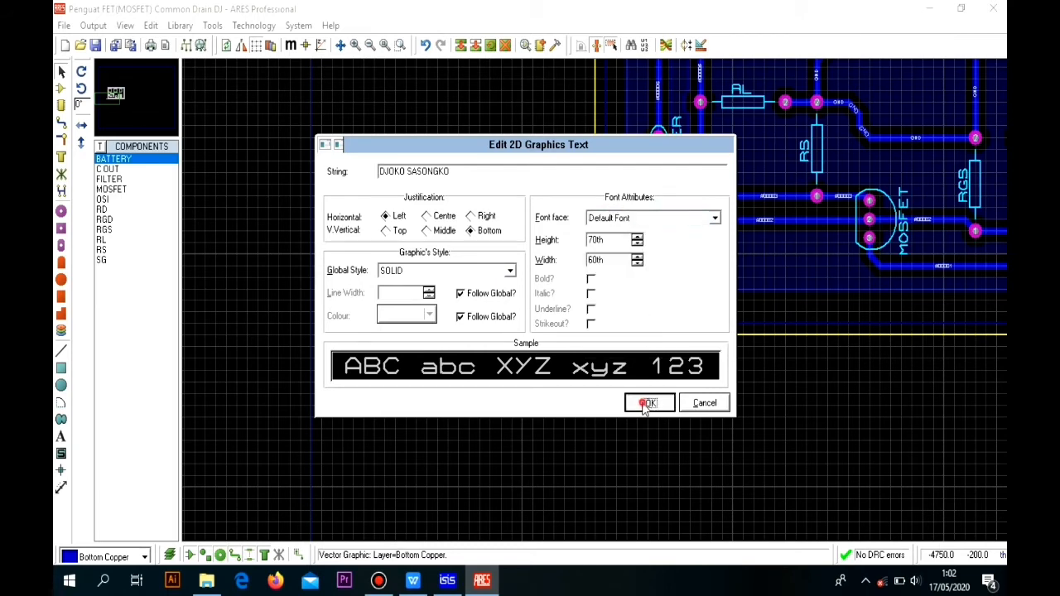
Step: Move the name text fully inside the board edge, into the strip below the copper zone at the lower-left corner
left_click(532, 308)
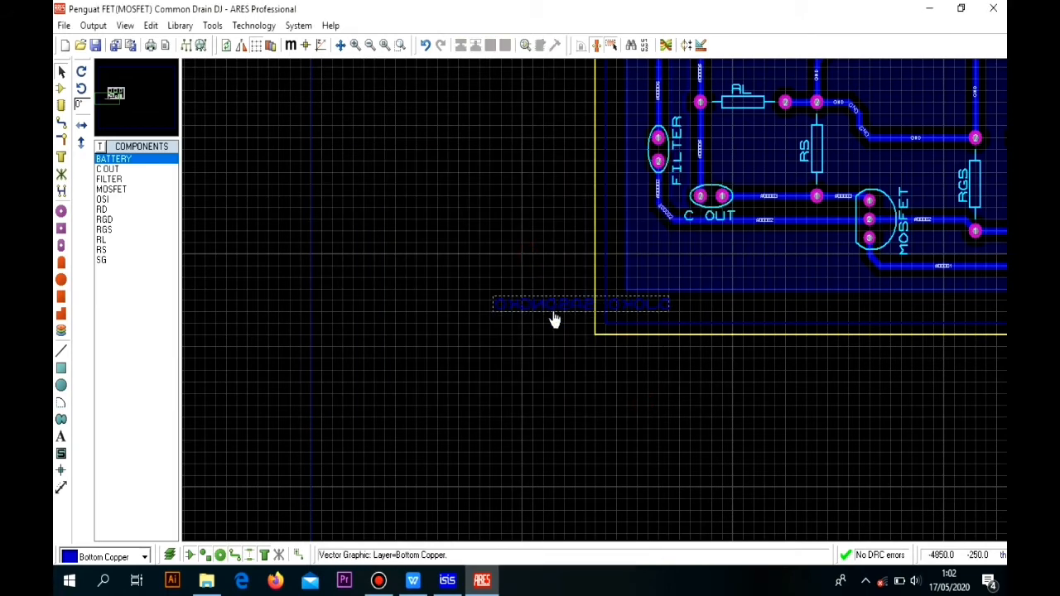
left_click_drag(551, 310, 694, 310)
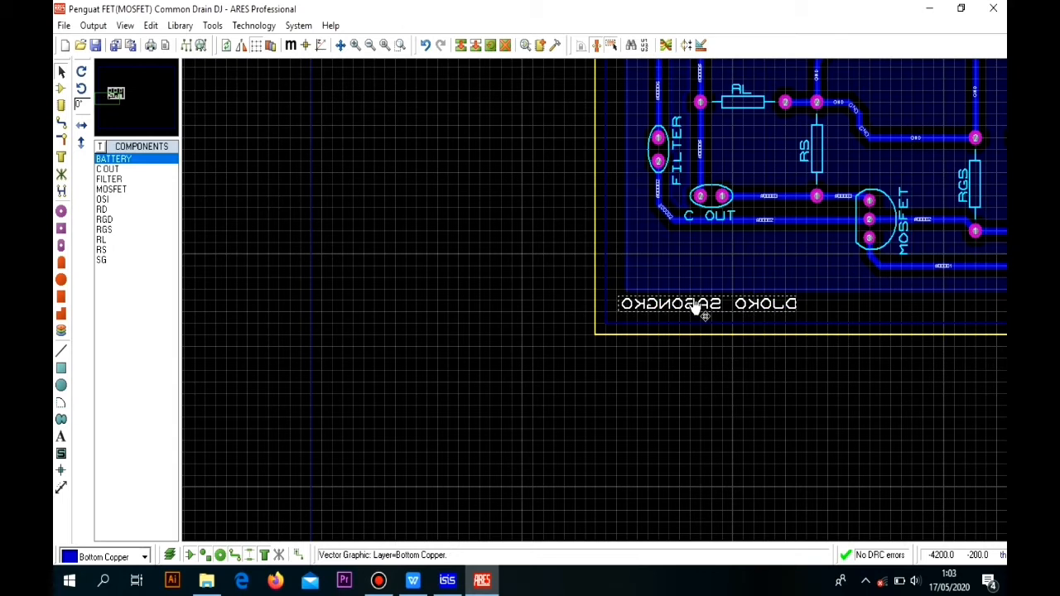
left_click(695, 308)
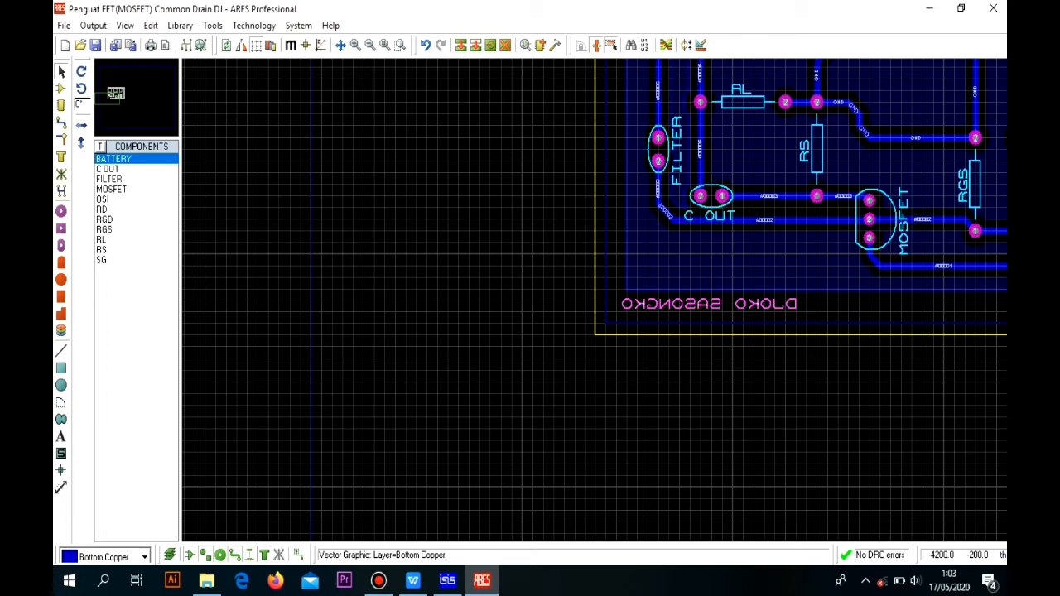
mouse_move(695, 308)
left_mouse_down()
mouse_move(705, 317)
mouse_move(706, 307)
left_mouse_up()
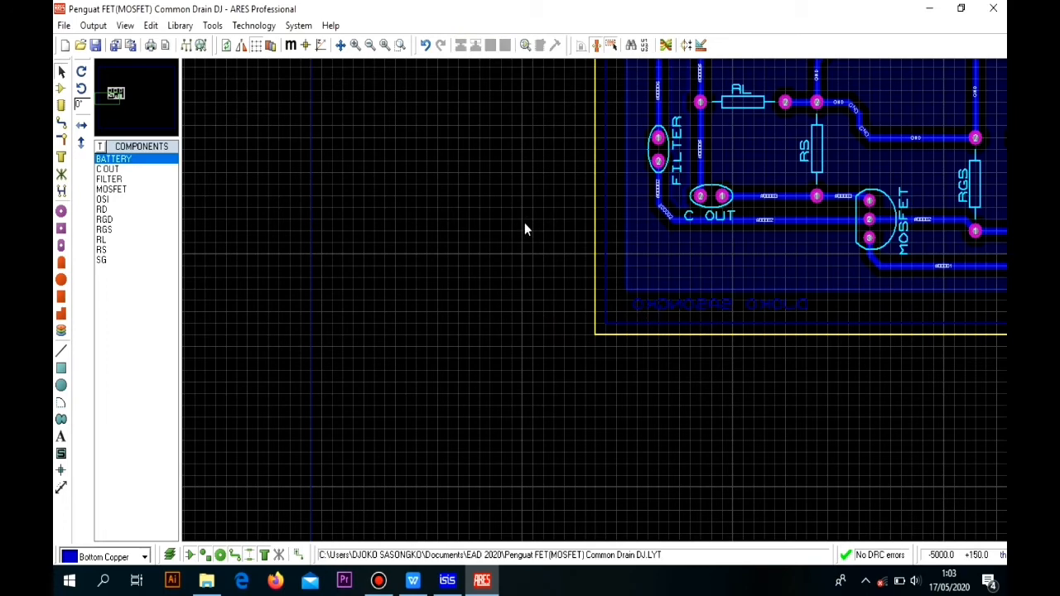
Step: Inspect the board's copper side with the name text and its component side in 3D Visualization, and close the 3D view
scroll(525, 225, "down", 2)
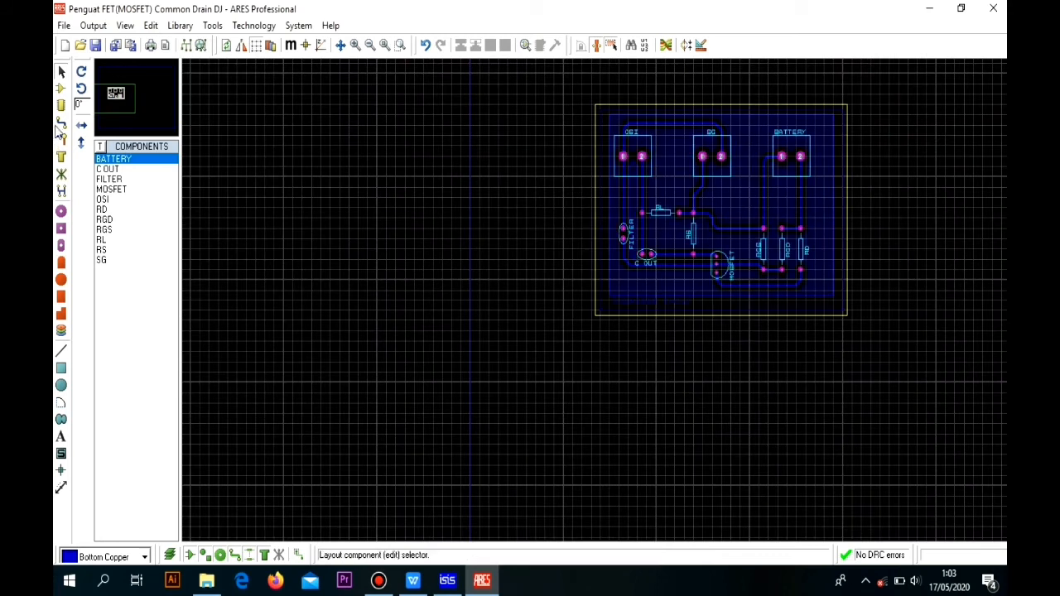
left_click(93, 26)
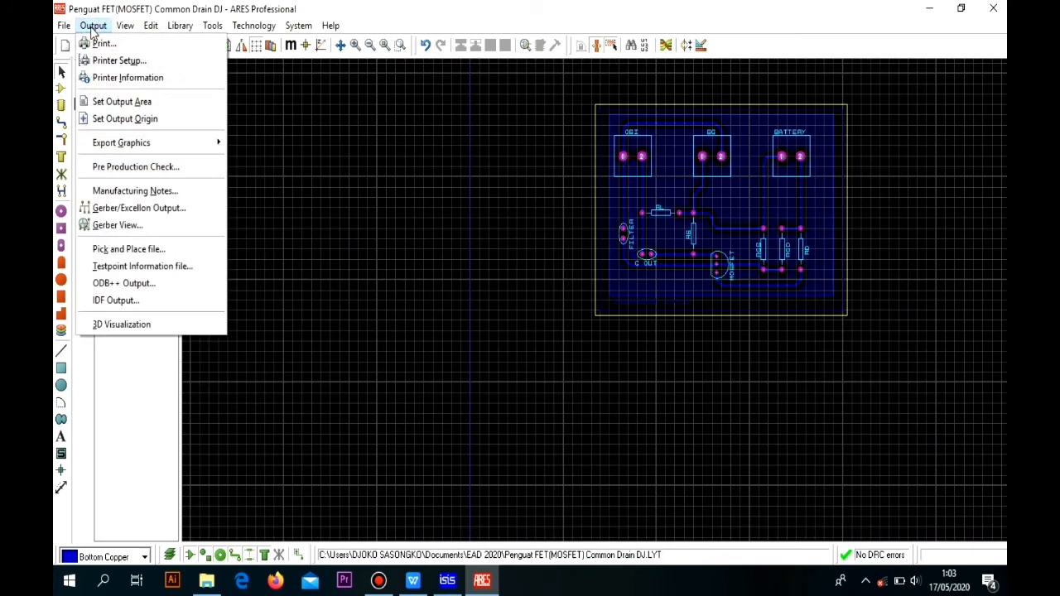
left_click(147, 326)
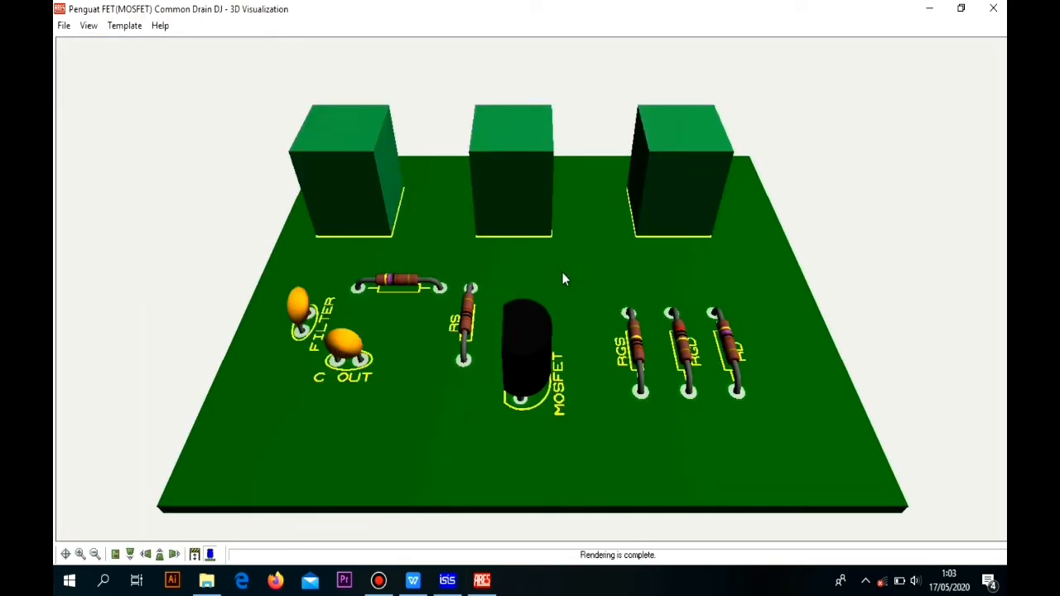
left_click(561, 272)
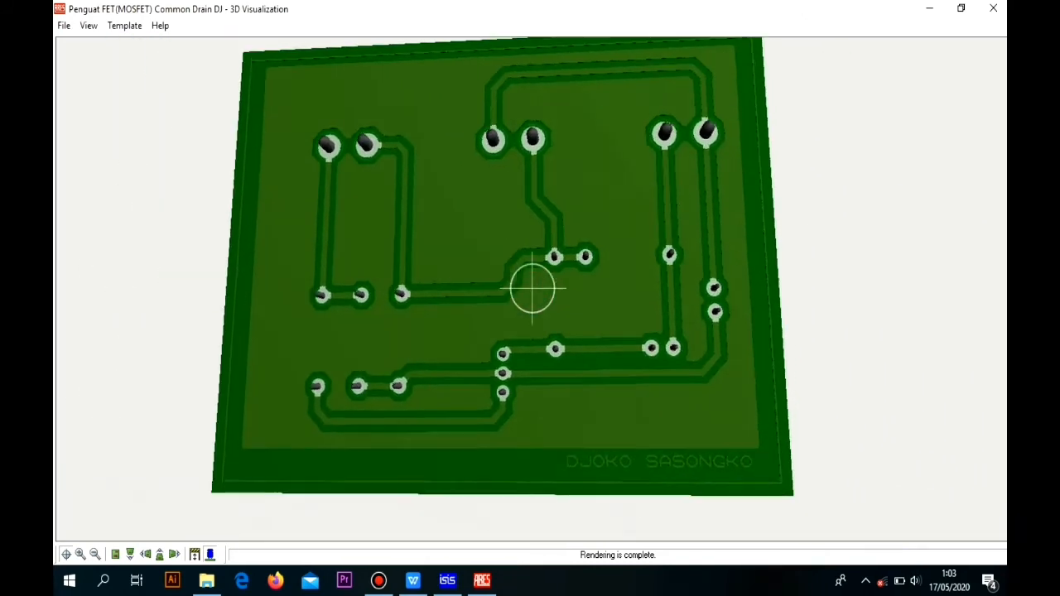
key("Escape")
scroll(614, 453, "up", 3)
scroll(614, 461, "down", 2)
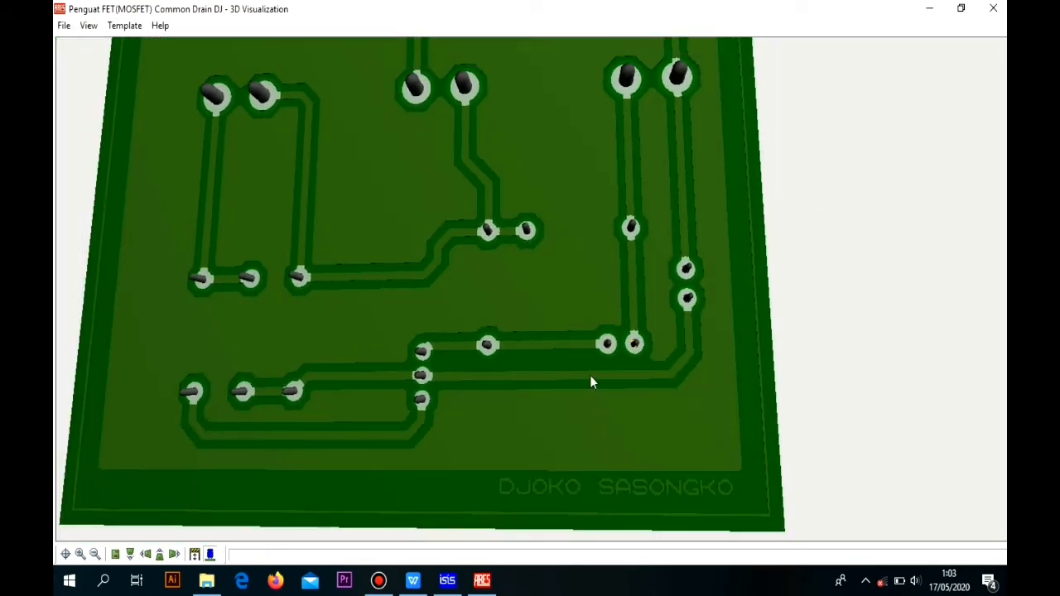
scroll(589, 376, "down", 3)
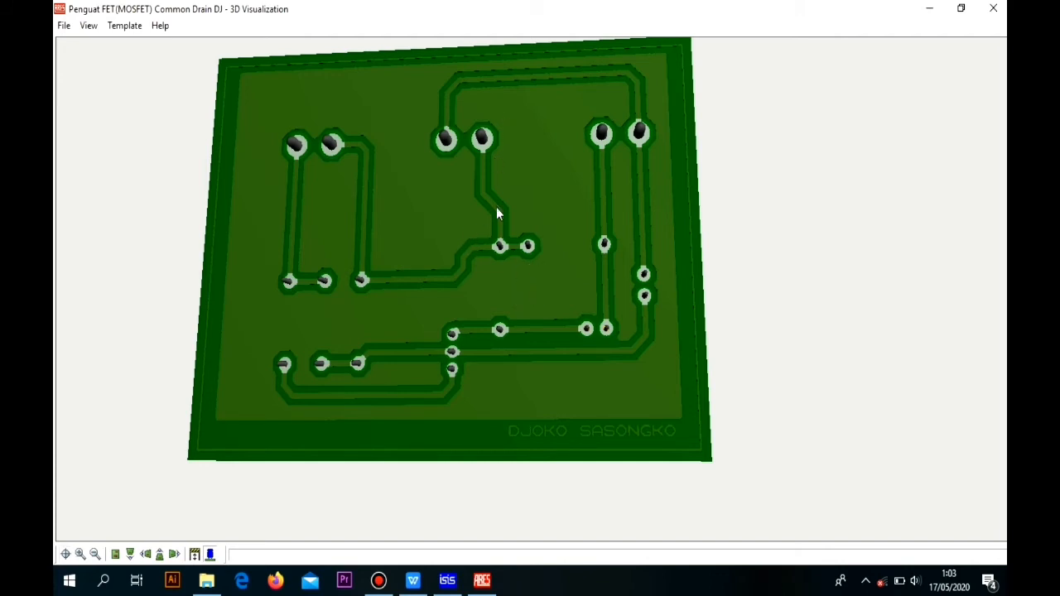
left_click(517, 179)
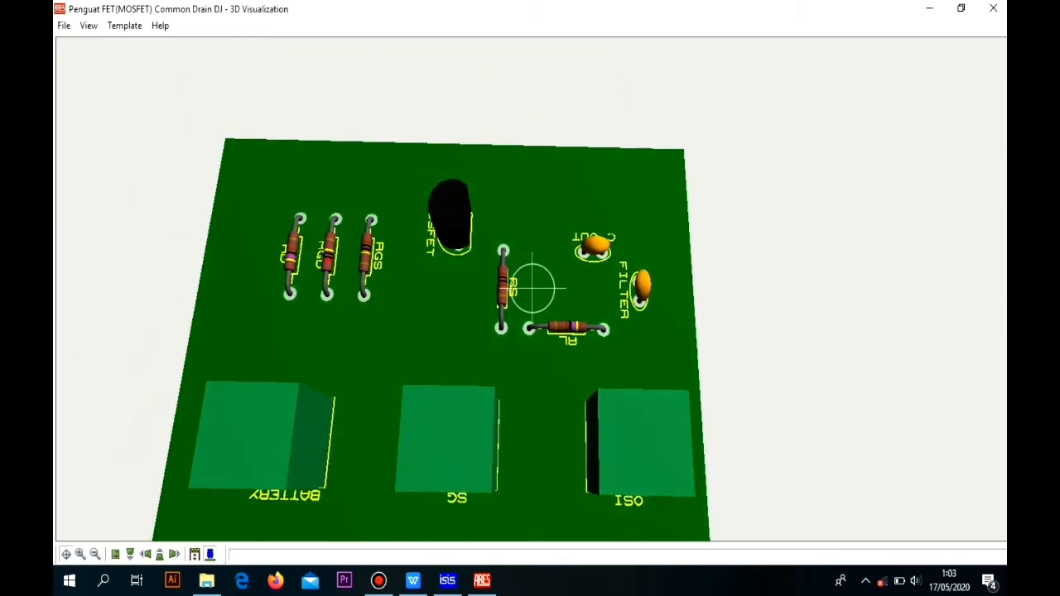
left_click(532, 290)
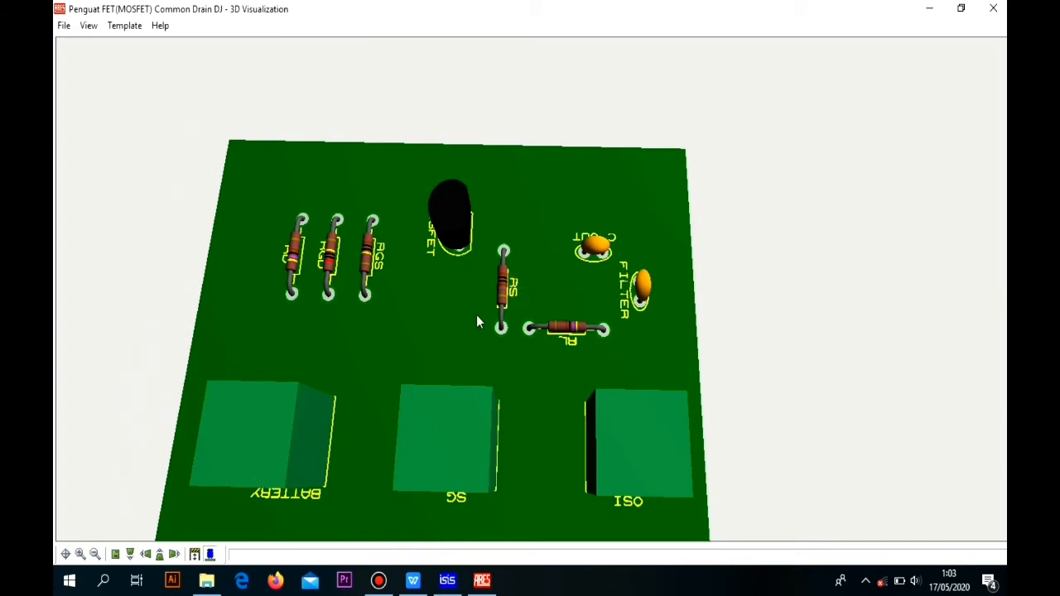
left_click(993, 8)
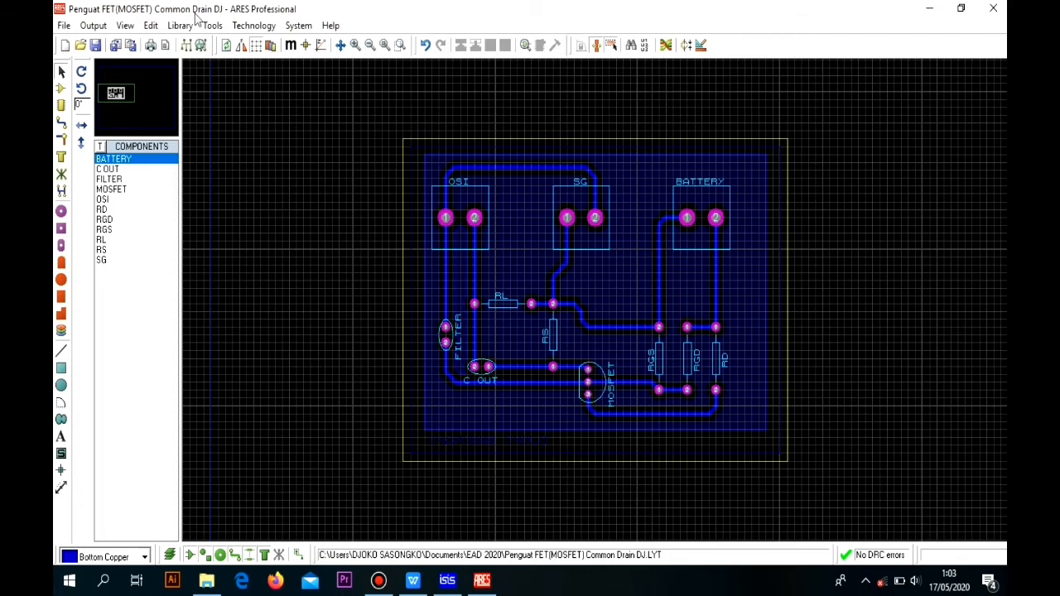
Step: Open the PDF export settings for the layout, look through the layer list and move the dialog clear of the board
left_click(86, 26)
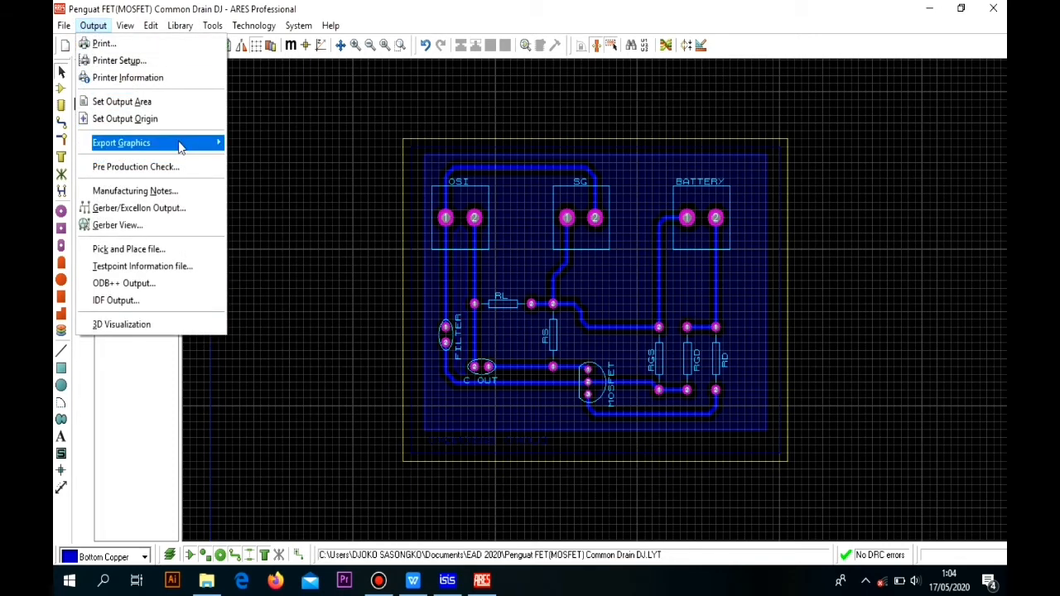
mouse_move(179, 147)
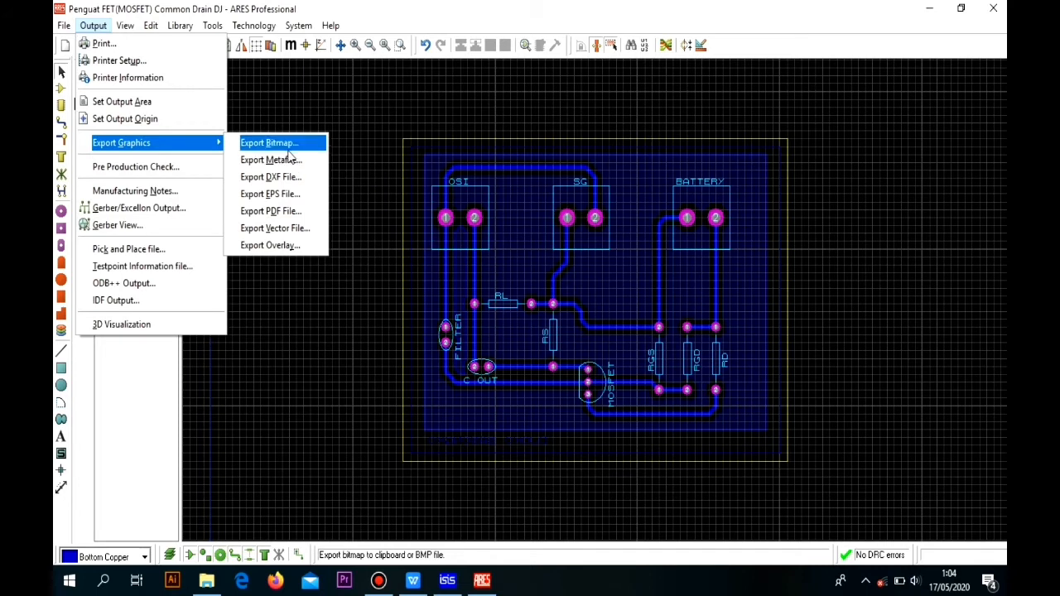
left_click(289, 214)
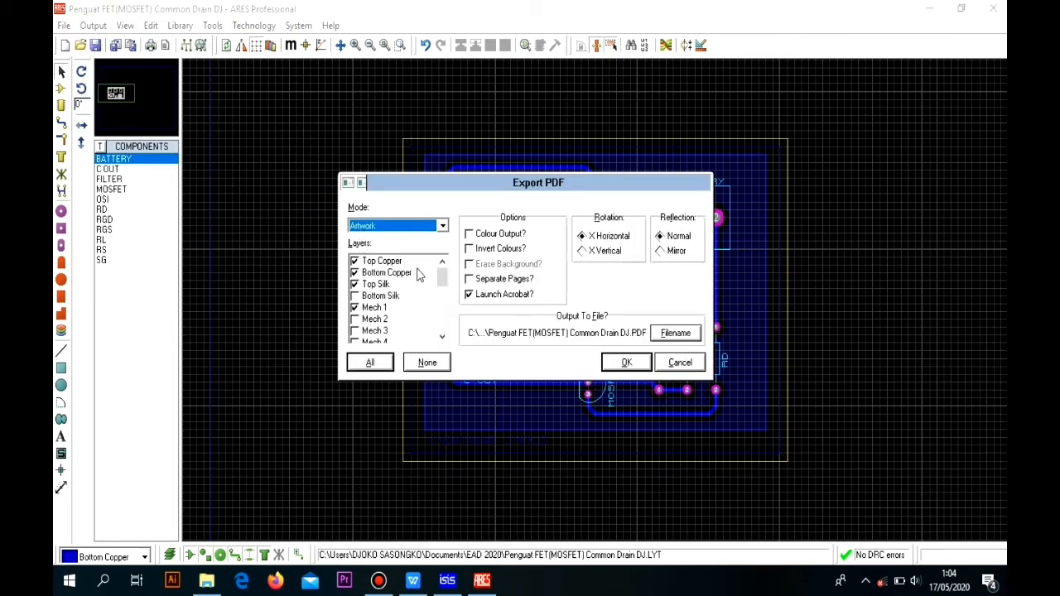
scroll(418, 275, "down", 6)
scroll(390, 307, "up", 6)
left_click_drag(505, 189, 245, 292)
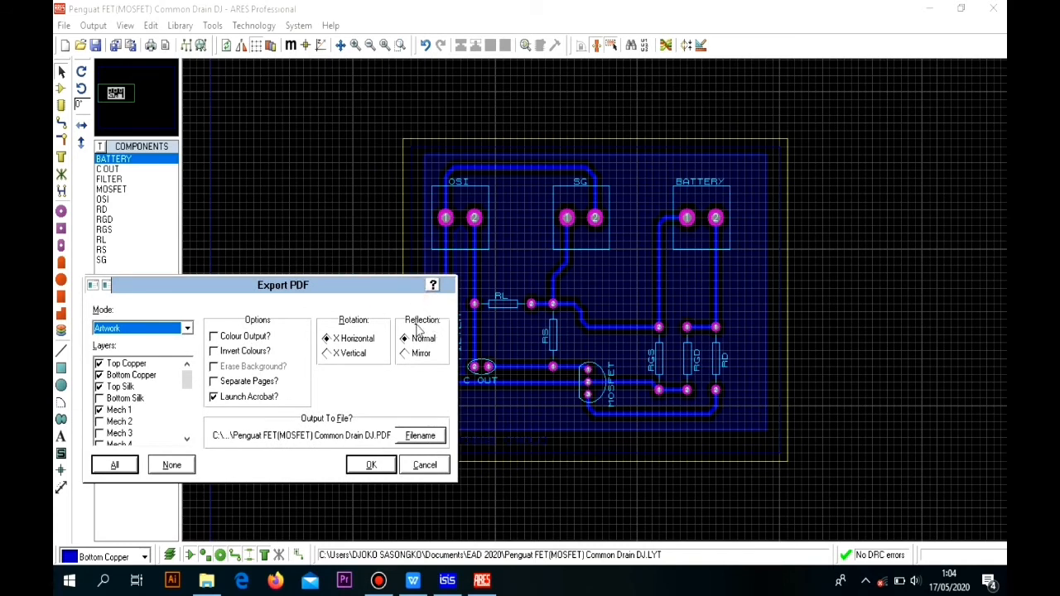
left_click_drag(386, 295, 358, 285)
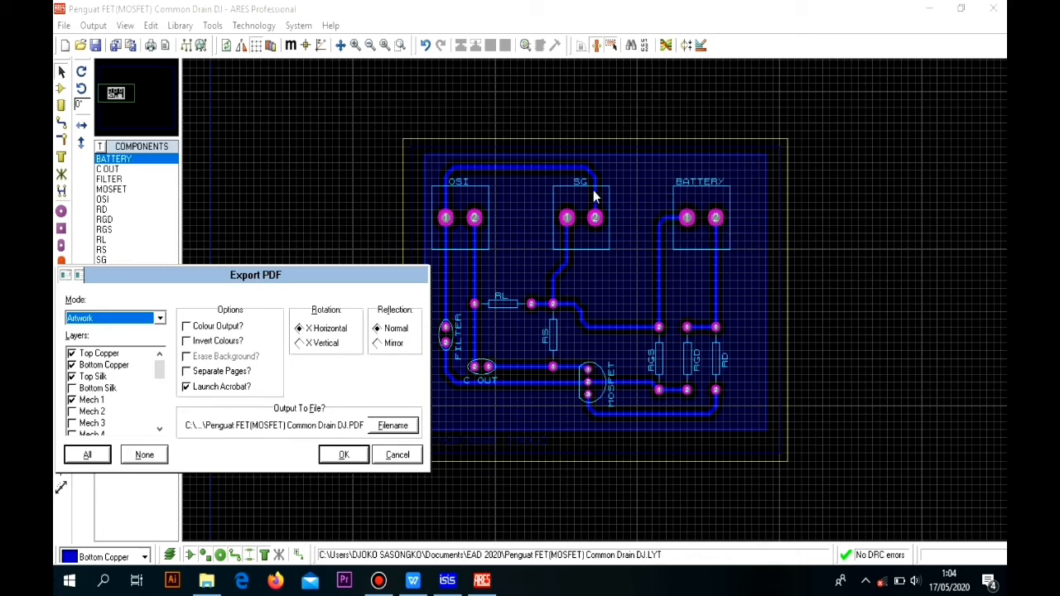
Step: Exclude Top Silk, Top Copper and Mech 1 from the PDF, keep Bottom Copper, and export the artwork with normal reflection
left_click(73, 378)
left_click(72, 354)
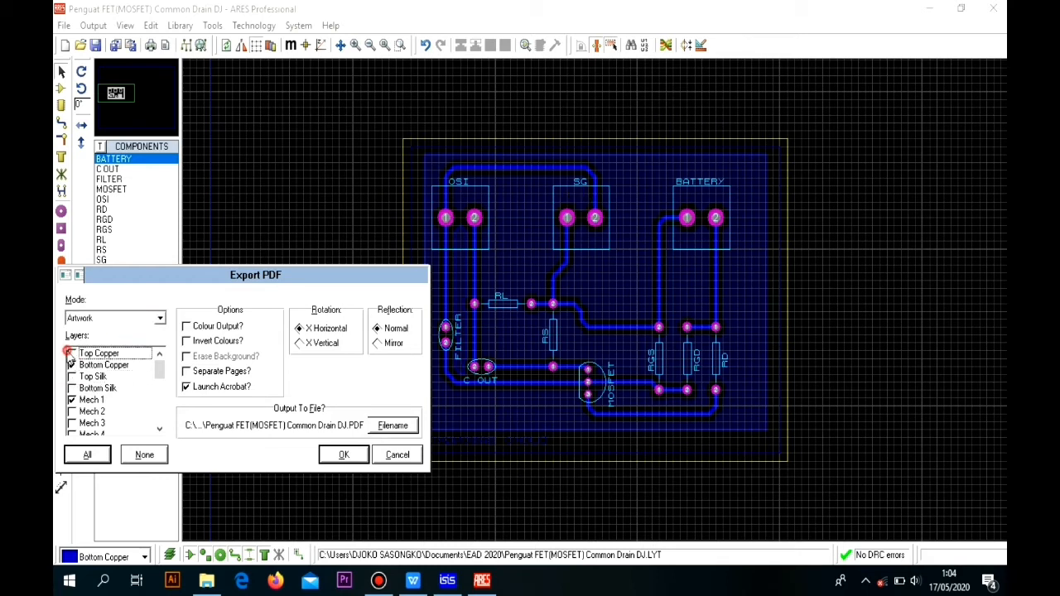
left_click(90, 400)
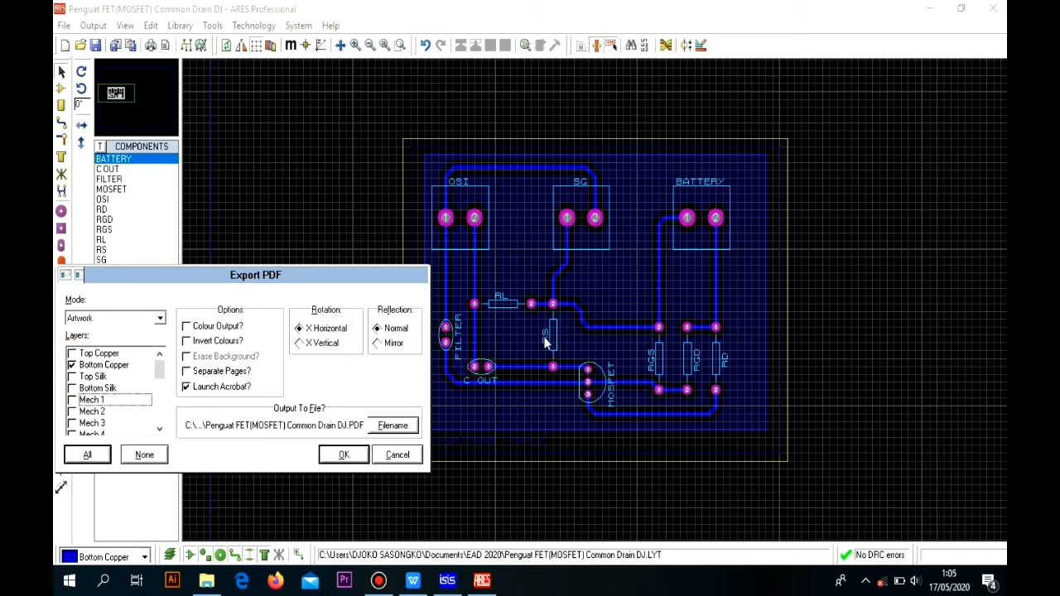
left_click_drag(159, 364, 170, 331)
left_click(344, 456)
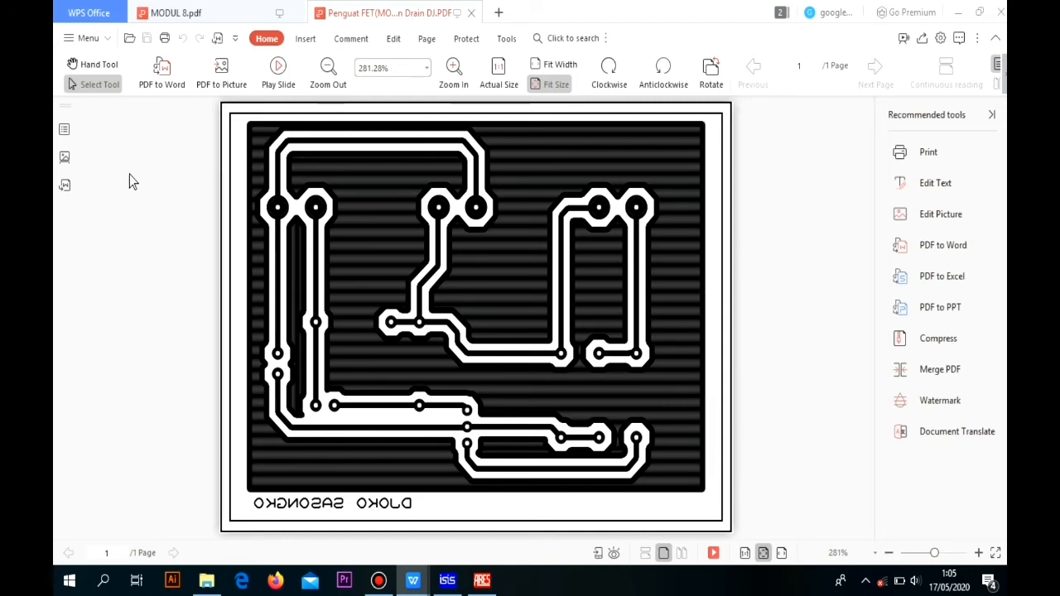
left_click(82, 38)
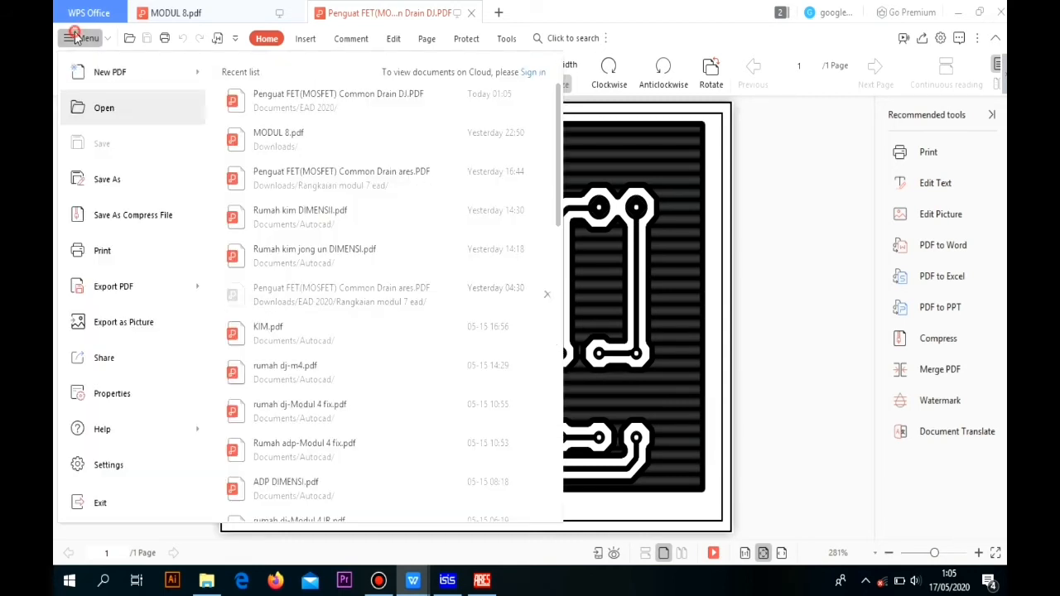
left_click(106, 145)
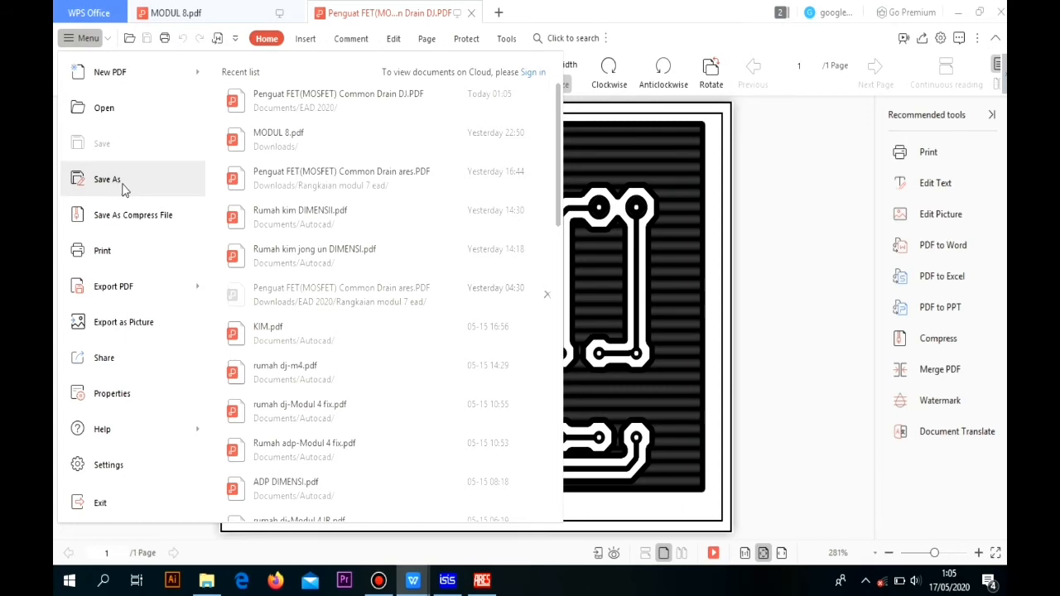
left_click(113, 138)
left_click(105, 39)
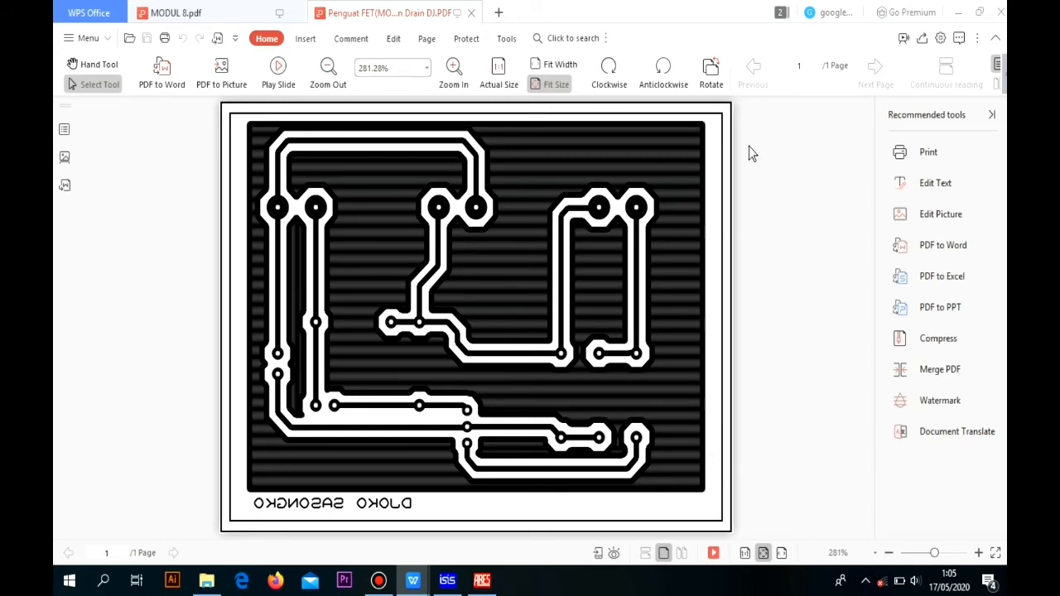
Step: Examine the exported bottom copper artwork at 100%, 200% and 50% zoom, and finish at 100%
left_click(426, 68)
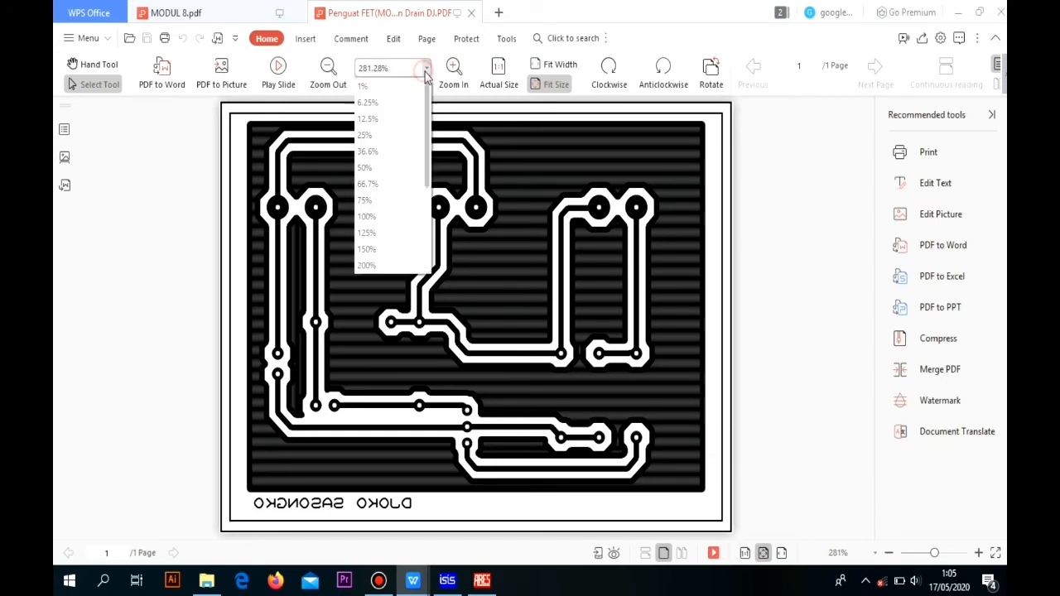
left_click(389, 216)
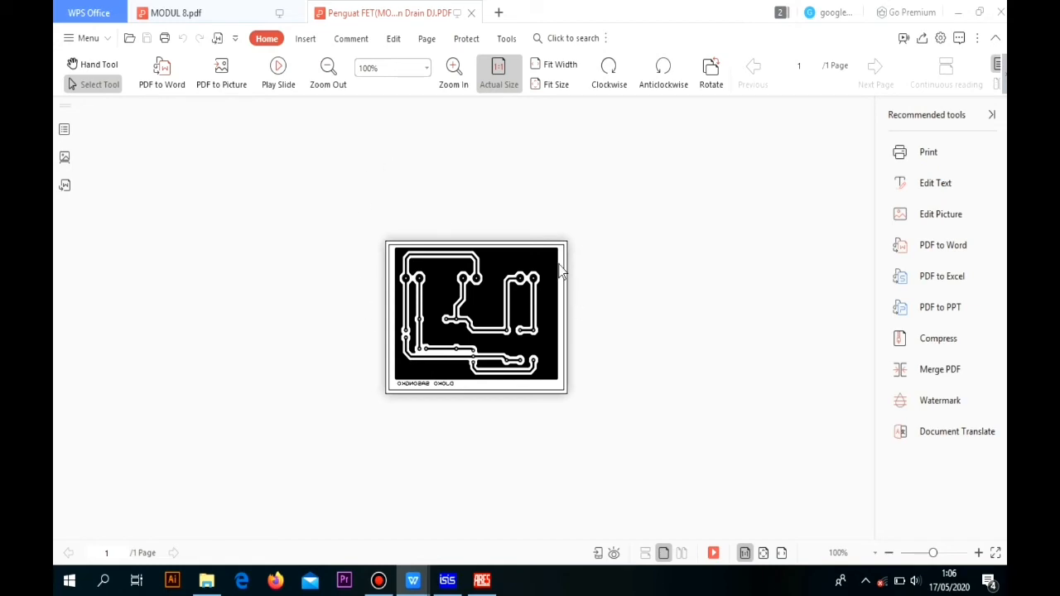
left_click(426, 68)
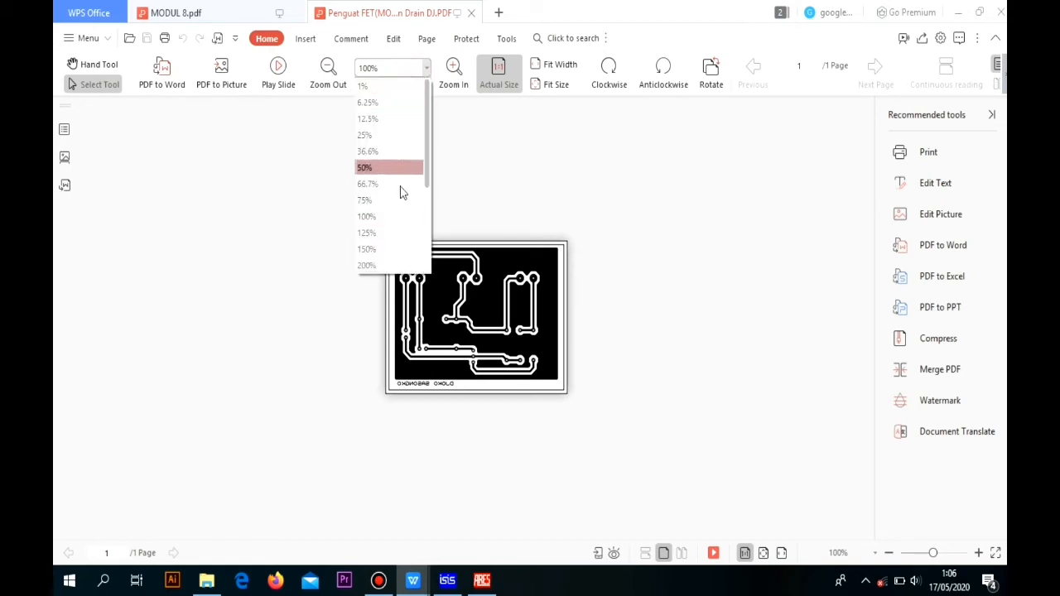
left_click(406, 263)
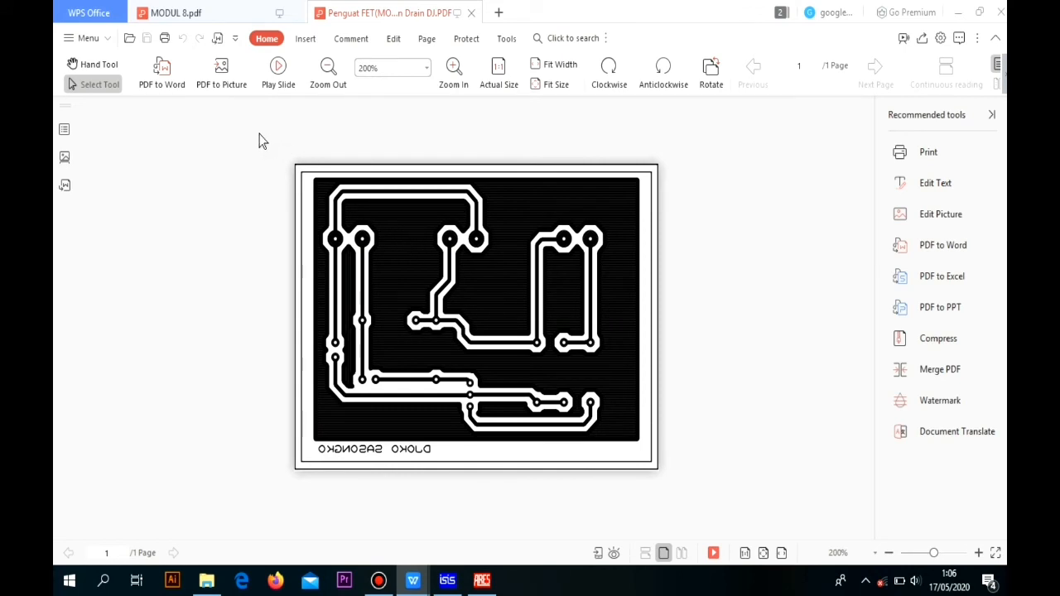
left_click(425, 69)
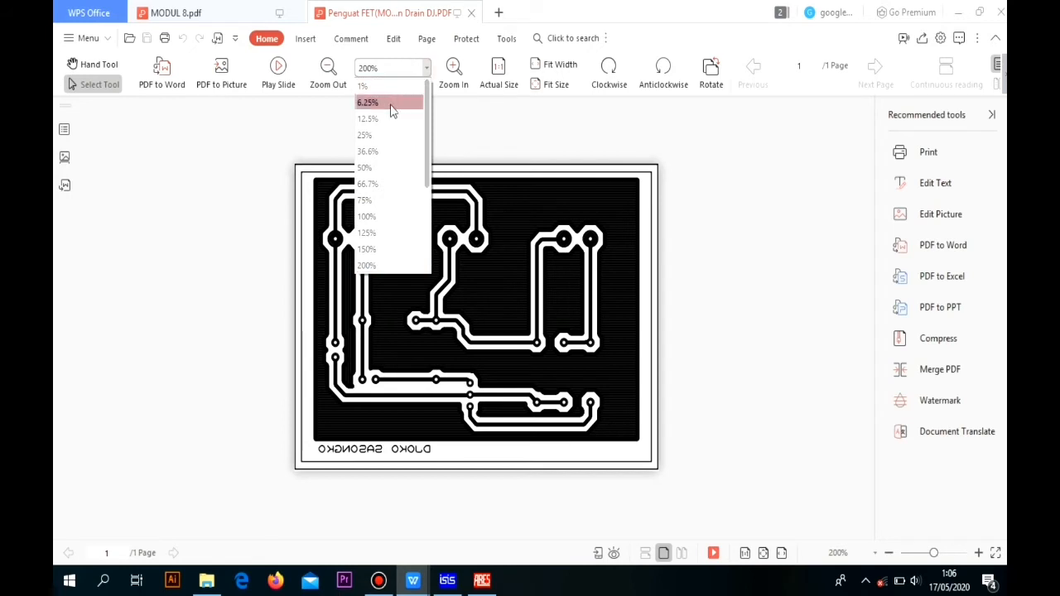
left_click(385, 169)
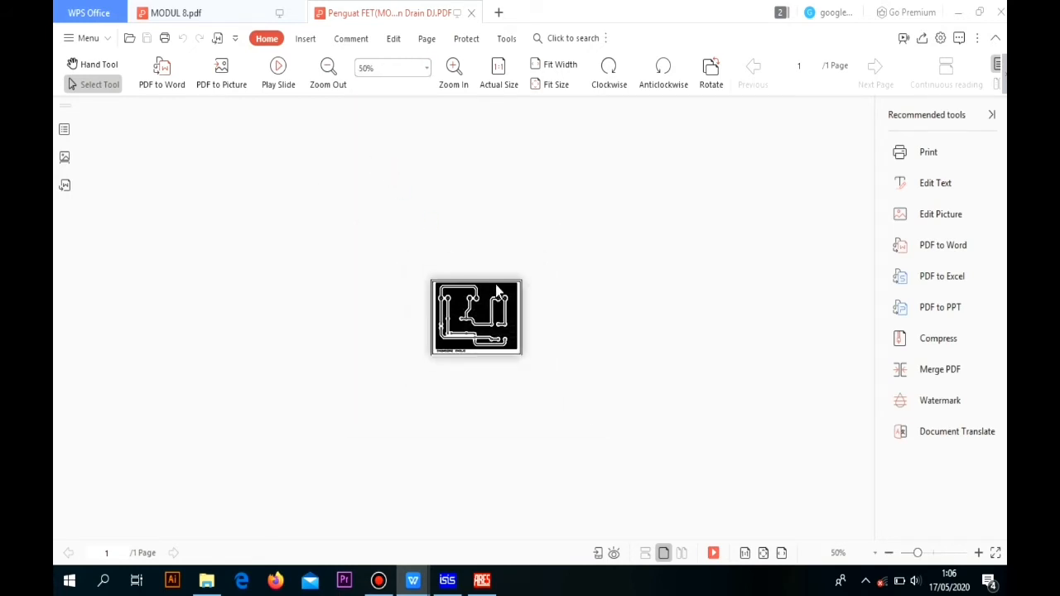
left_click(426, 68)
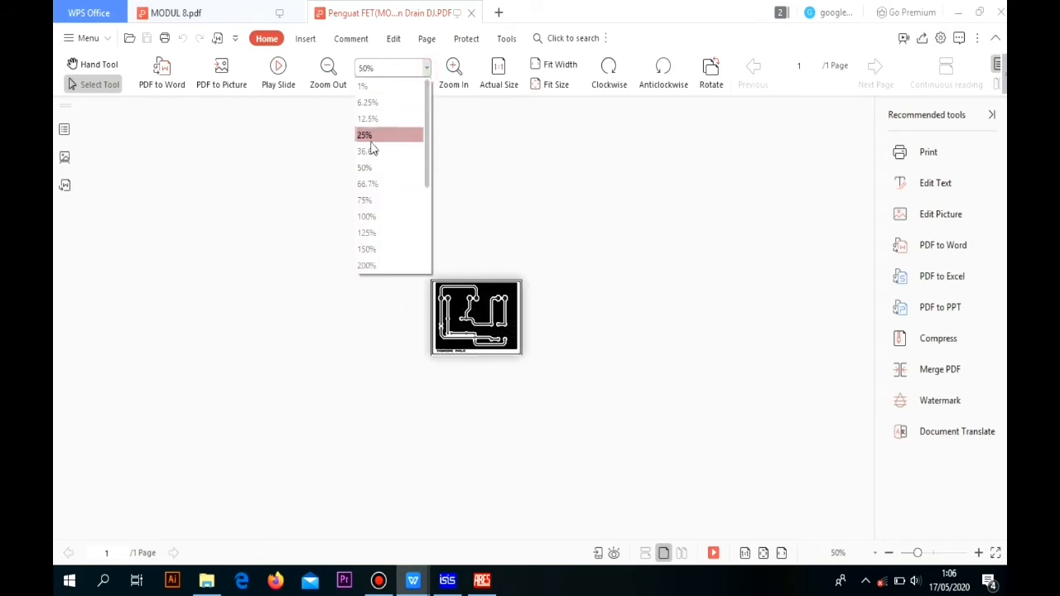
left_click(385, 265)
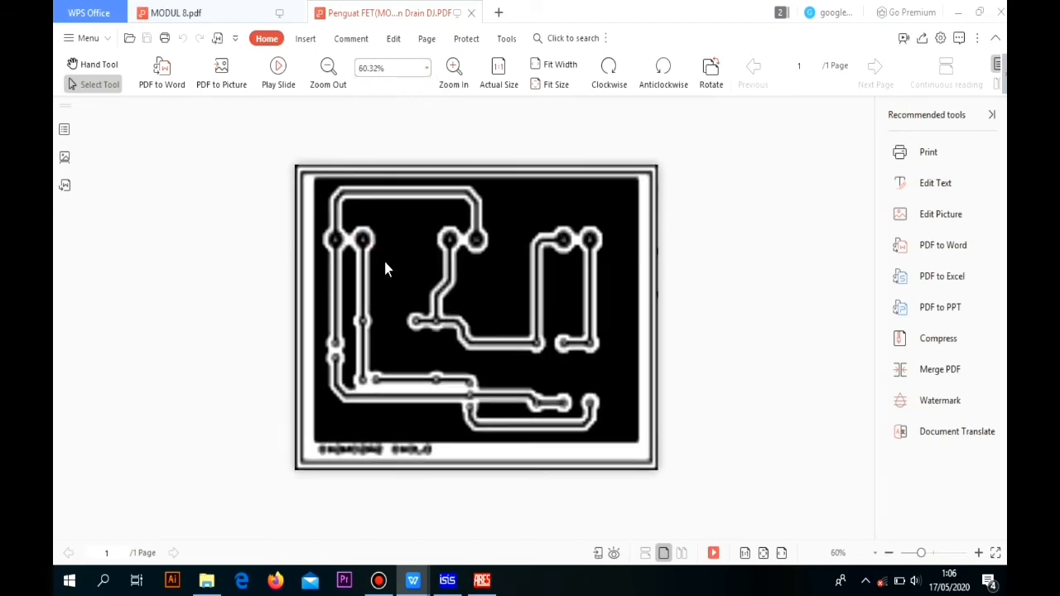
left_click(426, 68)
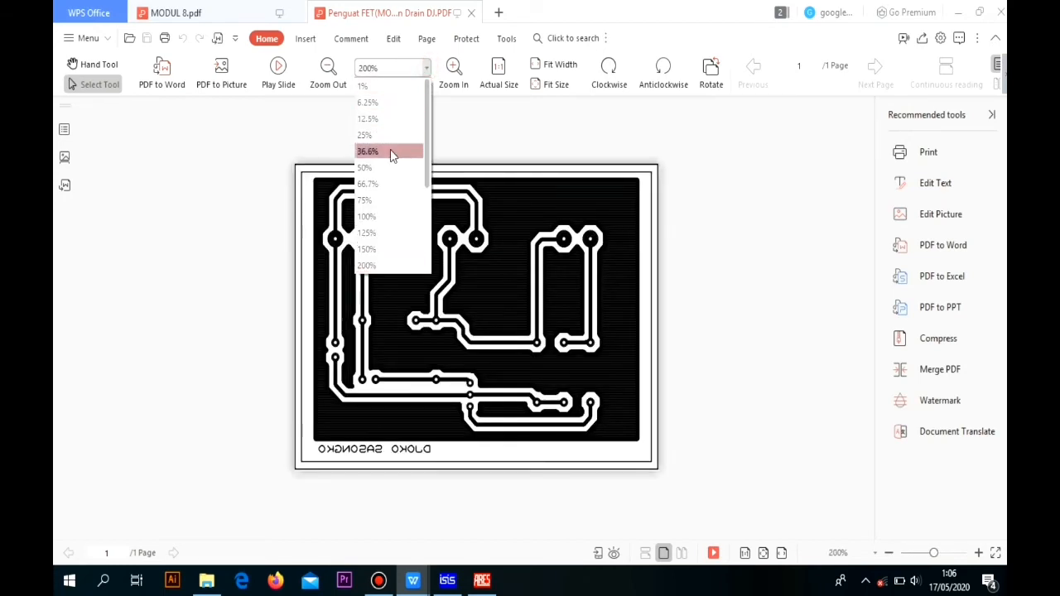
left_click(391, 222)
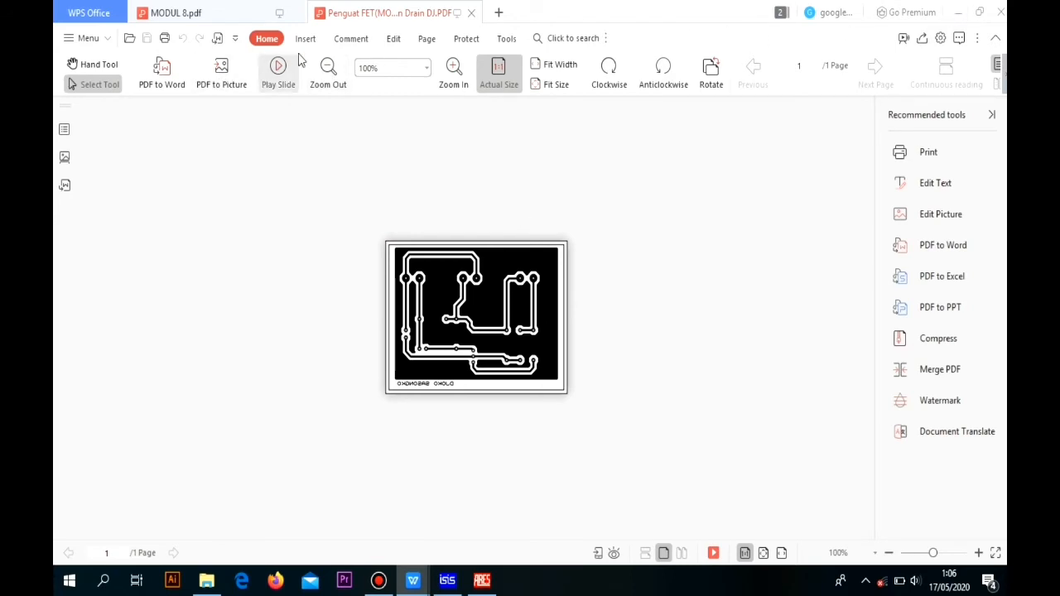
Step: Preview the bottom copper artwork for printing at actual size on A4, and close the preview and the PDF viewer without printing
left_click(165, 39)
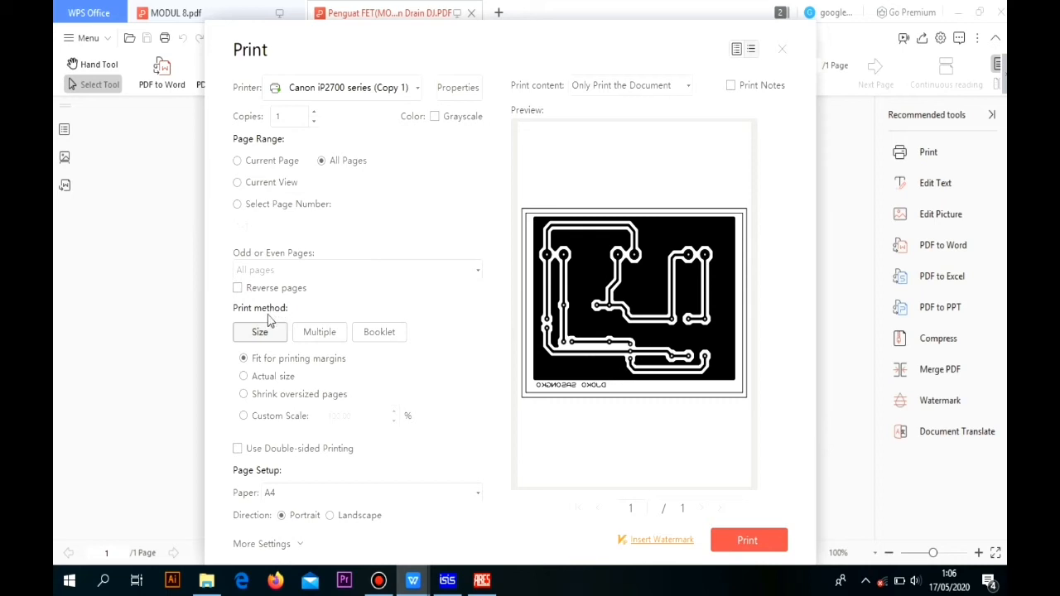
left_click(243, 377)
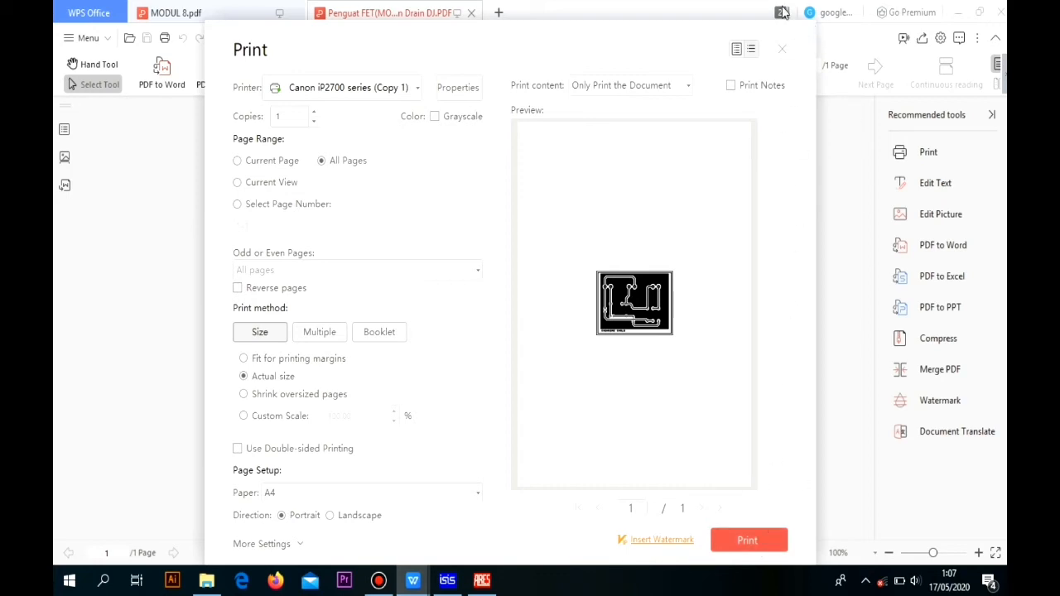
left_click(782, 49)
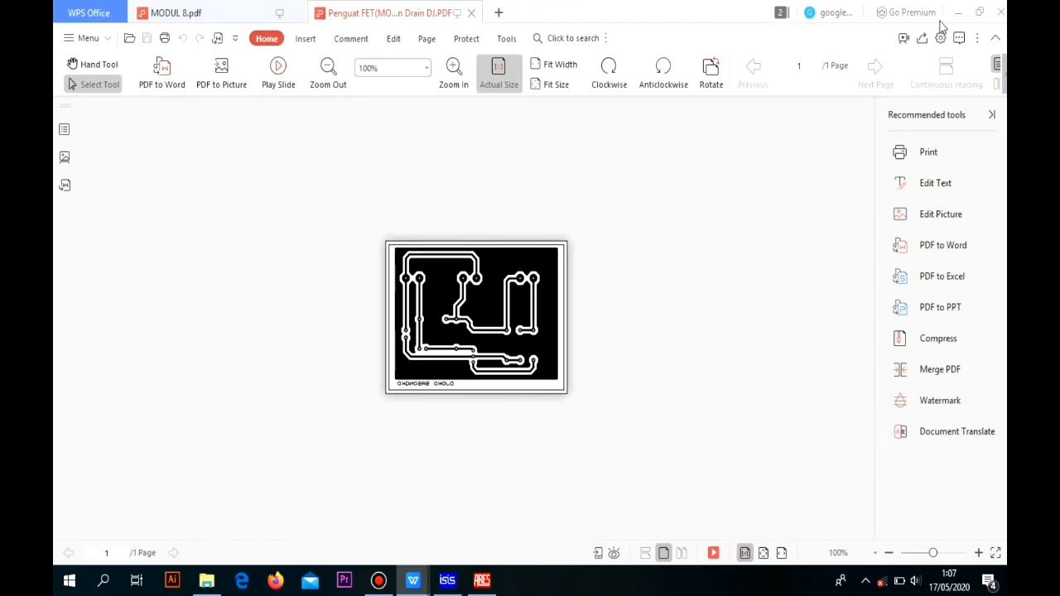
left_click(1003, 17)
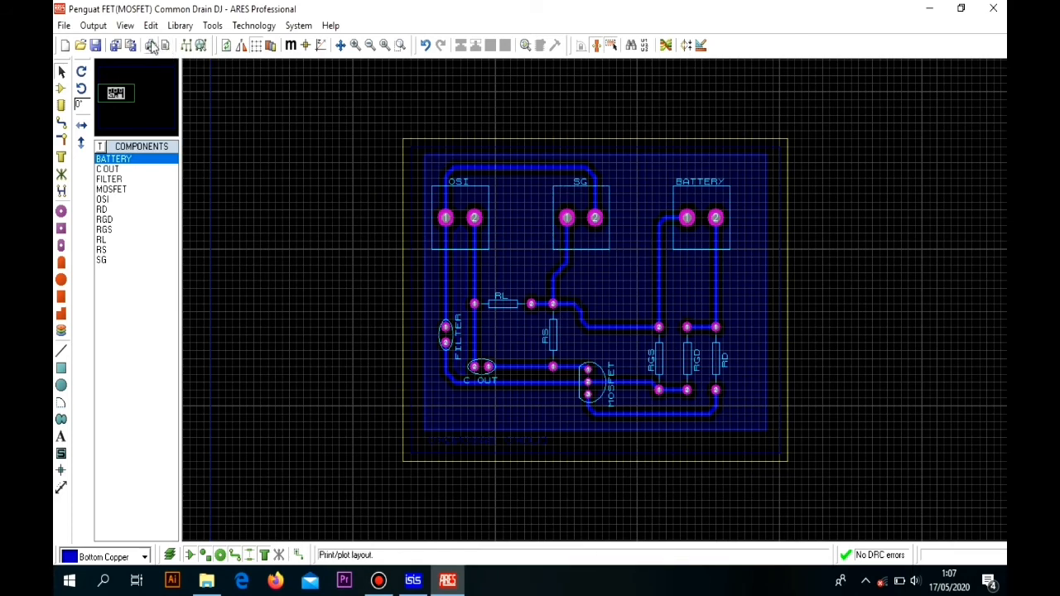
Step: Export the layout as a PDF with Bottom Copper and Mech 1 excluded, keeping Top Copper, Top Silk and Board Edge
left_click(93, 26)
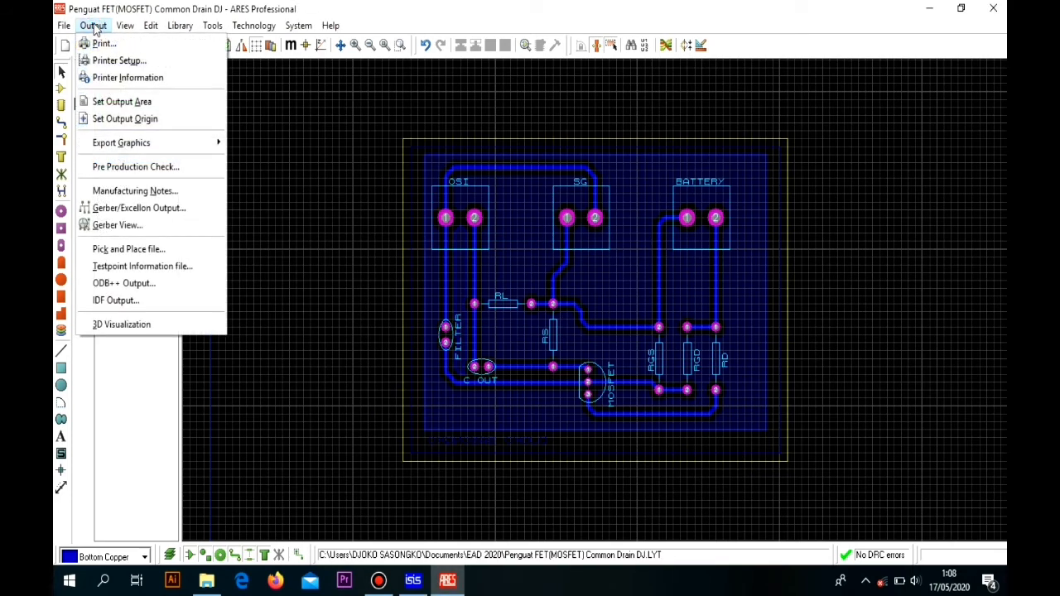
mouse_move(162, 143)
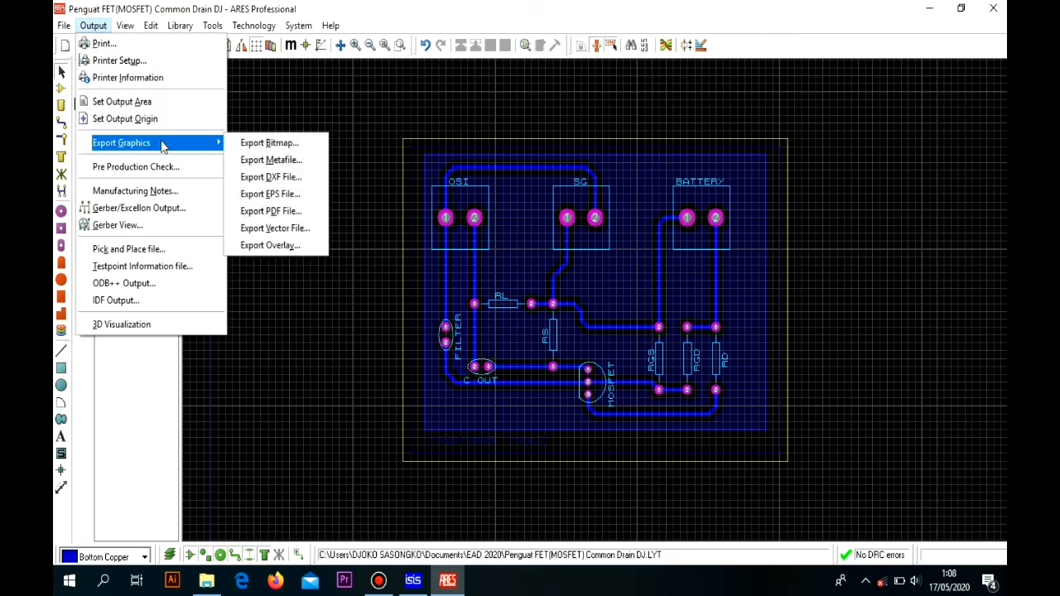
left_click(253, 213)
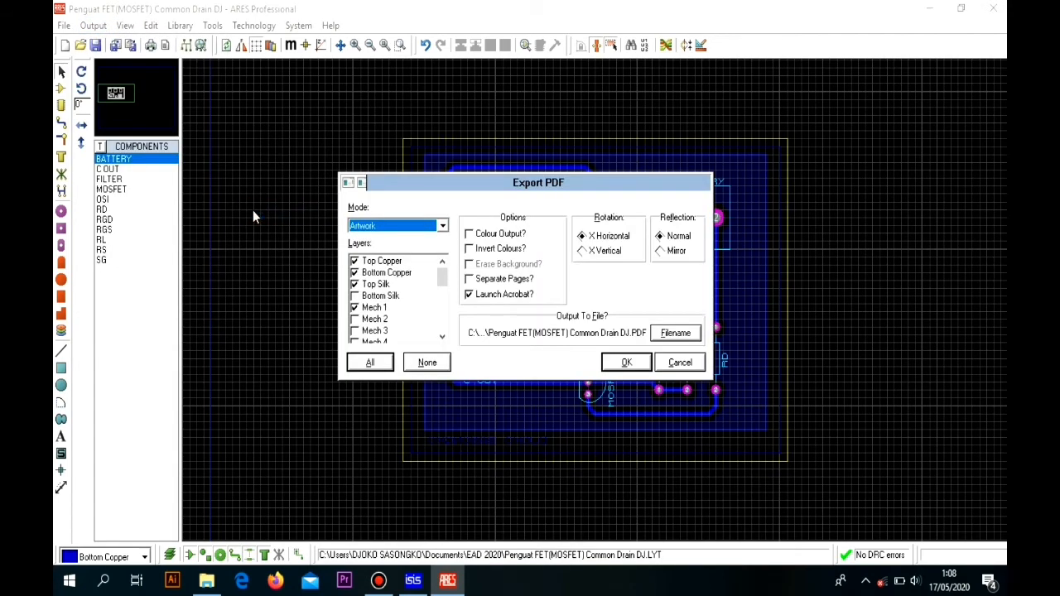
left_click(379, 274)
left_click(377, 307)
scroll(399, 314, "down", 2)
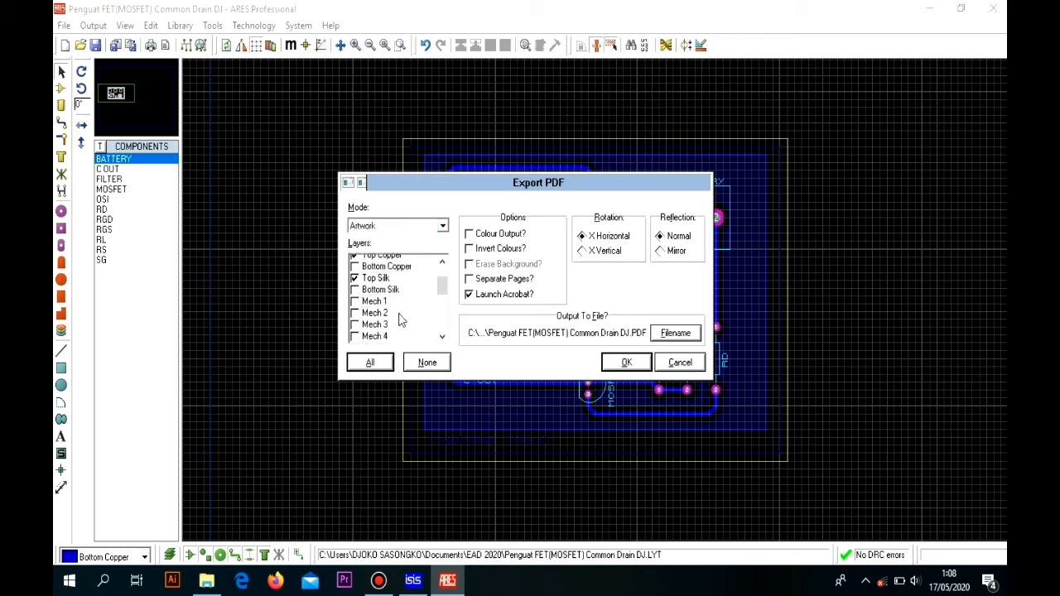
scroll(394, 291, "up", 2)
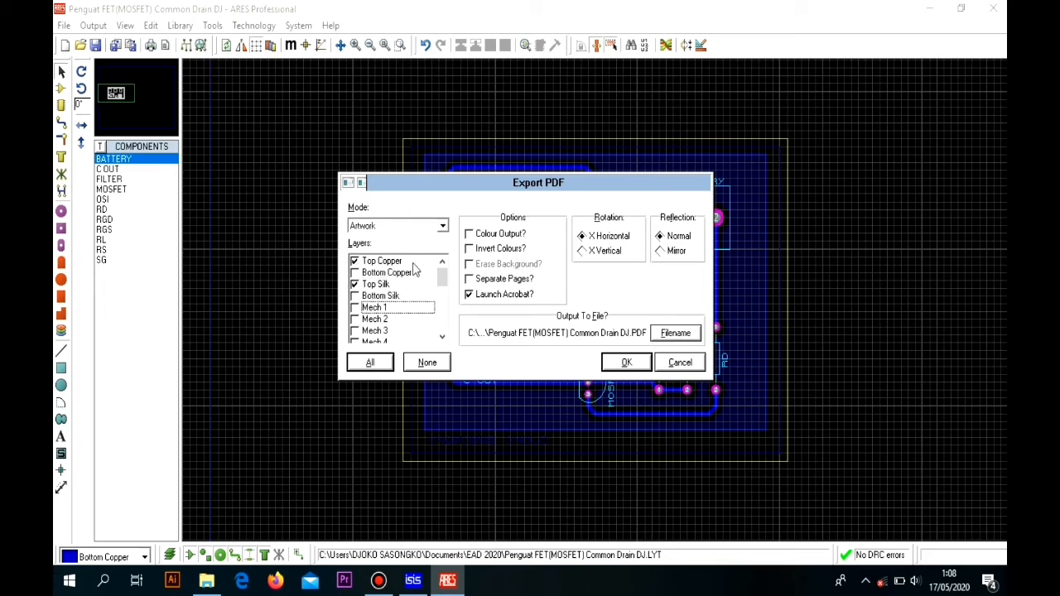
scroll(419, 308, "down", 3)
scroll(419, 308, "down", 3)
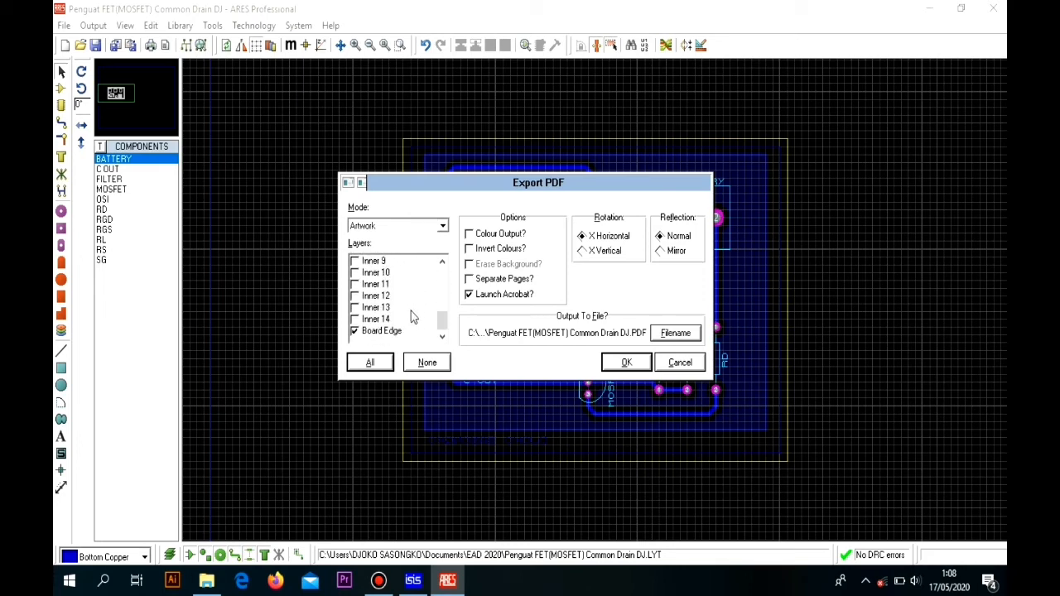
left_click(628, 365)
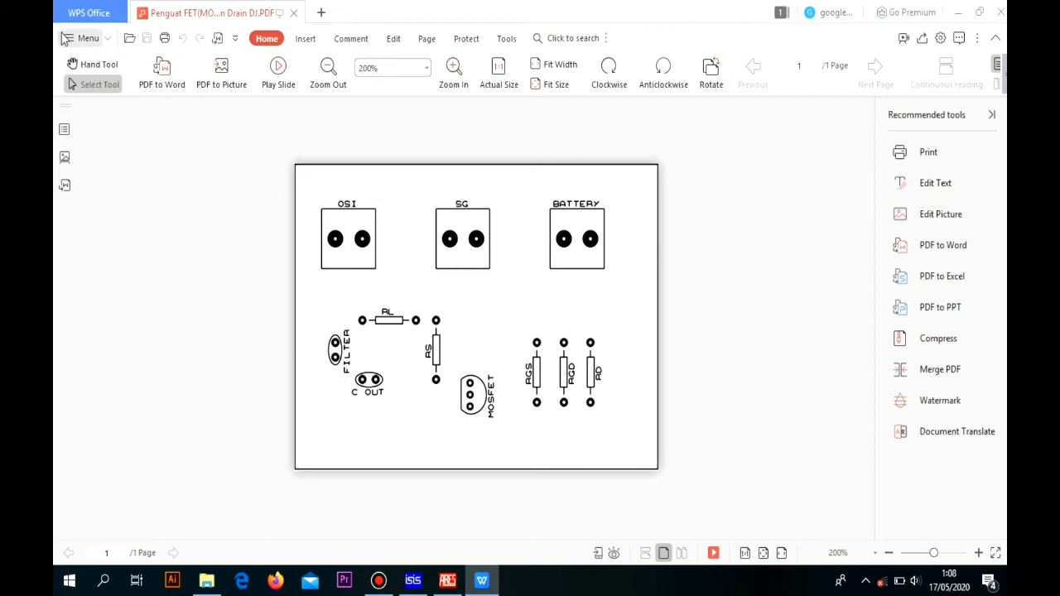
Step: Examine the component-side PDF at 100% zoom, preview its printout at actual size, and close the preview and the PDF viewer
left_click(426, 68)
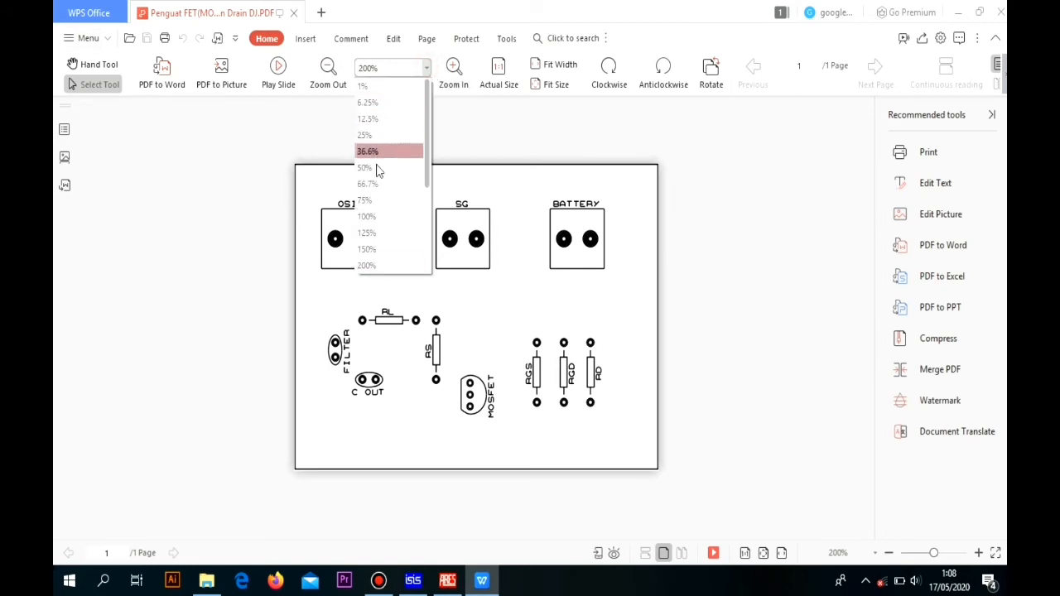
left_click(369, 217)
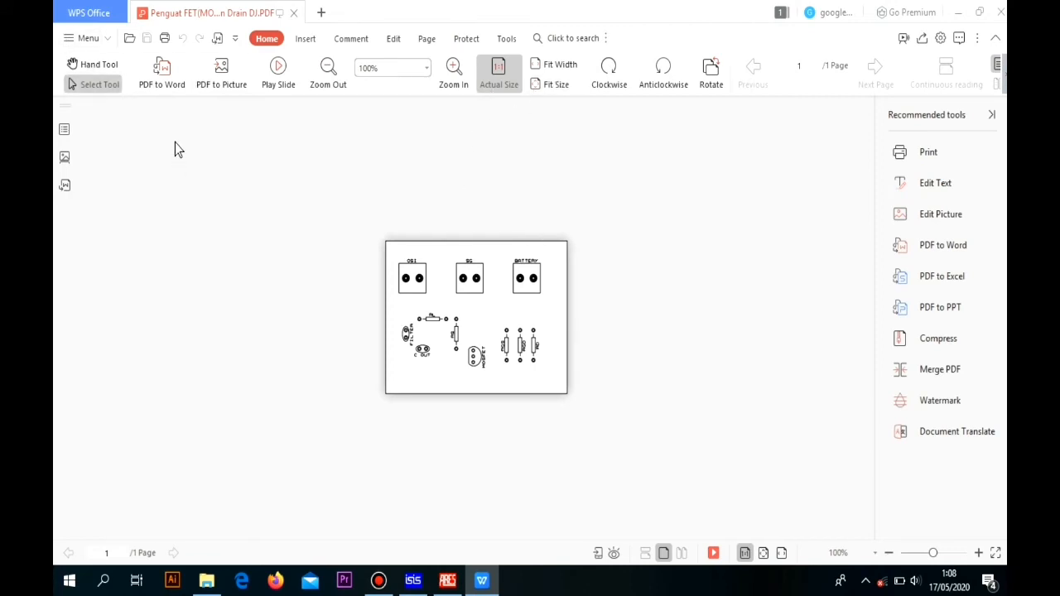
left_click(84, 39)
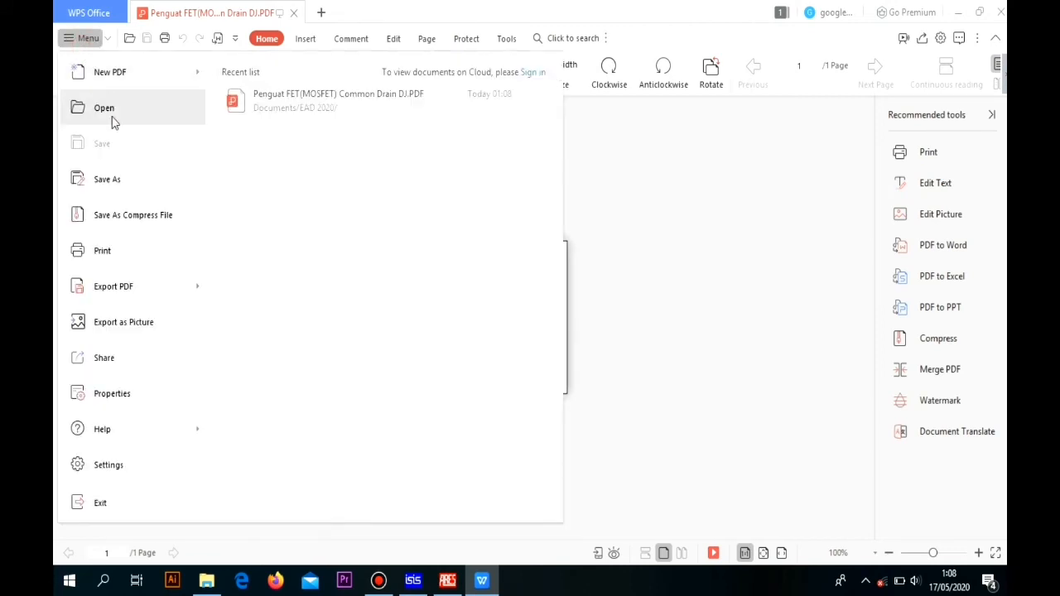
left_click(661, 127)
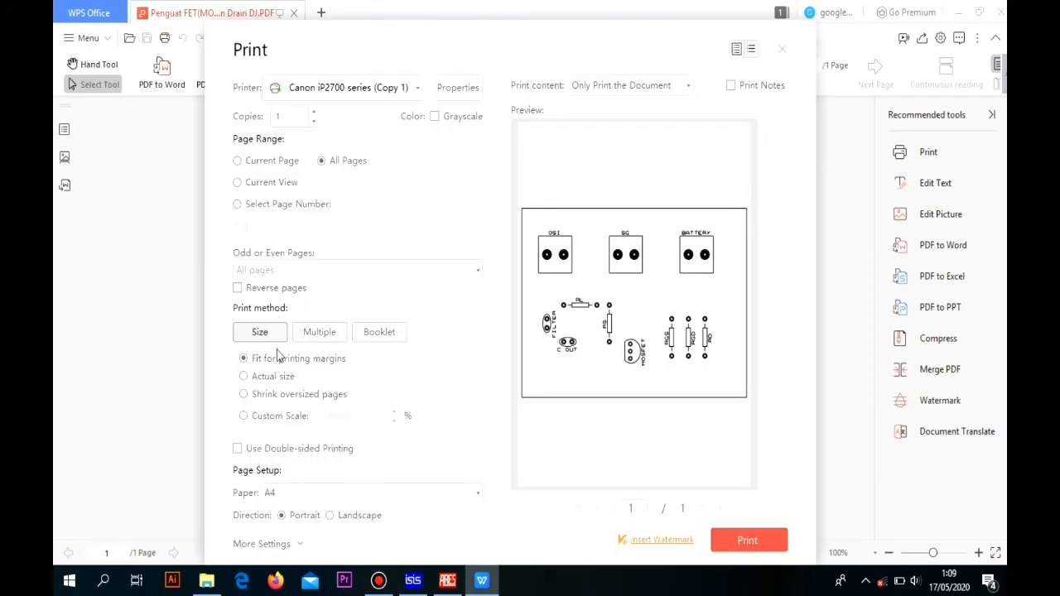
left_click(272, 375)
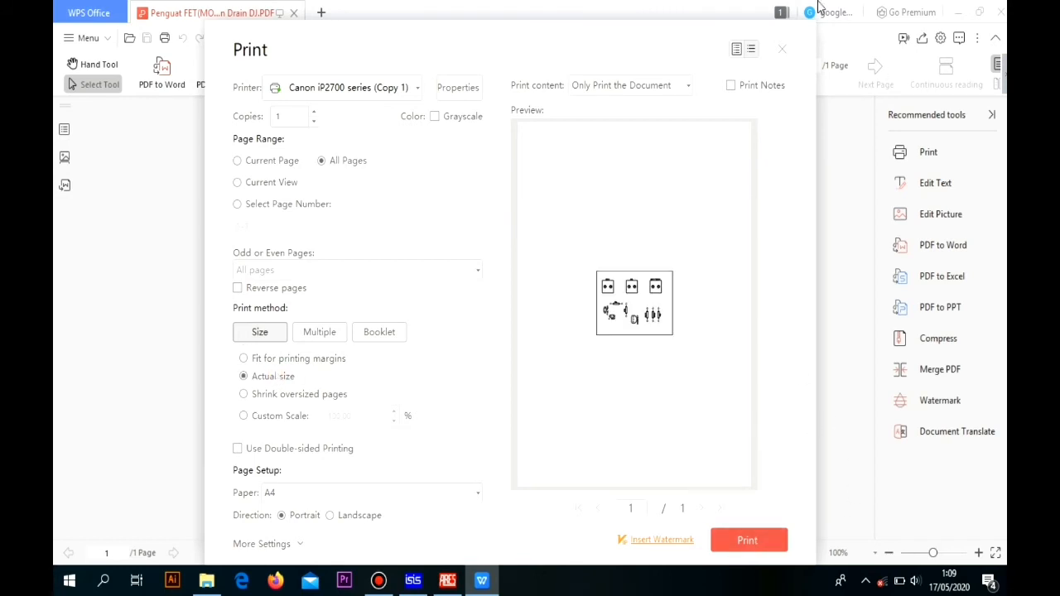
left_click(781, 49)
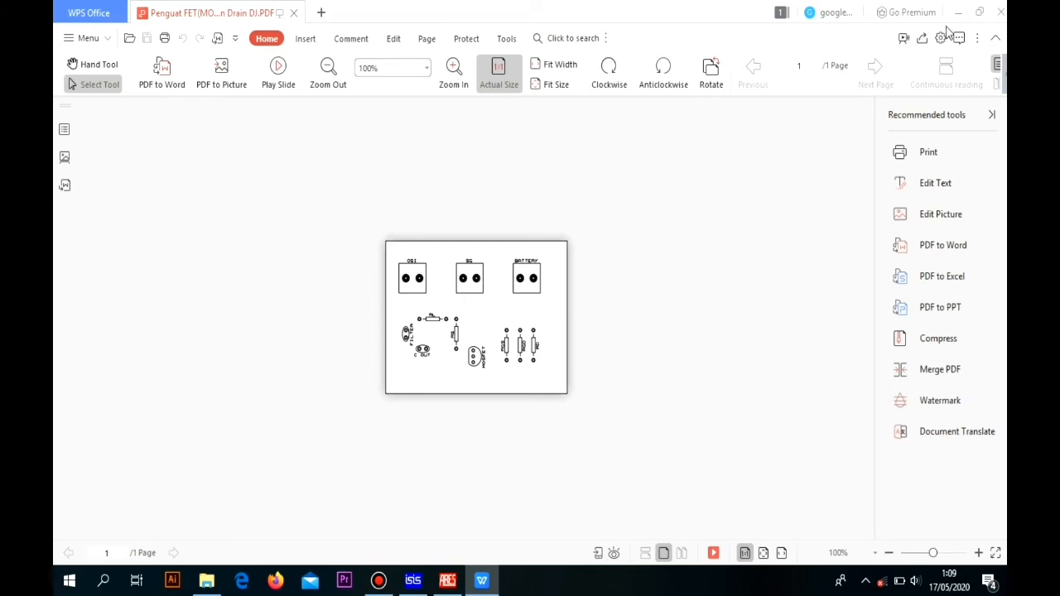
left_click(998, 15)
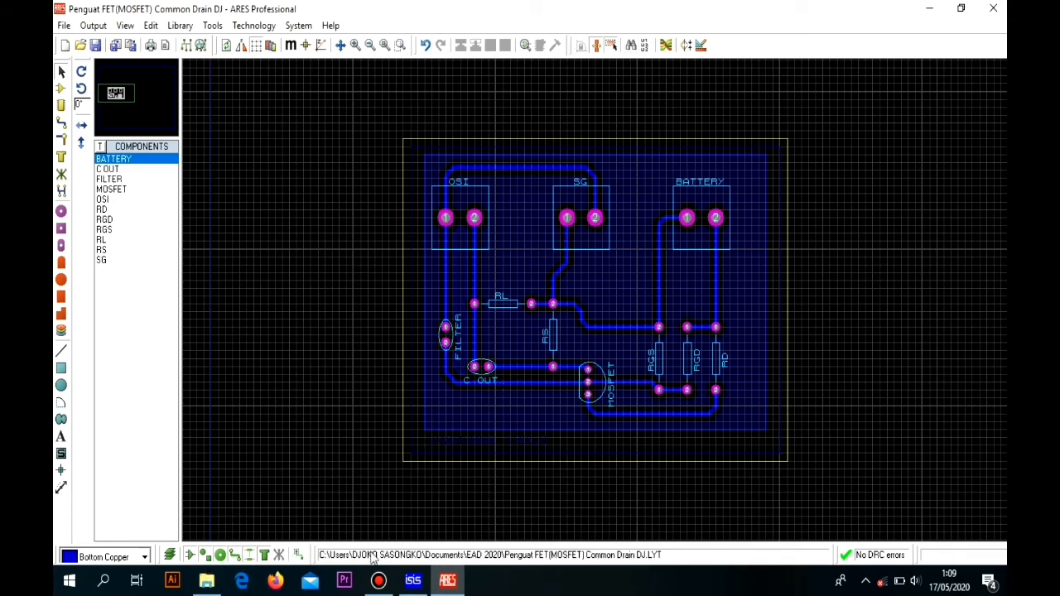
Step: Export the artwork as a PDF again with Top Copper, Top Silk and Mech 1 excluded and Bottom Copper kept
left_click(93, 26)
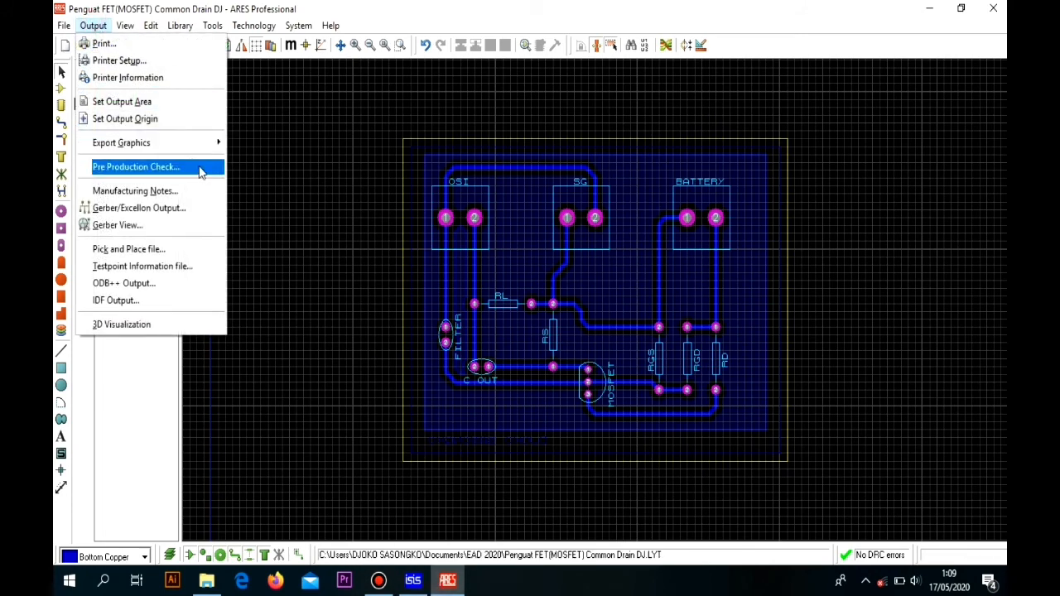
mouse_move(213, 145)
left_click(298, 212)
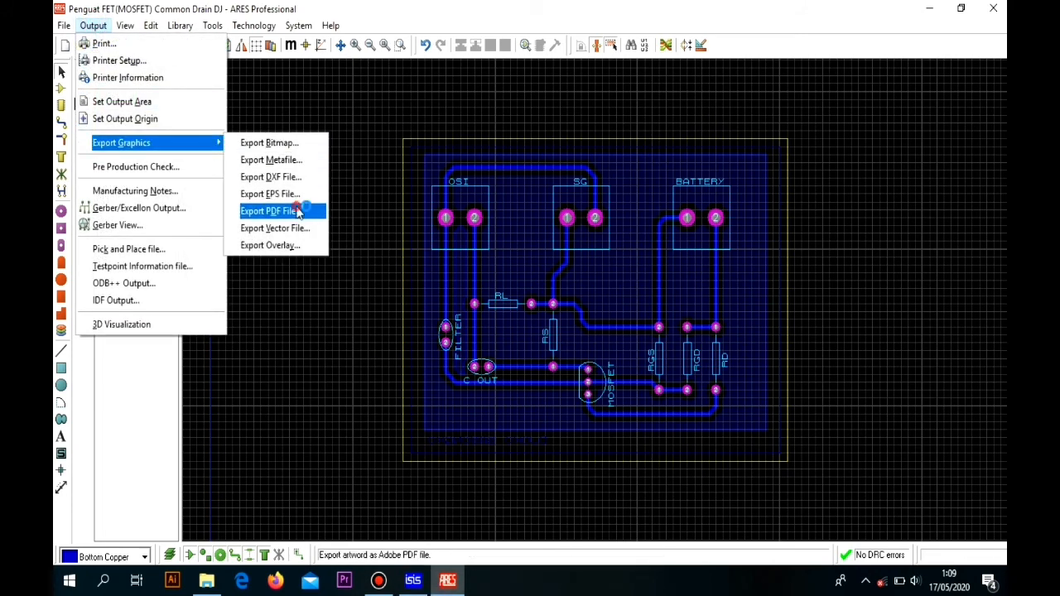
left_click(365, 261)
left_click(370, 285)
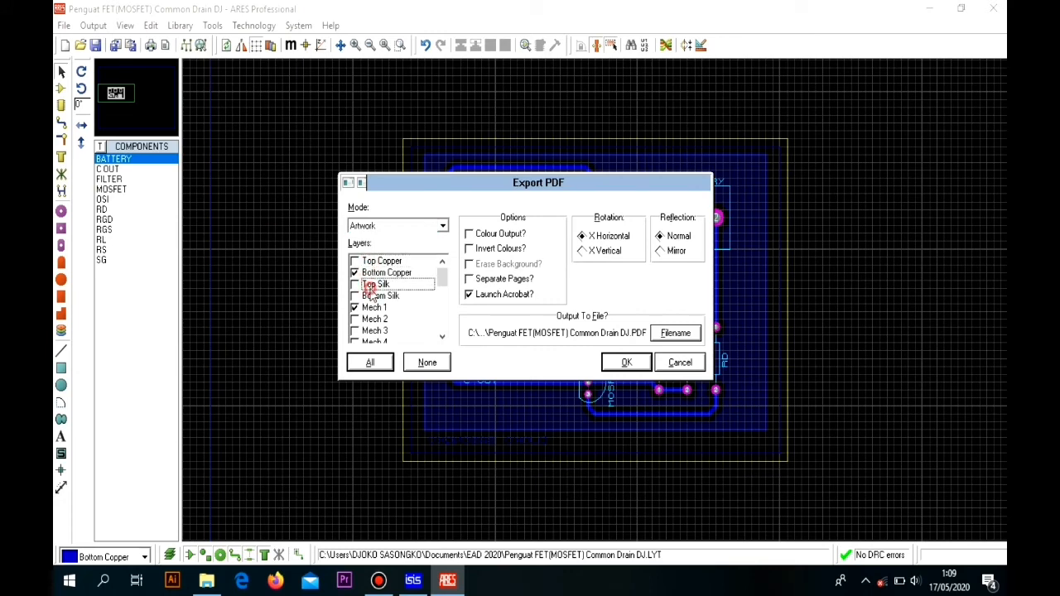
left_click(370, 308)
left_click(626, 362)
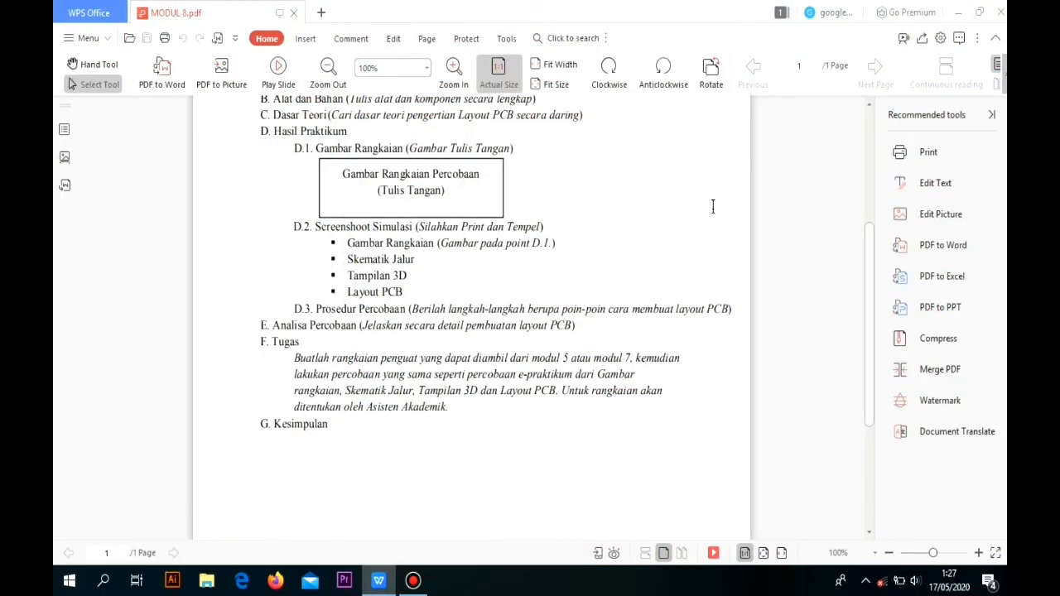
Step: Read through the MODUL 8 report outline from the title and identity fields down to the Tugas and Kesimpulan sections
scroll(713, 207, "up", 5)
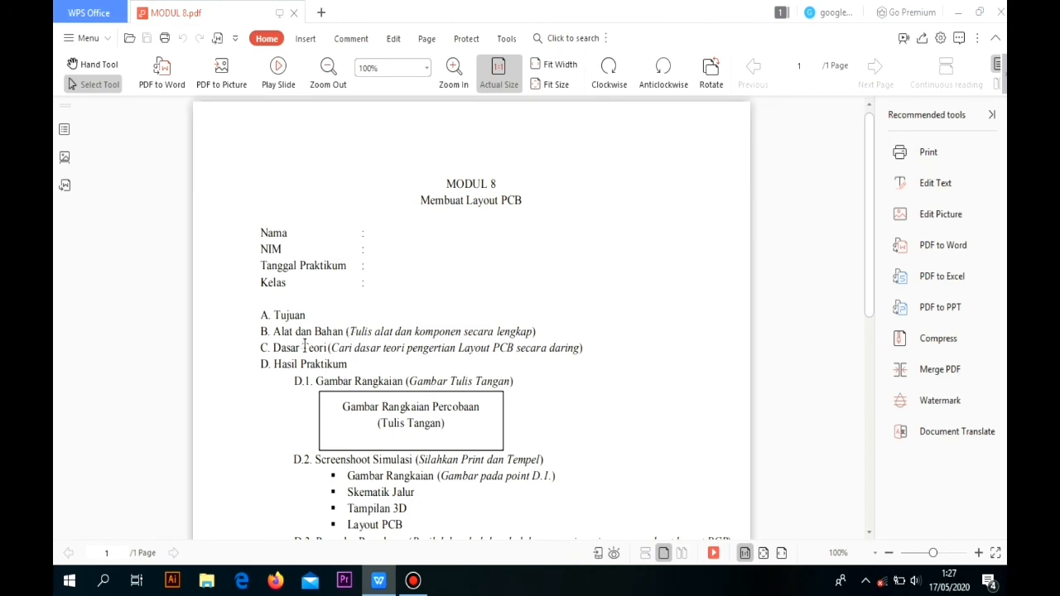
scroll(355, 340, "down", 1)
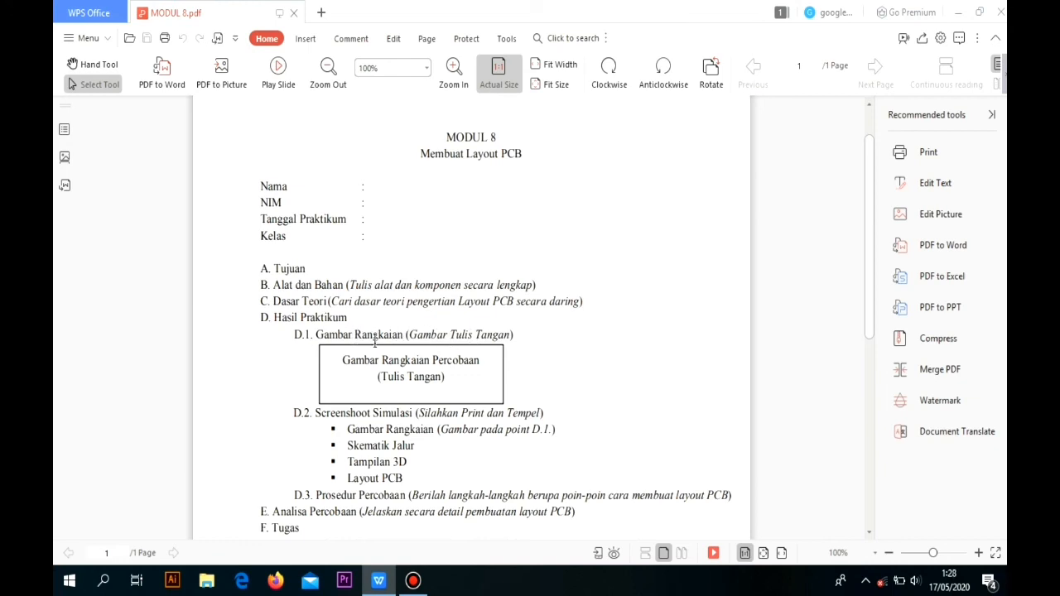
scroll(414, 348, "down", 1)
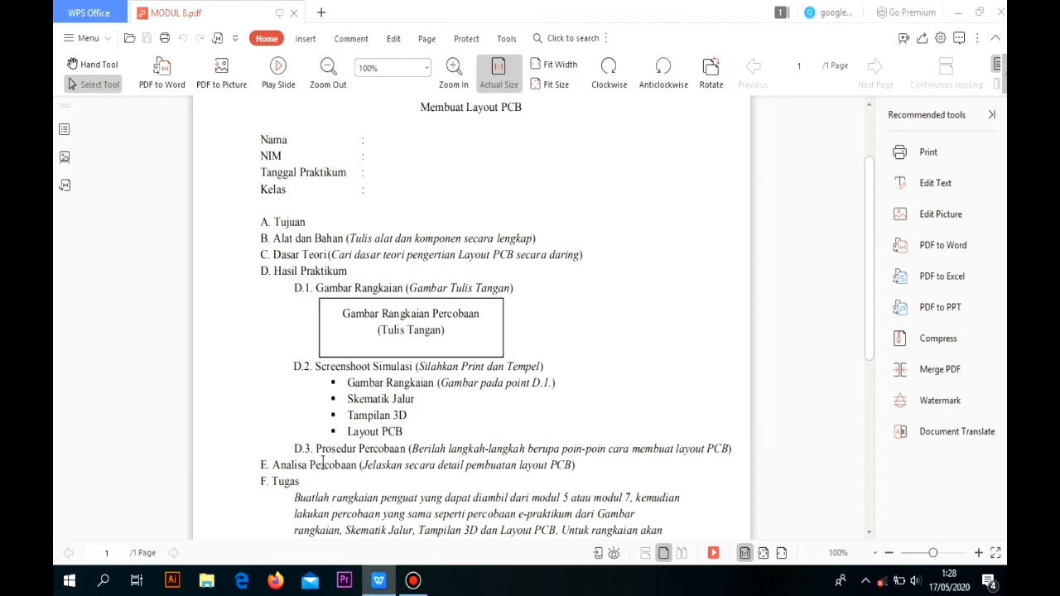
scroll(313, 481, "down", 1)
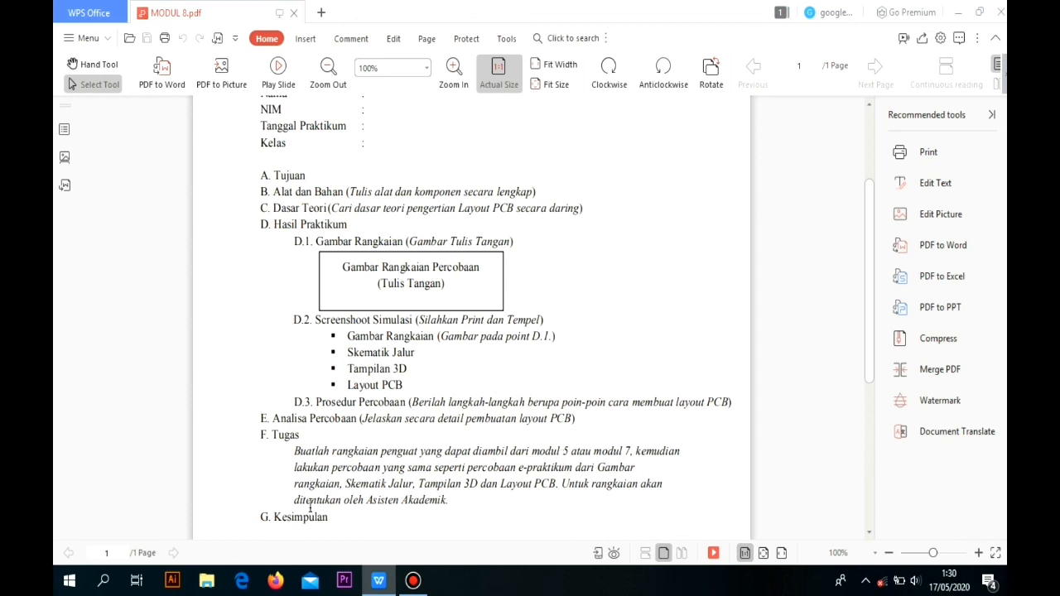
scroll(334, 507, "down", 1)
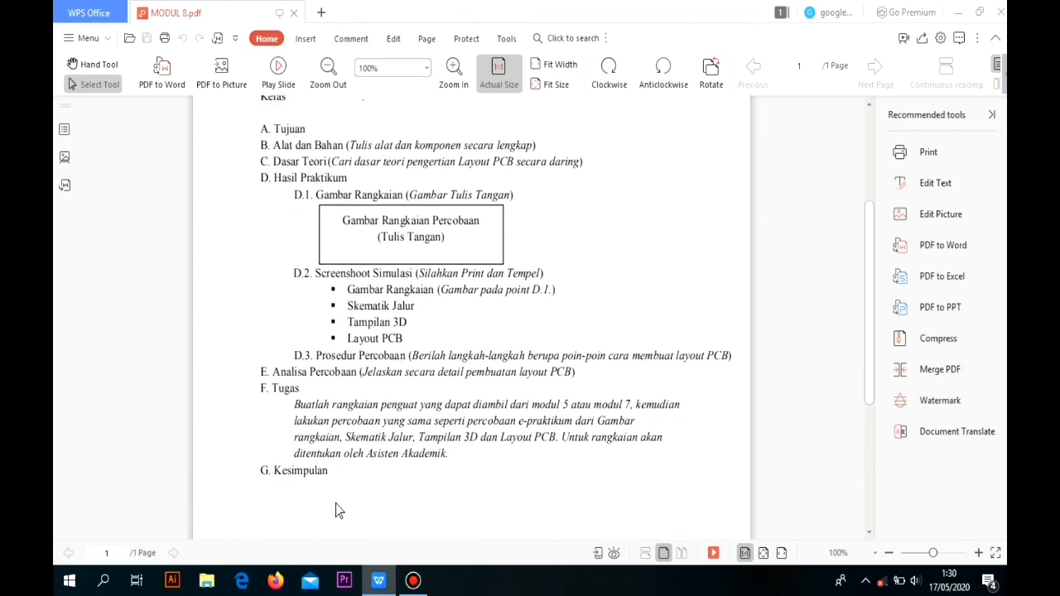
scroll(478, 268, "up", 3)
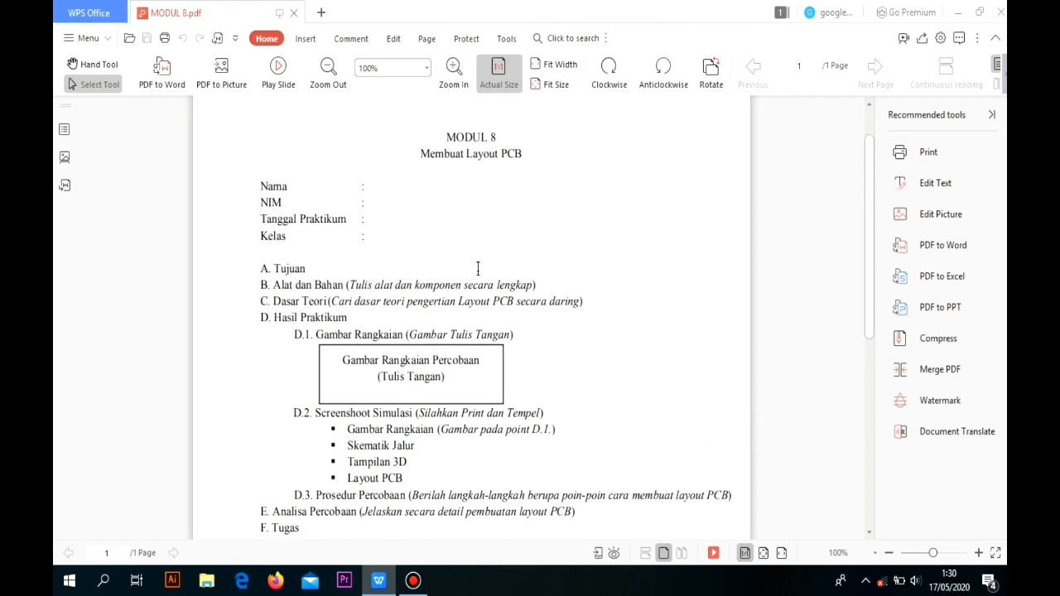
scroll(505, 298, "down", 3)
scroll(334, 500, "down", 1)
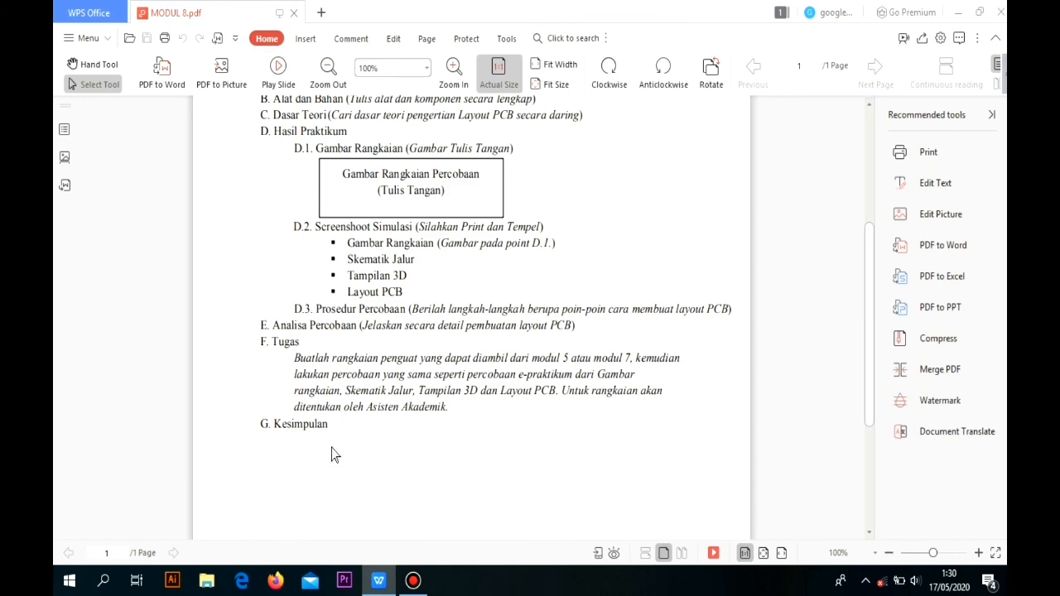
scroll(331, 447, "up", 5)
scroll(331, 446, "down", 5)
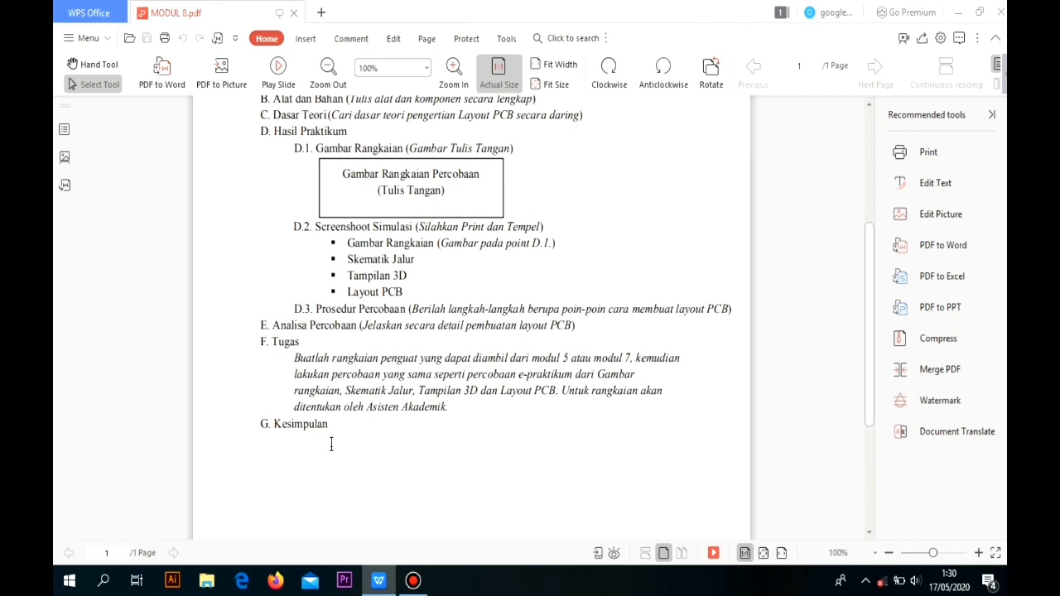